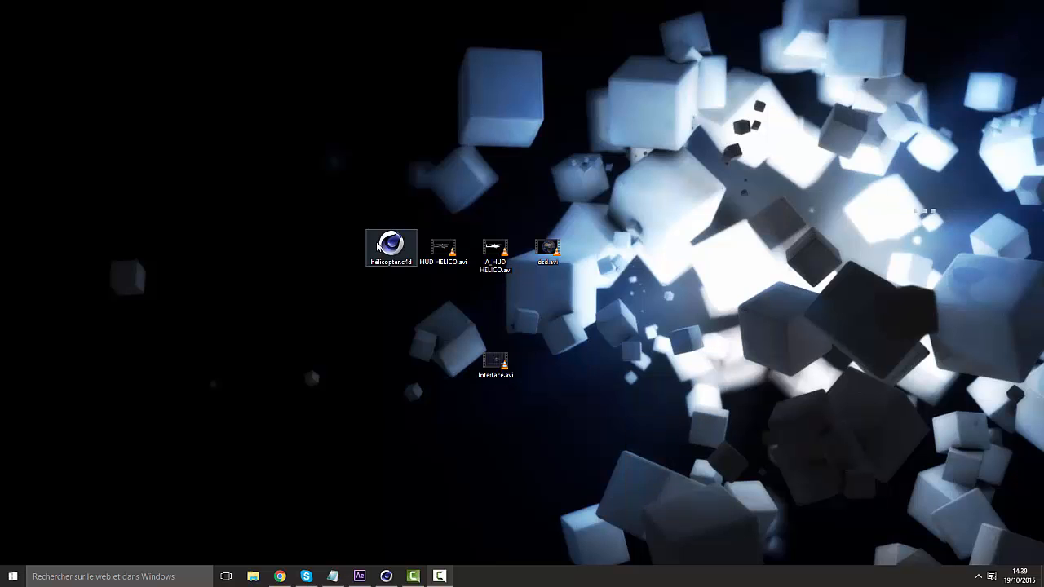
left_click_drag(330, 203, 436, 243)
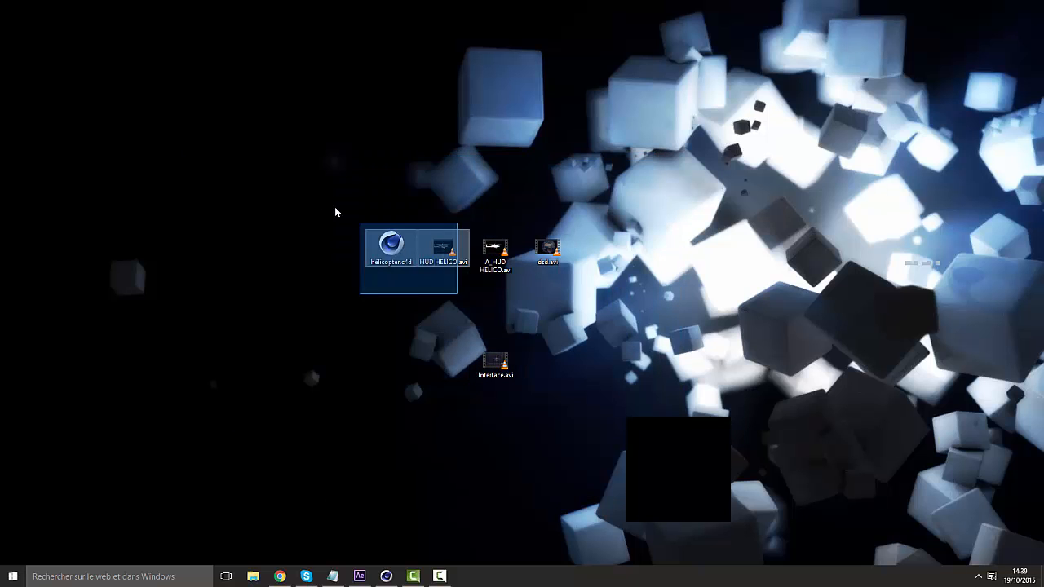
left_click(259, 150)
left_click_drag(718, 469, 298, 164)
left_click(681, 440)
left_click_drag(297, 165, 720, 475)
left_click(720, 473)
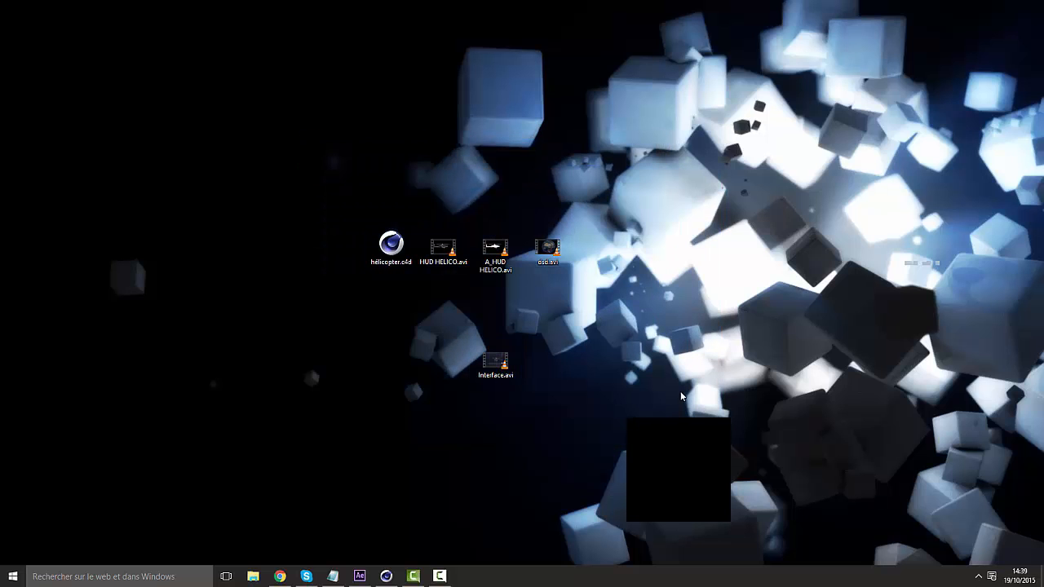
left_click_drag(591, 324, 691, 346)
left_click_drag(594, 326, 261, 167)
left_click_drag(256, 152, 786, 529)
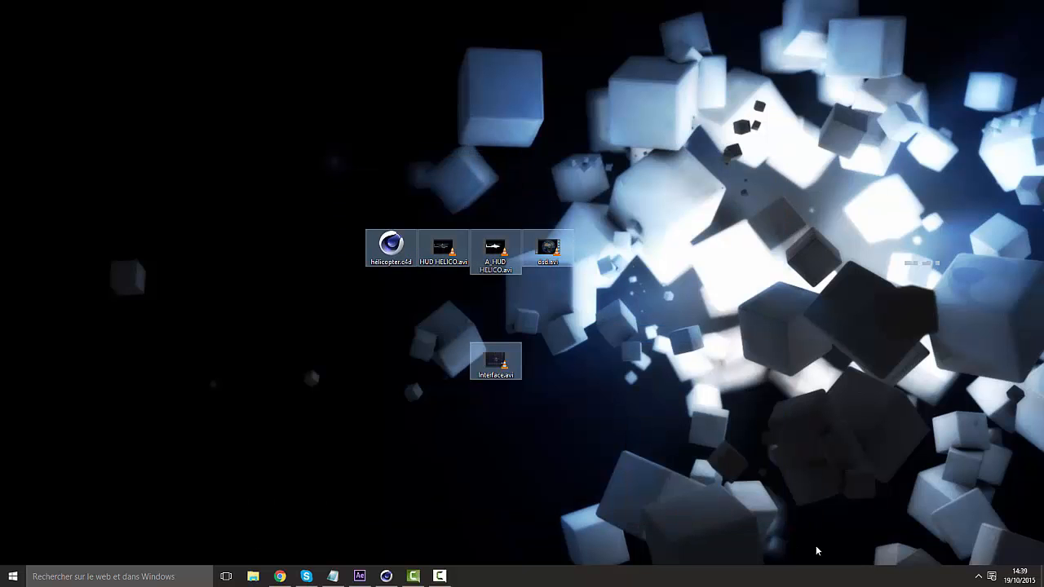
left_click(816, 546)
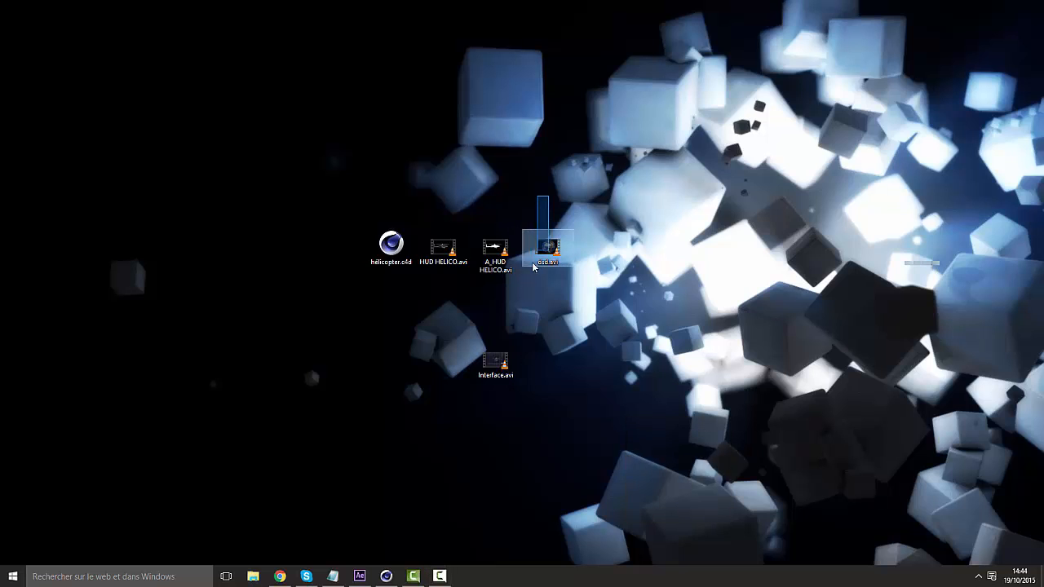
left_click_drag(533, 263, 445, 419)
left_click(583, 212)
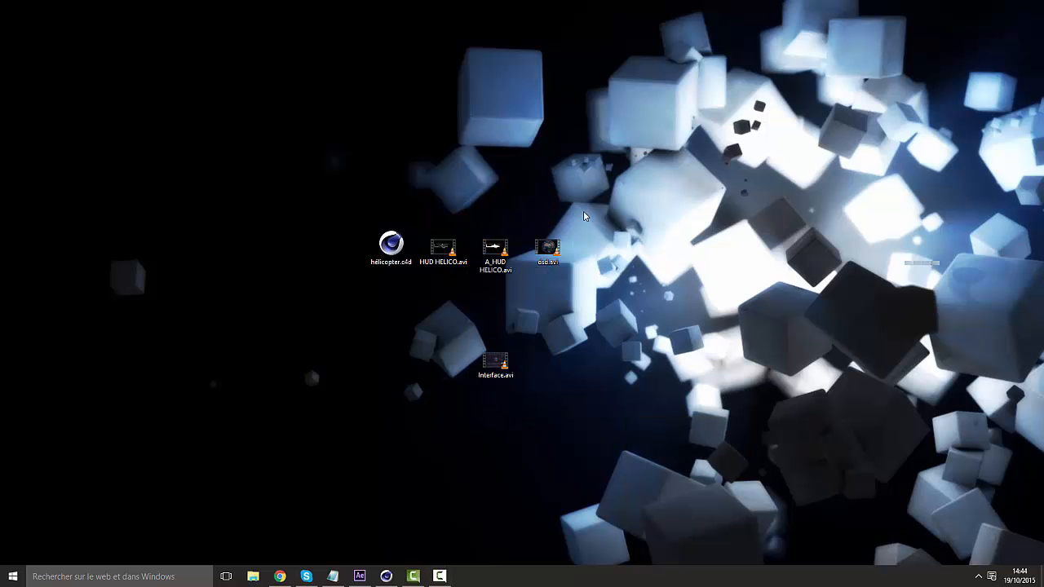
Step: Preview the dsd.avi, A_HUD HELICO.avi and HUD HELICO.avi clips in the media player, closing each one after viewing
double_click(546, 249)
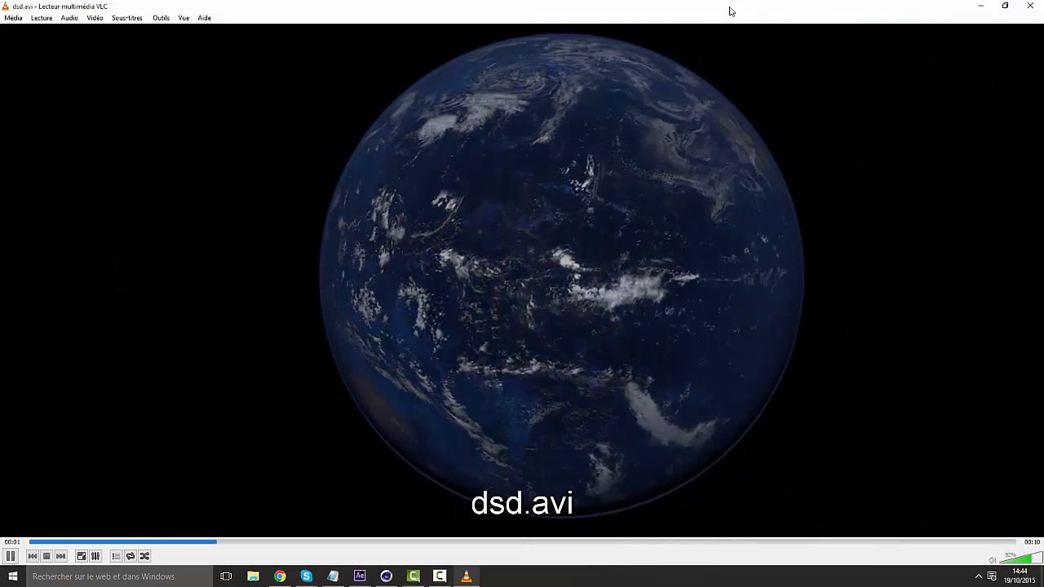
left_click(1030, 5)
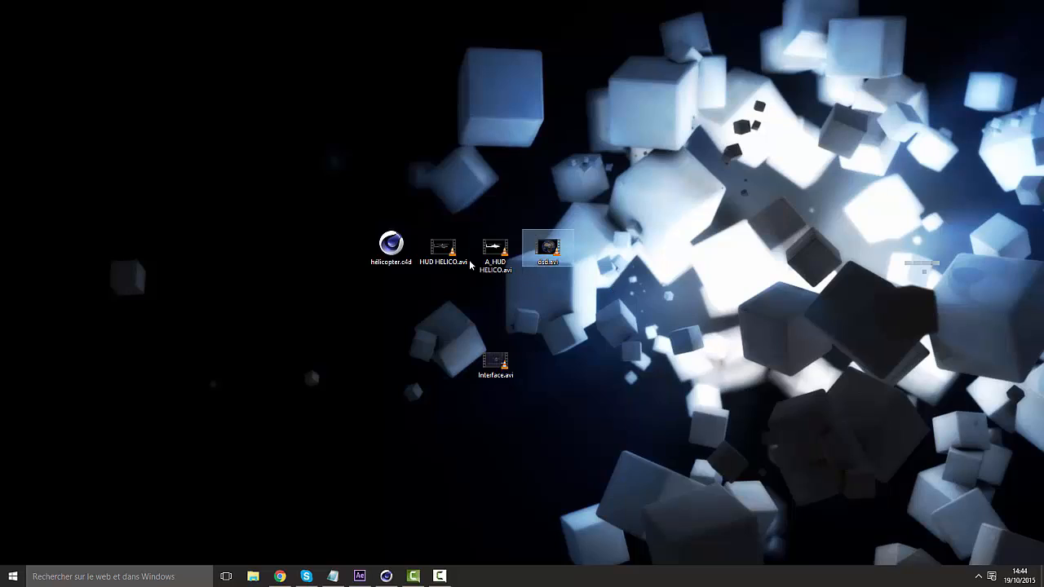
double_click(495, 251)
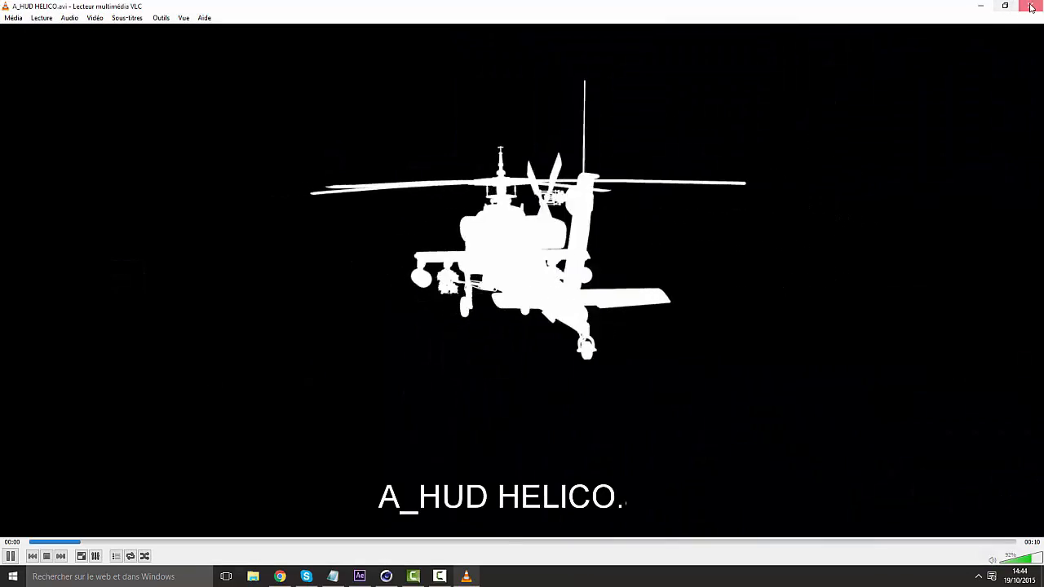
left_click(1030, 5)
double_click(443, 247)
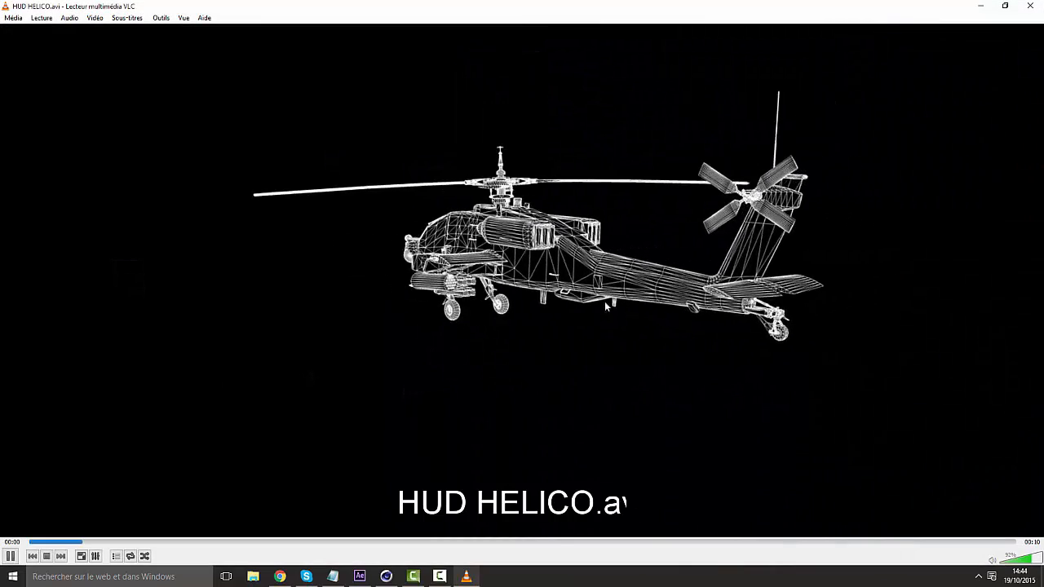
left_click(1025, 7)
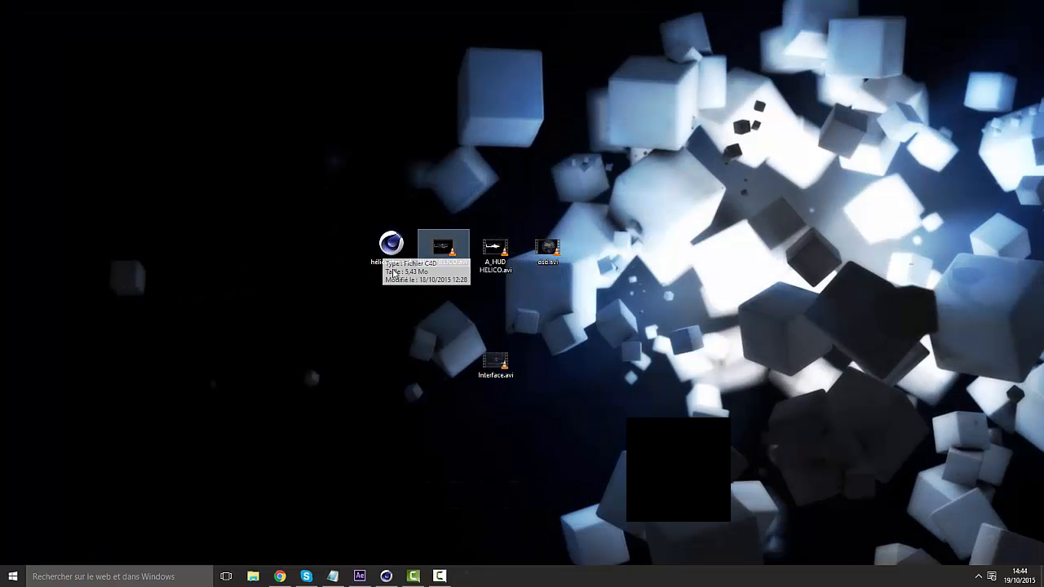
left_click(559, 253)
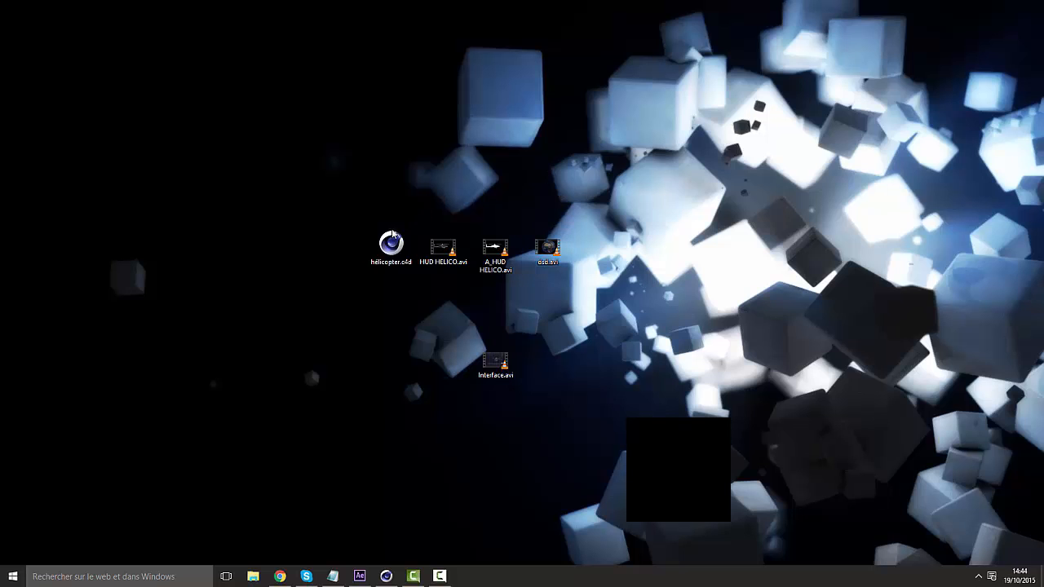
Step: Switch to Cinema 4D and rename the helicopter's Null Object.1 as Heico
left_click(387, 577)
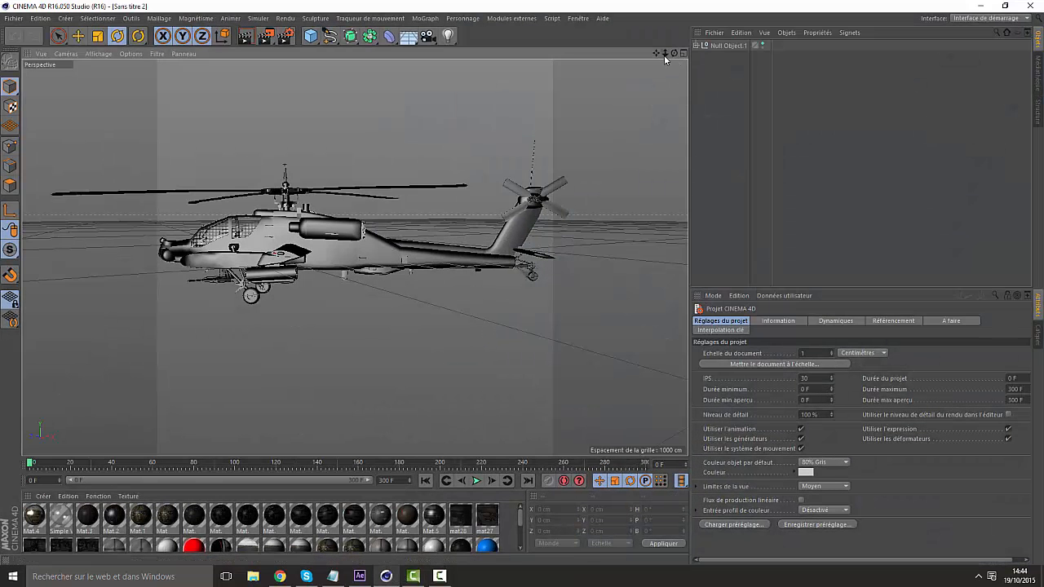
mouse_move(664, 54)
left_mouse_down()
mouse_move(637, 53)
mouse_move(665, 54)
left_mouse_up()
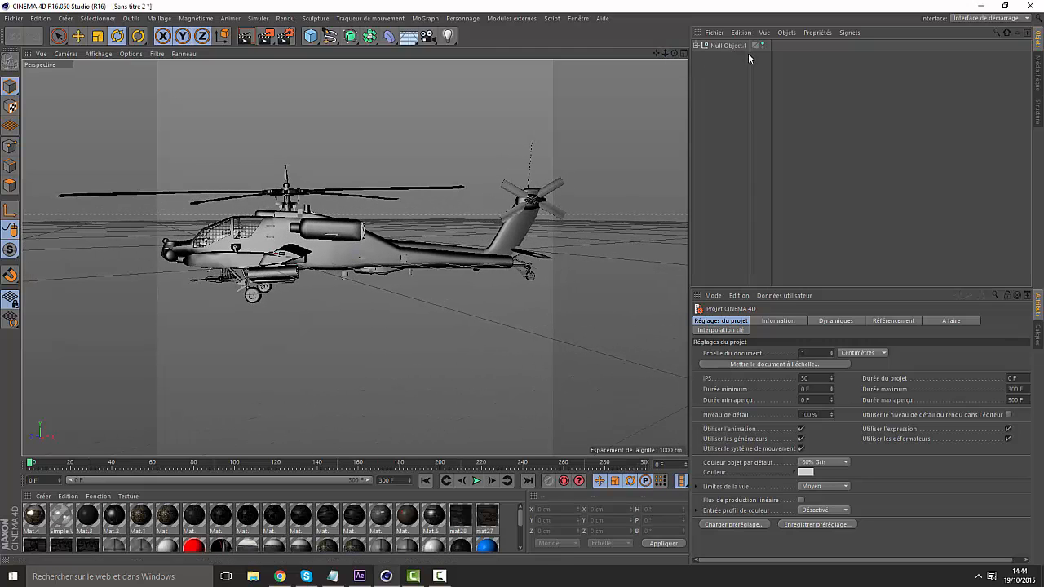
left_click(725, 48)
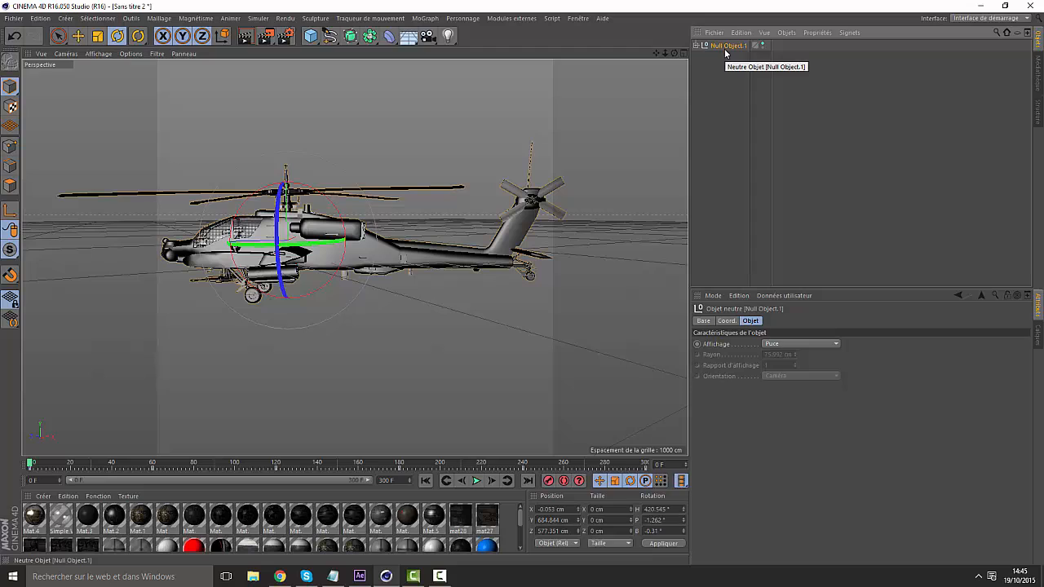
double_click(725, 46)
type("He")
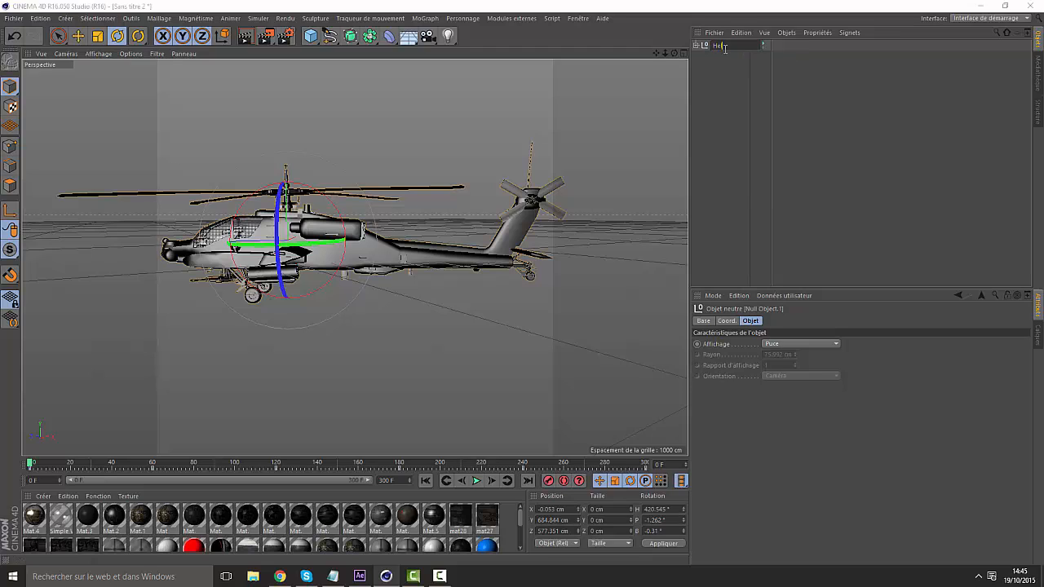
type("lico")
key("Return")
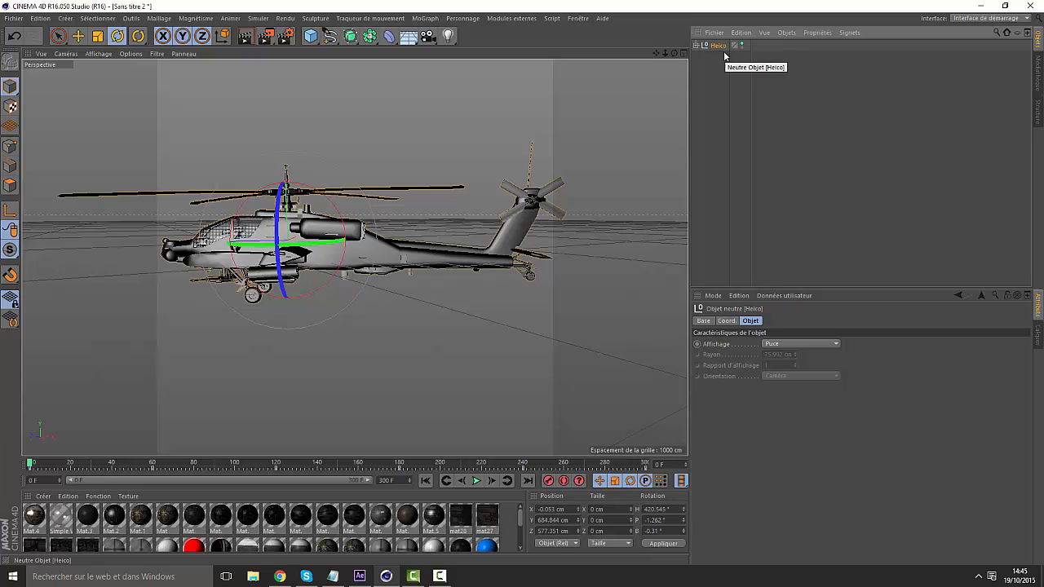
left_click(636, 103)
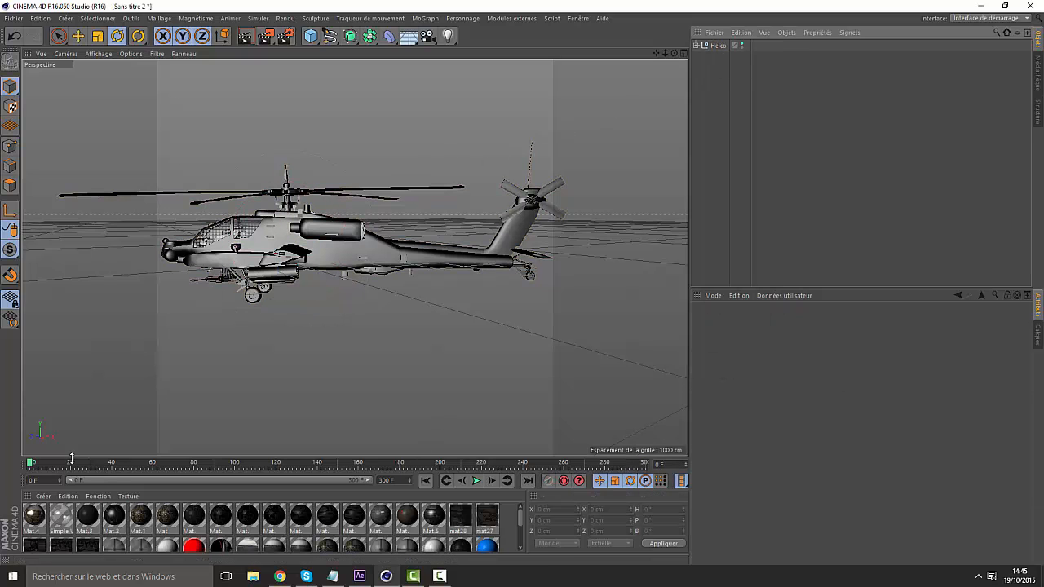
Step: Select the Heico object and scrub the timeline from the start to frame 178 to review the helicopter's rotation animation
mouse_move(35, 466)
left_mouse_down()
mouse_move(75, 466)
mouse_move(13, 468)
left_mouse_up()
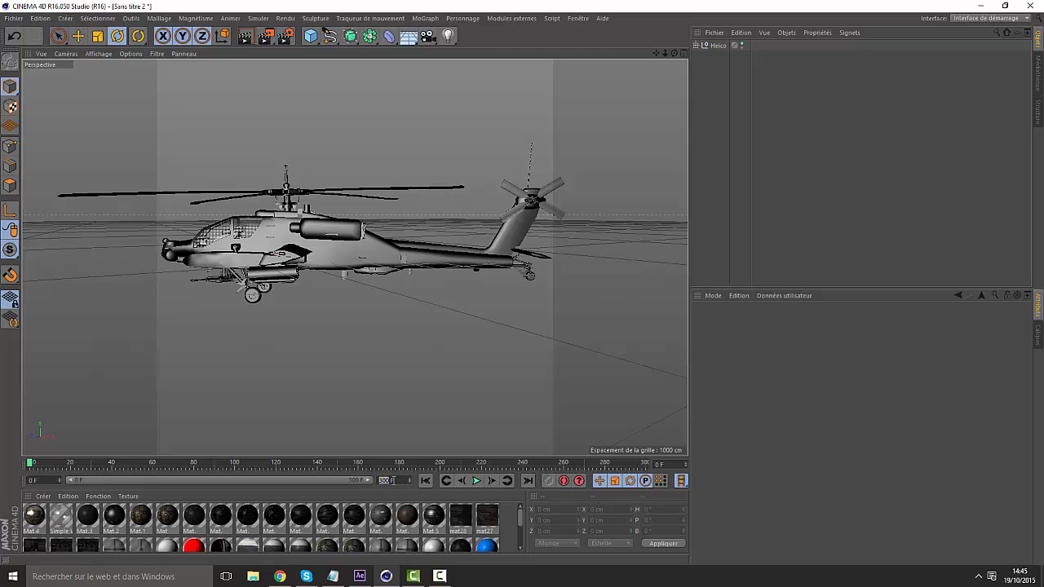
left_click_drag(31, 466, 0, 485)
left_click(718, 46)
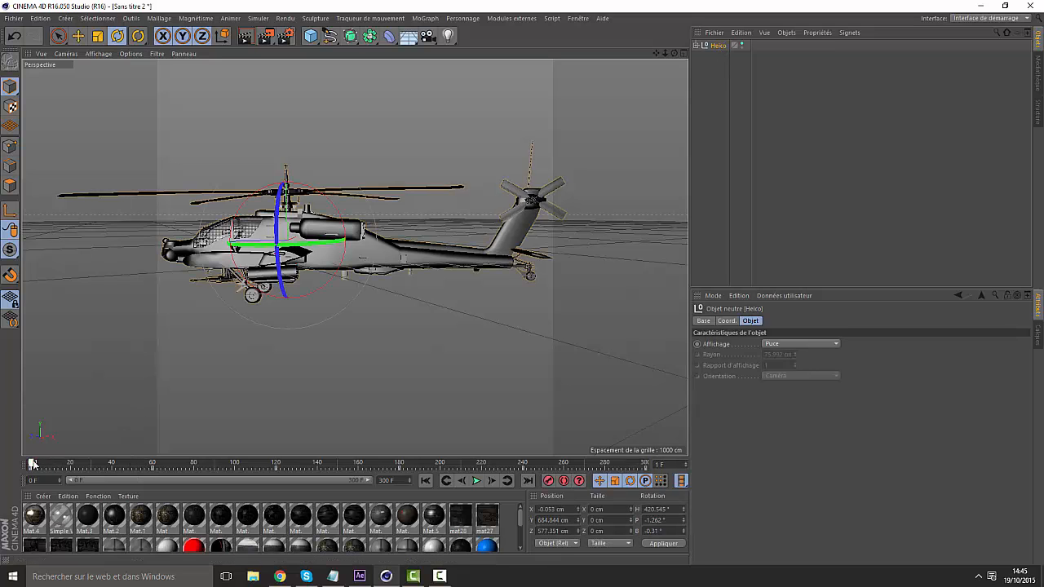
left_click(150, 464)
left_click_drag(152, 462, 397, 463)
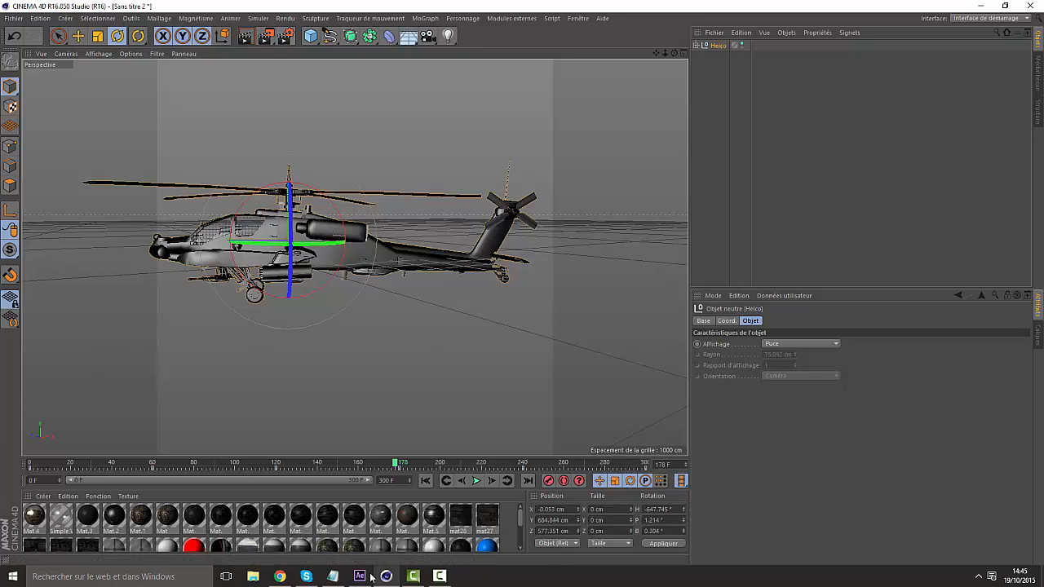
Step: Uncover the desktop, play HUD HELICO.avi to review the rendered wireframe helicopter, and return to the maximized Cinema 4D window
left_click_drag(608, 11, 676, 394)
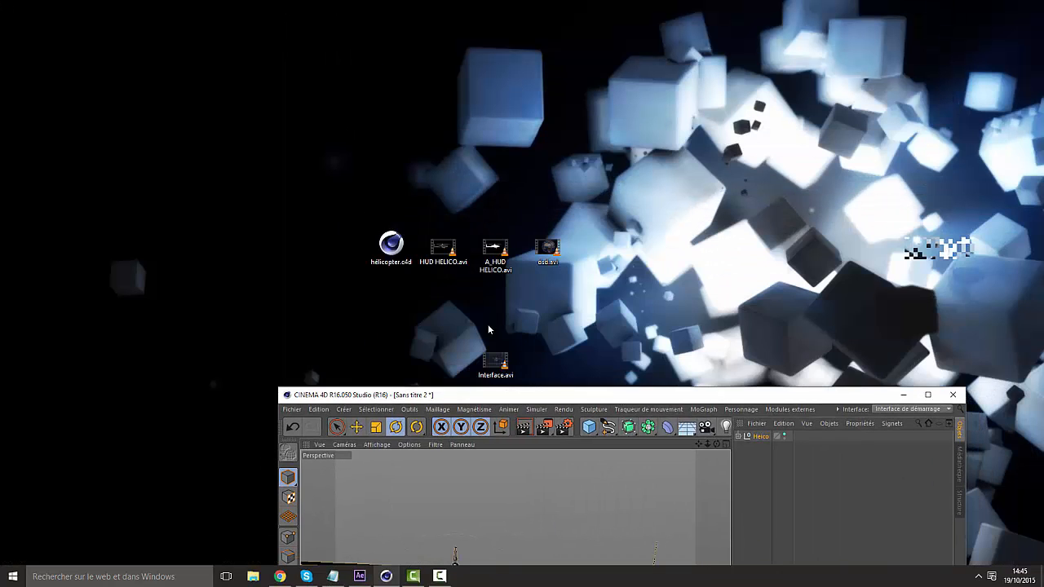
double_click(453, 254)
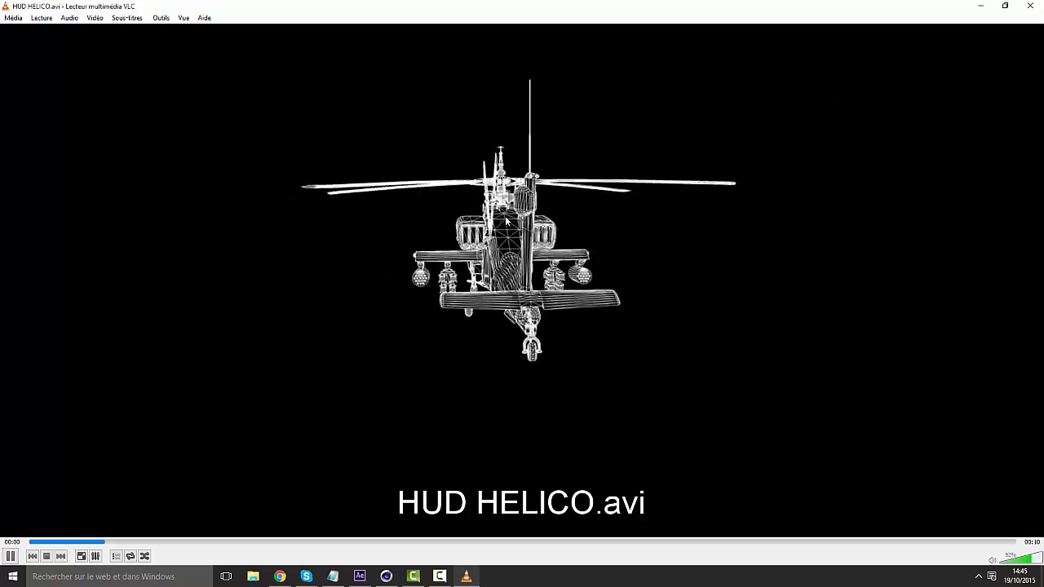
left_click(1023, 7)
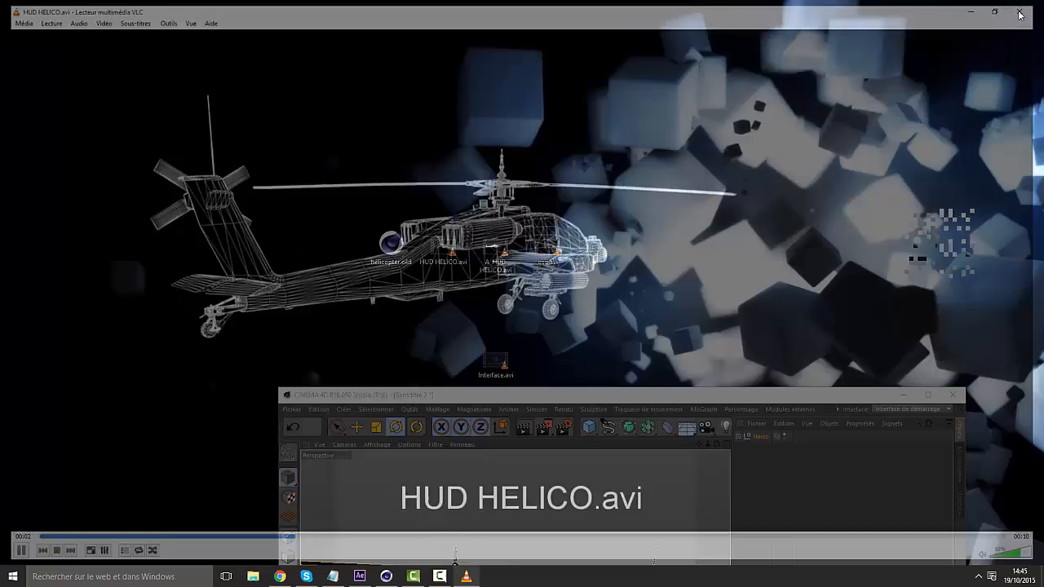
left_click_drag(641, 396, 630, 2)
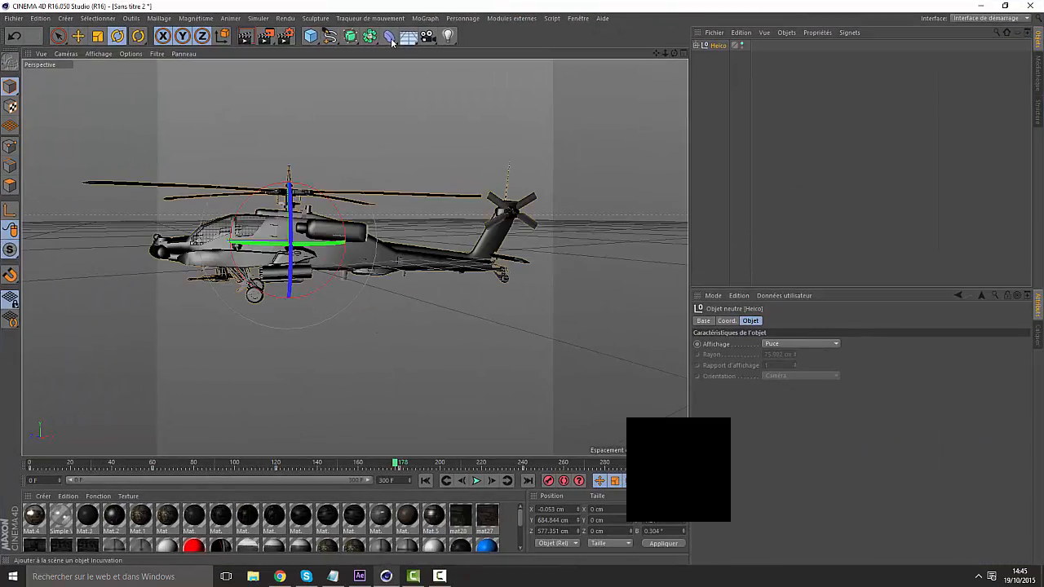
Step: Open the render settings, show the Rendu cellulo effect's options and look through the list of available render effects
left_click(289, 39)
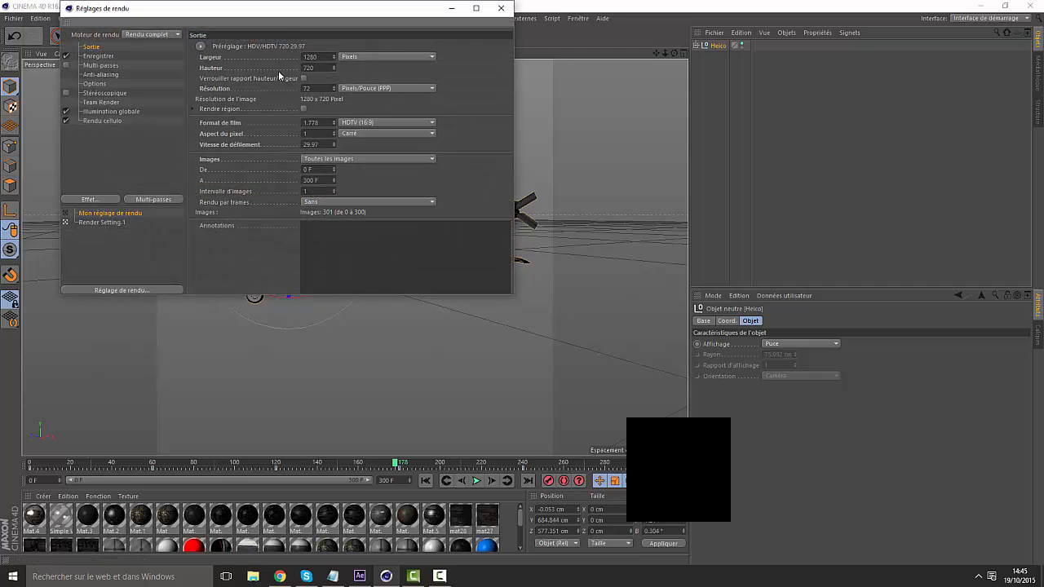
left_click(102, 120)
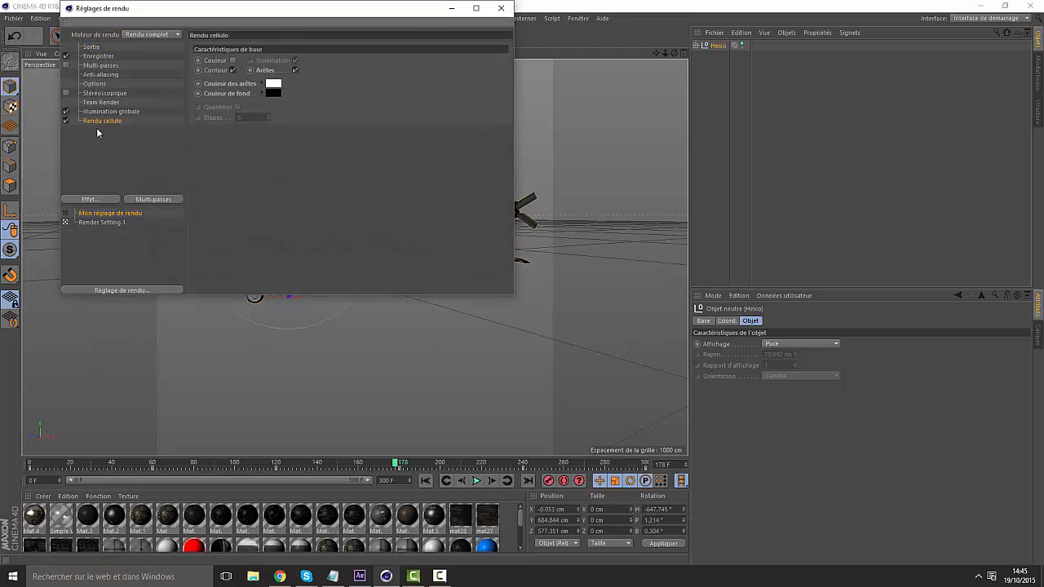
right_click(96, 204)
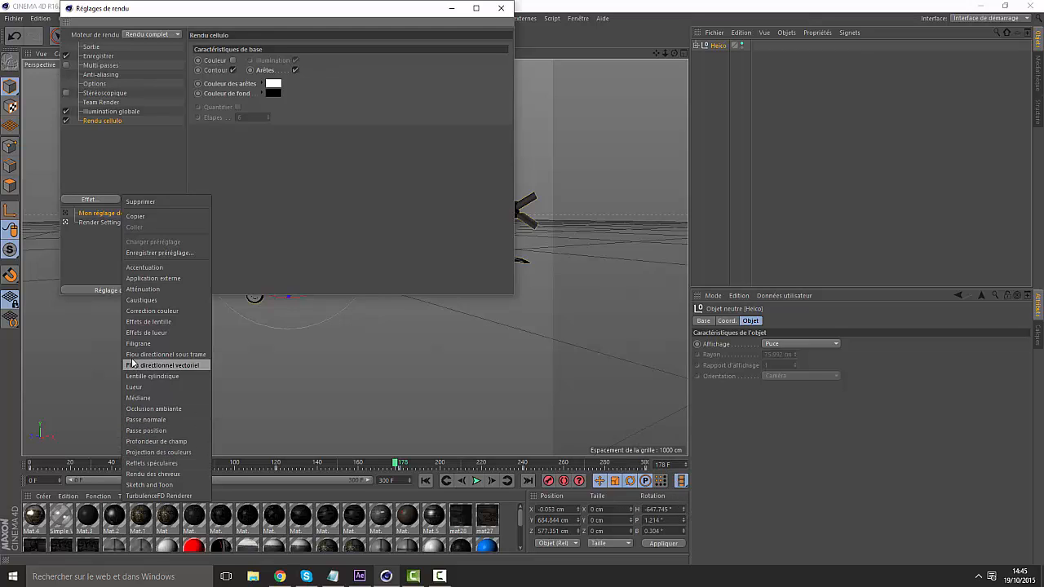
left_click(95, 156)
left_click(100, 200)
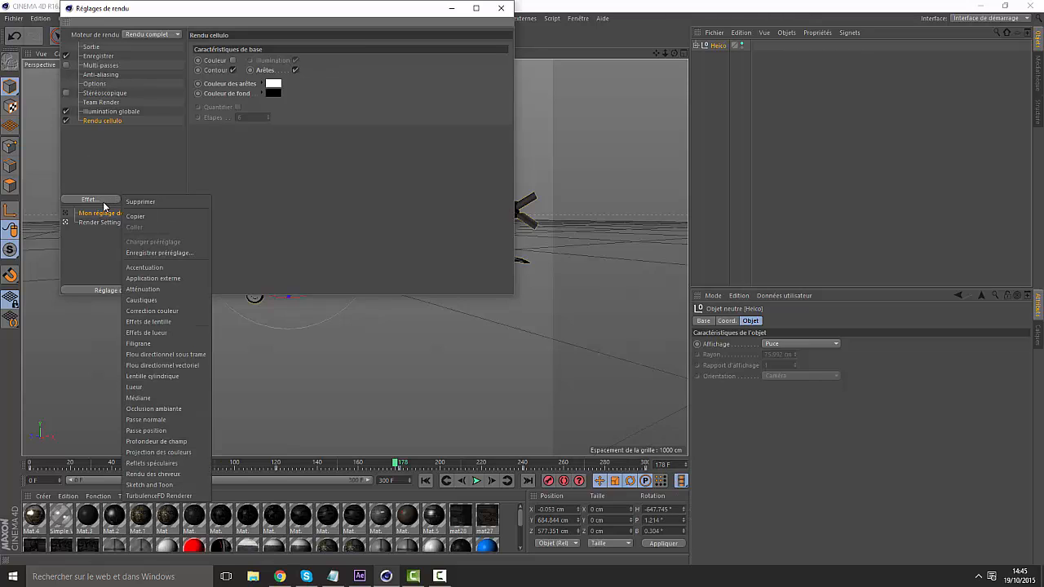
left_click(117, 163)
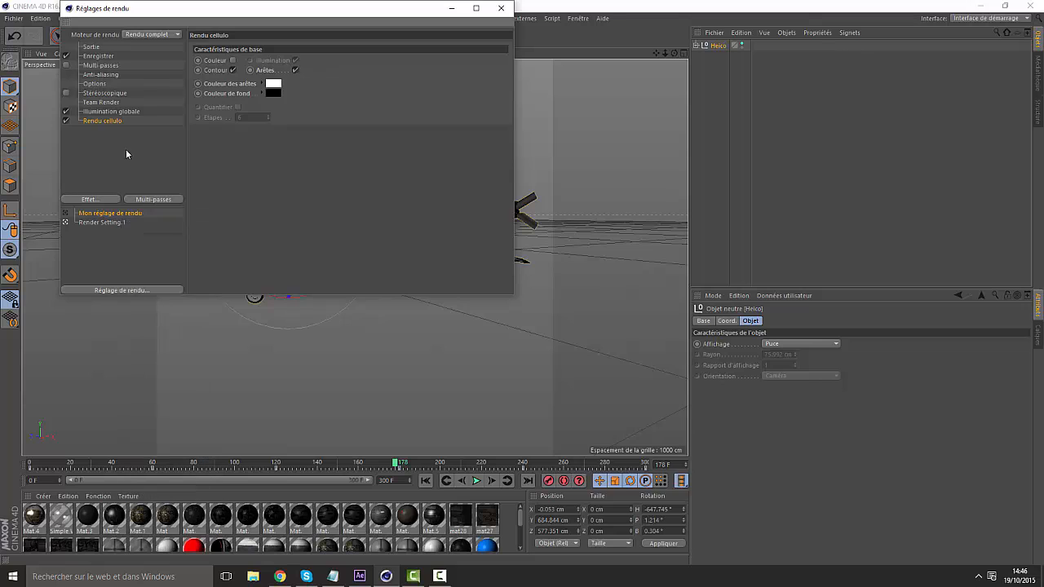
Step: Check the edge colour and background colour of the Rendu cellulo effect, and close the render settings
left_click(274, 83)
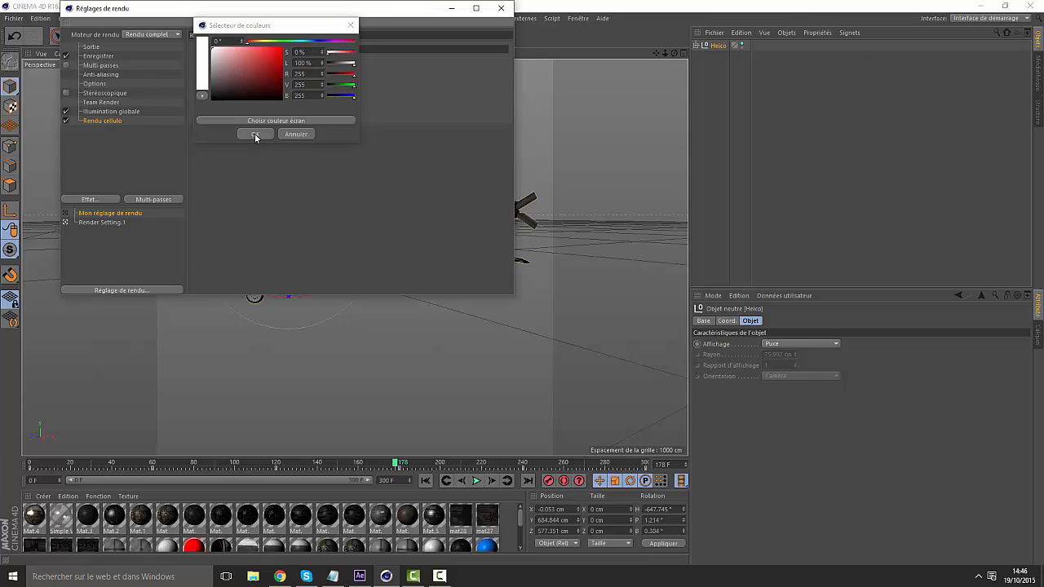
left_click(255, 134)
left_click(273, 94)
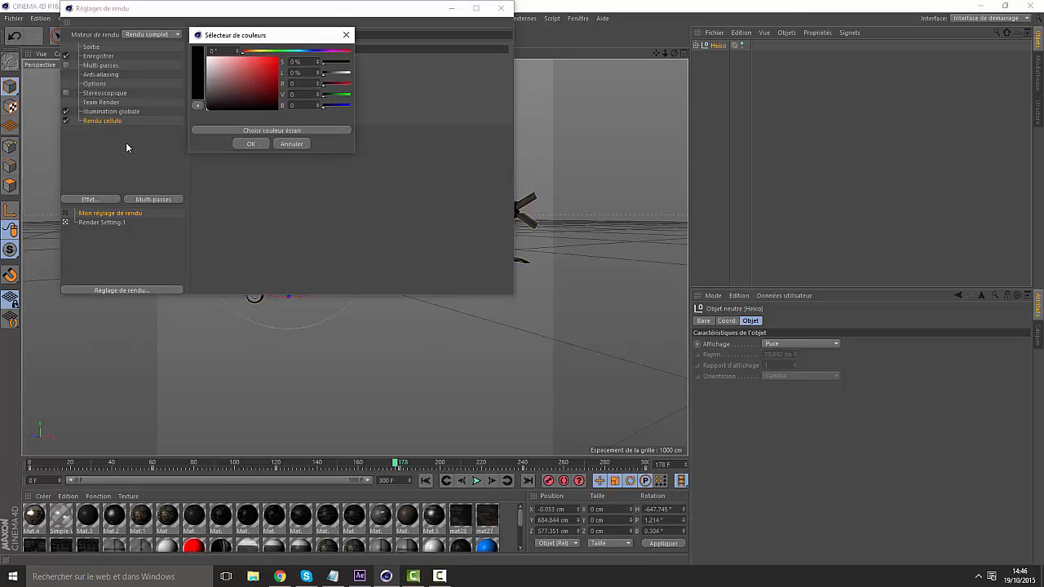
left_click(249, 141)
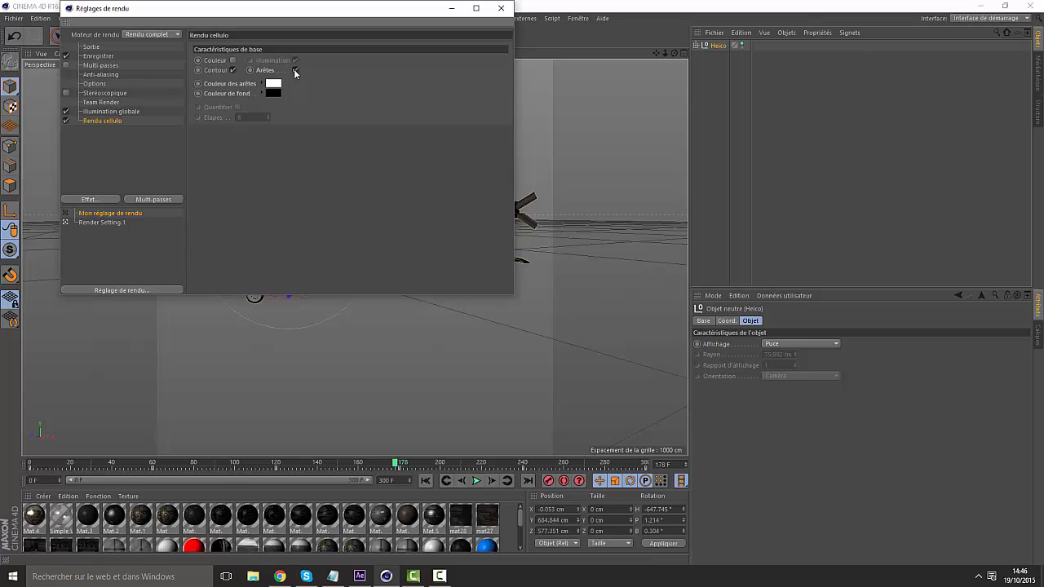
left_click(501, 8)
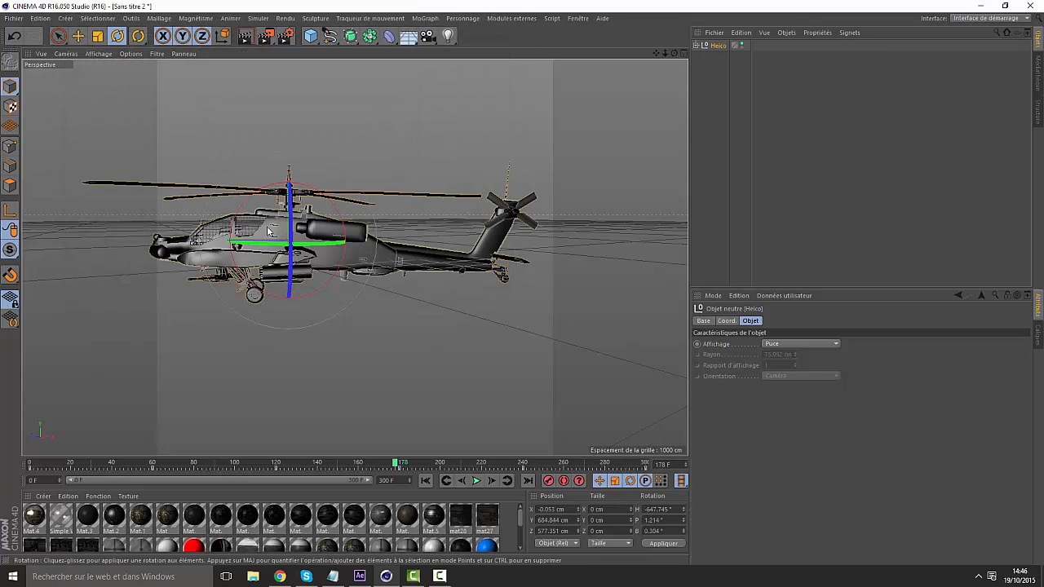
Step: Render the helicopter at frame 178 in the viewport, accepting the missing texture notice
left_click(246, 36)
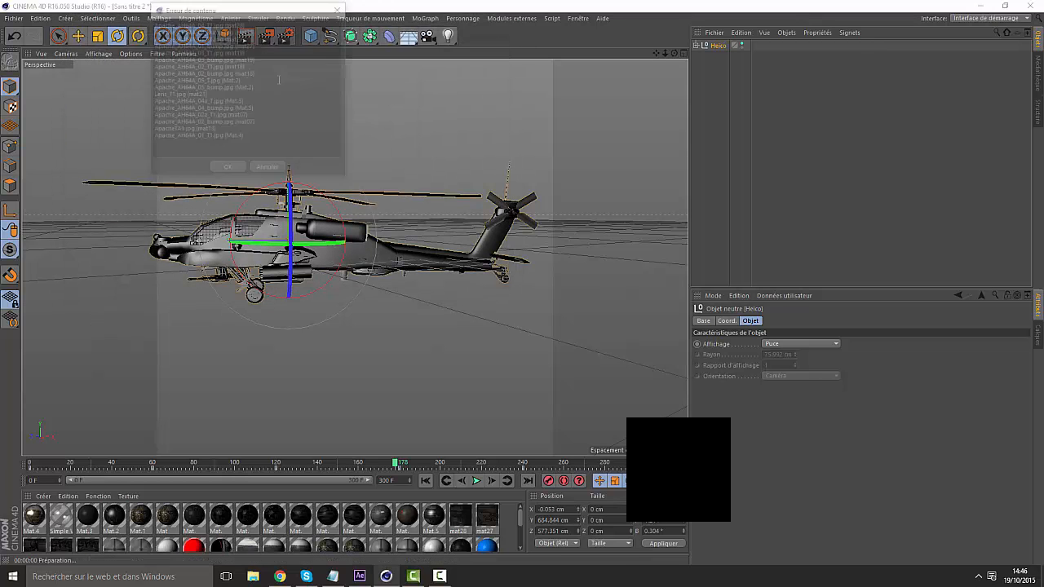
left_click(226, 167)
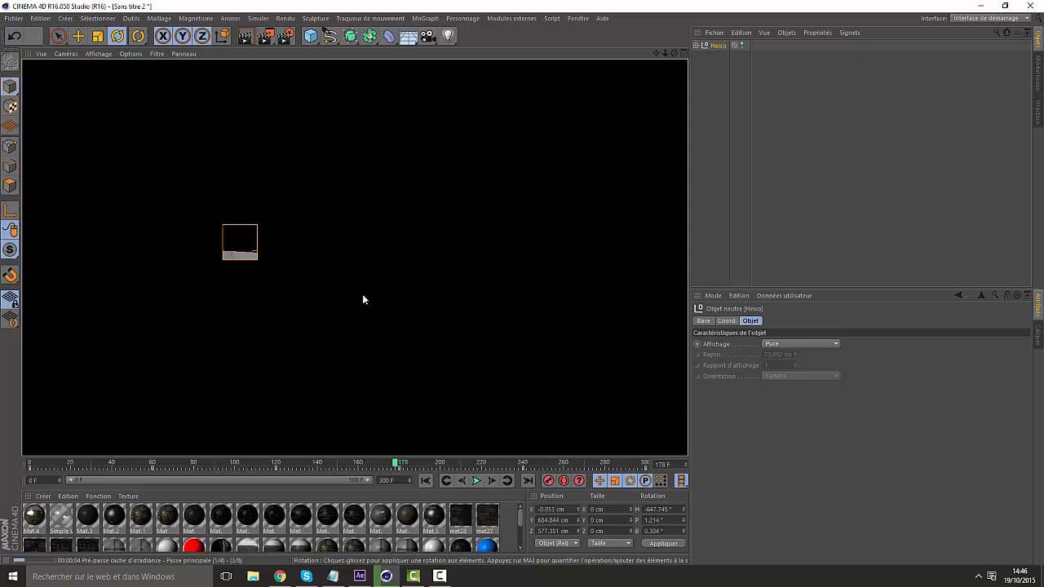
Step: Stop the viewport render and quit Cinema 4D without saving the helicopter project
left_click(369, 277)
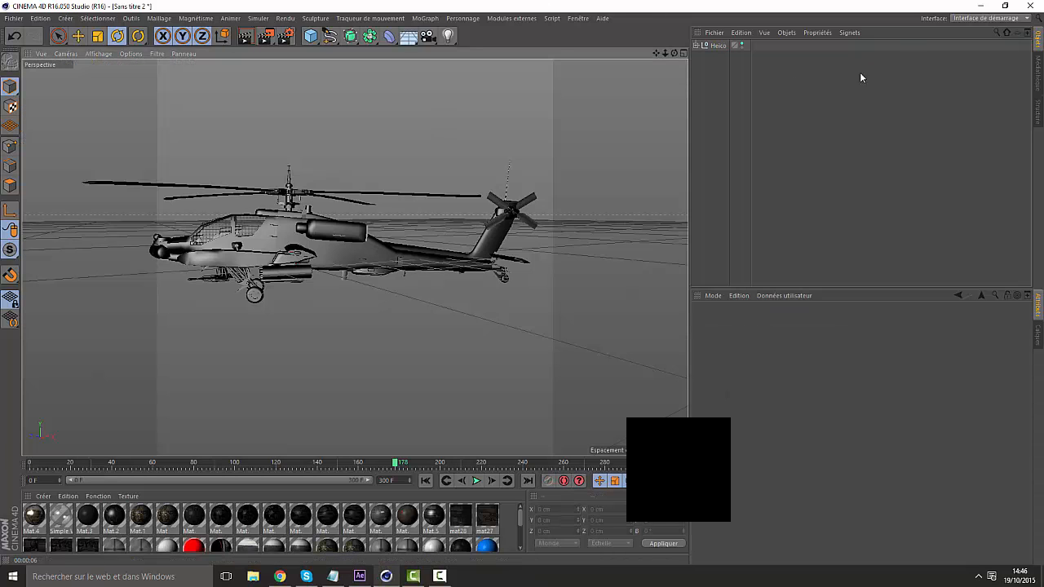
left_click(1029, 6)
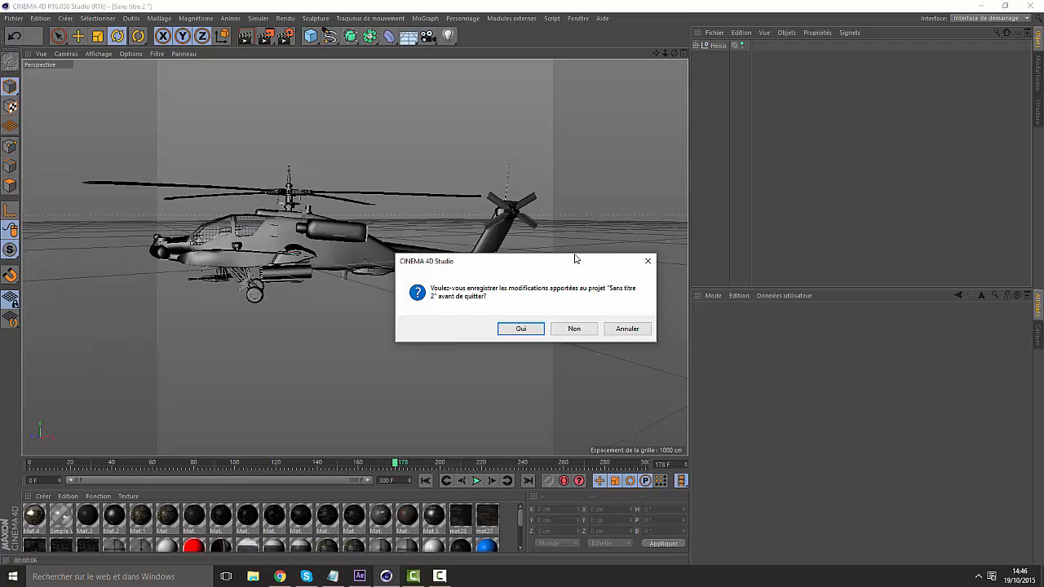
left_click(575, 330)
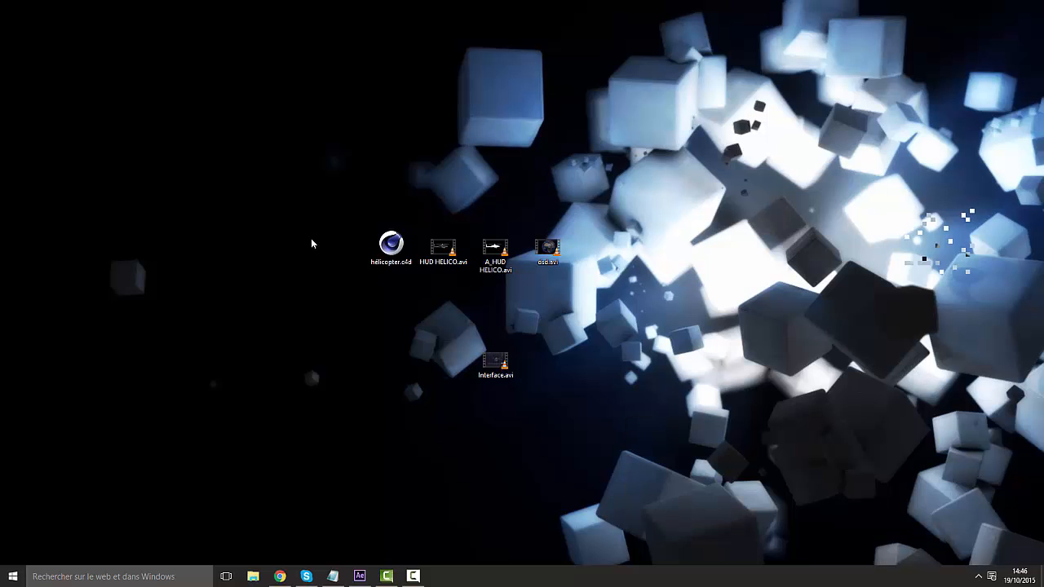
Step: Switch to After Effects and scrub the Interface composition from its start to 0:00:05:08
mouse_move(314, 203)
left_mouse_down()
mouse_move(399, 261)
mouse_move(346, 201)
left_mouse_up()
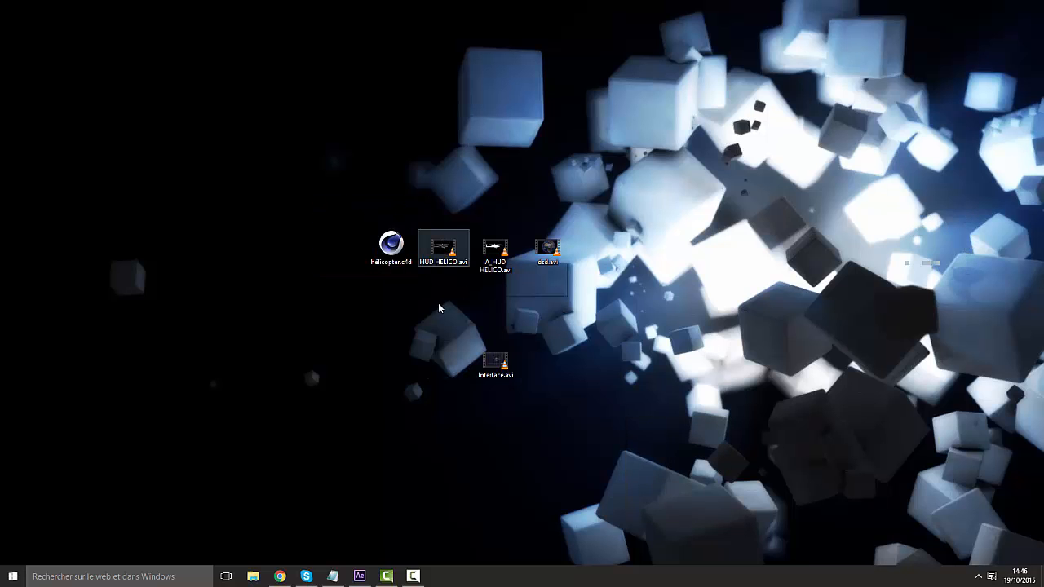
left_click(363, 576)
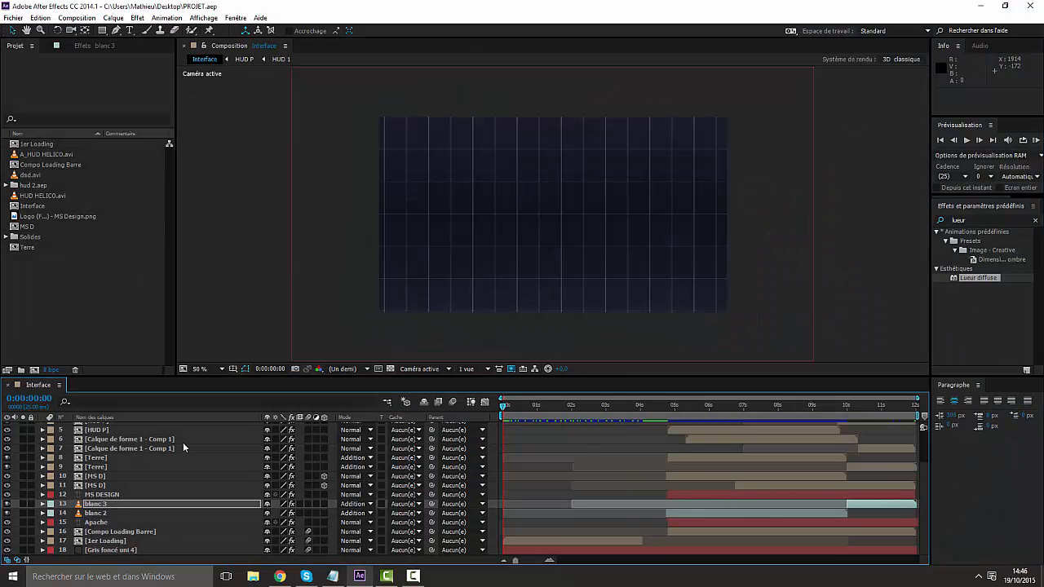
left_click_drag(502, 404, 686, 423)
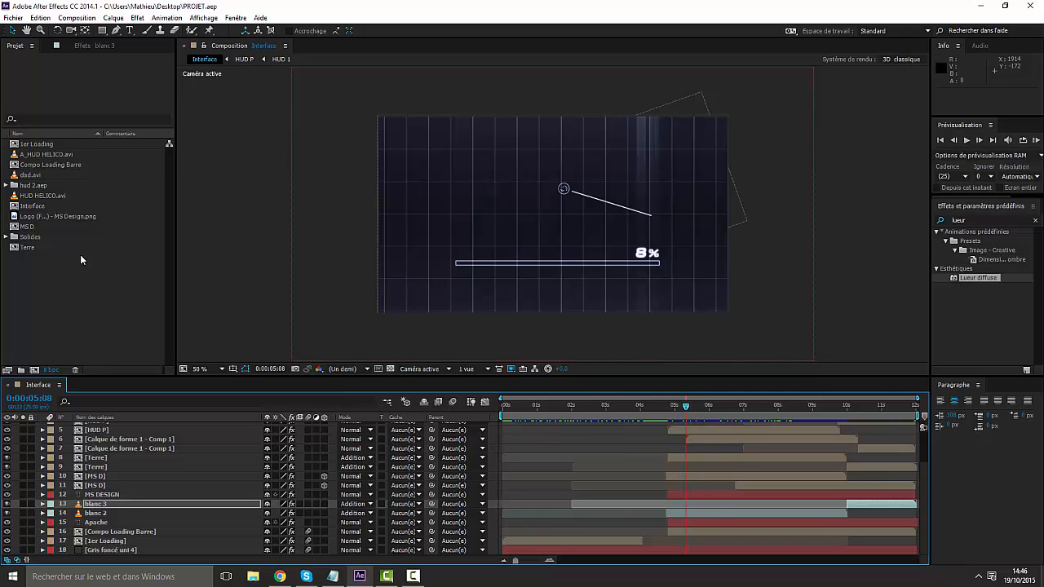
Step: Create a 1920 x 1080 composition named Rond 1 at 29.97 fps with a duration of 4 seconds
key("ctrl+n")
type("Rond 1")
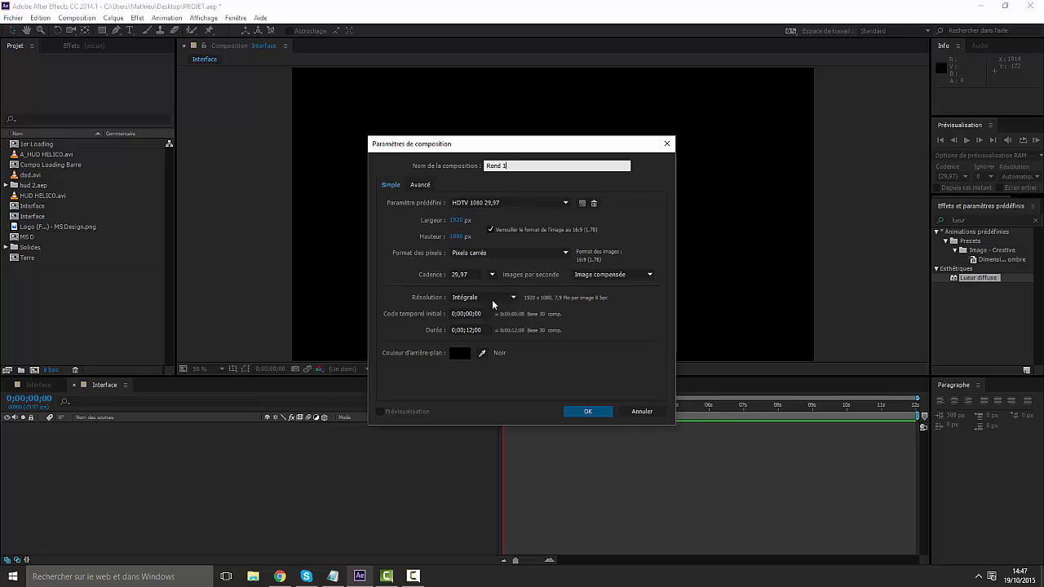
left_click(473, 330)
key("BackSpace")
key("BackSpace")
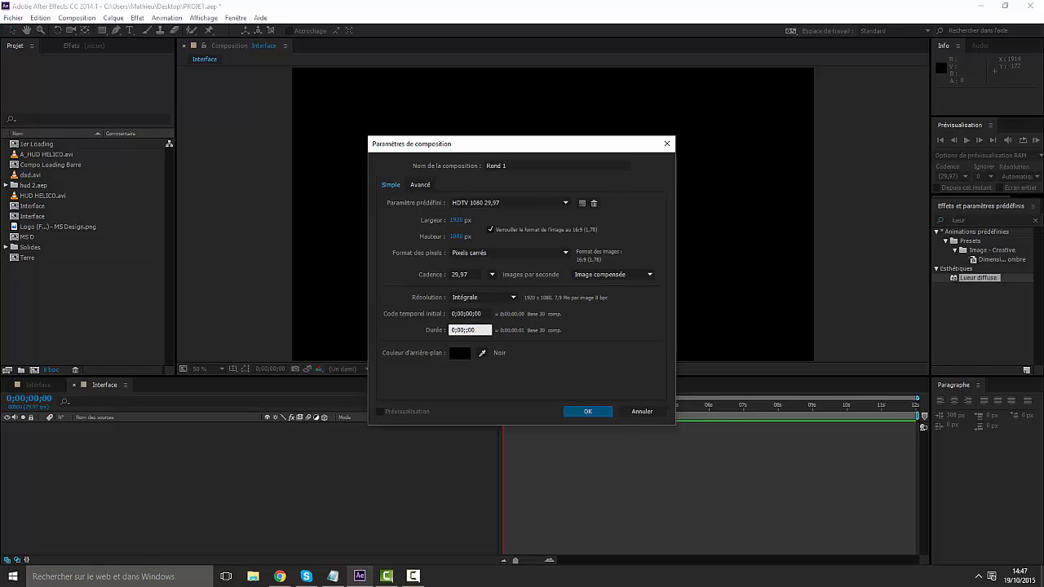
type("3")
key("BackSpace")
type("4")
left_click(587, 411)
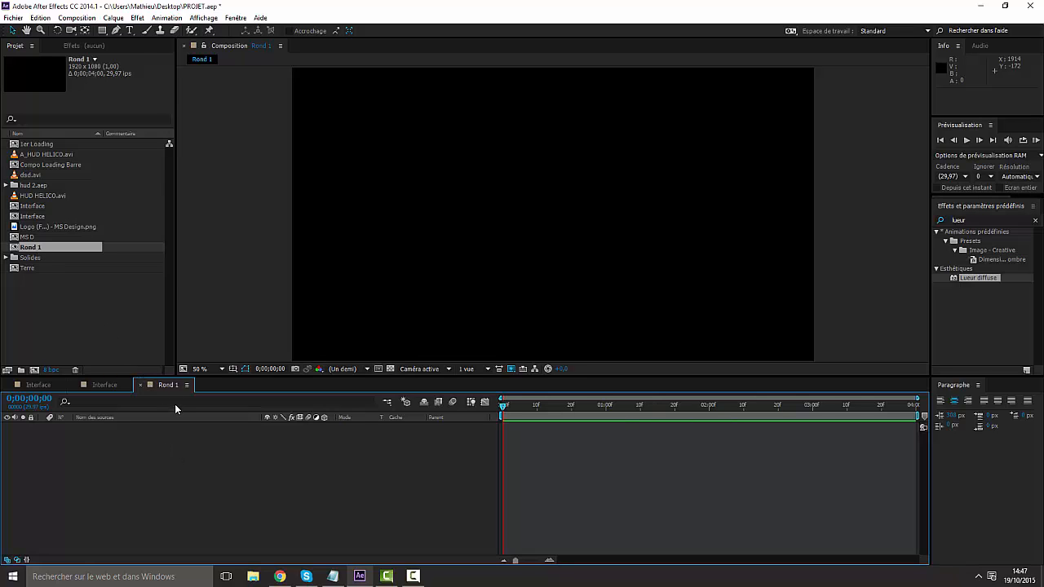
Step: Add a white ellipse shape layer filling the whole Rond 1 frame with the Ellipse tool
left_click(104, 31)
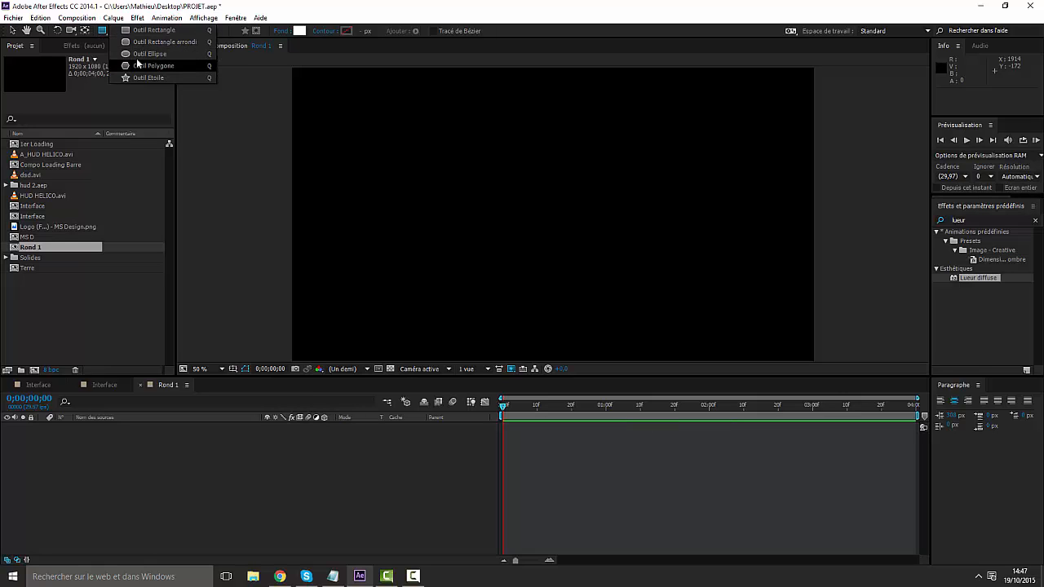
left_click(137, 54)
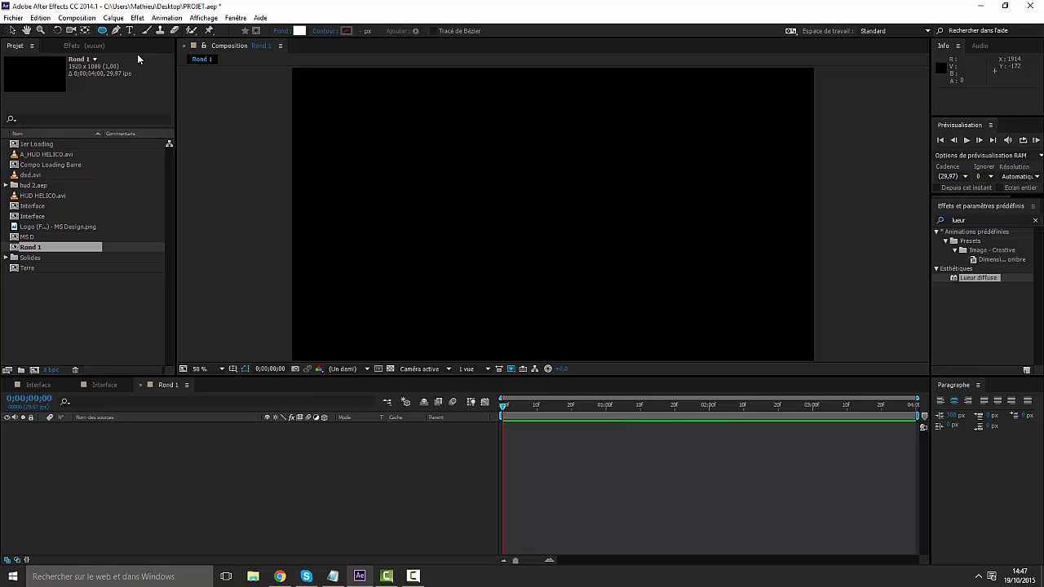
double_click(103, 31)
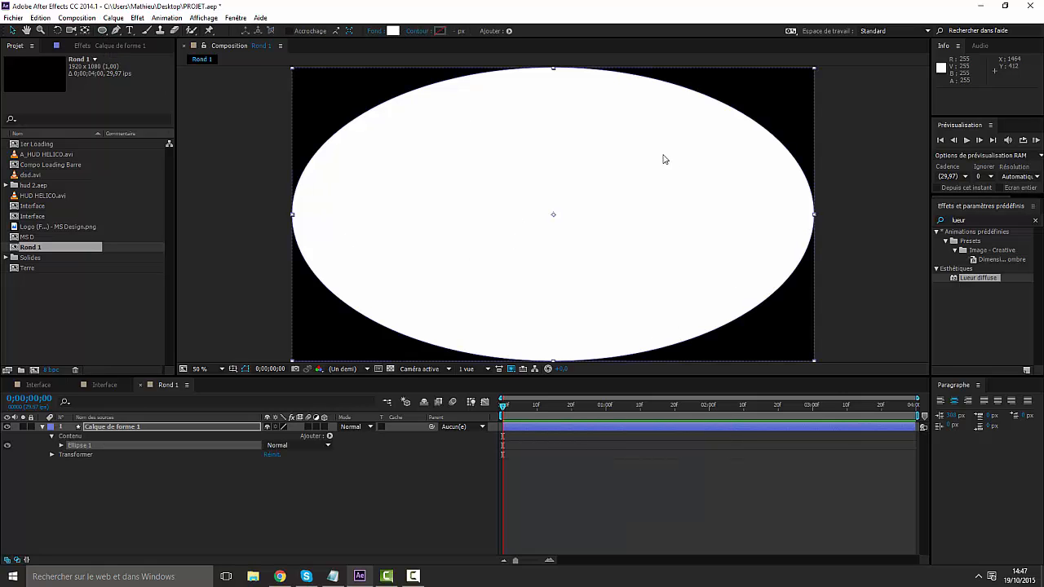
Step: Enter 800 for both the width and height of the ellipse path, keeping its proportions linked
left_click(62, 445)
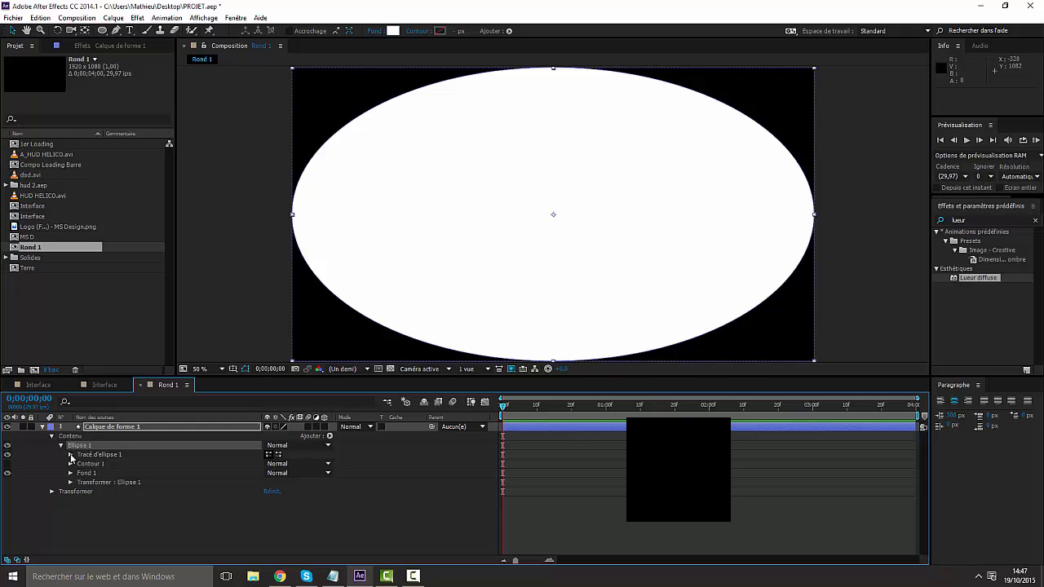
left_click(71, 454)
left_click(282, 465)
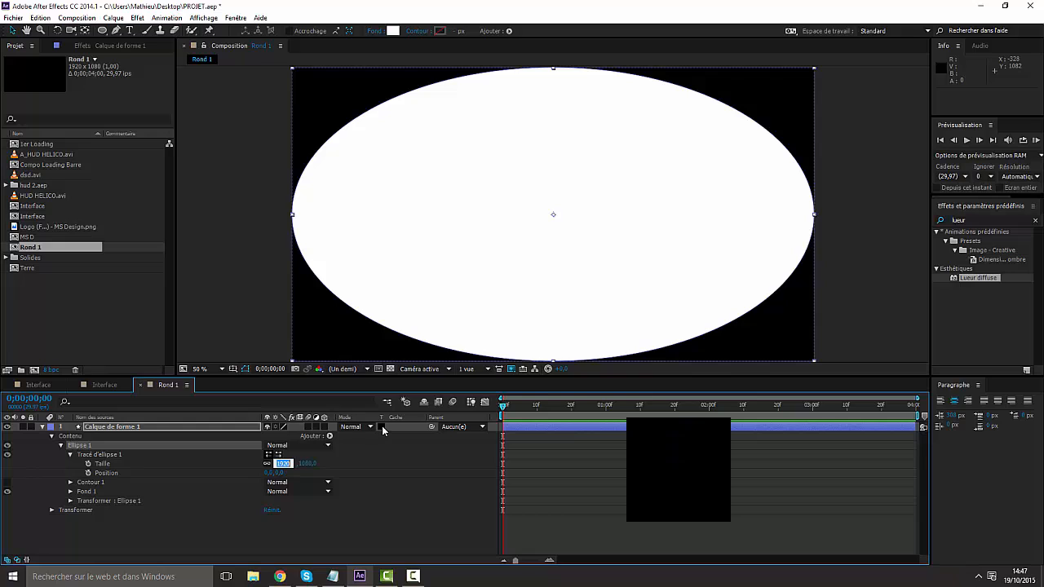
key("BackSpace")
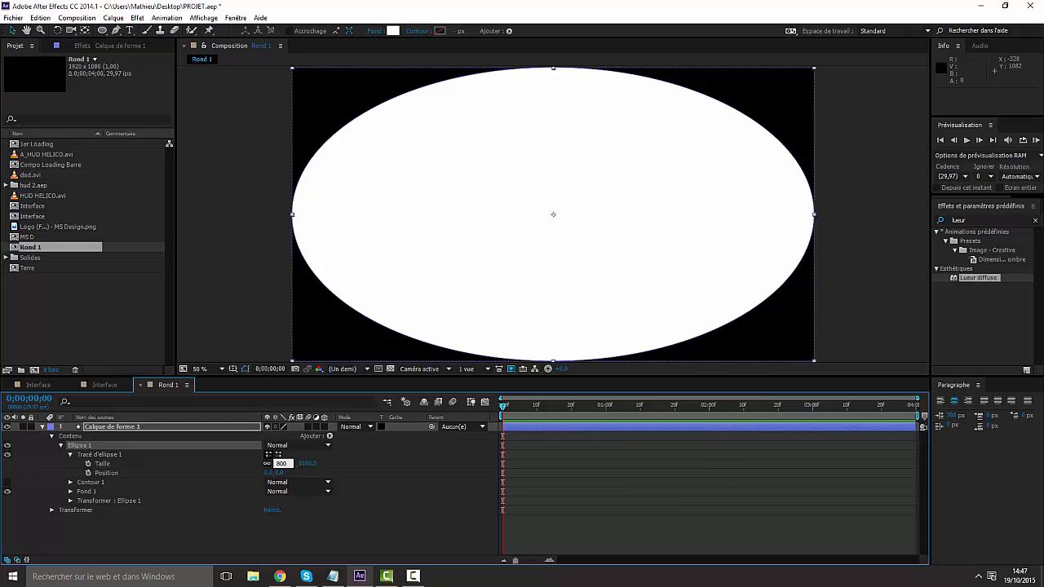
type("800")
key("Tab")
type("8")
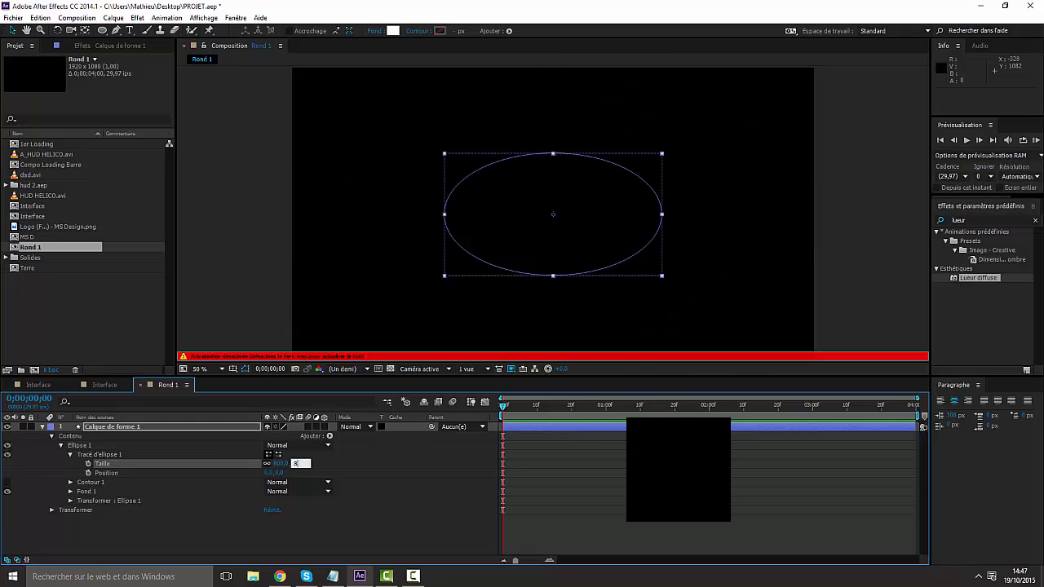
type("00")
key("Return")
key("Caps_Lock")
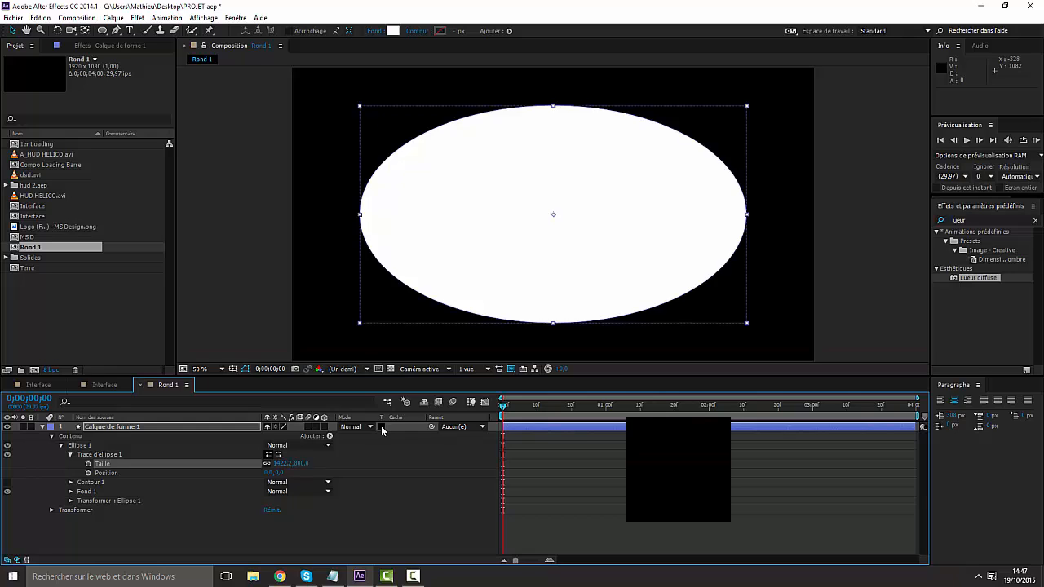
Step: Unlink the ellipse's size proportions and set its width to 800 to make a circle
left_click(278, 462)
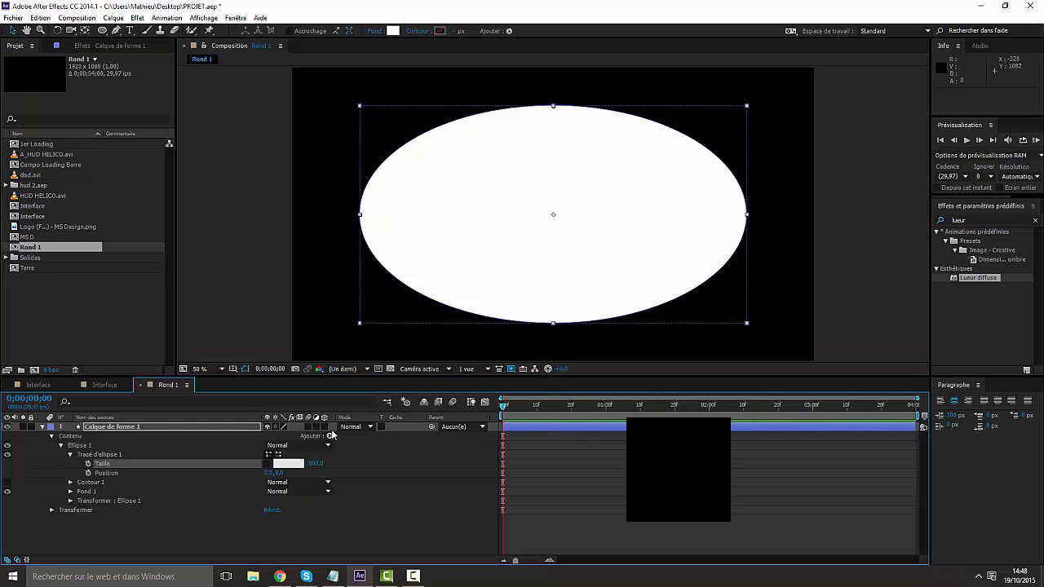
key("Caps_Lock")
type("800")
key("Return")
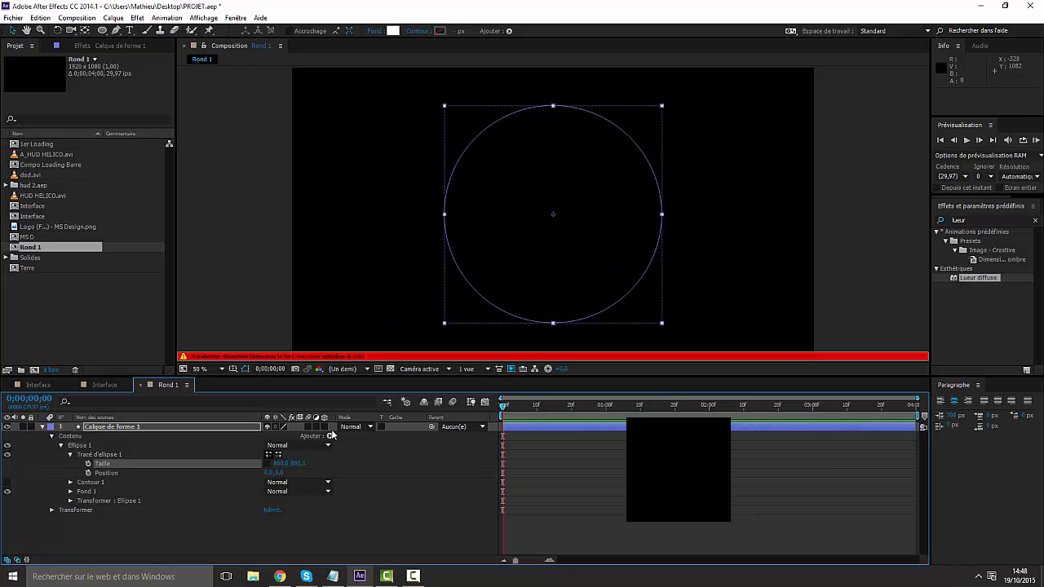
key("Caps_Lock")
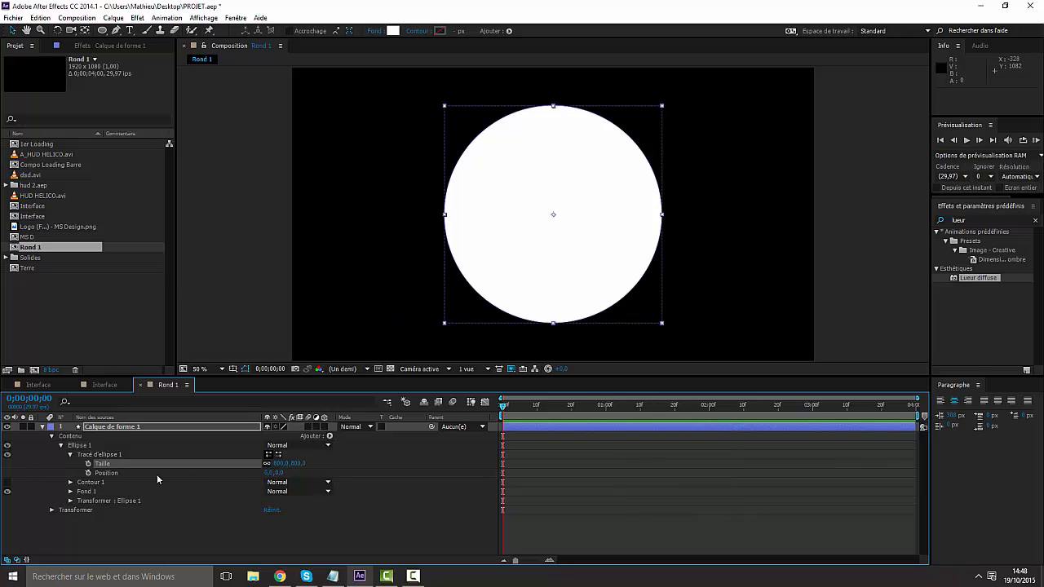
left_click(71, 456)
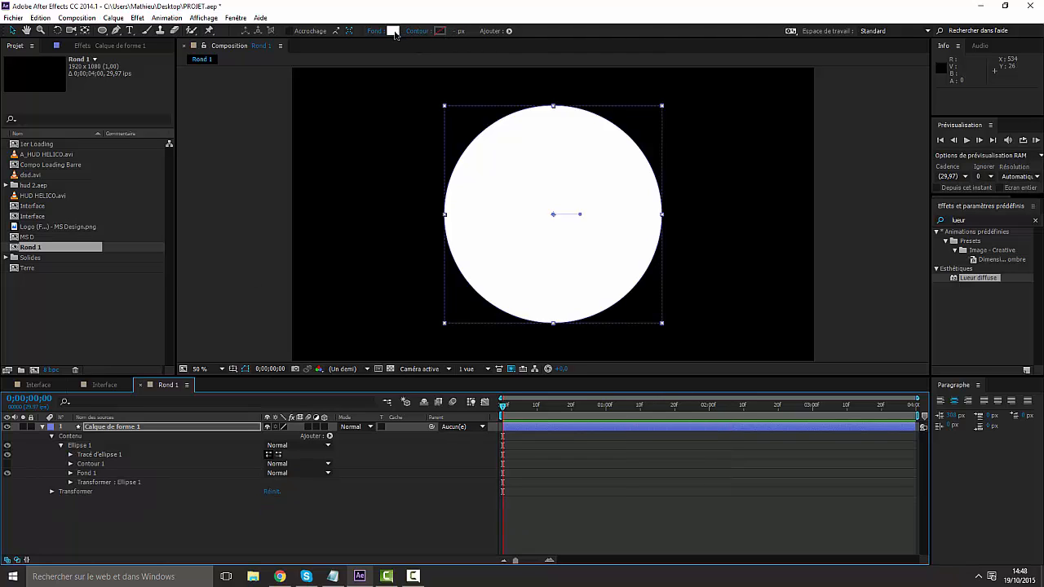
Step: Remove the circle's fill and give it a solid white outline 12 px wide, leaving the layer collapsed and deselected
left_click(394, 32, "alt")
left_click(394, 33, "alt")
left_click(394, 33, "alt")
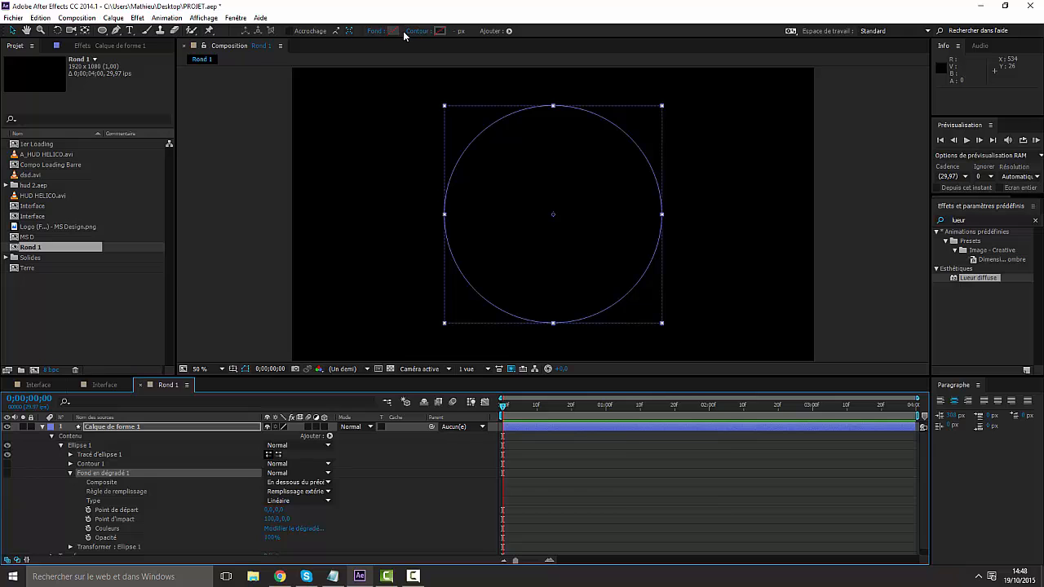
left_click(440, 31, "alt")
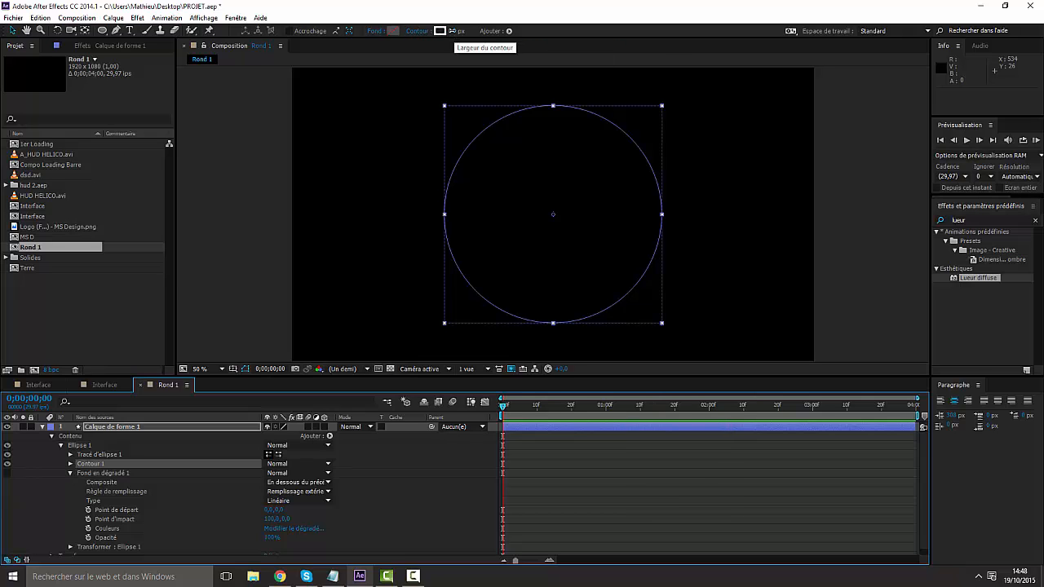
left_click_drag(454, 32, 461, 33)
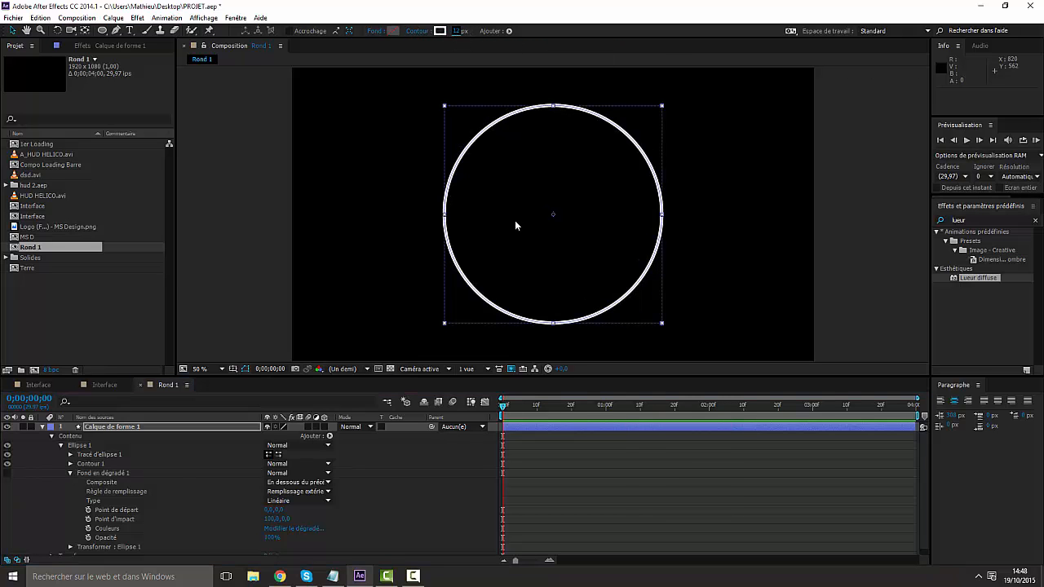
left_click(43, 428)
left_click(143, 459)
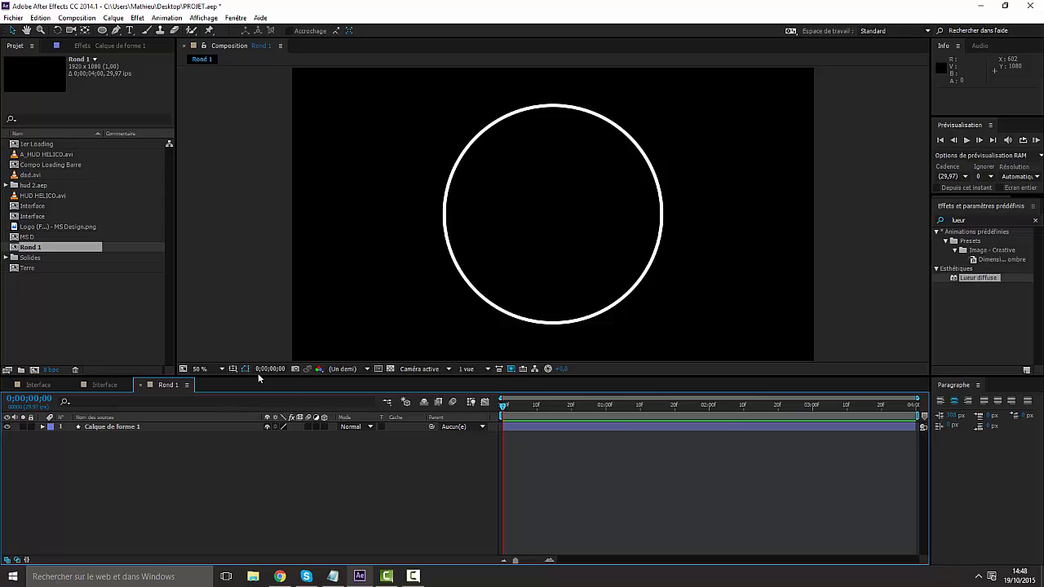
Step: Display the grid over the Rond 1 composition
left_click(234, 369)
left_click(251, 409)
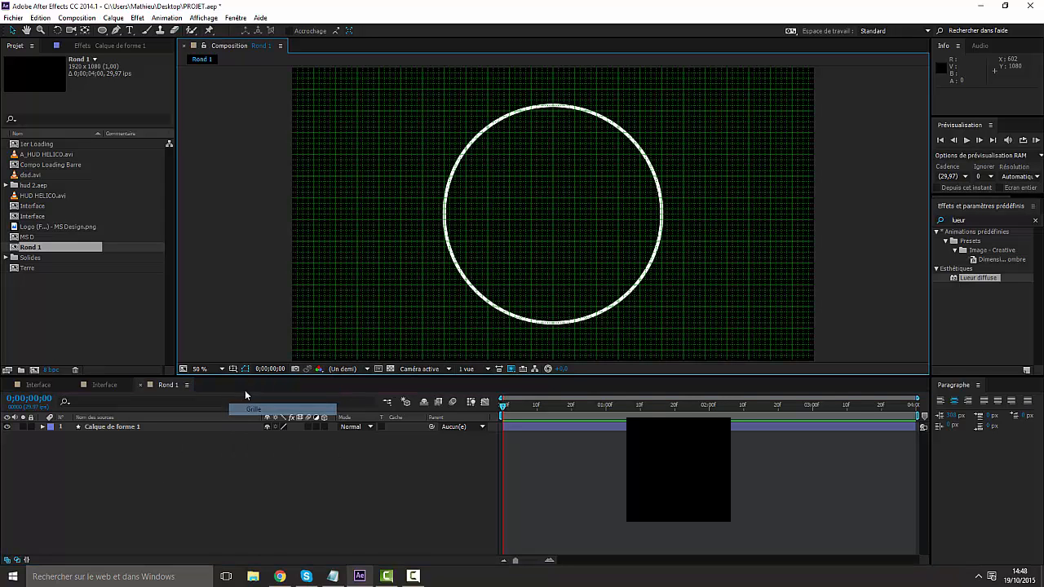
left_click(233, 369)
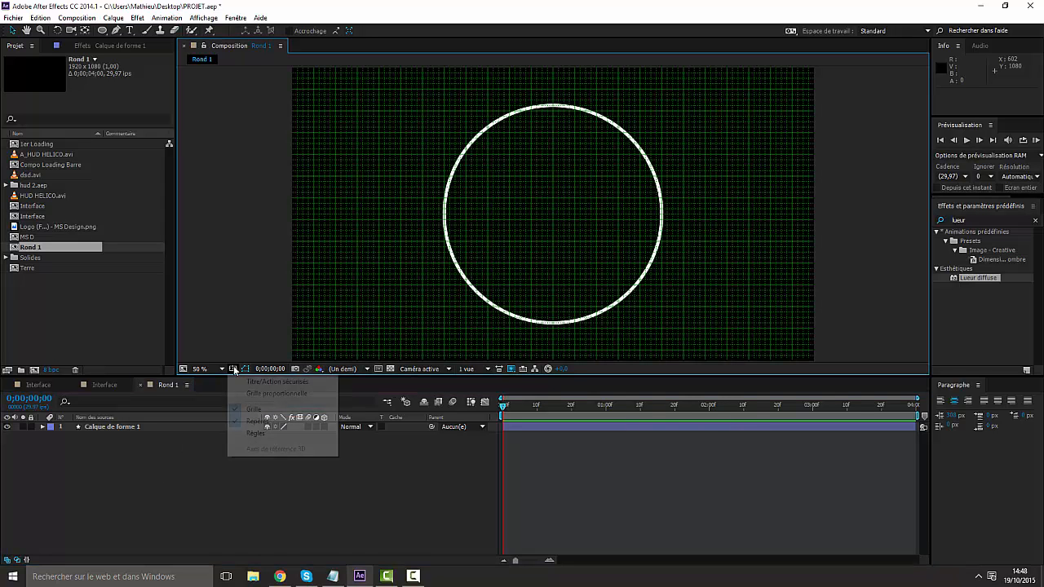
left_click(206, 466)
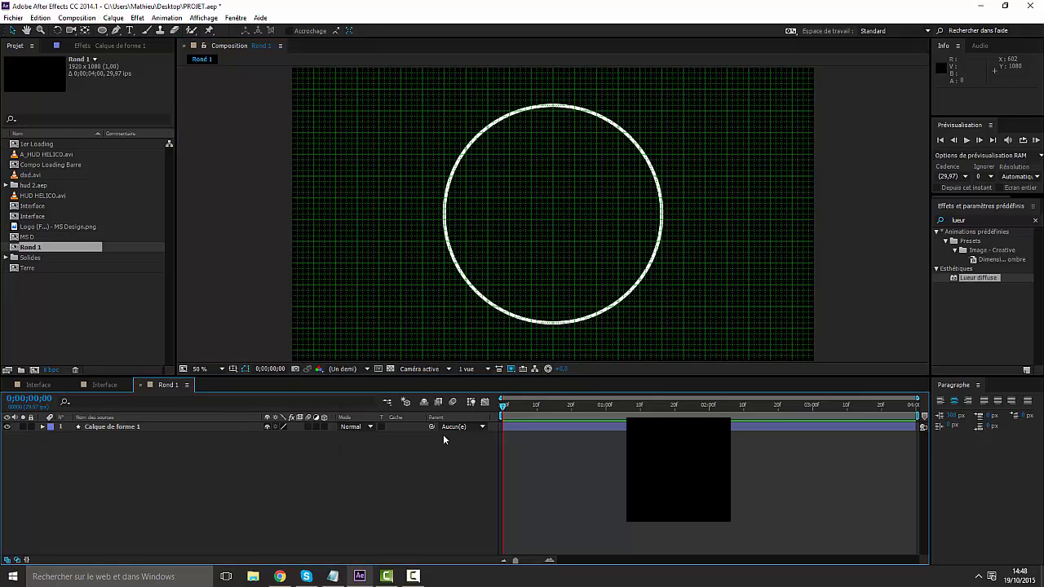
Step: Draw a short vertical segment upward from the circle's centre on a new shape layer with the Pen tool
left_click(116, 31)
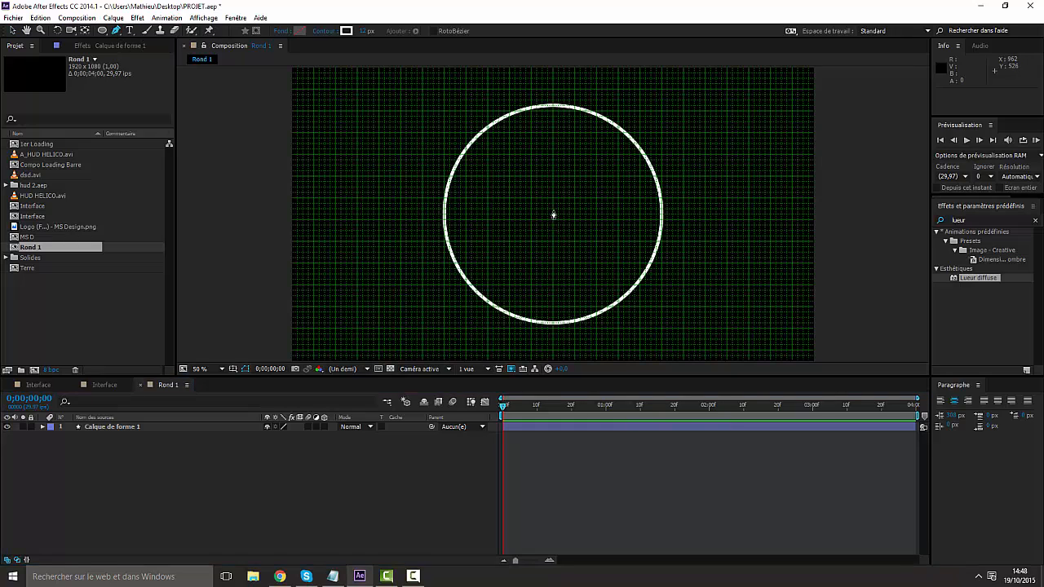
left_click(553, 209)
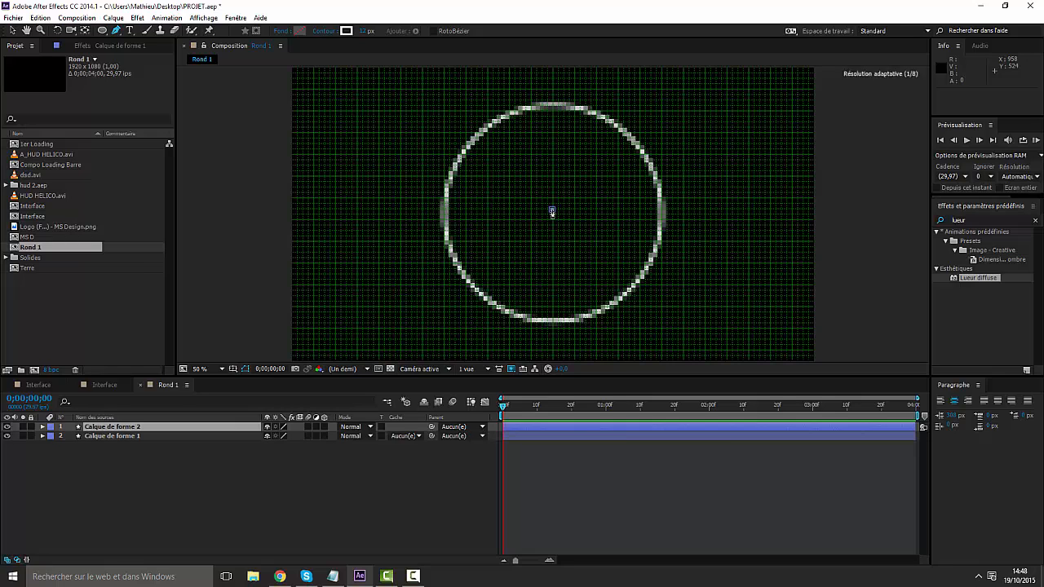
left_click(552, 188)
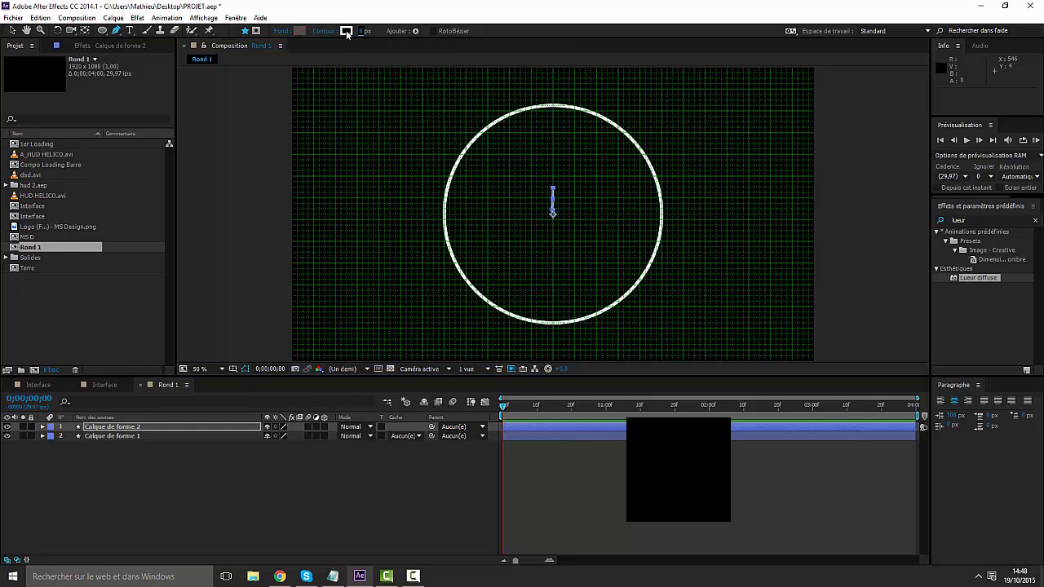
Step: Remove the outline of the new pen shape and give it a solid white fill
left_click(348, 31, "alt")
left_click(347, 31, "alt")
left_click(348, 32, "alt")
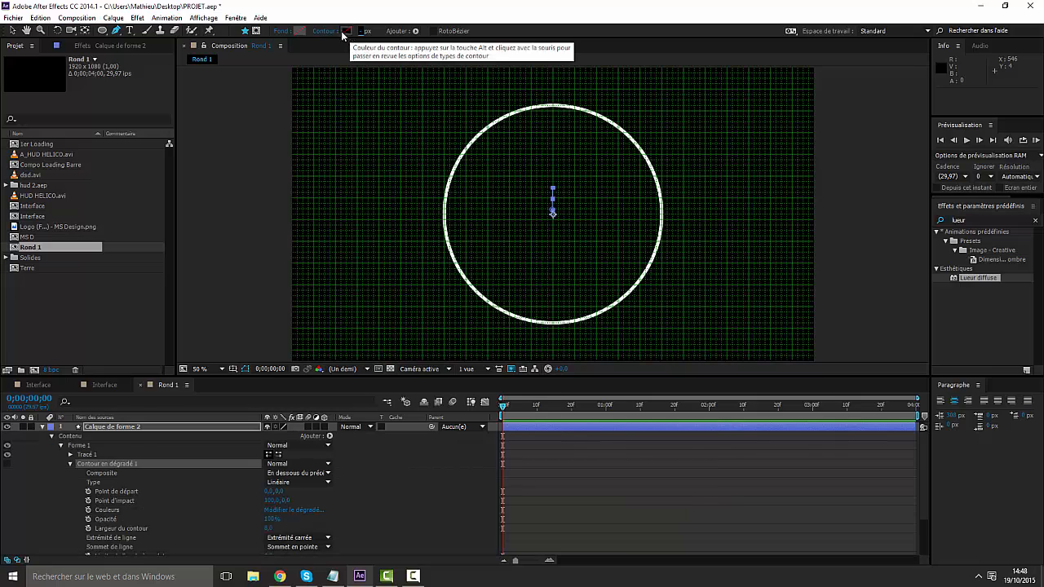
left_click(300, 33, "alt")
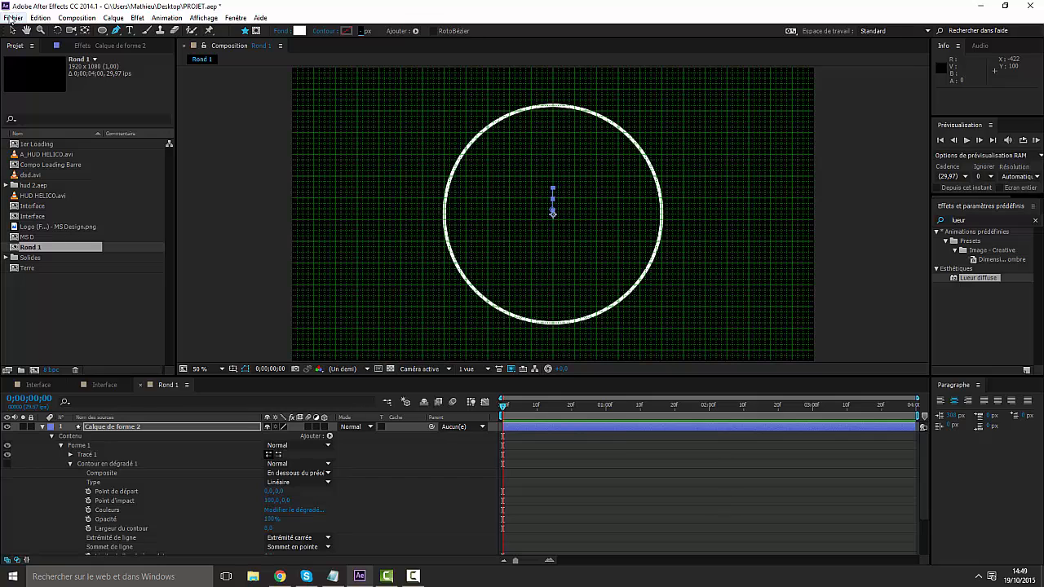
left_click(301, 33, "alt")
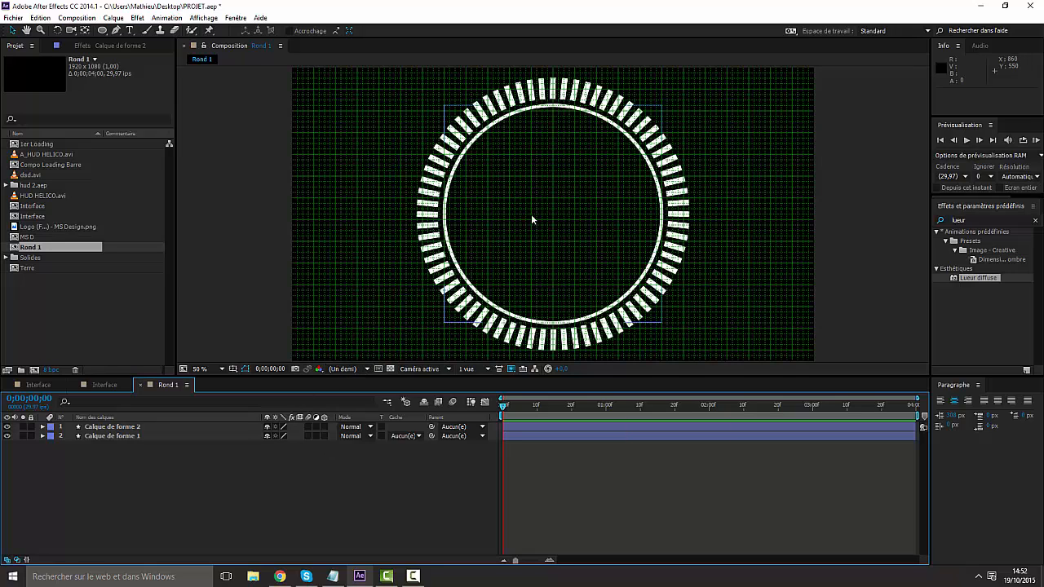
Step: Create a composition-sized dark grey solid layer in Rond 1 and hide the grid
right_click(102, 460)
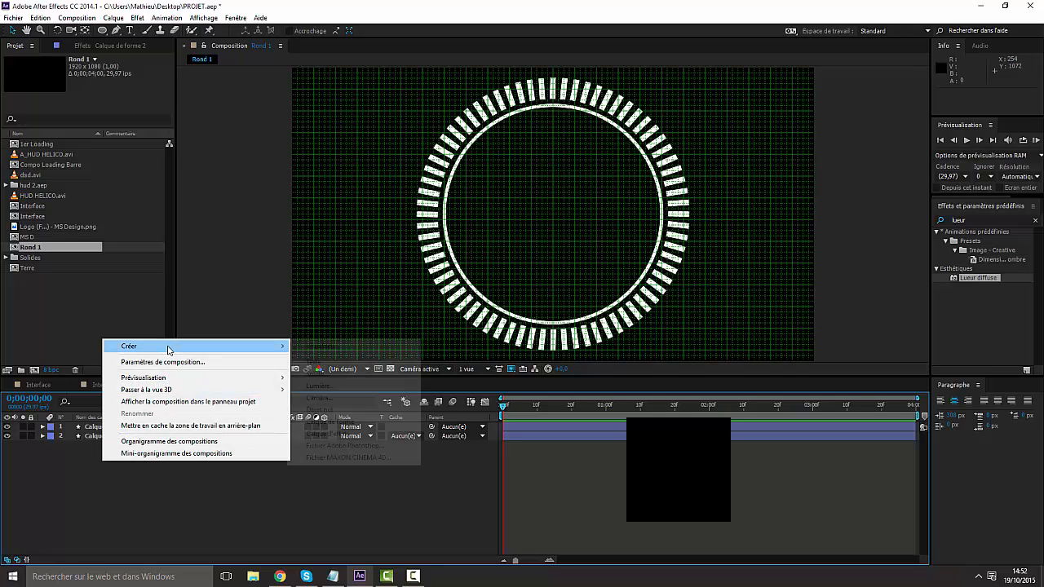
mouse_move(178, 349)
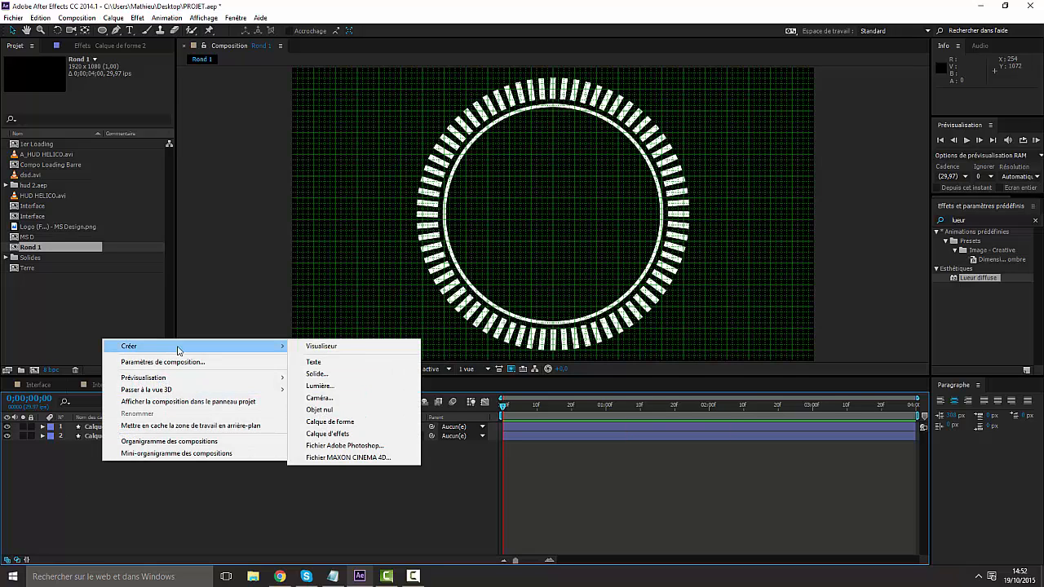
left_click(325, 374)
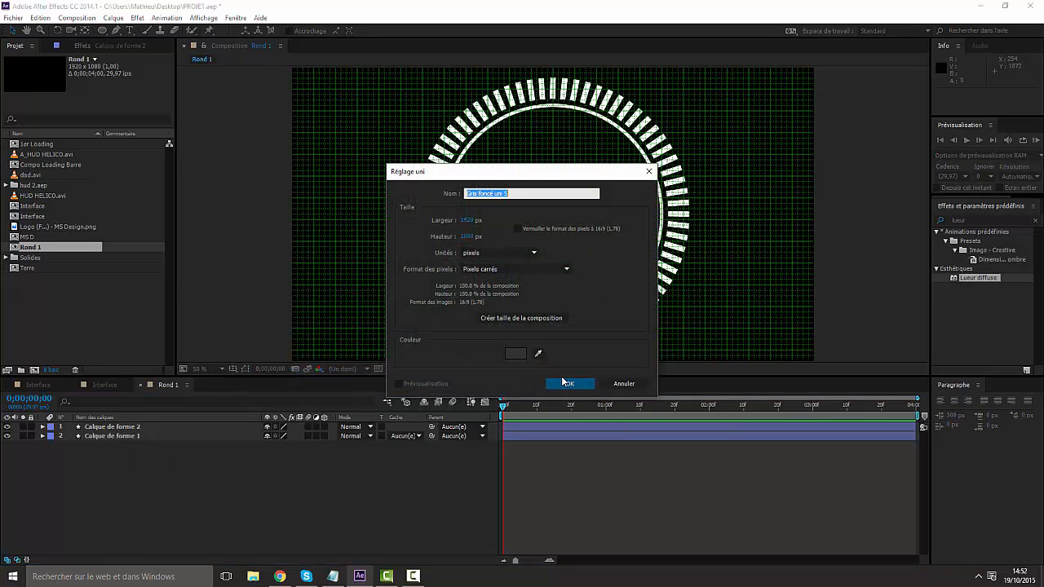
left_click(563, 383)
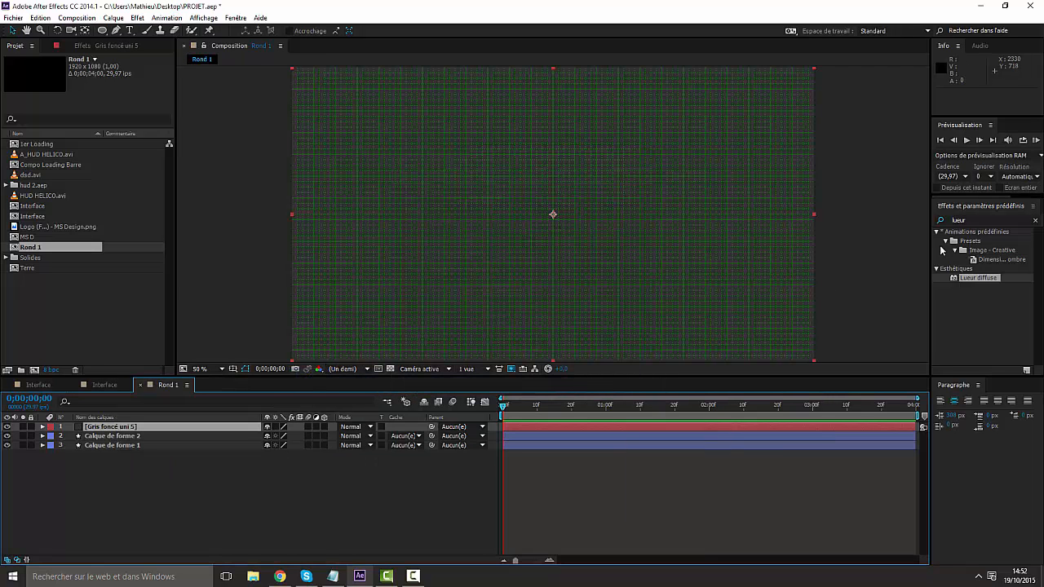
left_click(233, 369)
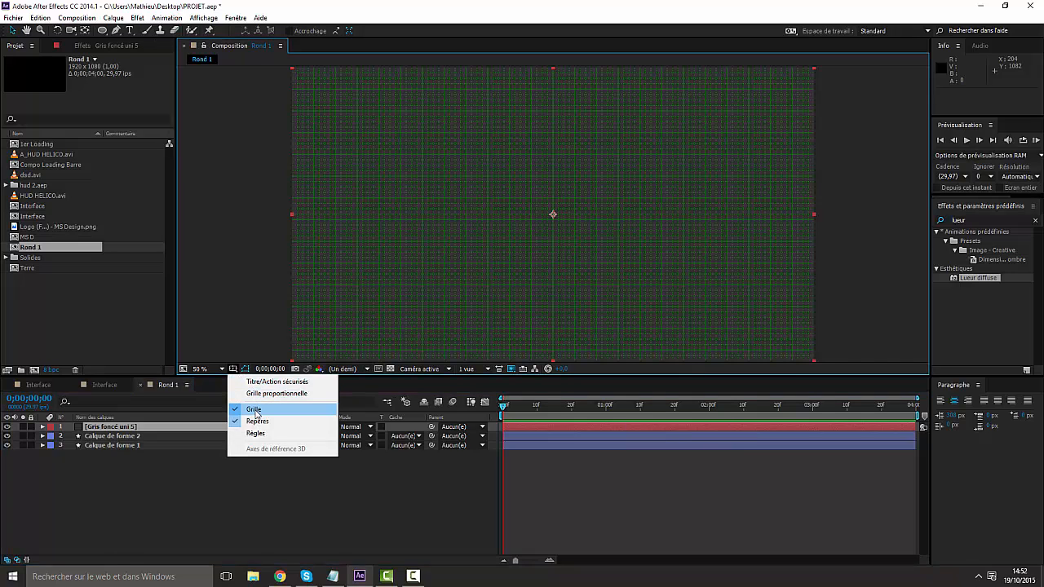
left_click(254, 410)
Step: Find the Nombres effect and apply it to the dark grey solid with a wide, techno-style font
left_click(973, 220)
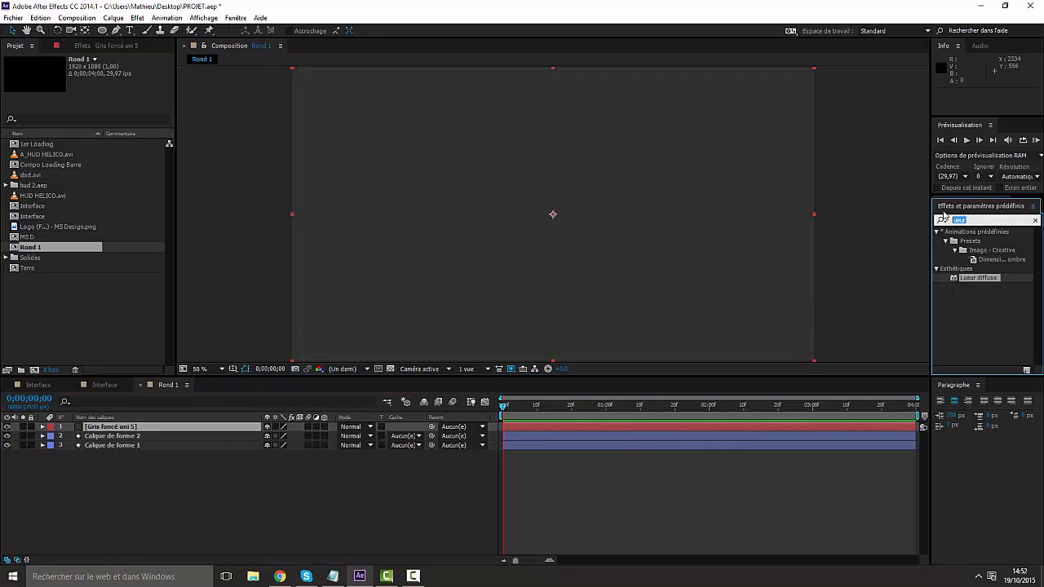
key("BackSpace")
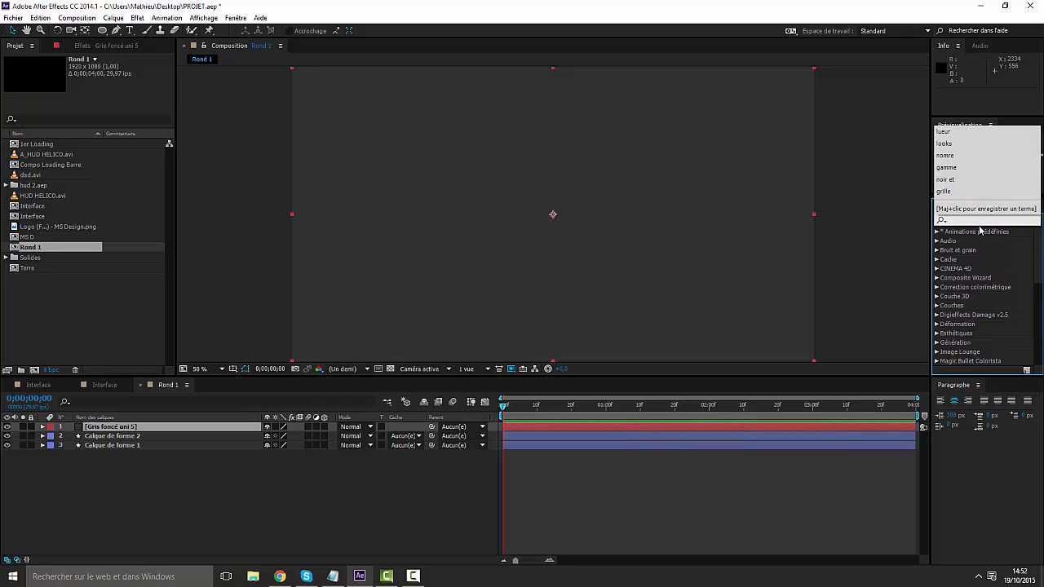
type("Nom")
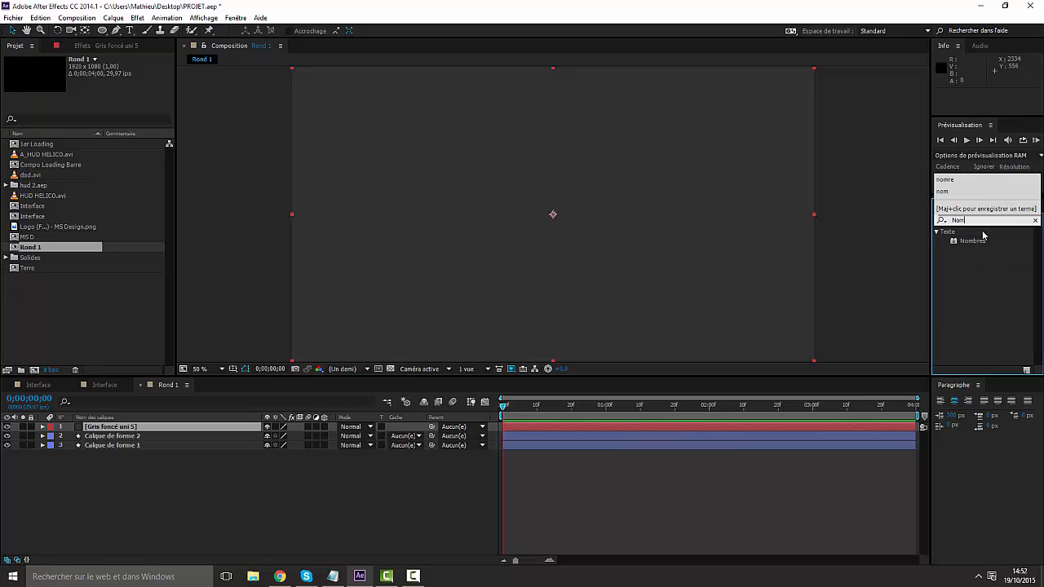
left_click_drag(972, 241, 127, 427)
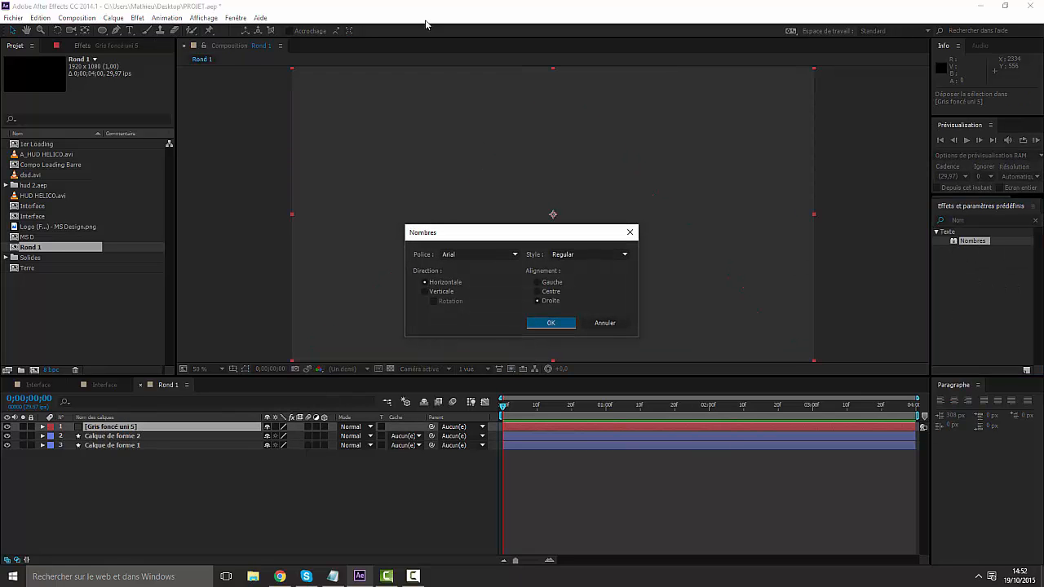
left_click(460, 254)
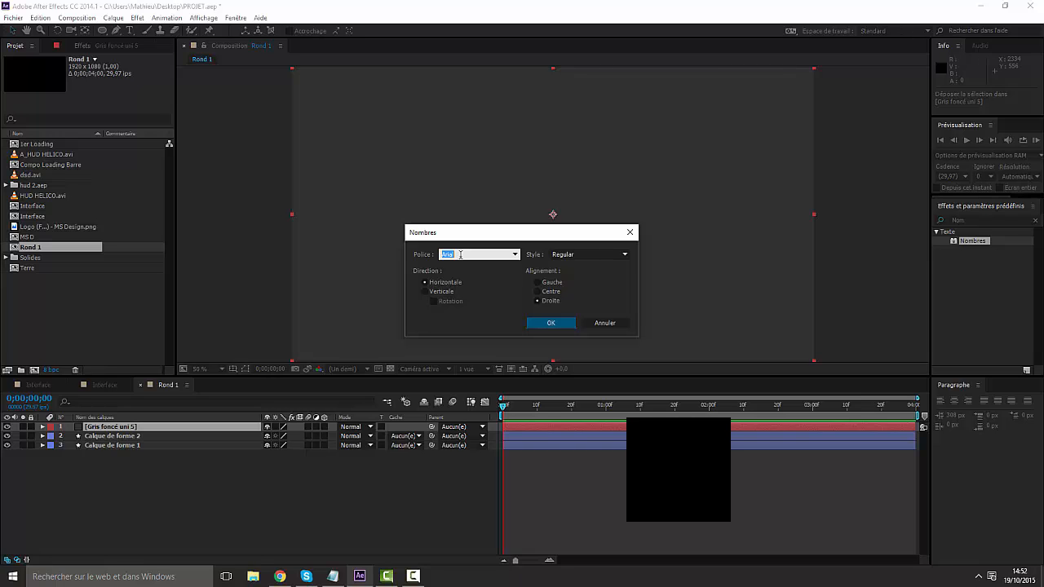
key("Return")
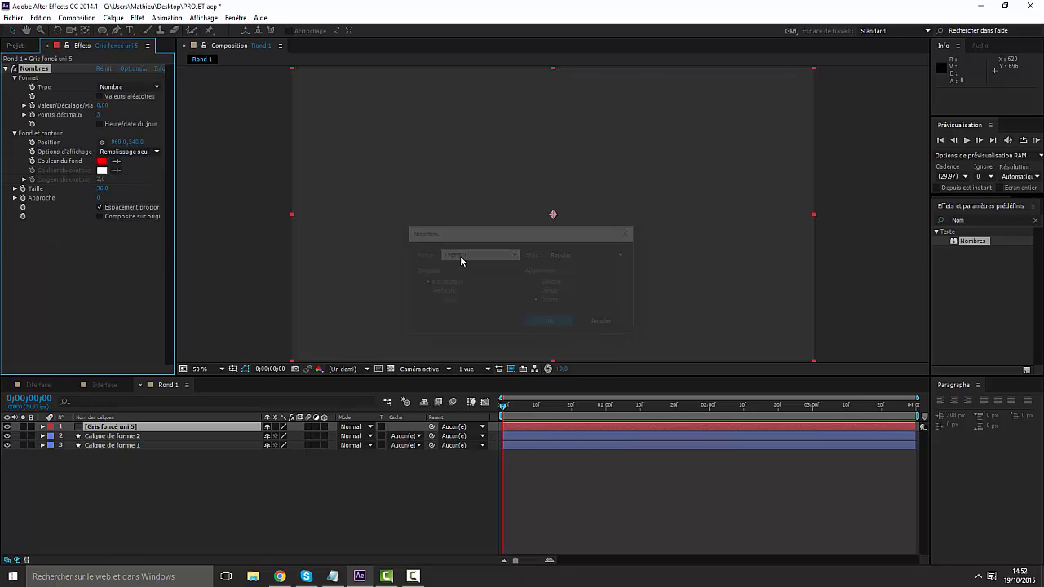
Step: Set the fill colour of the Nombres effect's digits to white
left_click(101, 161)
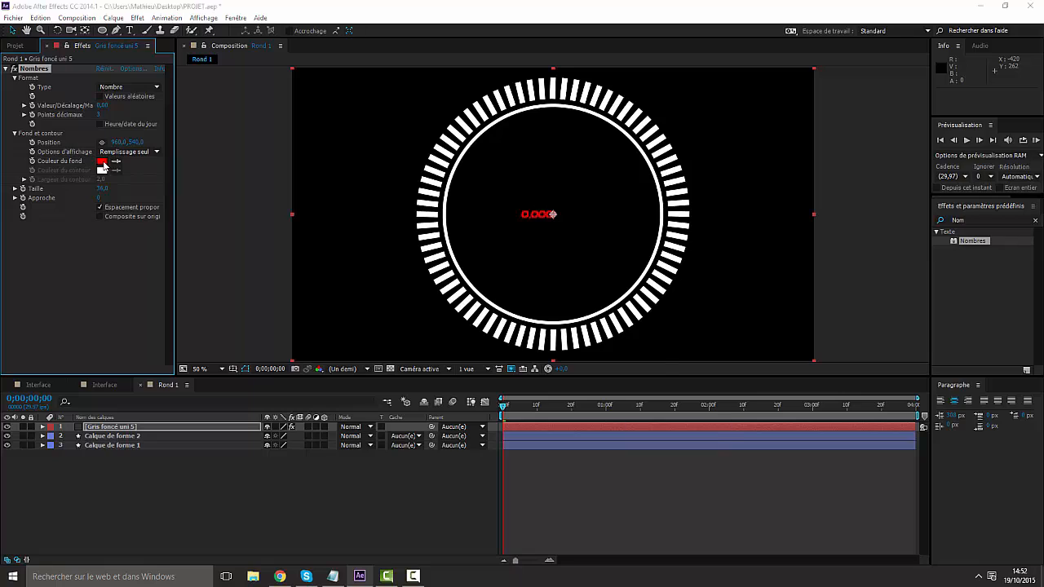
type("FFFFFF")
key("Tab")
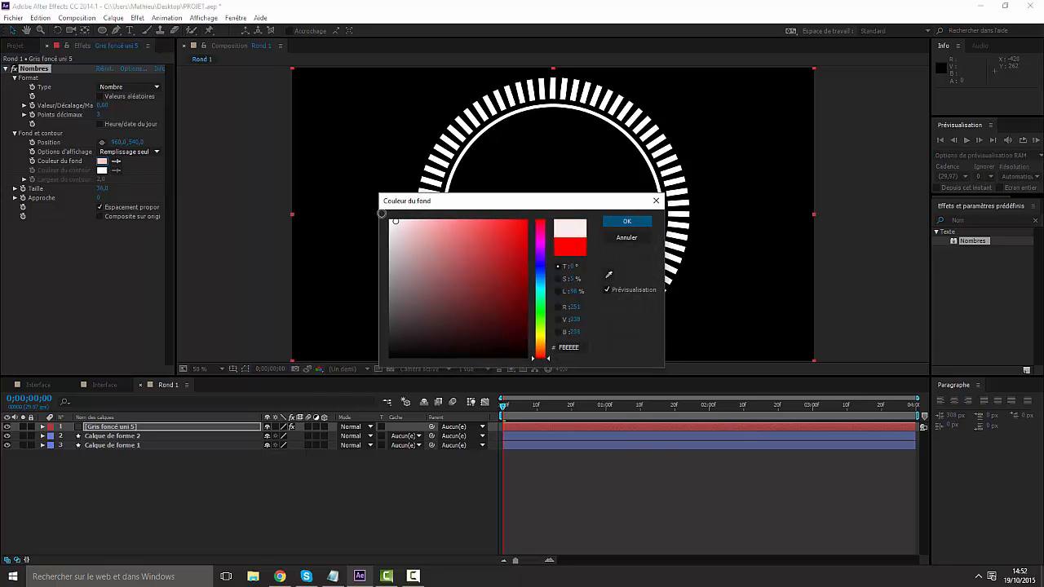
left_click(628, 222)
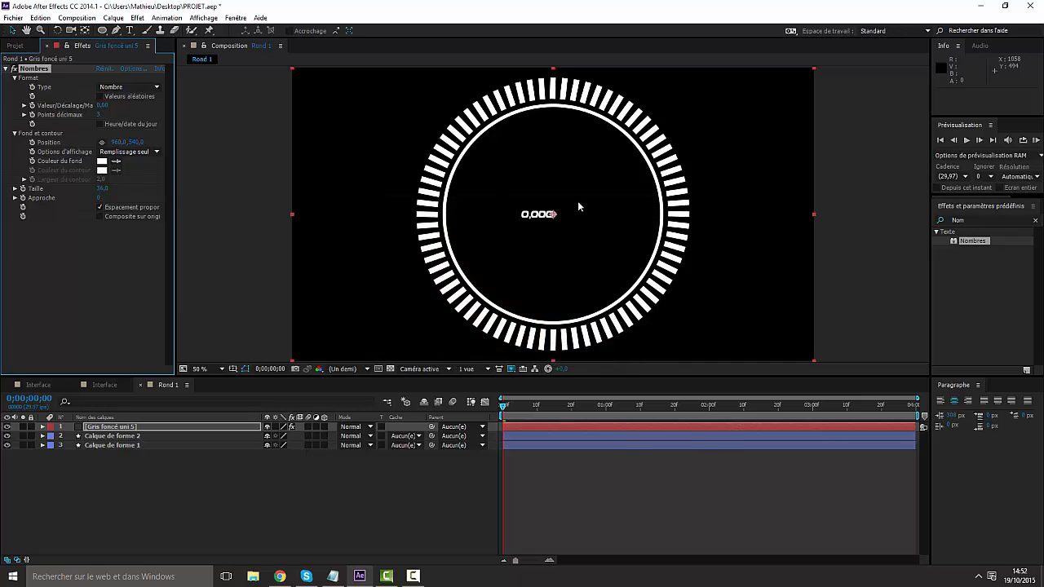
left_click(103, 162)
left_click(656, 203)
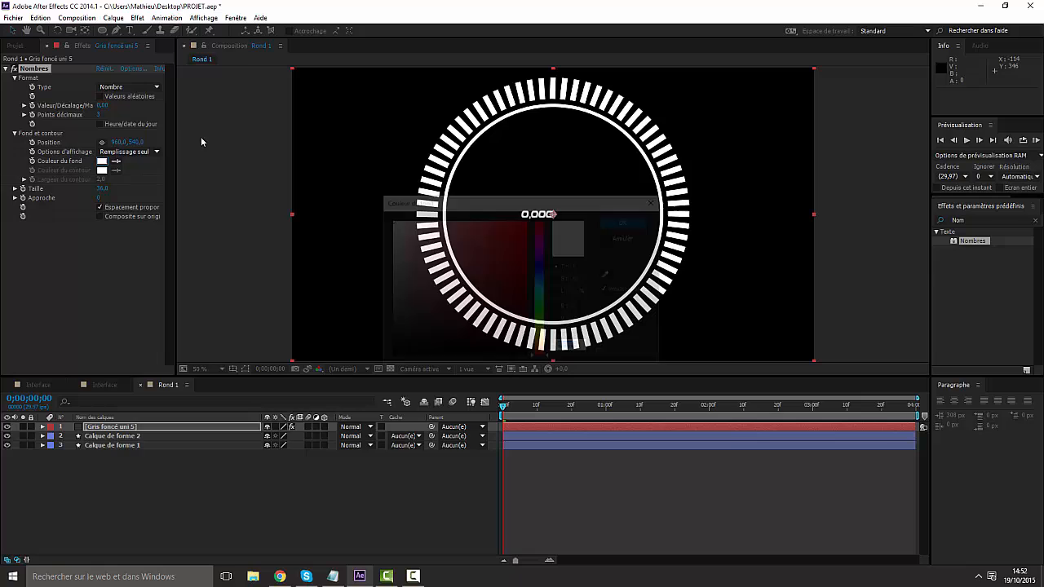
Step: Set the number's decimal places to 0 and enlarge its size to about 151
left_click(100, 115)
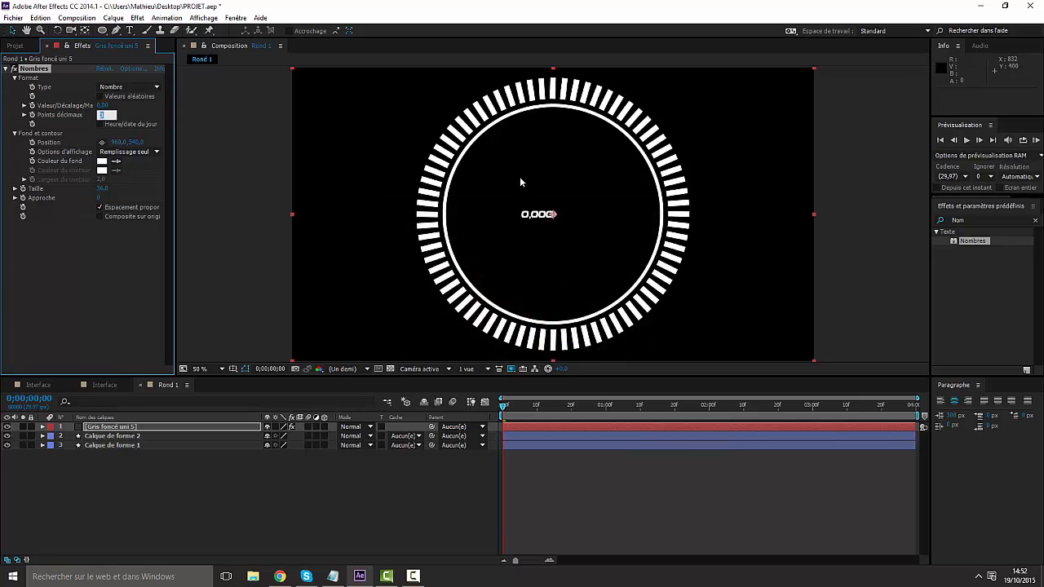
key("BackSpace")
key("Return")
left_click_drag(100, 188, 174, 197)
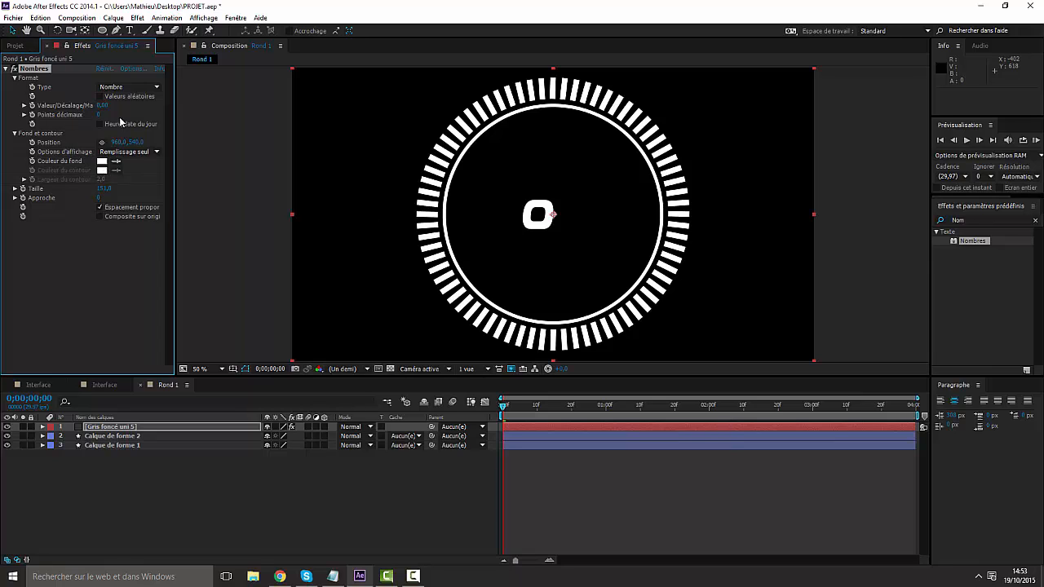
Step: Set the number's value to 30 and move it to the middle of the circle, with the grid displayed for alignment
mouse_move(104, 108)
left_mouse_down()
mouse_move(135, 108)
mouse_move(108, 107)
left_mouse_up()
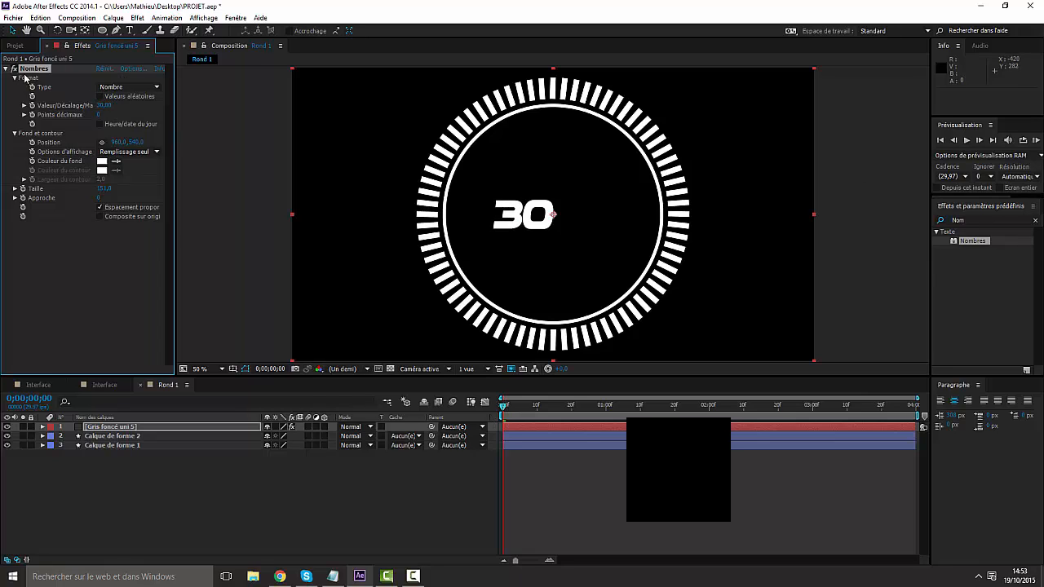
left_click_drag(538, 235, 561, 219)
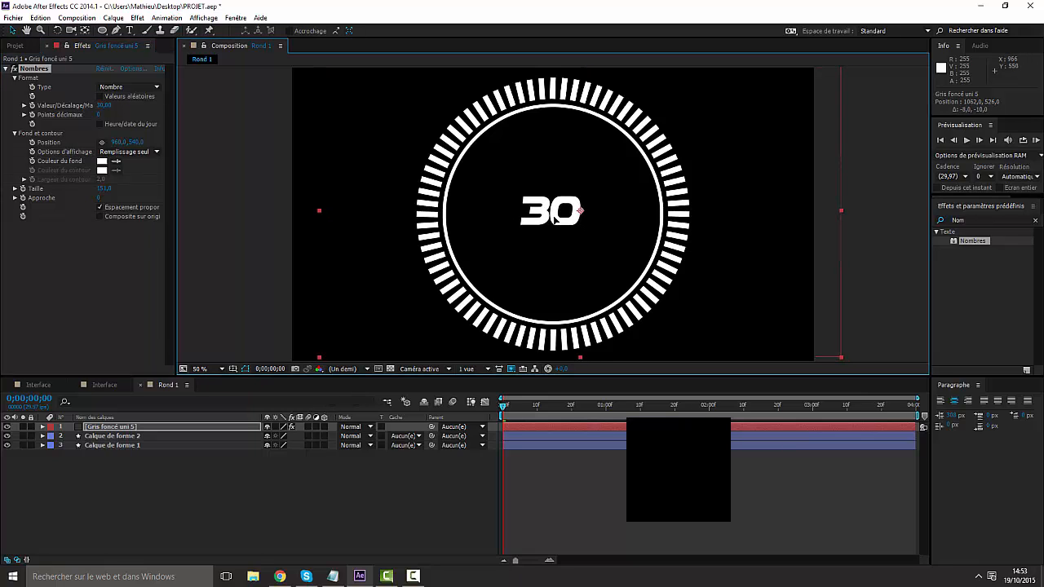
left_click(236, 368)
left_click(257, 408)
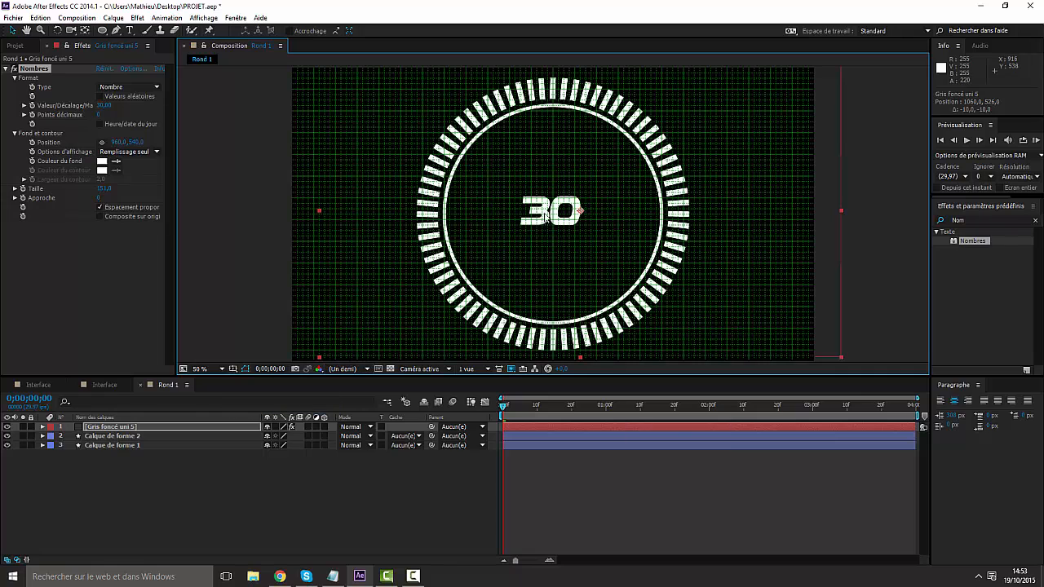
left_click_drag(563, 220, 568, 218)
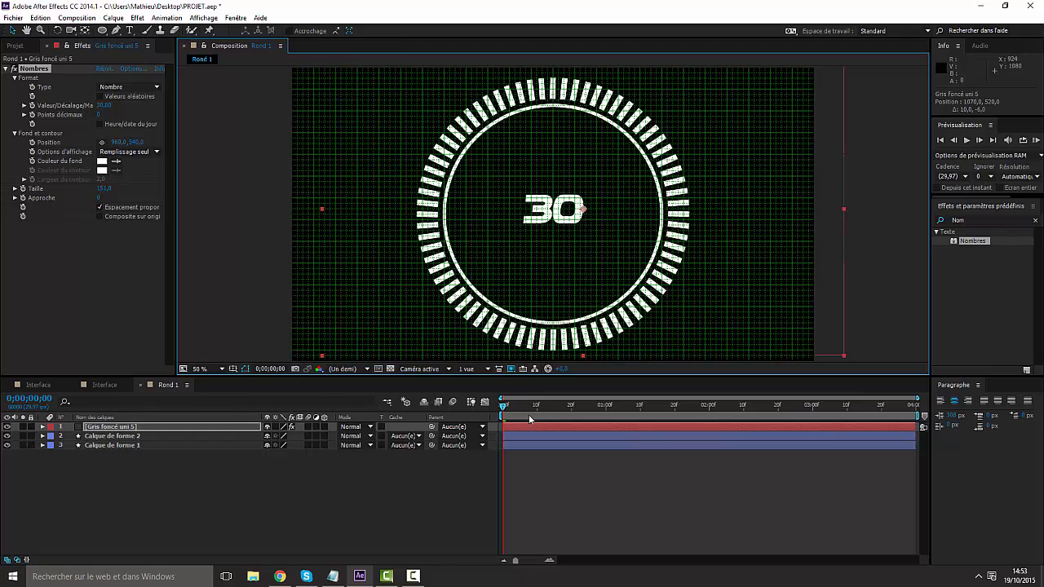
Step: Set the number's value to -100 and recentre the three digits inside the circle, at about 1046, 518
left_click_drag(103, 105, 97, 106)
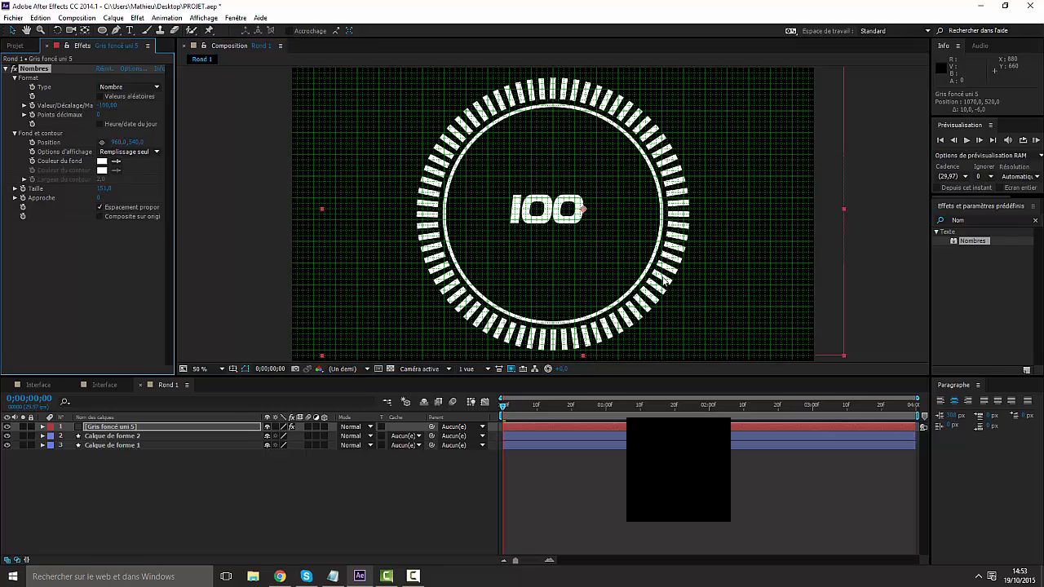
left_click_drag(562, 218, 578, 218)
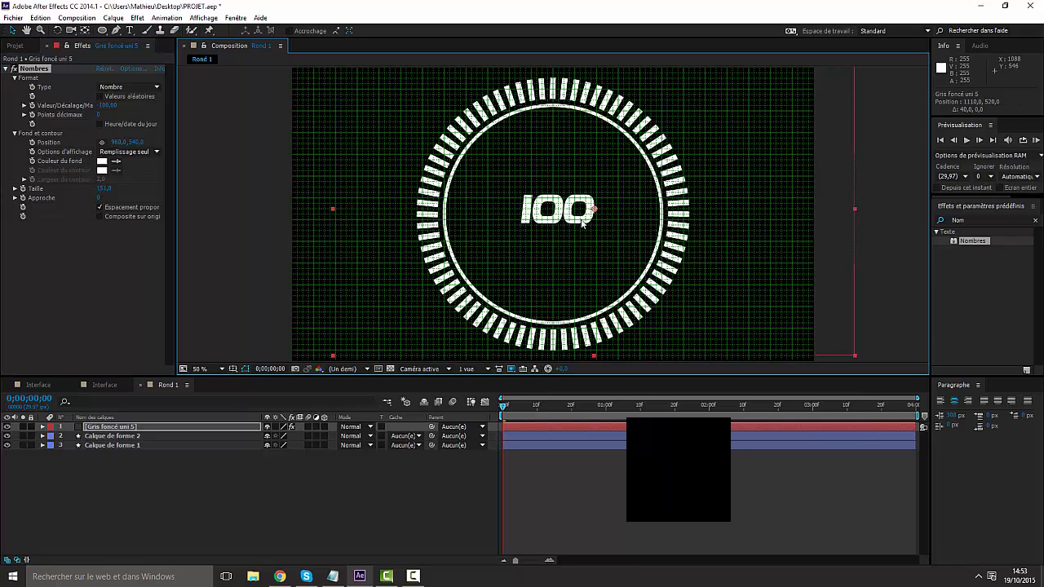
left_click_drag(569, 221, 553, 219)
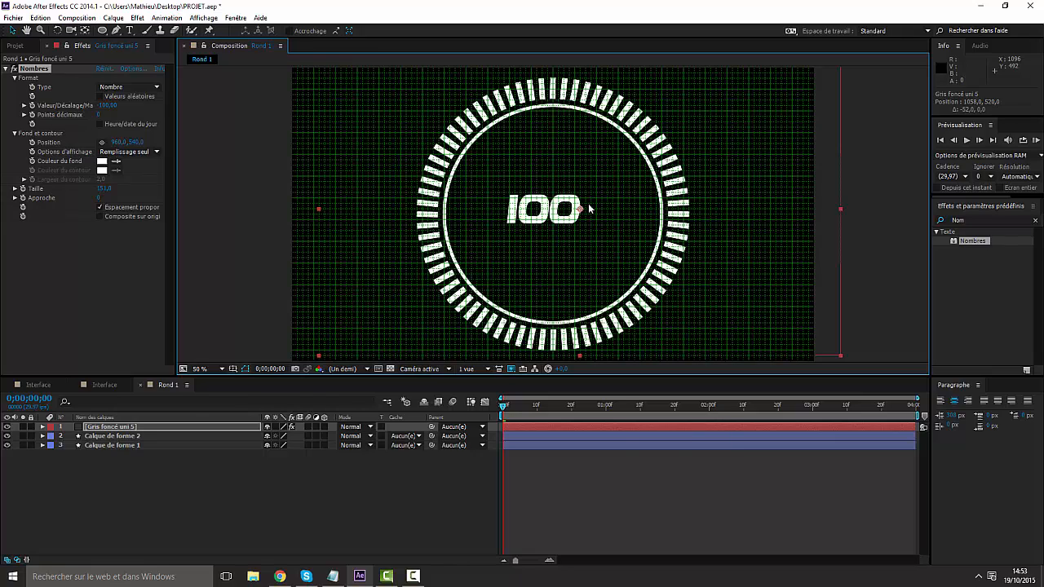
Step: Start animating the number's value at 0;00;01;00 with a keyframe of 0
left_click(575, 405)
left_click(608, 416)
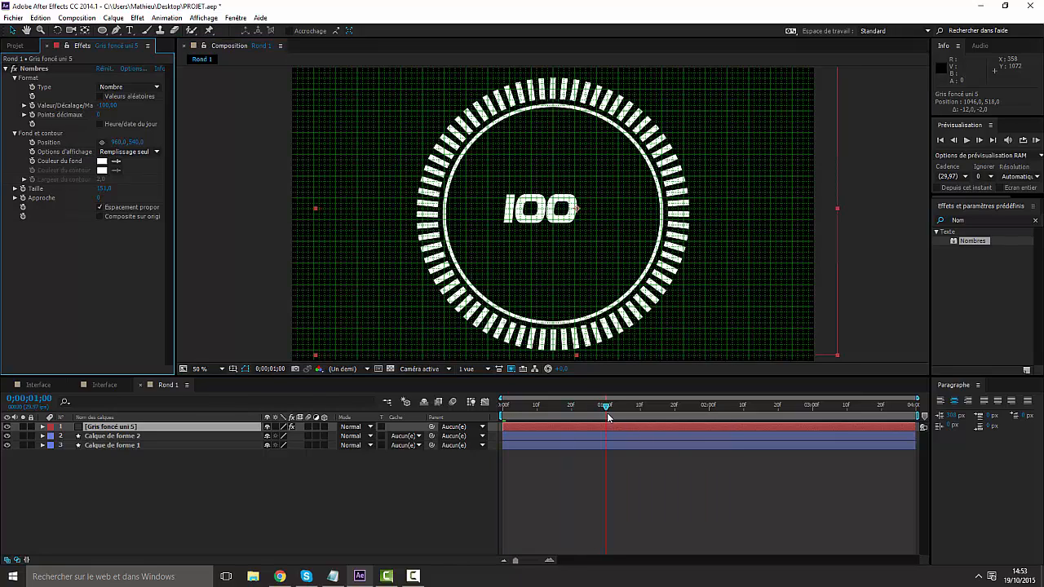
left_click(613, 410)
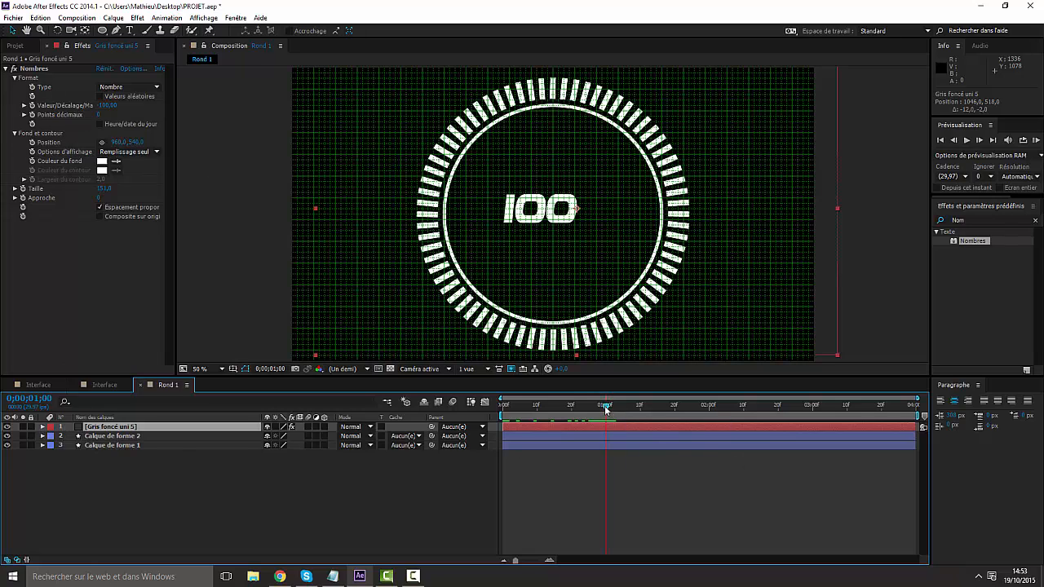
left_click(33, 109)
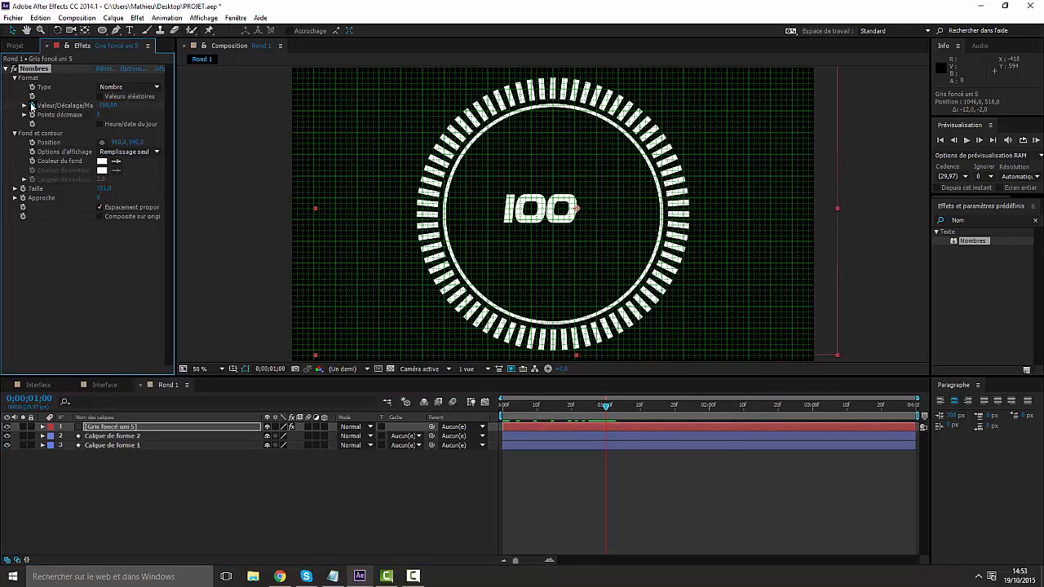
left_click(112, 105)
type("0")
key("Return")
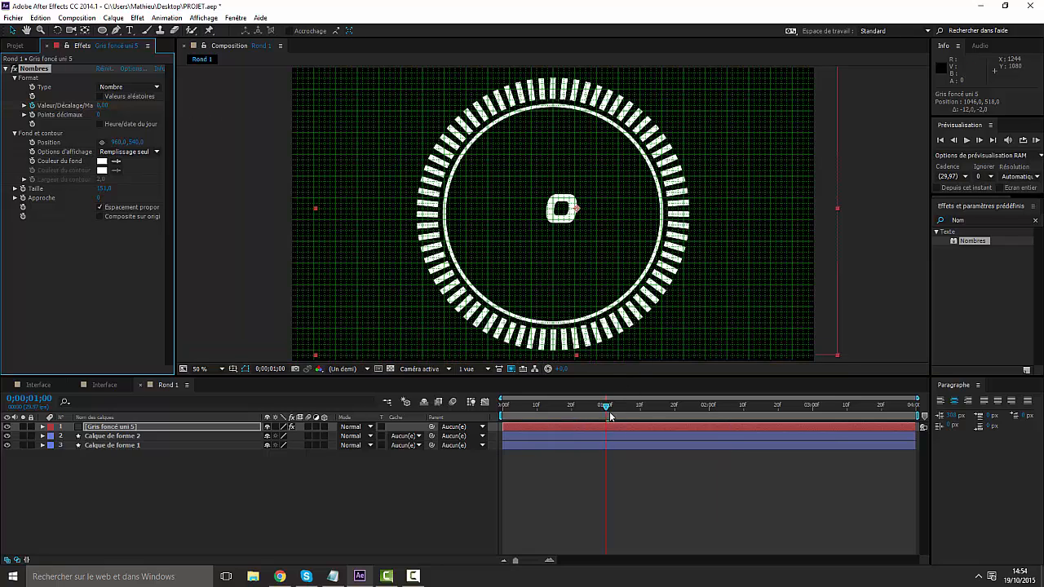
Step: Add a value keyframe of 100 at 0;00;02;00 and scrub through the count back to 0;00;01;00
left_click_drag(610, 416, 710, 410)
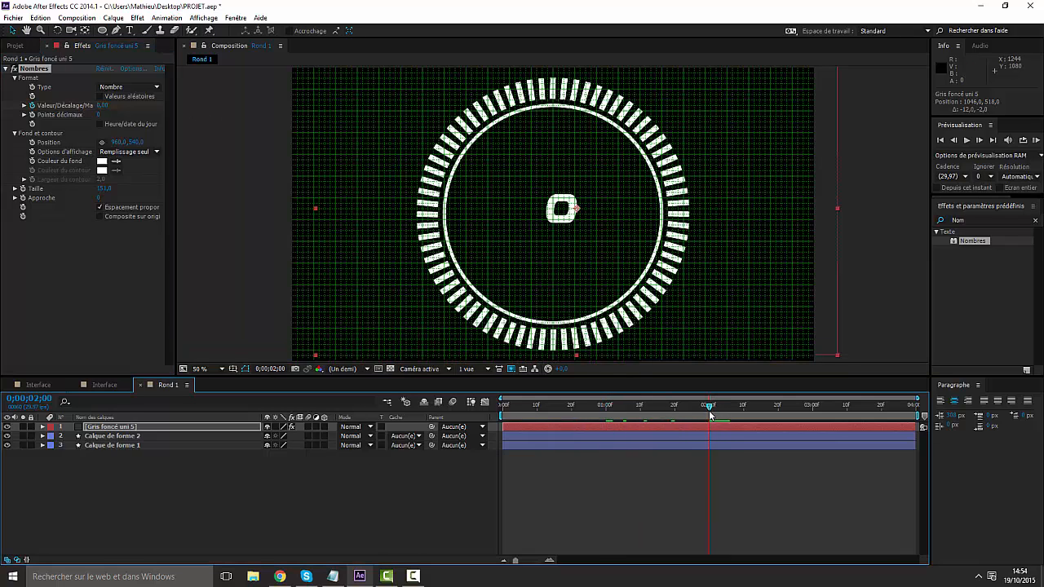
left_click(106, 105)
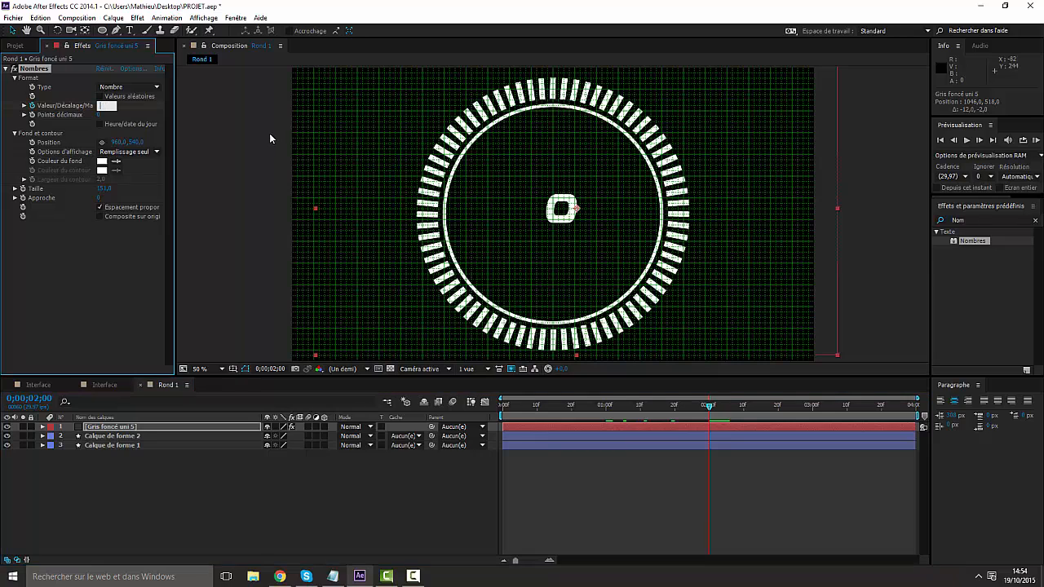
type("100")
key("Return")
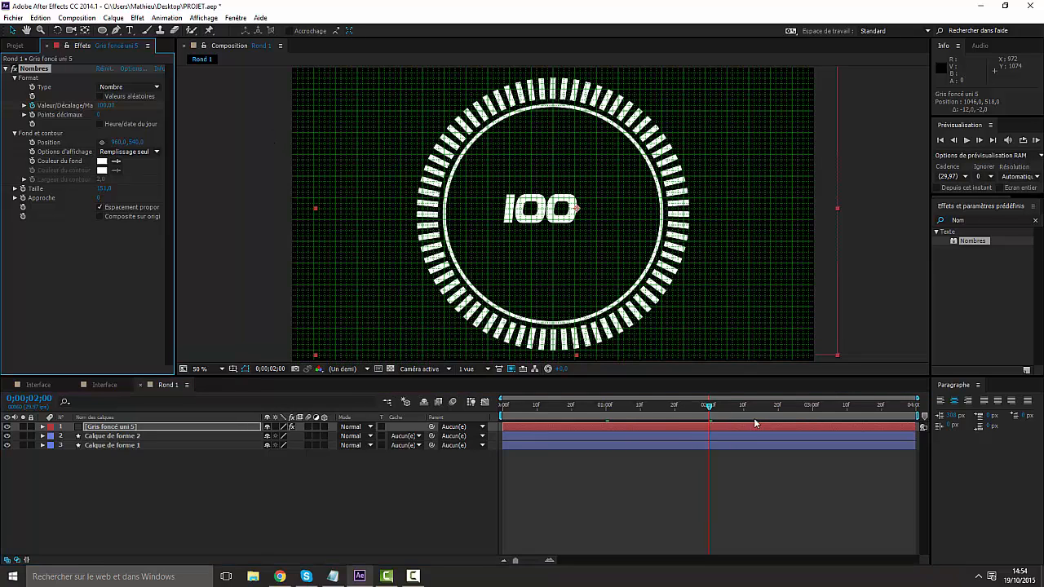
left_click_drag(711, 406, 612, 414)
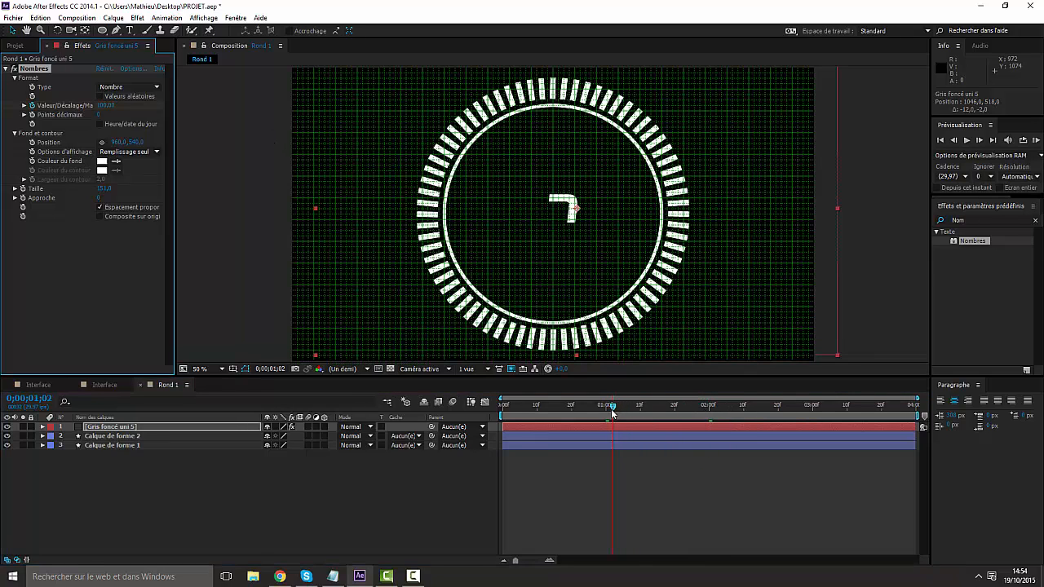
left_click_drag(700, 416, 606, 416)
Step: Create a new text layer in the Rond 1 composition
left_click(164, 492)
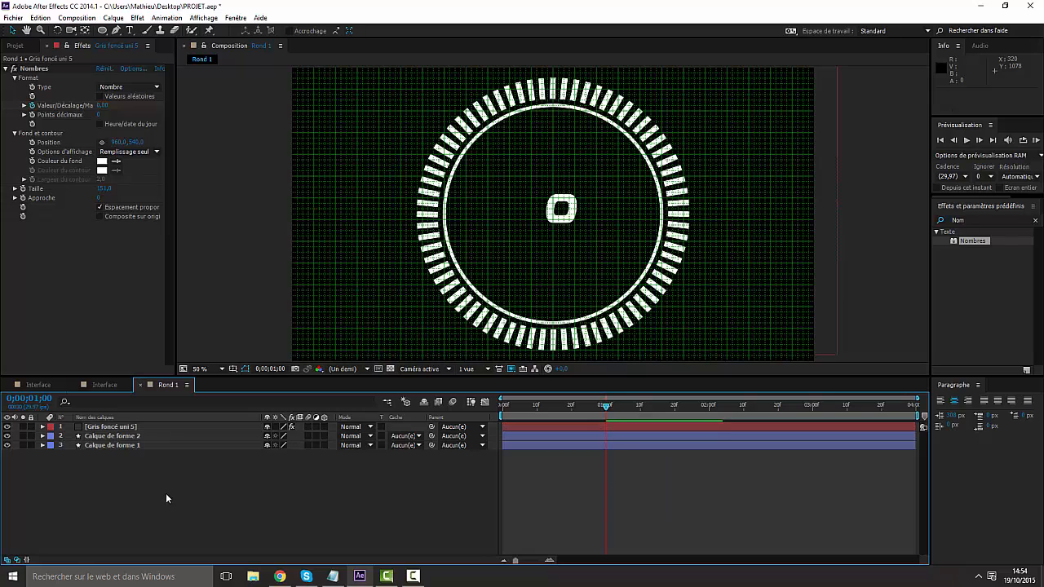
right_click(168, 484)
mouse_move(263, 371)
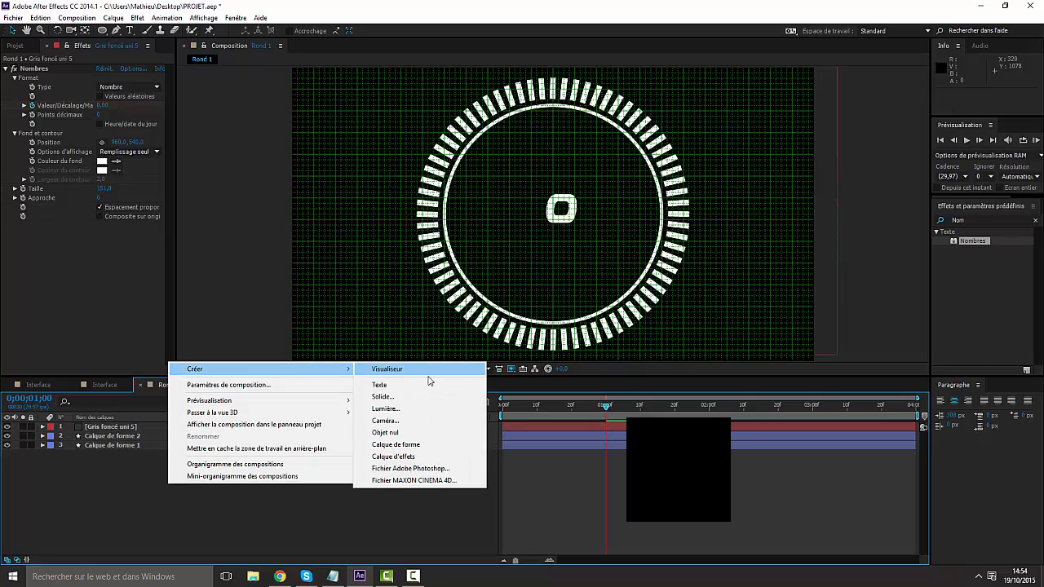
left_click(380, 384)
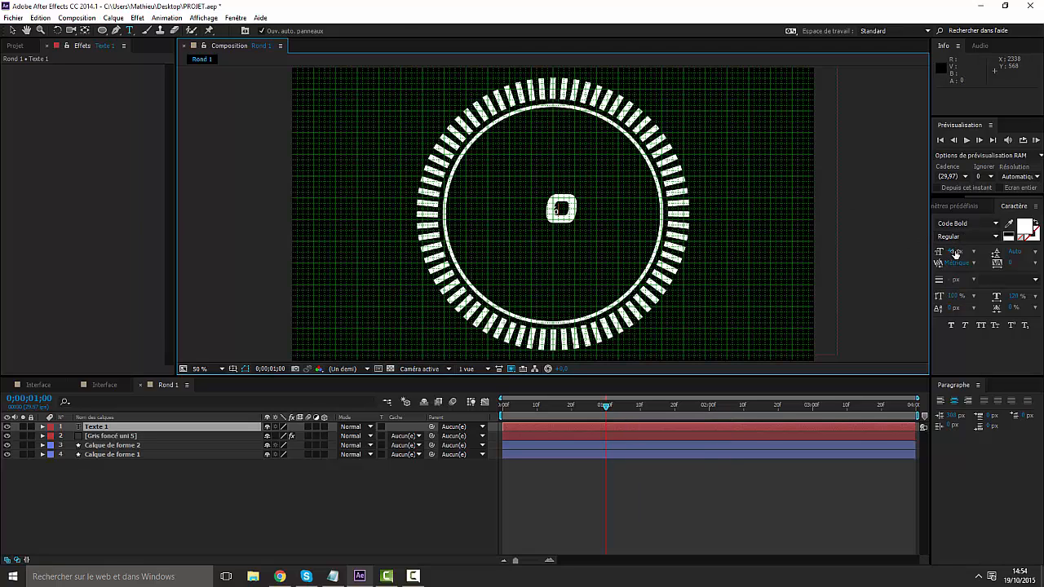
Step: Enter % as the text, size it to 101 px and place it beside the digit, at about 1094, 552
left_click_drag(955, 254, 1019, 261)
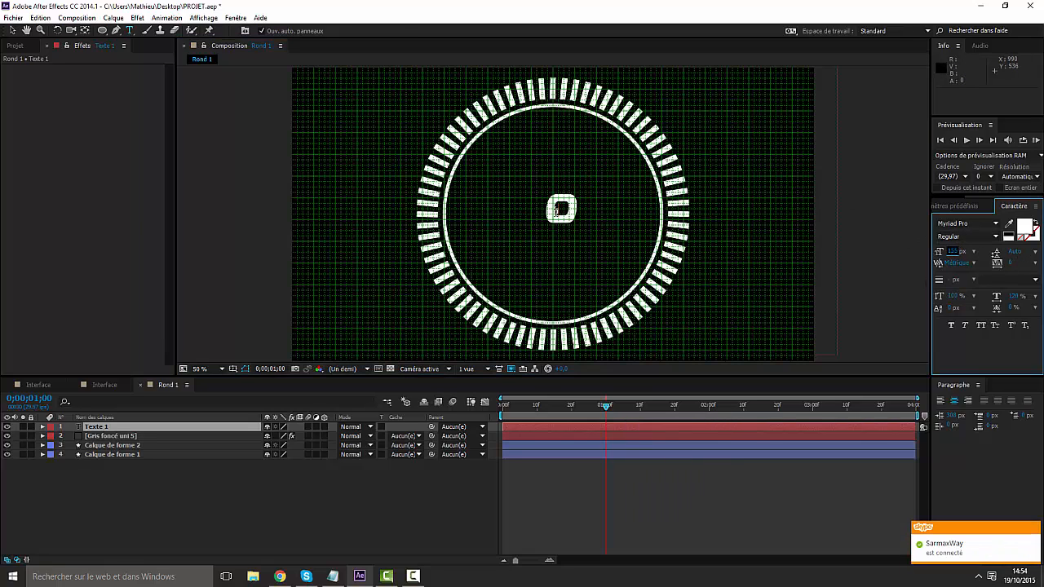
left_click_drag(559, 212, 513, 216)
left_click_drag(953, 252, 997, 260)
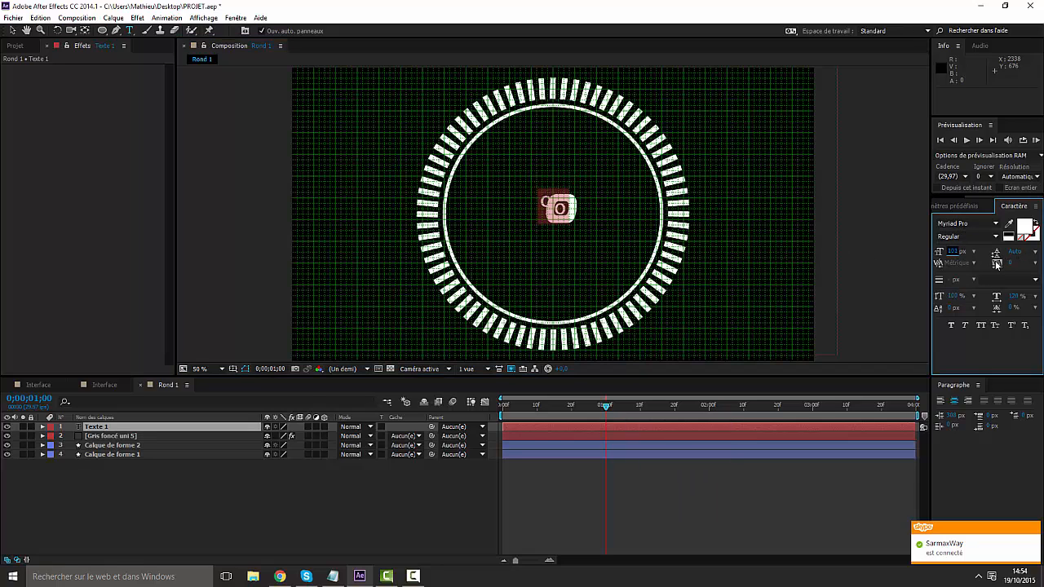
left_click(12, 32)
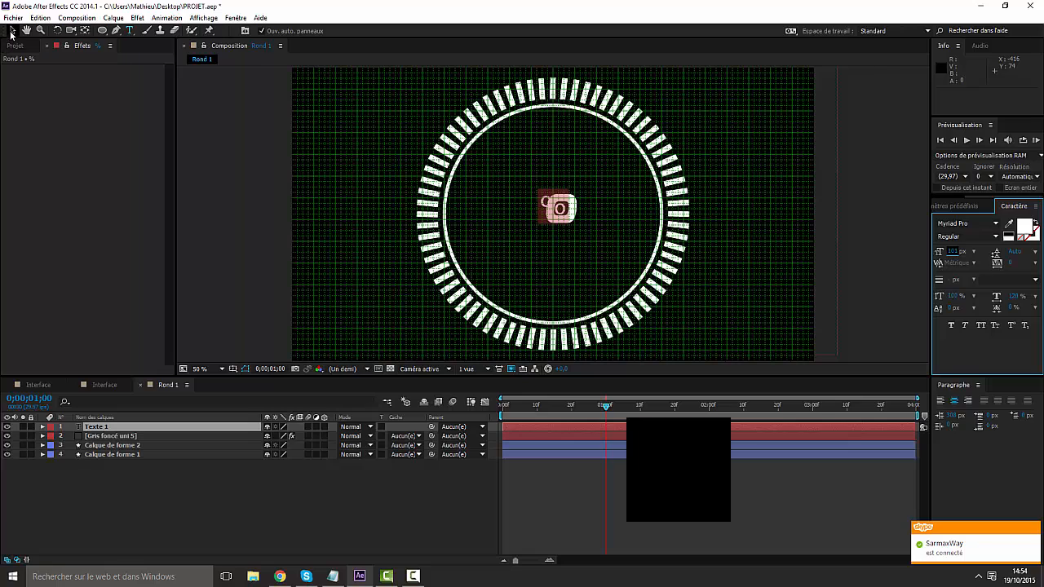
left_click_drag(598, 219, 590, 209)
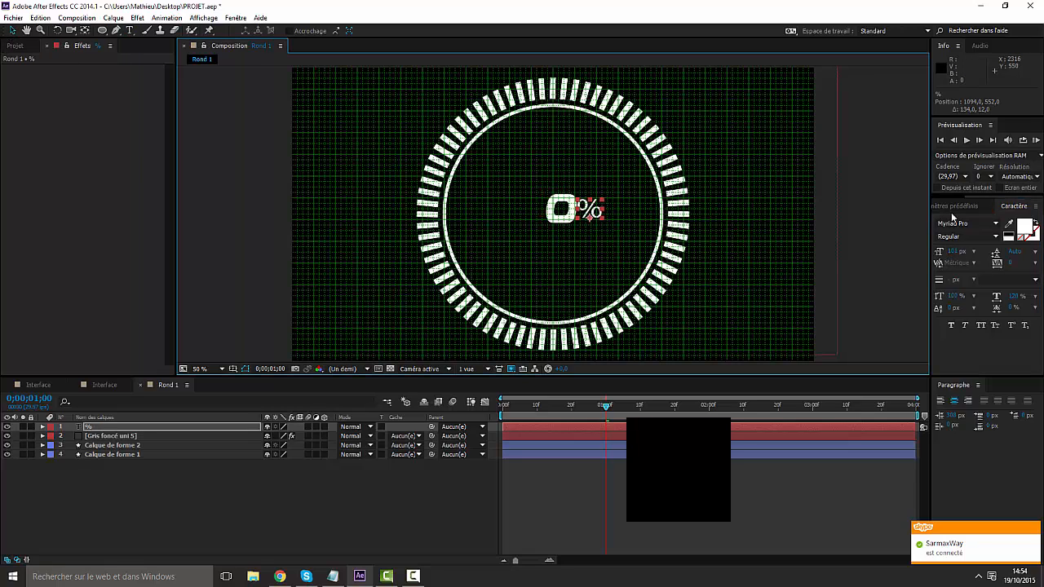
Step: Try to change the percent sign's font to Code Bold
left_click(965, 222)
type("Code Bold")
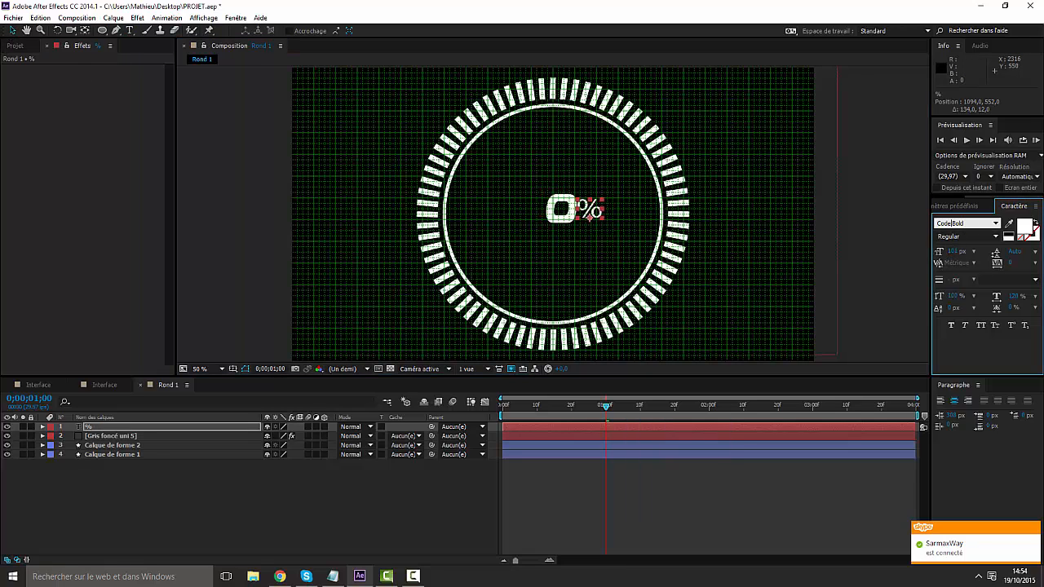
key("Return")
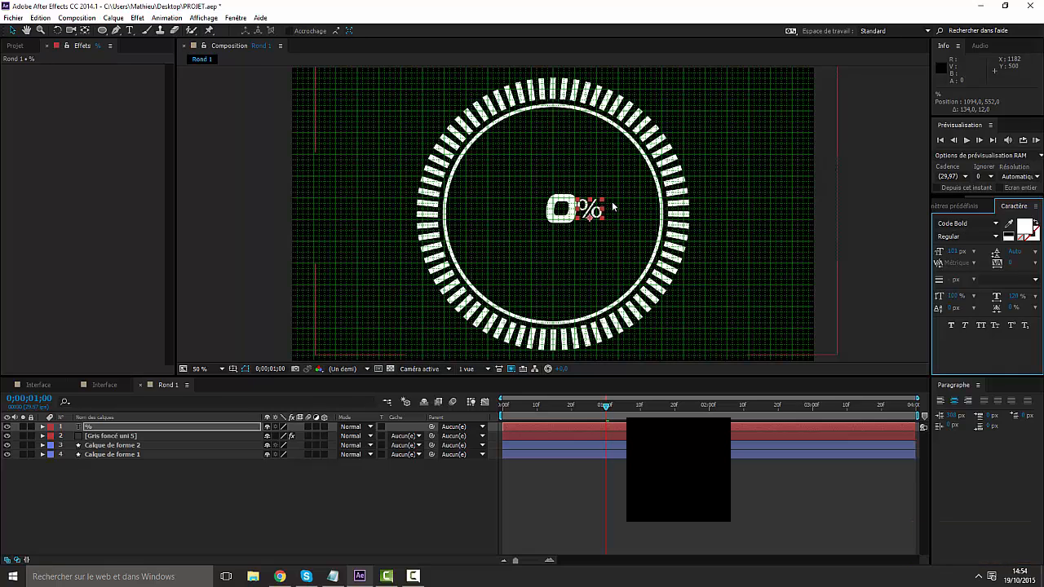
Step: Style the percent sign in faux bold italic at 112 px and place it at about 1102, 568
left_click_drag(958, 252, 965, 255)
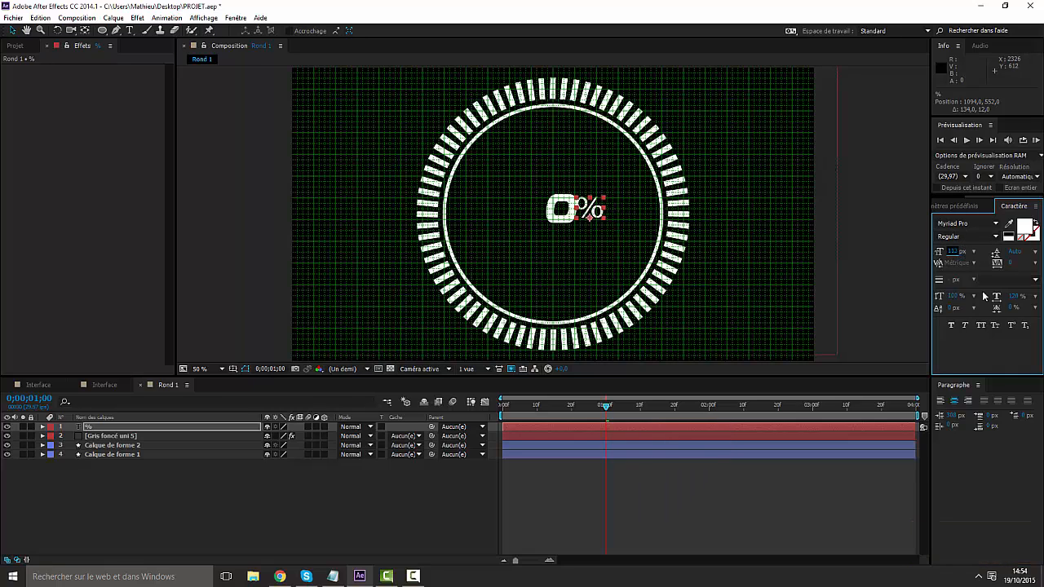
left_click(951, 325)
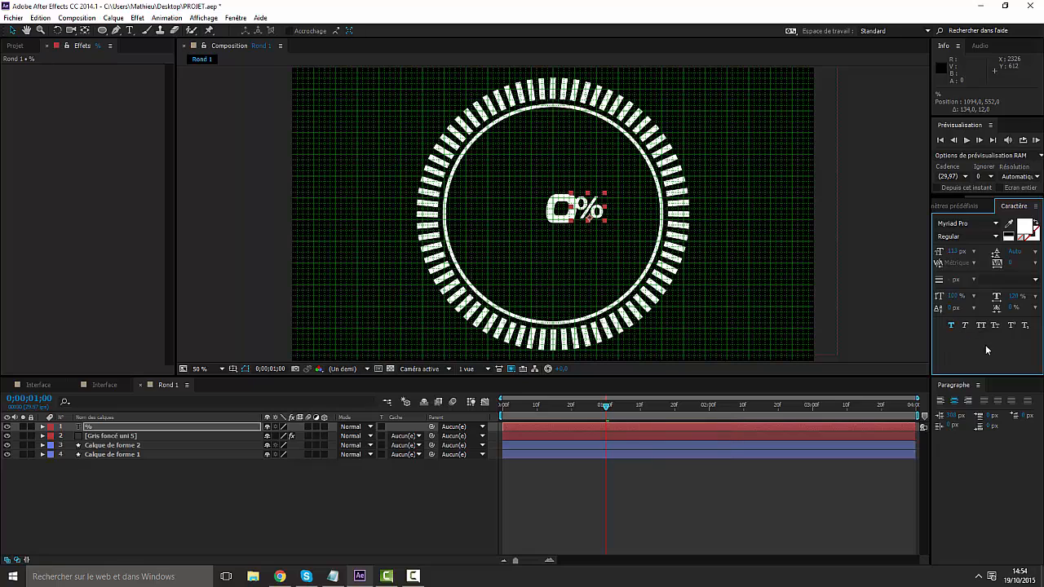
left_click(967, 325)
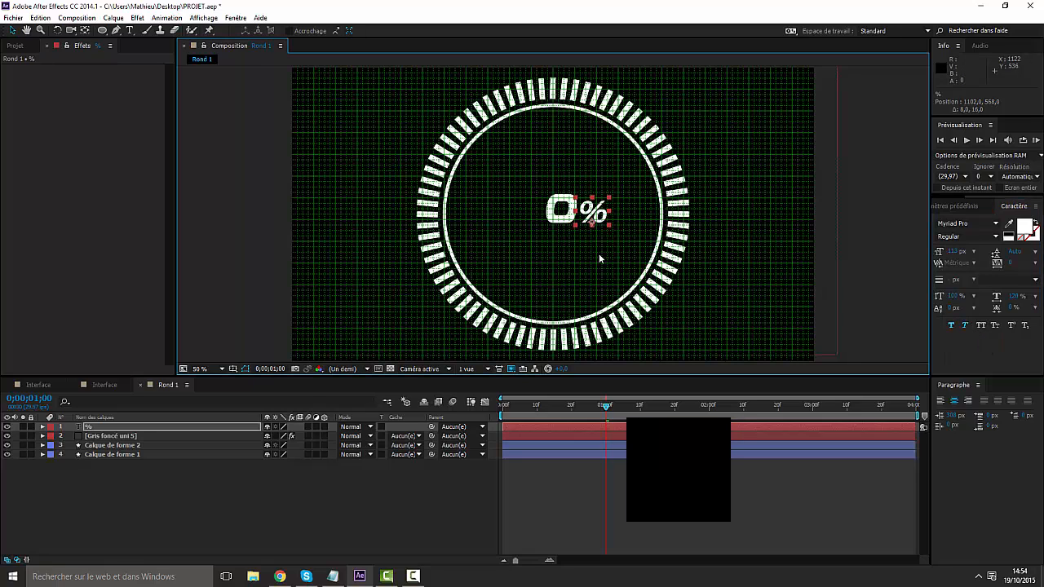
Step: Play through the count beside the percent sign, then return the playhead to 0;00;01;00
left_click(601, 406)
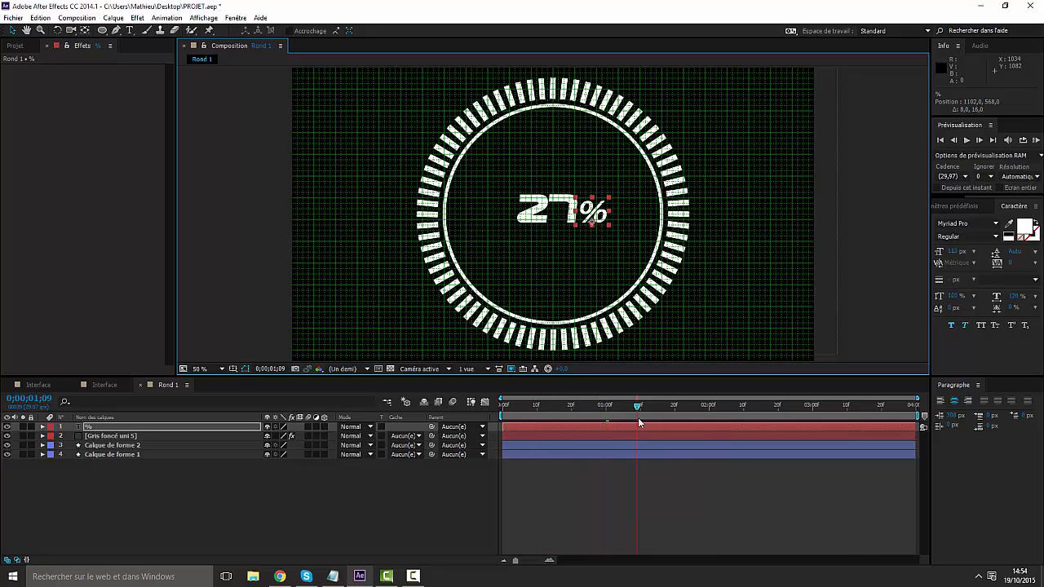
left_click_drag(700, 427, 661, 428)
left_click(95, 484)
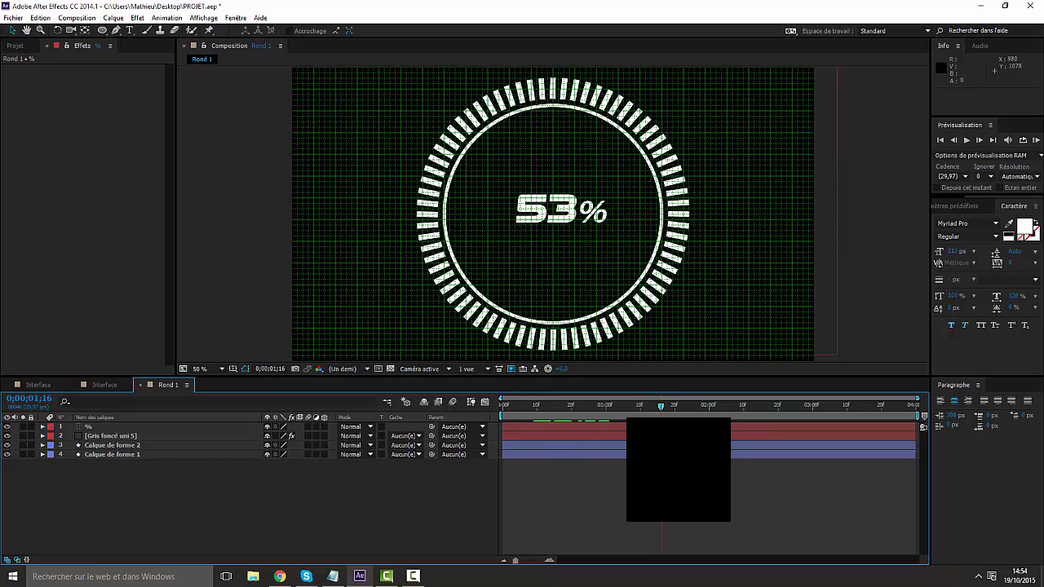
left_click_drag(661, 406, 509, 406)
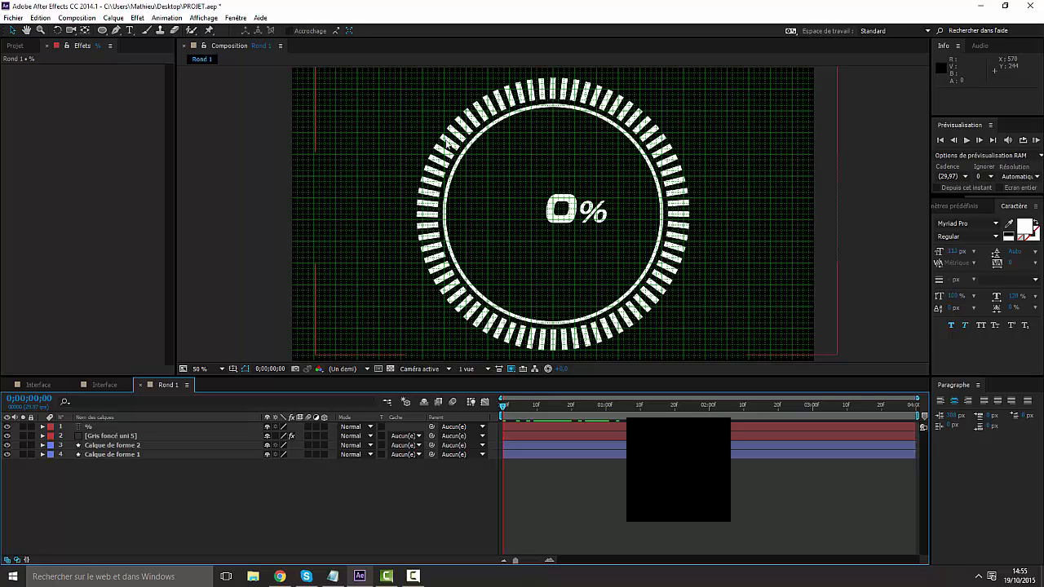
left_click(605, 405)
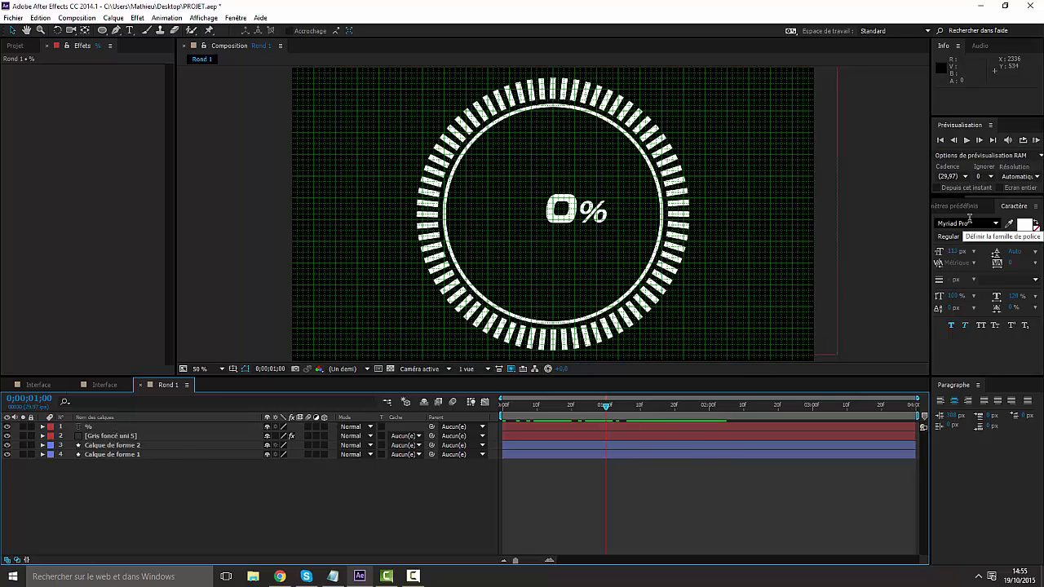
Step: Search the effects for "Volet ra" and apply Volet radial to Calque de forme 2
left_click(969, 208)
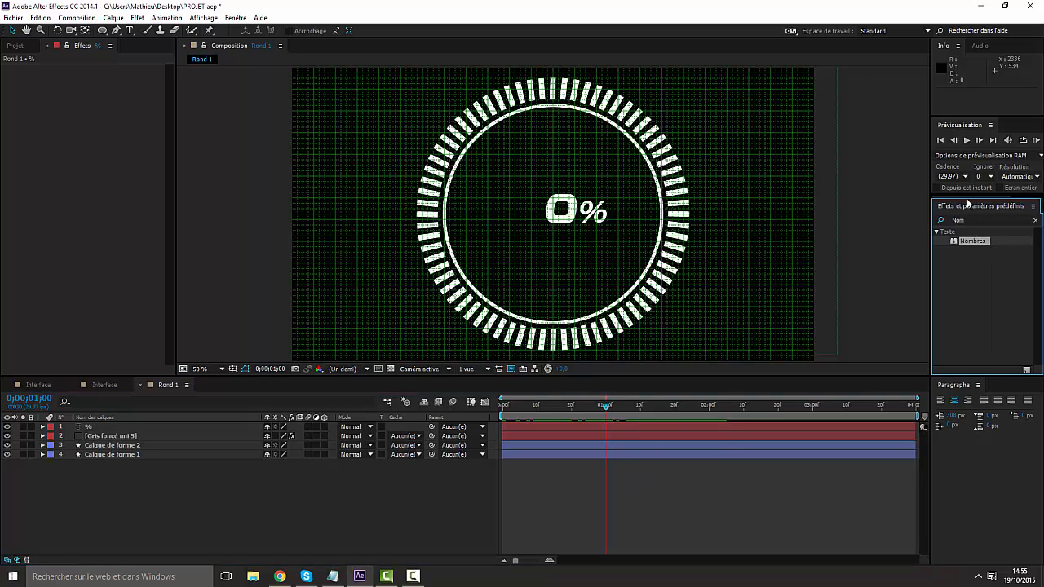
left_click(969, 221)
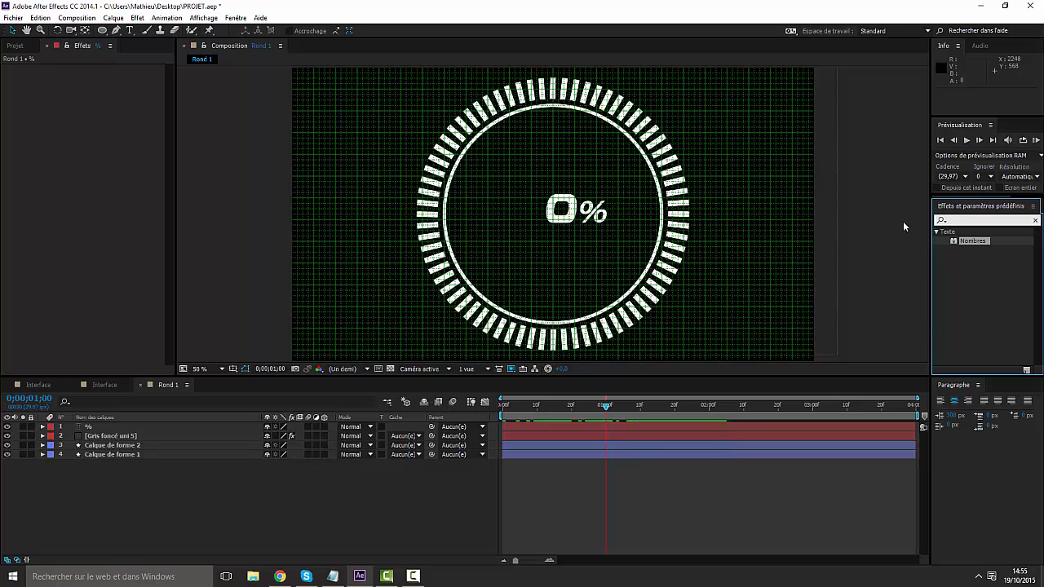
type("Volet")
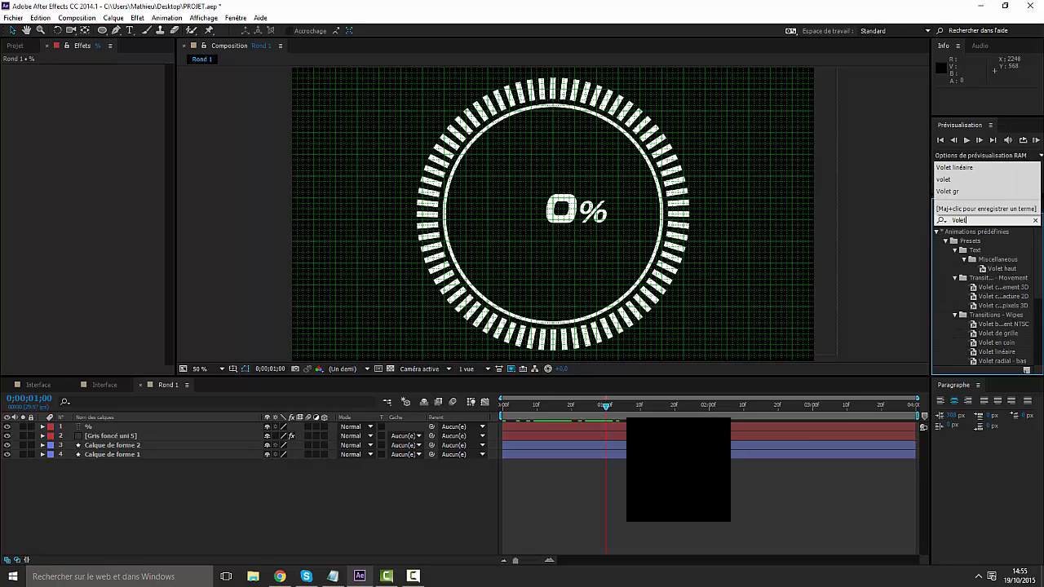
type(" ra")
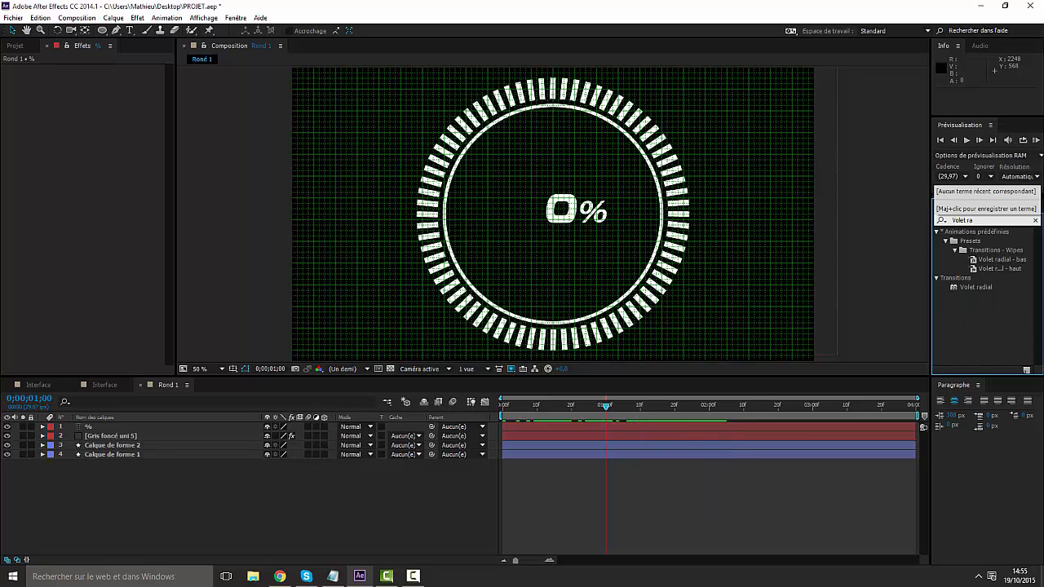
left_click_drag(975, 288, 173, 445)
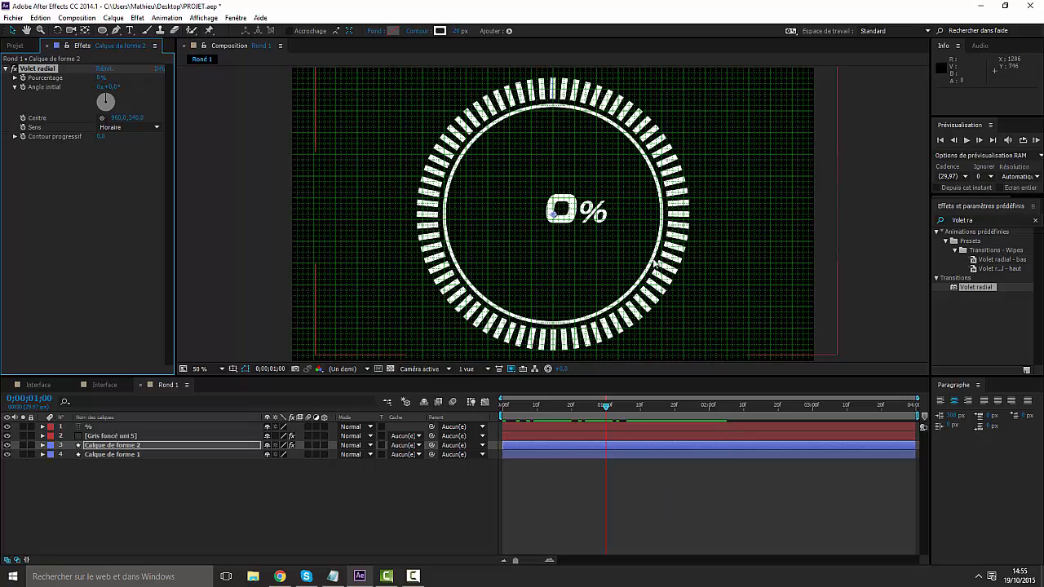
Step: Set the radial wipe's direction to Antihoraire and test its percentage on the bar ring
left_click_drag(101, 77, 137, 85)
left_click(126, 128)
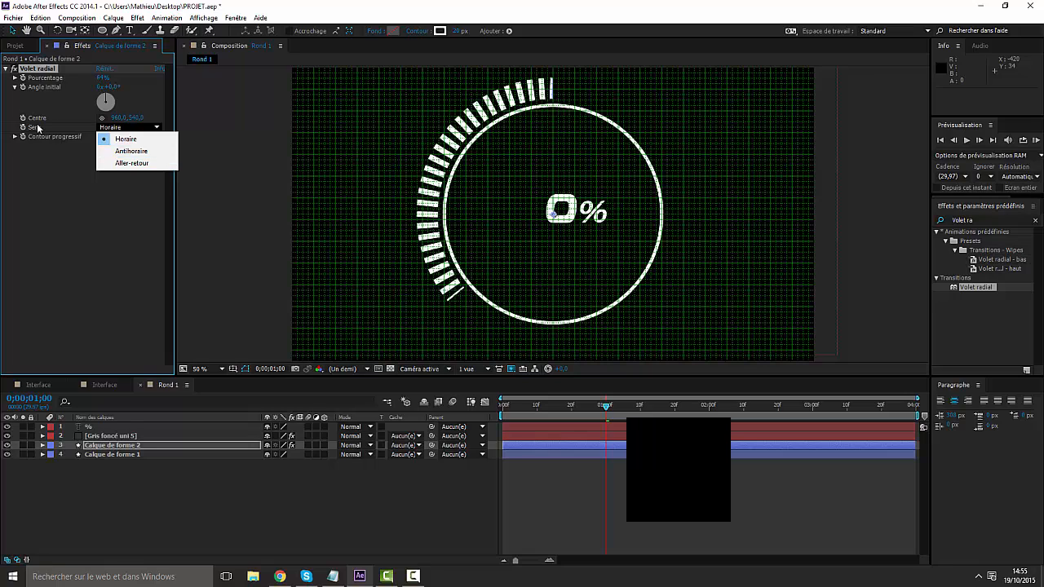
left_click(132, 152)
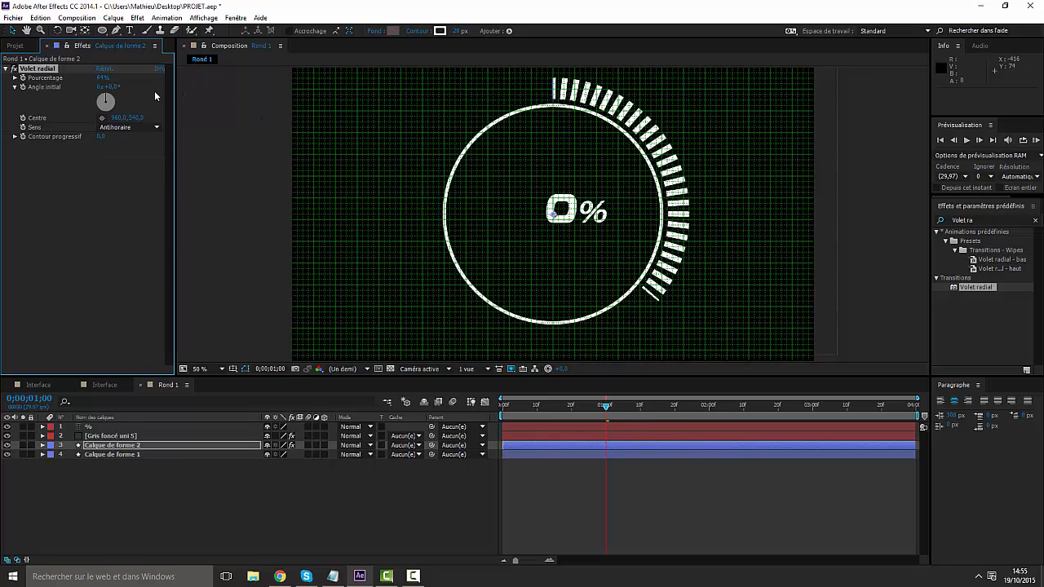
left_click_drag(105, 84, 80, 79)
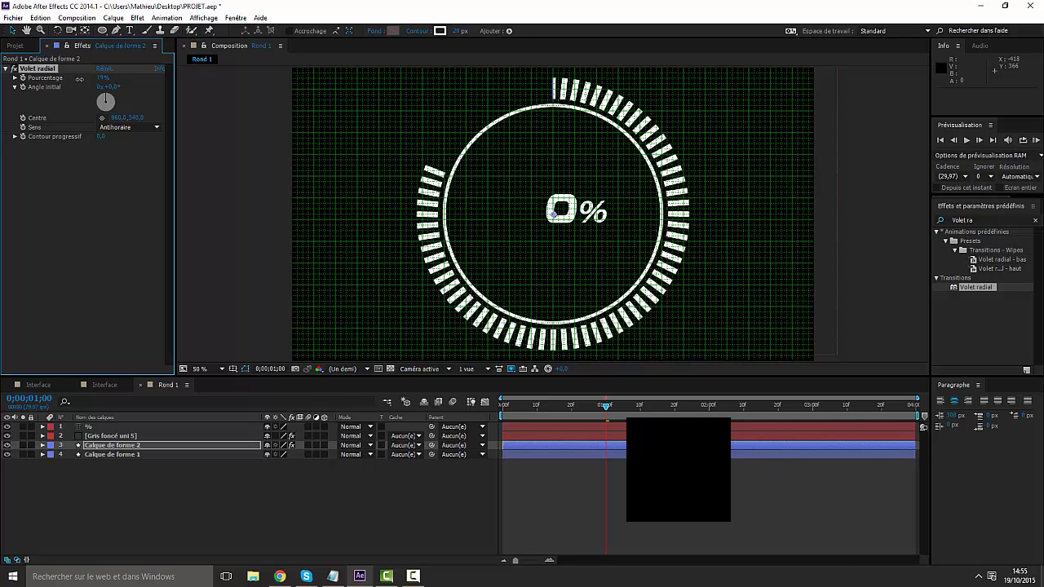
Step: Soften the radial wipe's edge by setting Contour progressif to 37 and check the result on the bars
key("space")
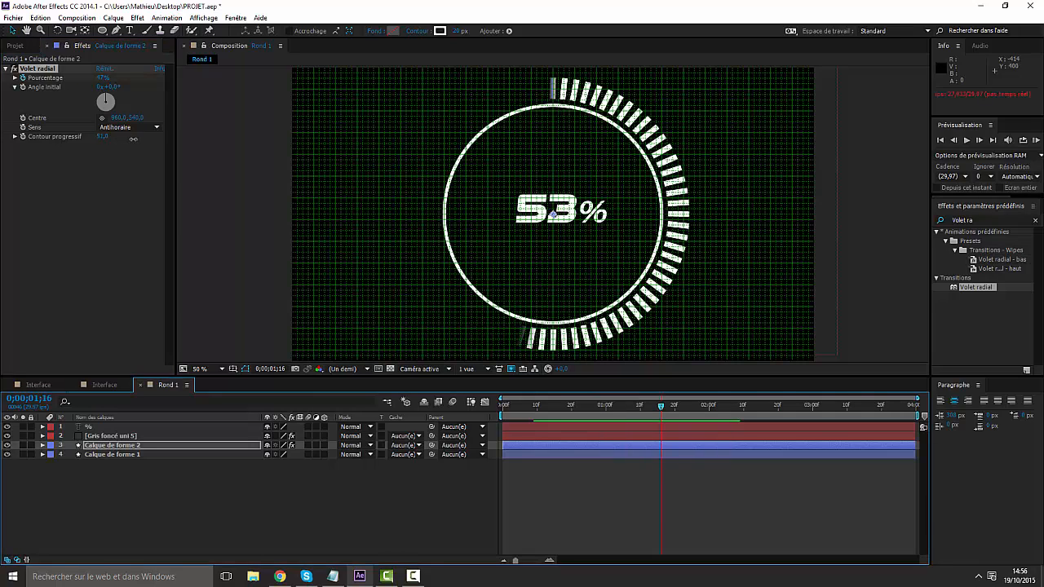
left_click_drag(161, 138, 137, 144)
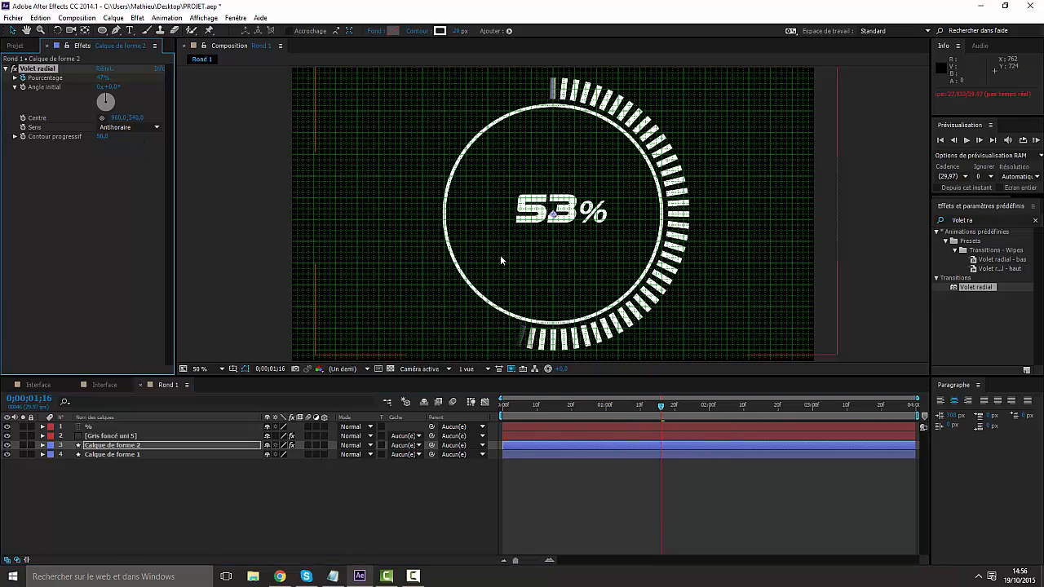
left_click_drag(103, 139, 138, 184)
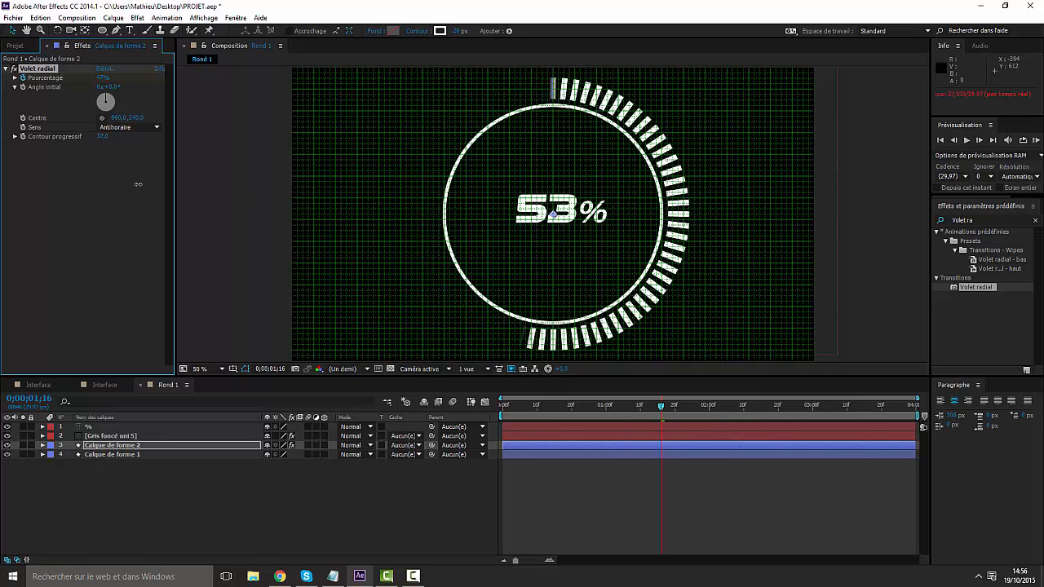
left_click_drag(662, 405, 661, 428)
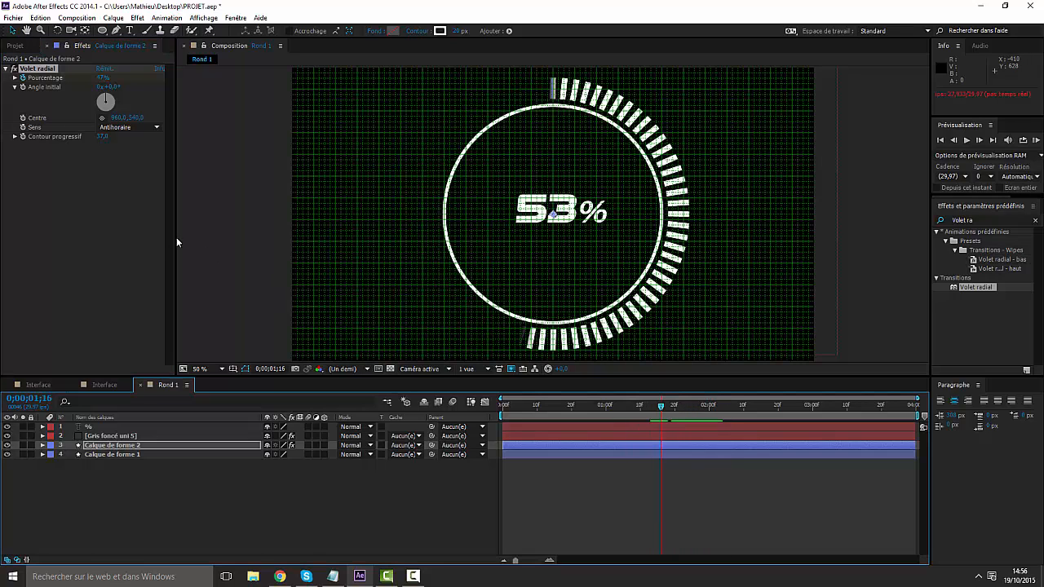
left_click(186, 487)
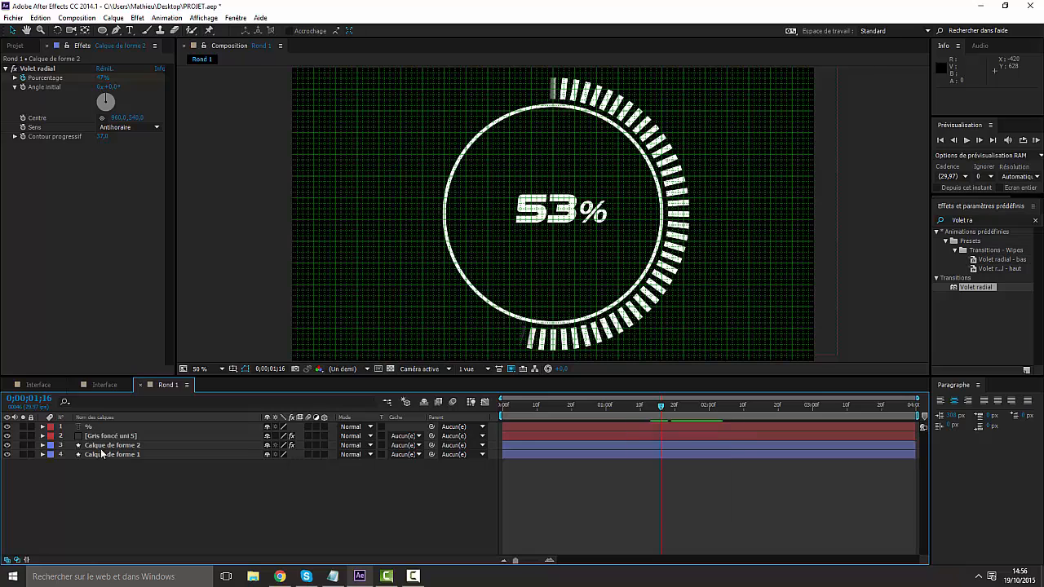
Step: Add a 1920 × 1080 px solid in dark grey 313131 to the empty Interface composition
left_click(107, 386)
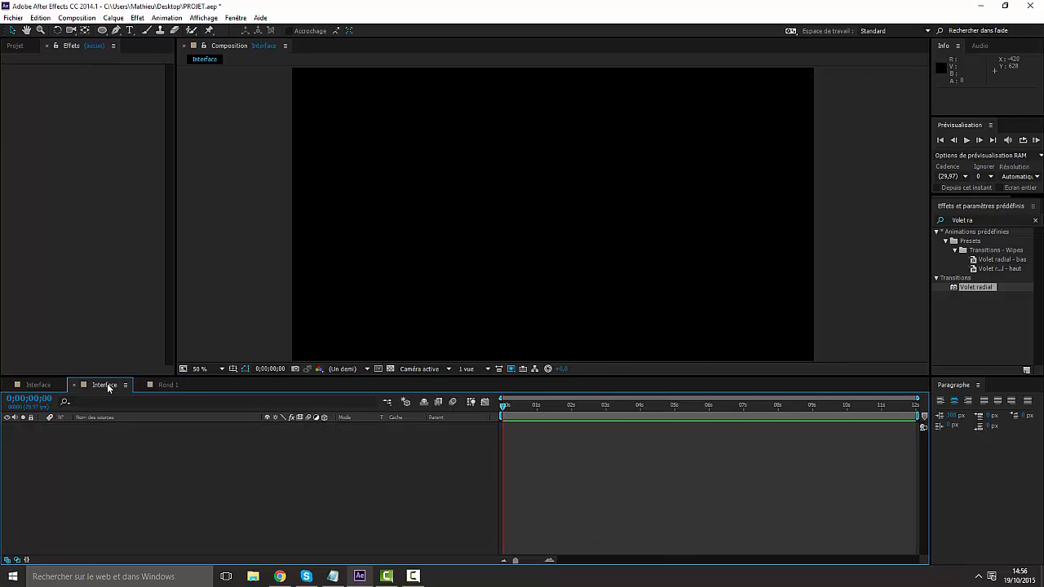
right_click(168, 453)
mouse_move(305, 344)
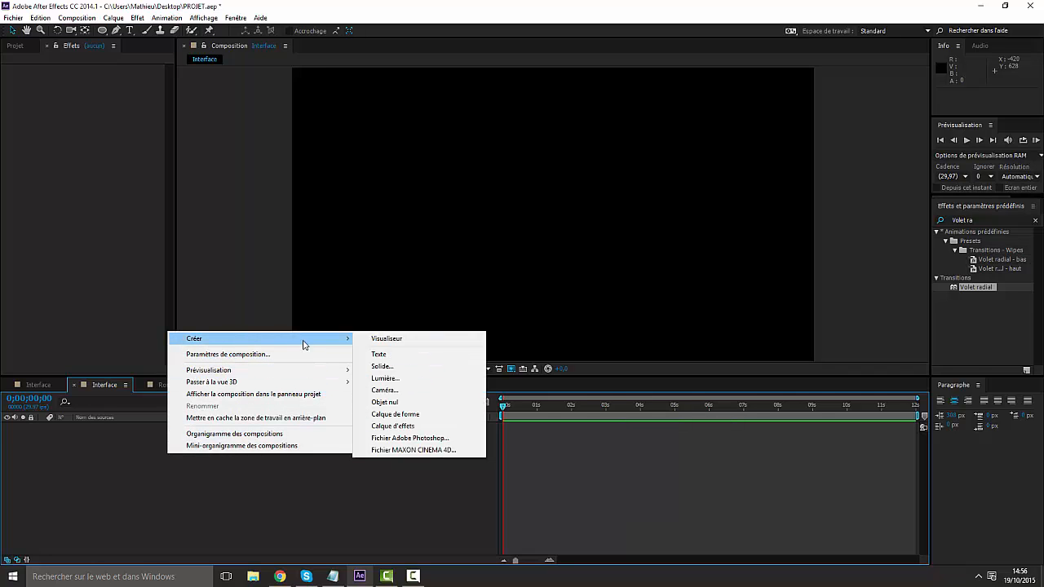
left_click(394, 366)
left_click(515, 353)
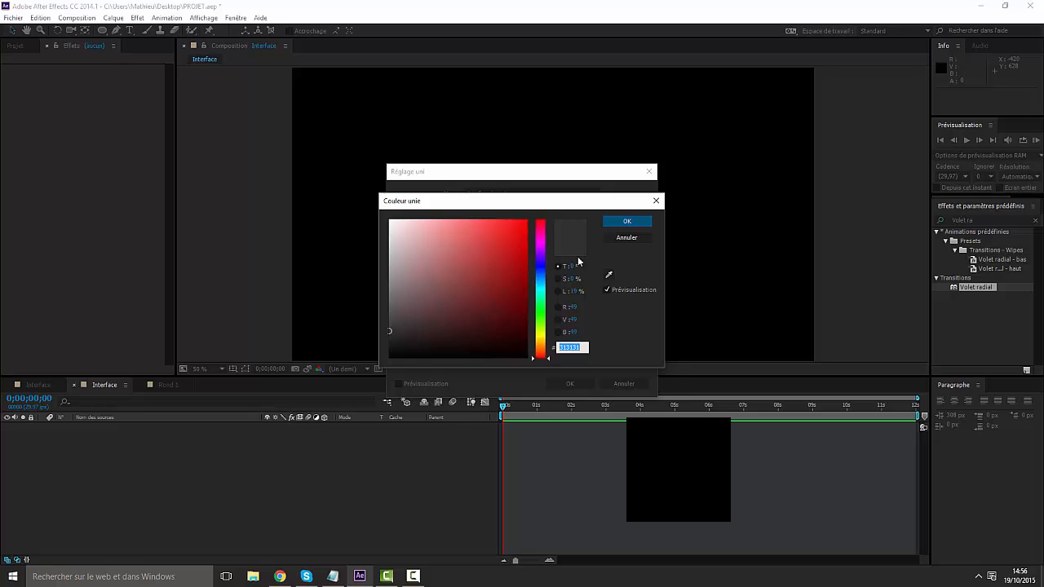
left_click(630, 221)
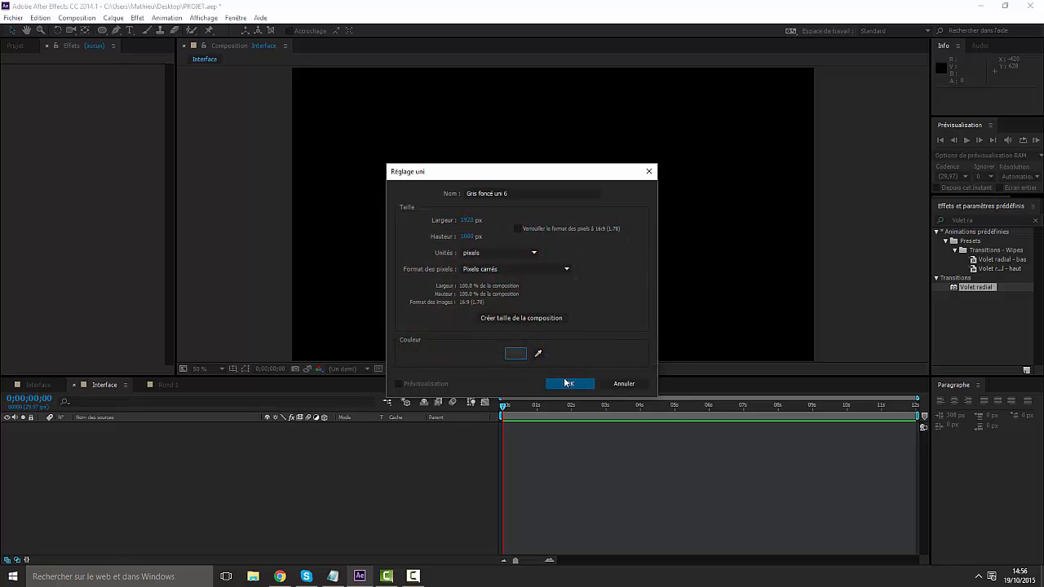
left_click(570, 385)
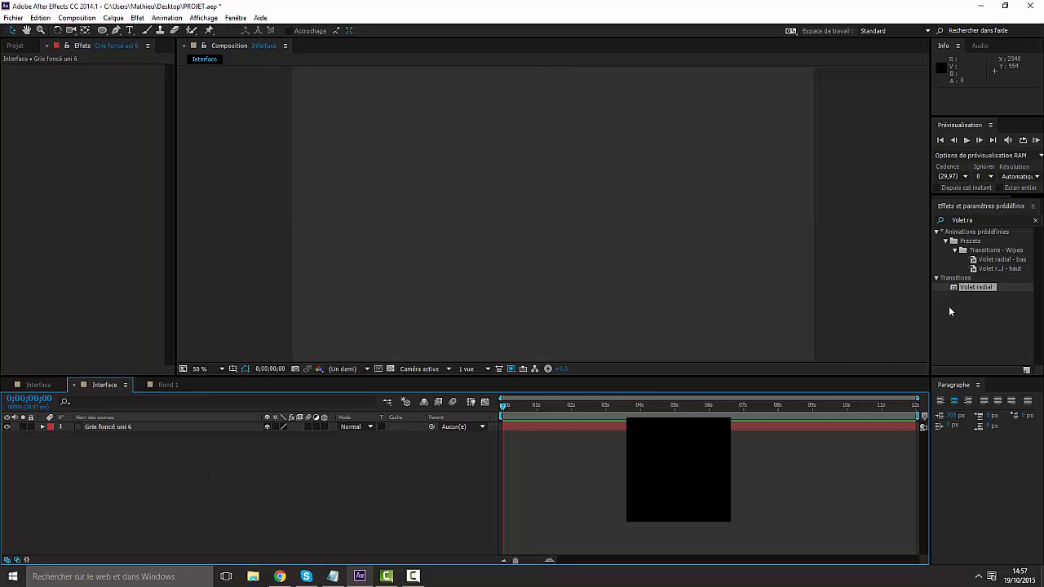
Step: Search the effects for "grille" and apply the Grille effect to the new grey solid
left_click(986, 217)
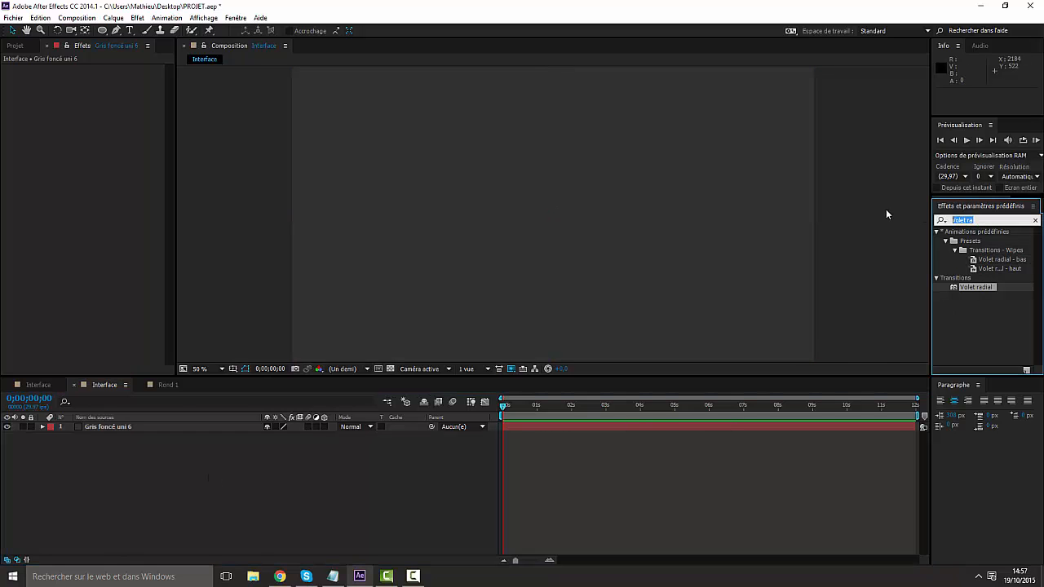
type("grille")
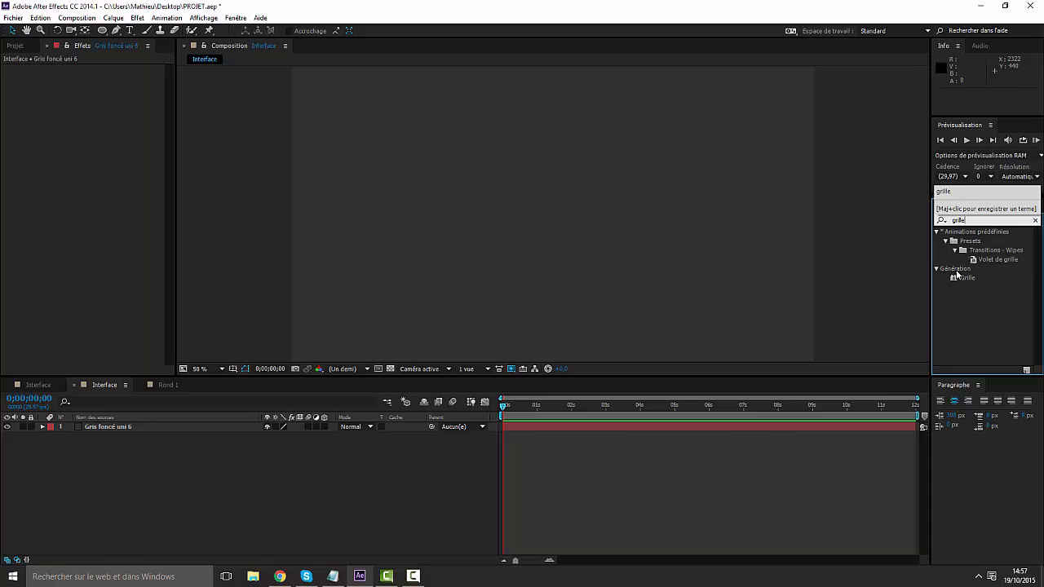
left_click(967, 278)
left_click_drag(155, 428, 156, 421)
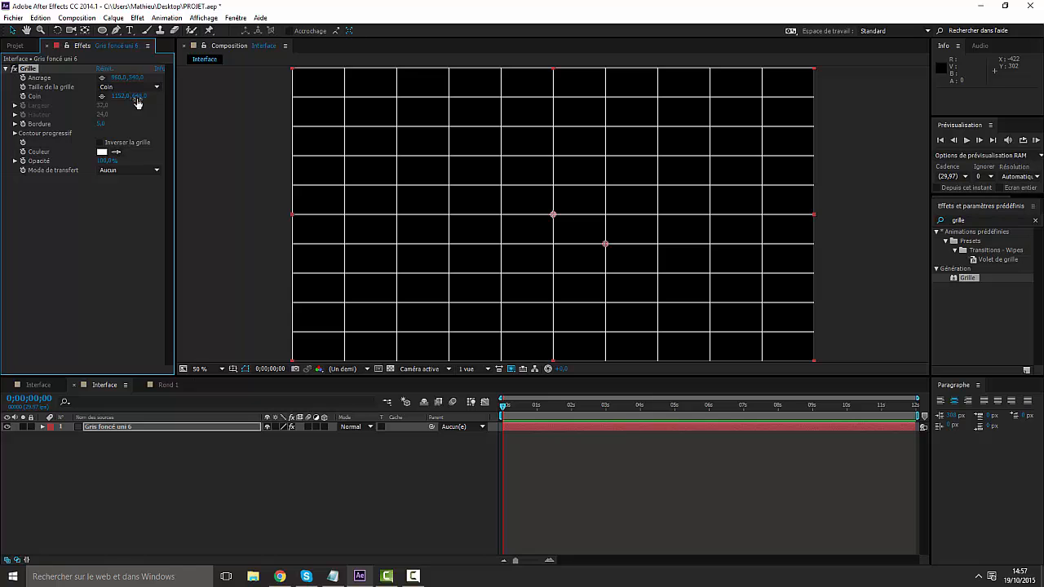
Step: Reshape the grid cells by setting the Grille effect's Coin to 1212, 644 and its Ancrage to 947, 549
left_click_drag(138, 101, 110, 79)
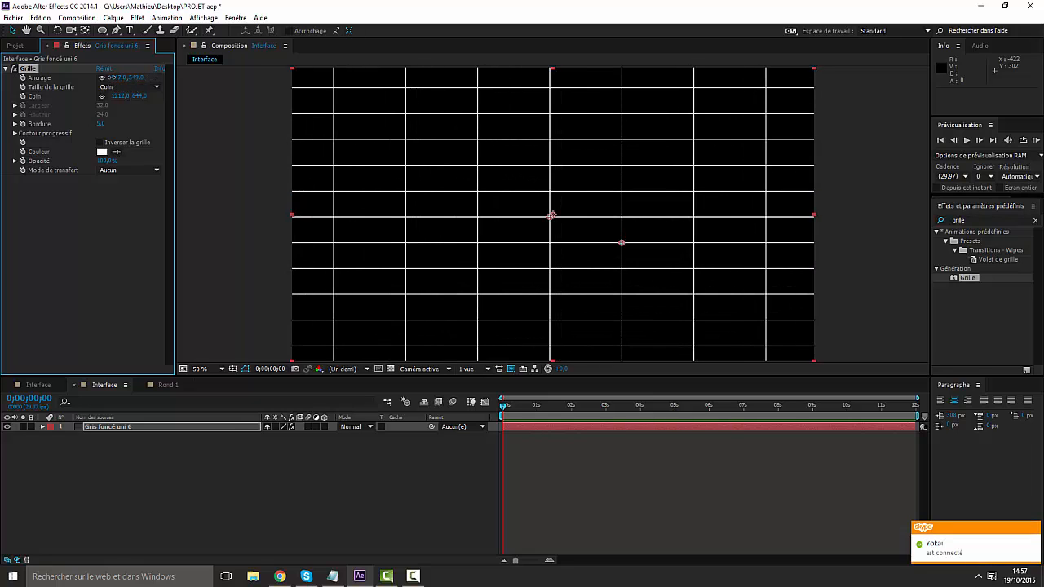
left_click(125, 221)
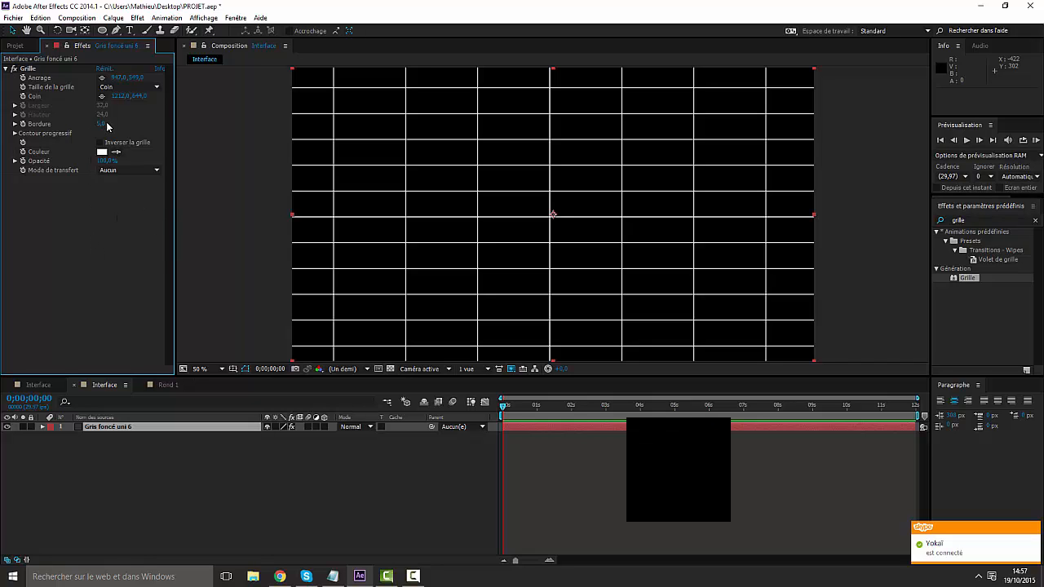
Step: Set the Grille effect's Bordure to 9 and lower its Opacité to 33%
mouse_move(102, 122)
left_mouse_down()
mouse_move(165, 126)
mouse_move(116, 135)
left_mouse_up()
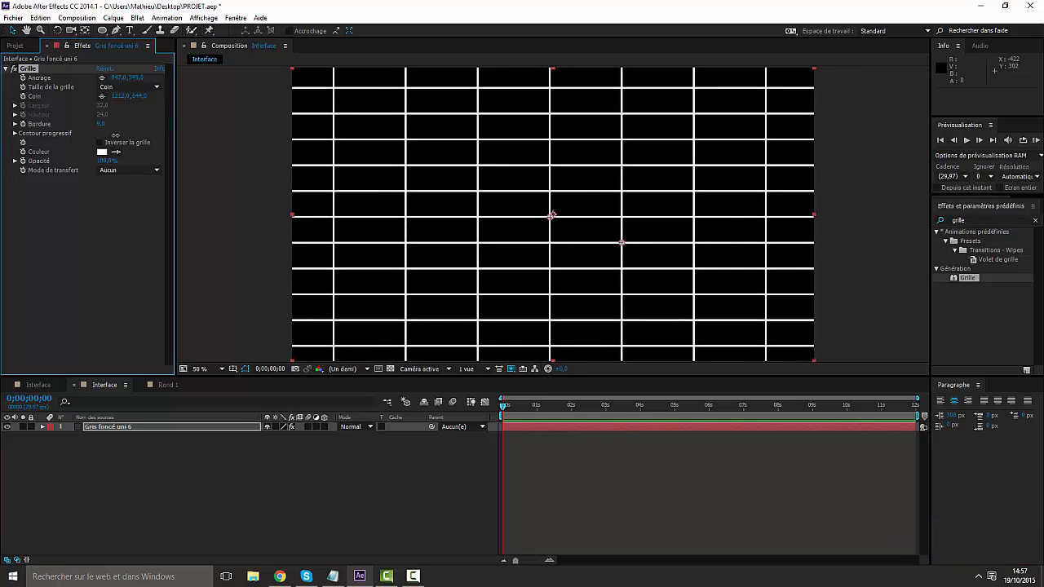
left_click(104, 161)
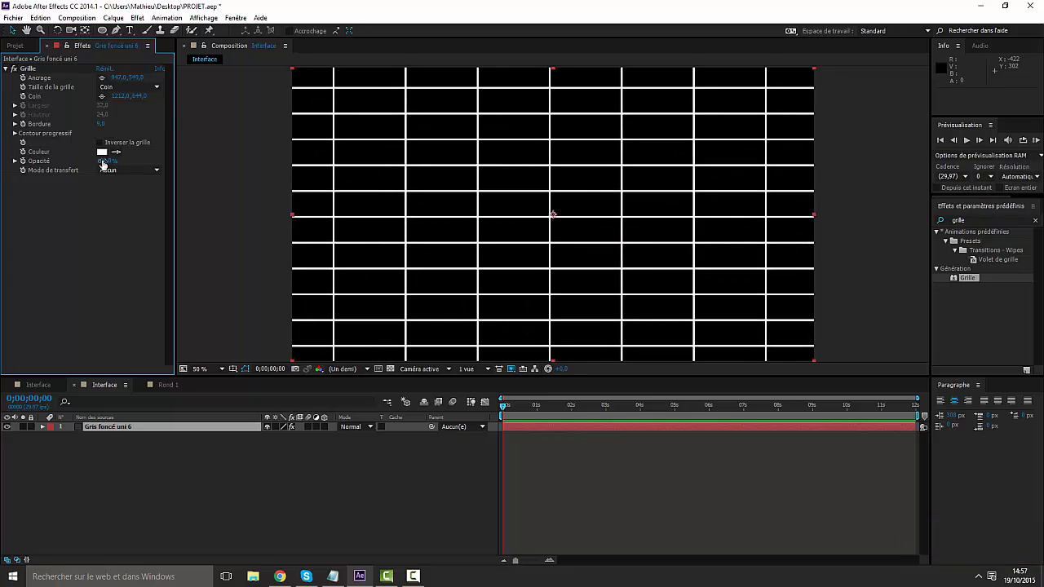
left_click_drag(104, 163, 71, 163)
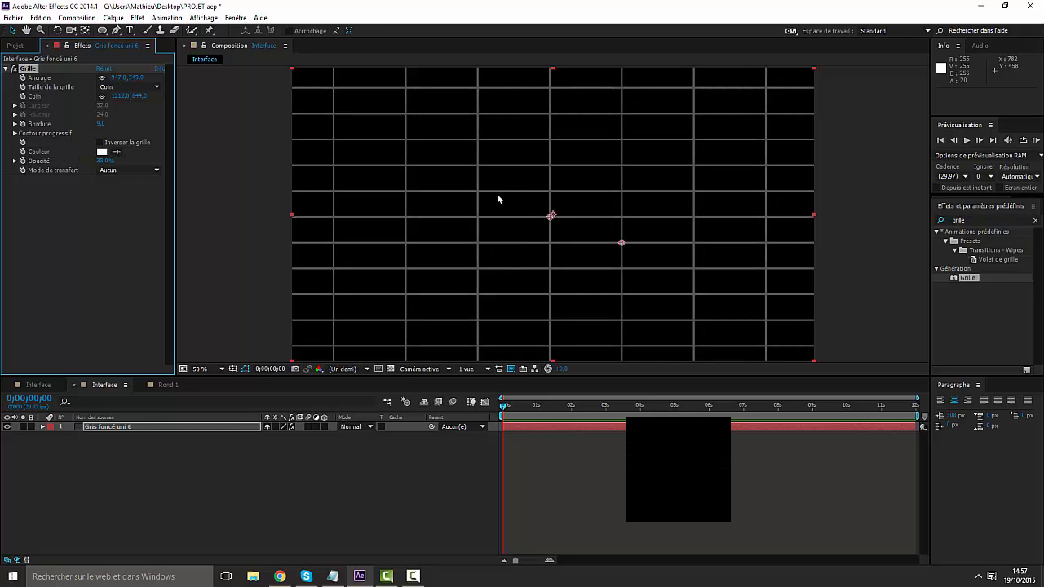
Step: Set the Grille effect's Mode de transfert to Ajouter and reduce the Bordure for thinner grid lines
left_click(115, 171)
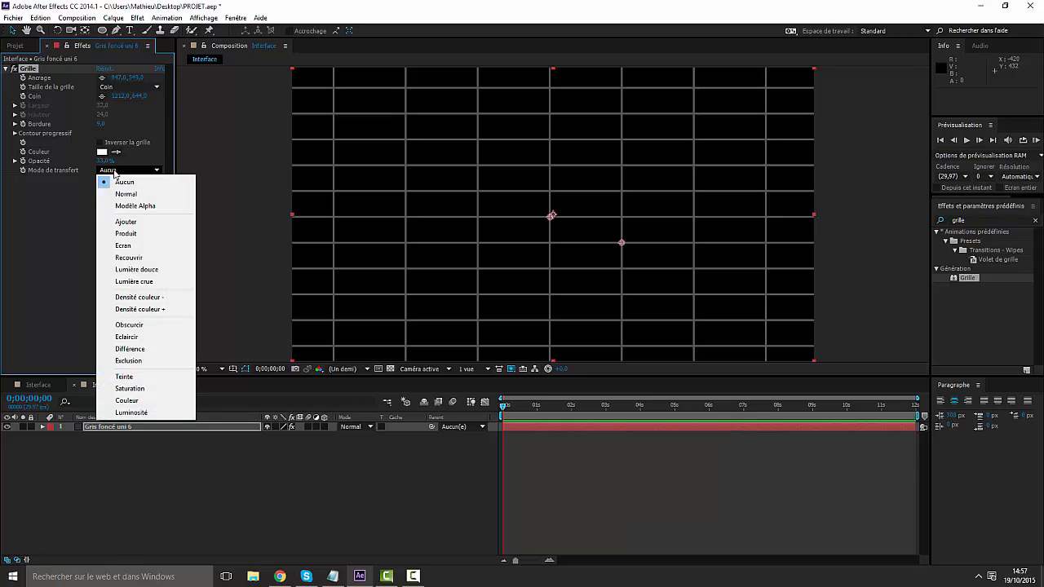
left_click(135, 222)
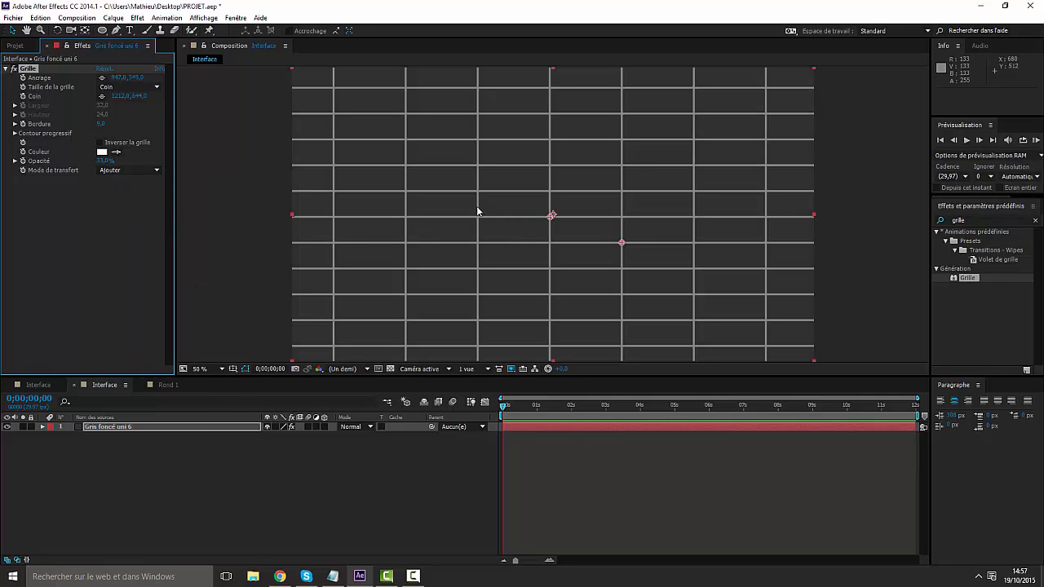
left_click(71, 213)
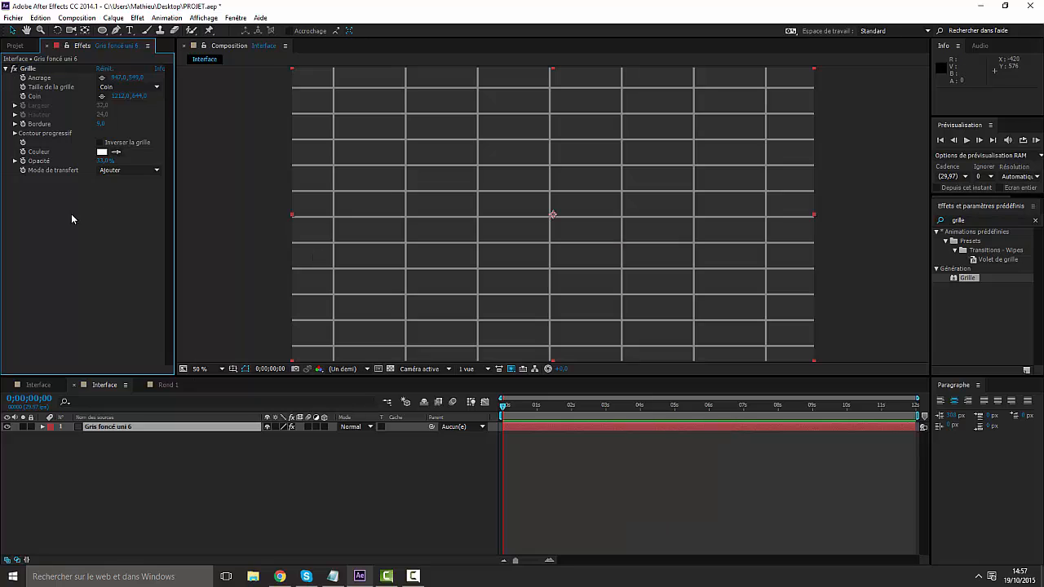
left_click(101, 124)
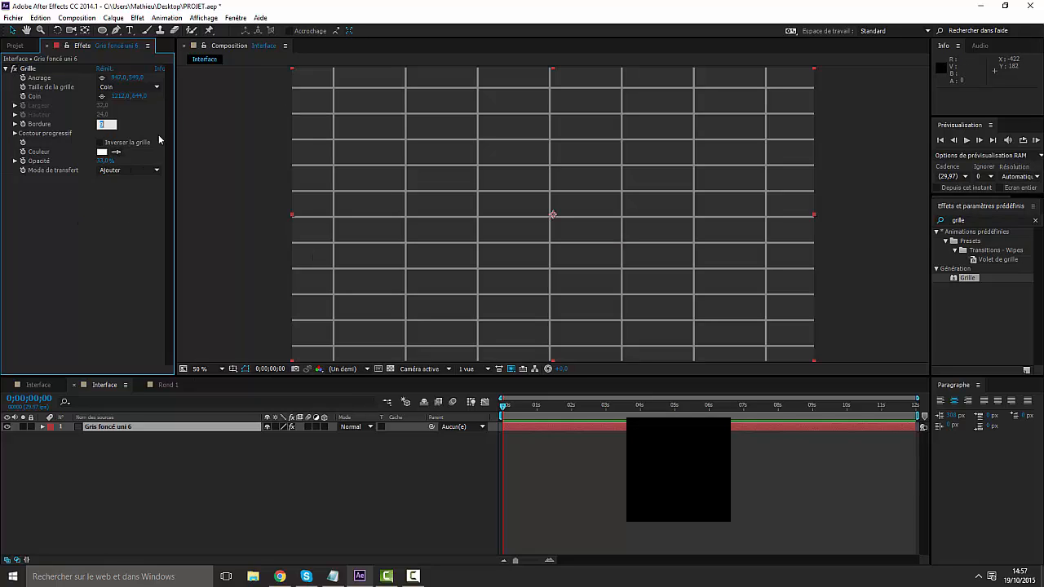
key("Return")
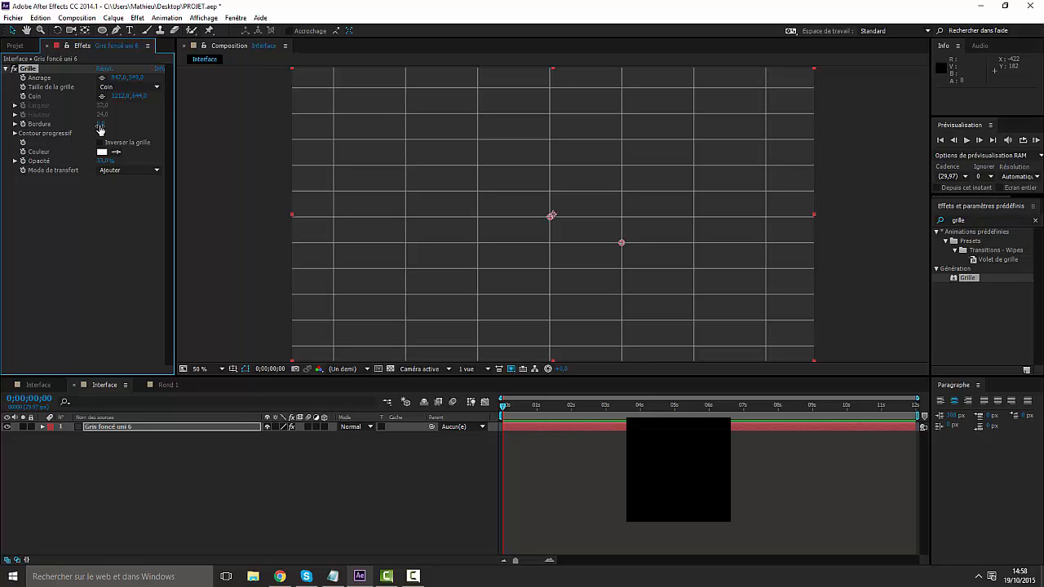
Step: Place the Rond 1 composition above the grid solid in the Interface composition and scrub through its first second
left_click(15, 45)
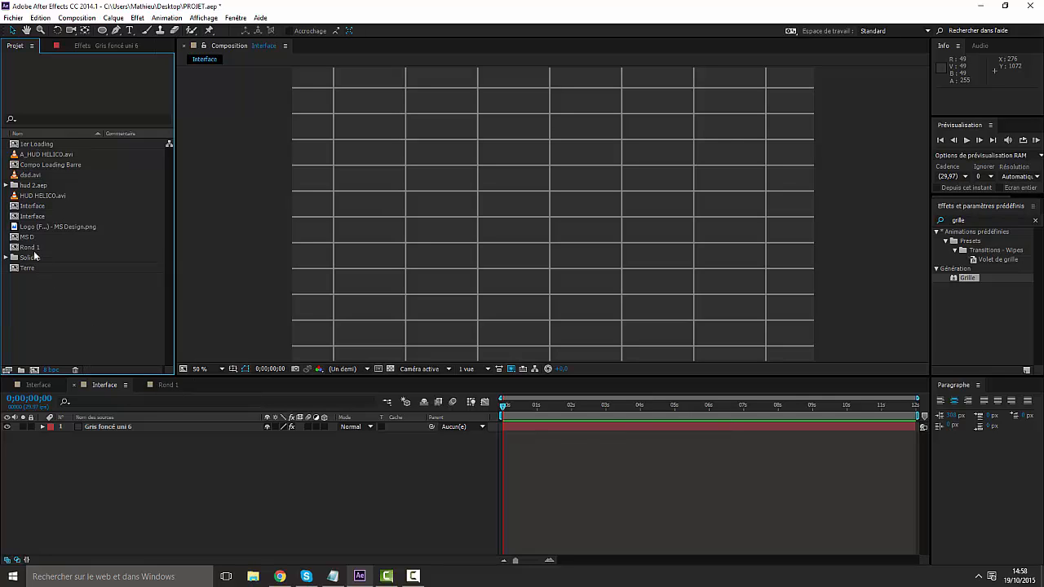
left_click_drag(34, 247, 121, 422)
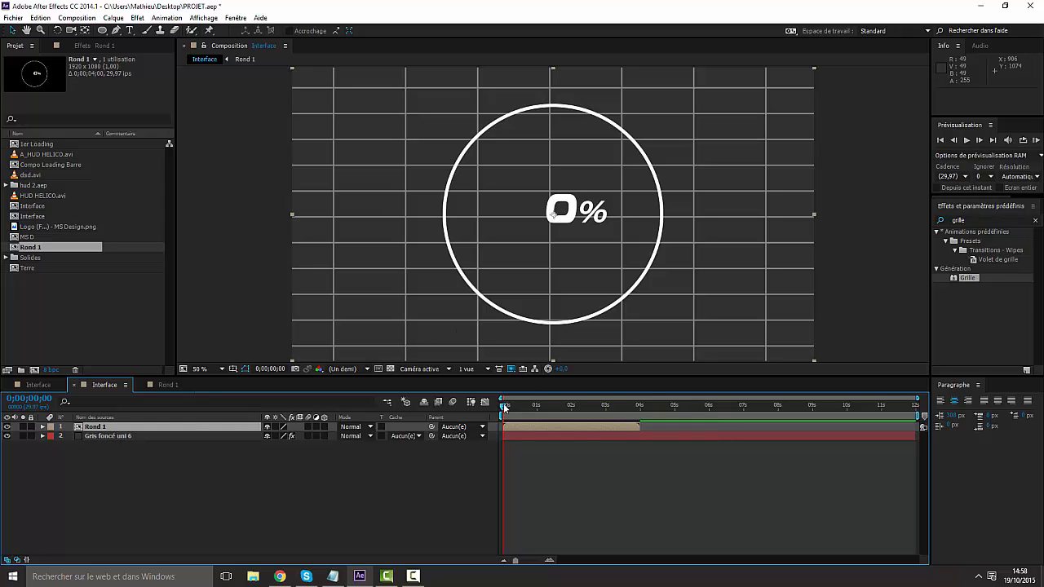
left_click_drag(525, 406, 529, 435)
Step: Open the Rond 1 composition, turn off its Grille overlay and return to the first frame
double_click(107, 427)
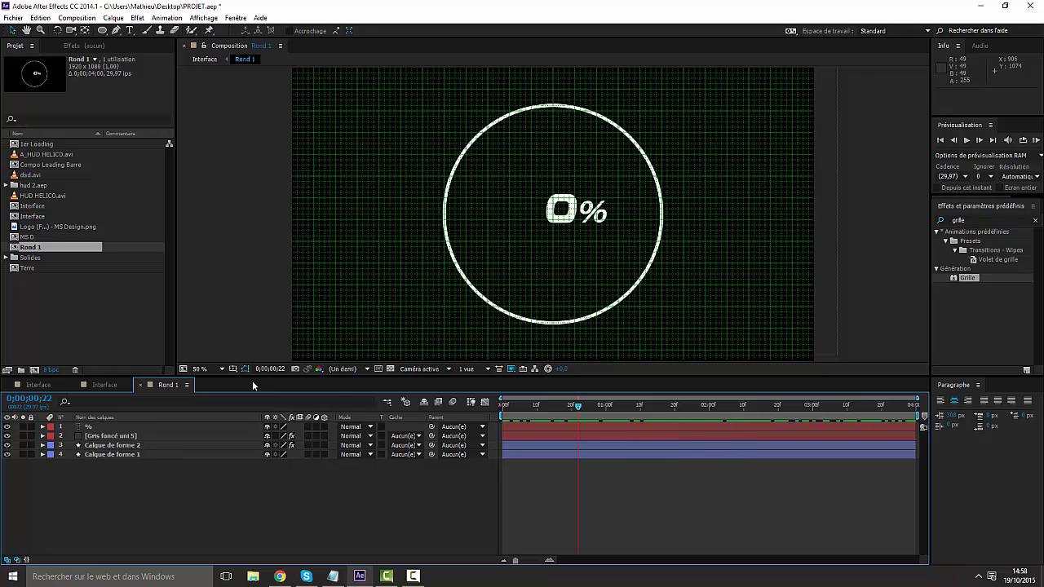
left_click(233, 369)
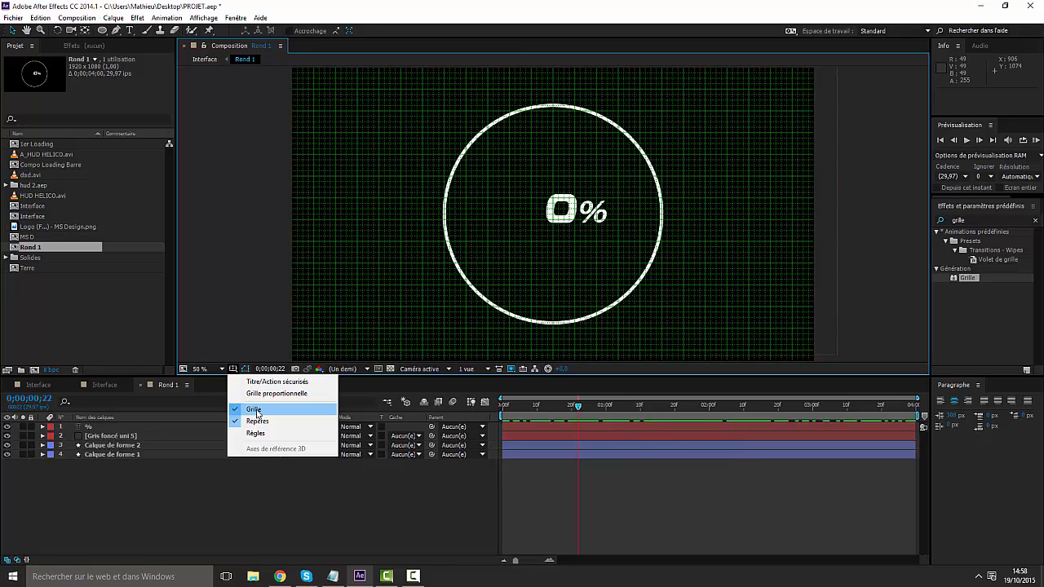
left_click(254, 410)
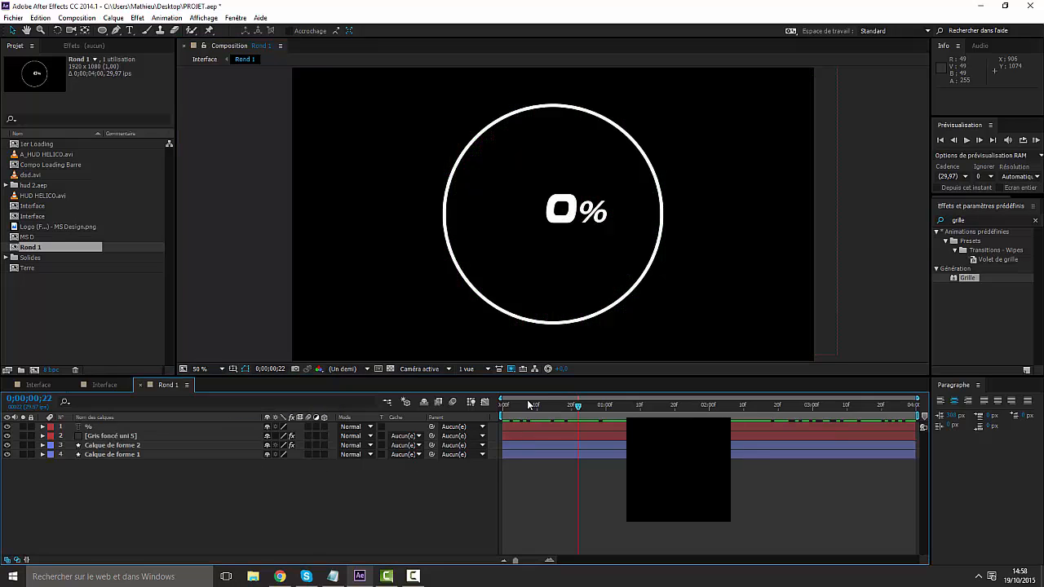
left_click(503, 403)
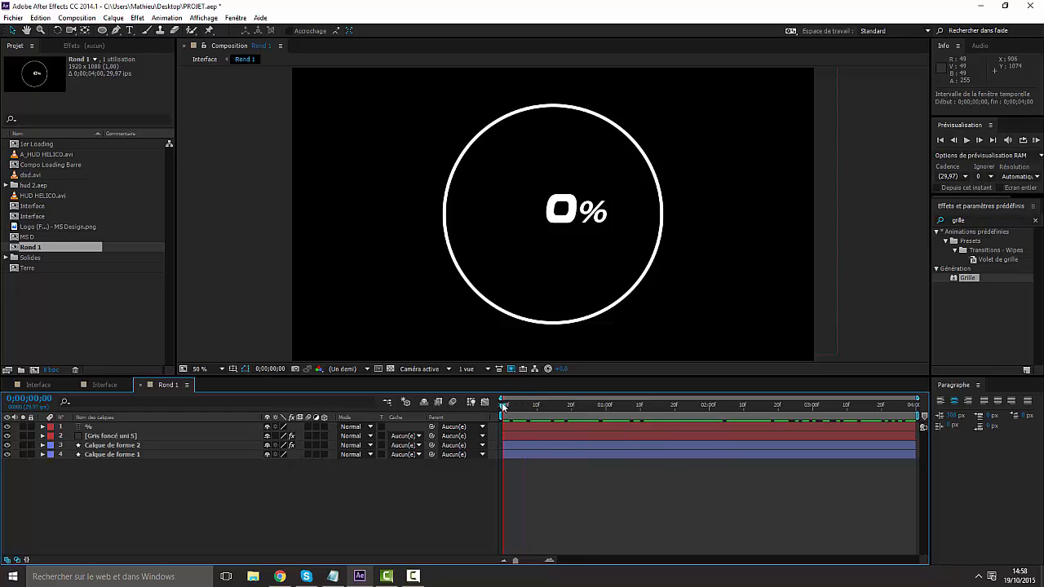
Step: Rename the shape layer Calque de forme 1 as ellipse
left_click(87, 428)
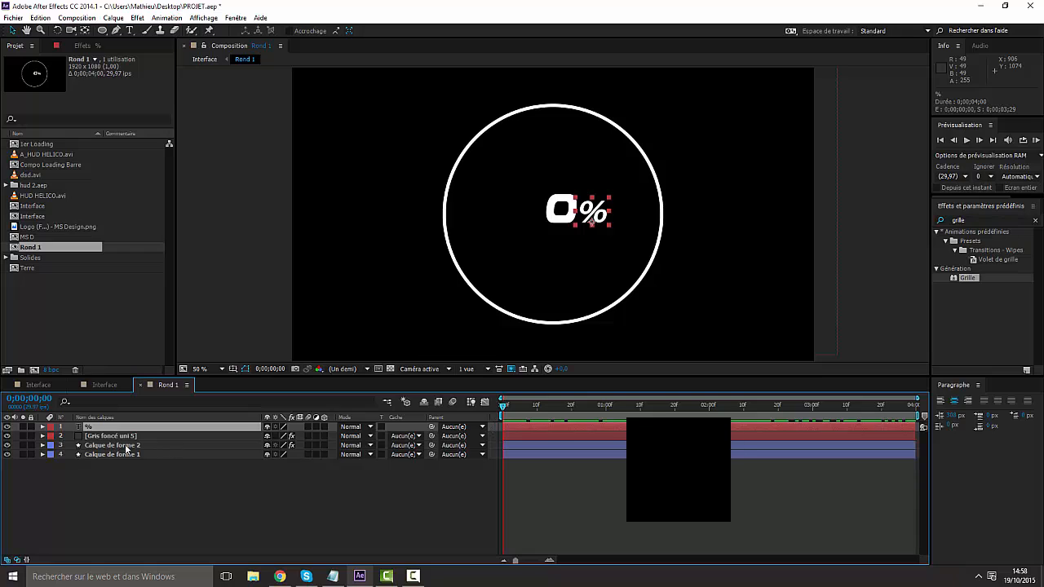
left_click(117, 454)
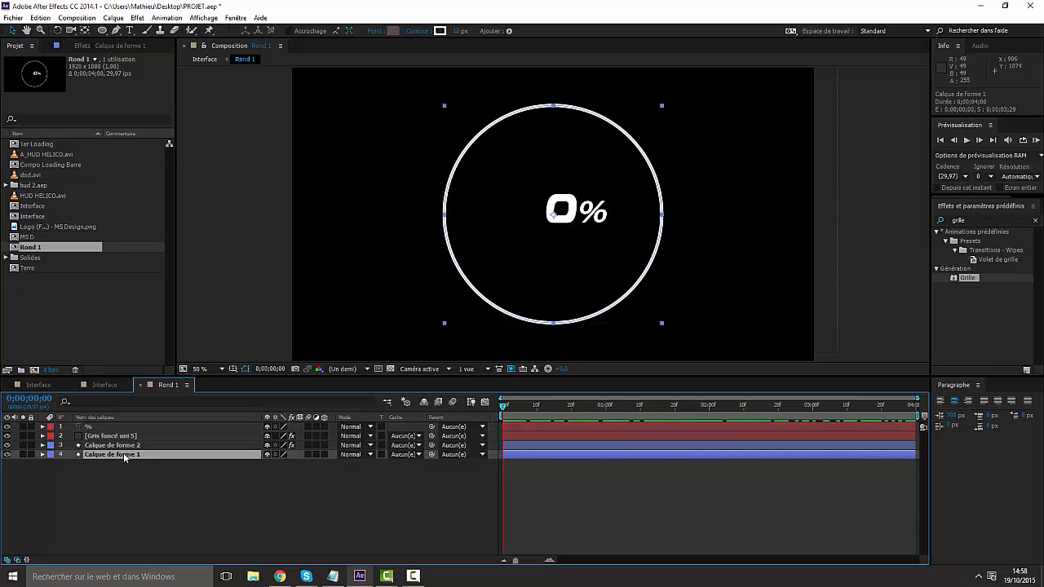
key("Return")
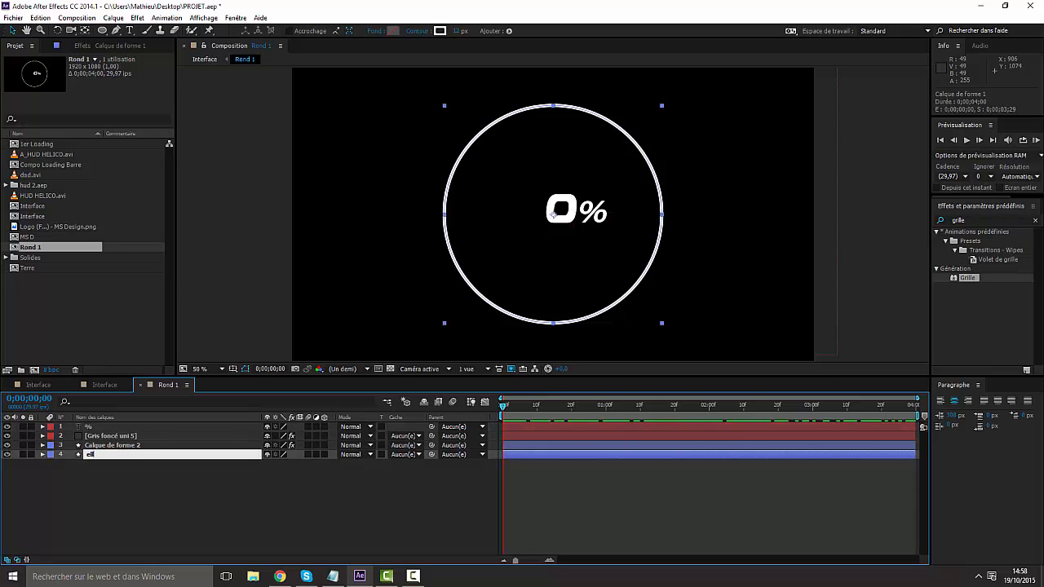
type("ellipe")
key("BackSpace")
key("BackSpace")
key("BackSpace")
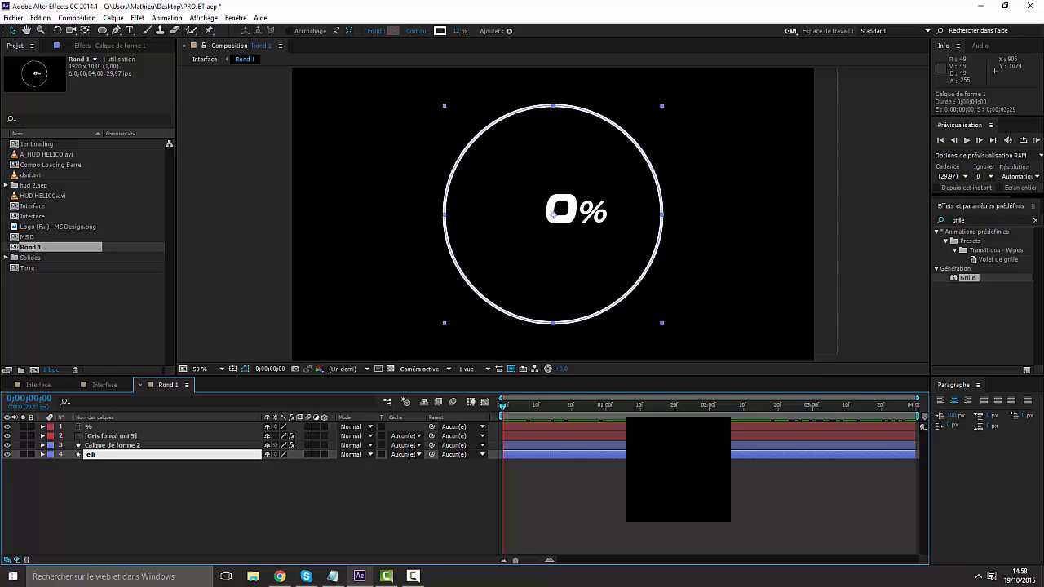
type("ipse")
key("Return")
Step: Rename the shape layer Calque de forme 2 as rec
left_click(121, 446)
key("Return")
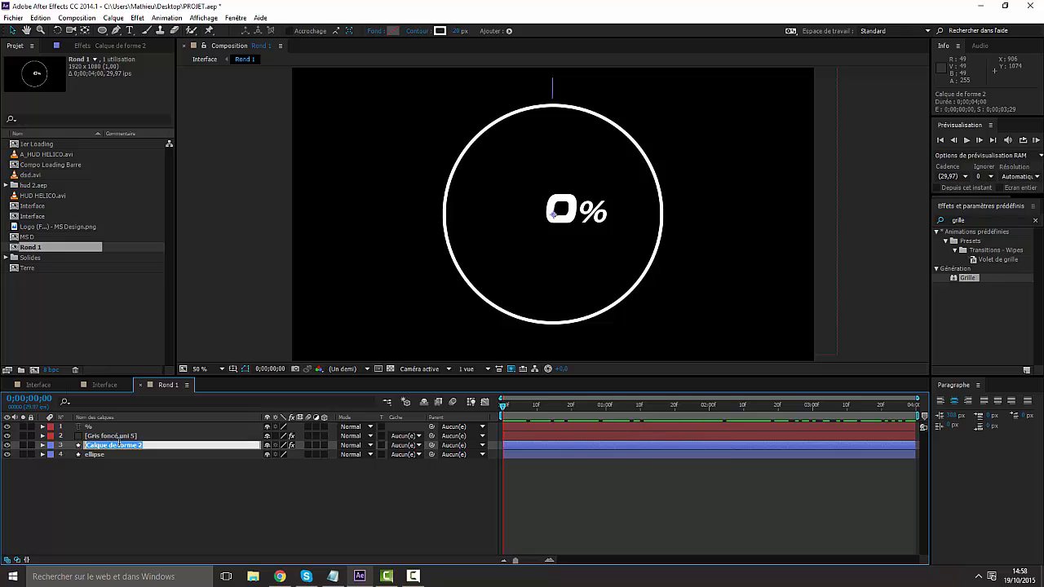
type("ro")
key("BackSpace")
type("ec")
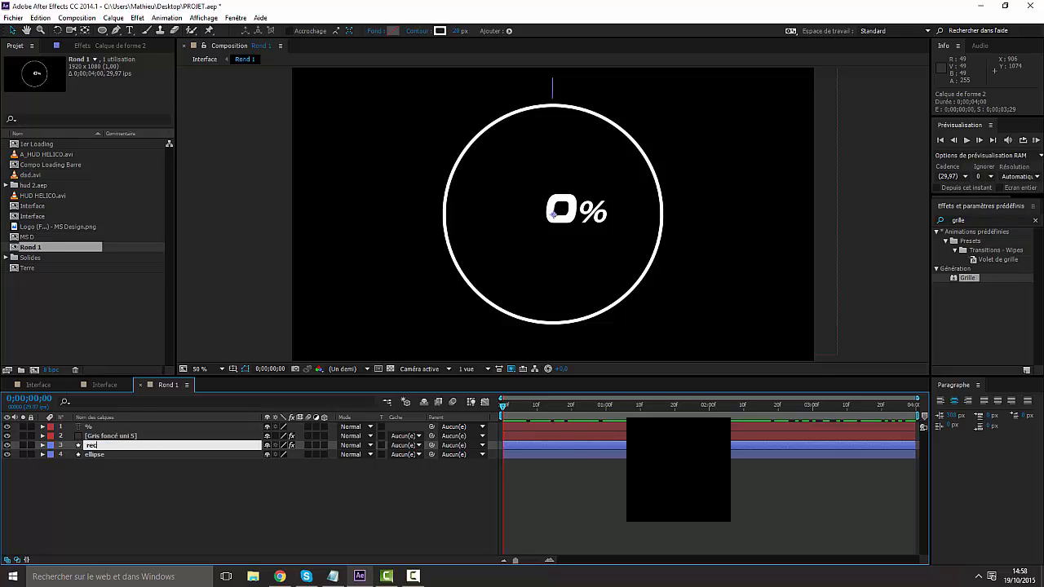
key("Return")
left_click(121, 494)
Step: Keyframe the ellipse layer's Echelle and Opacité on the first frame, both set to 0%
left_click(95, 454)
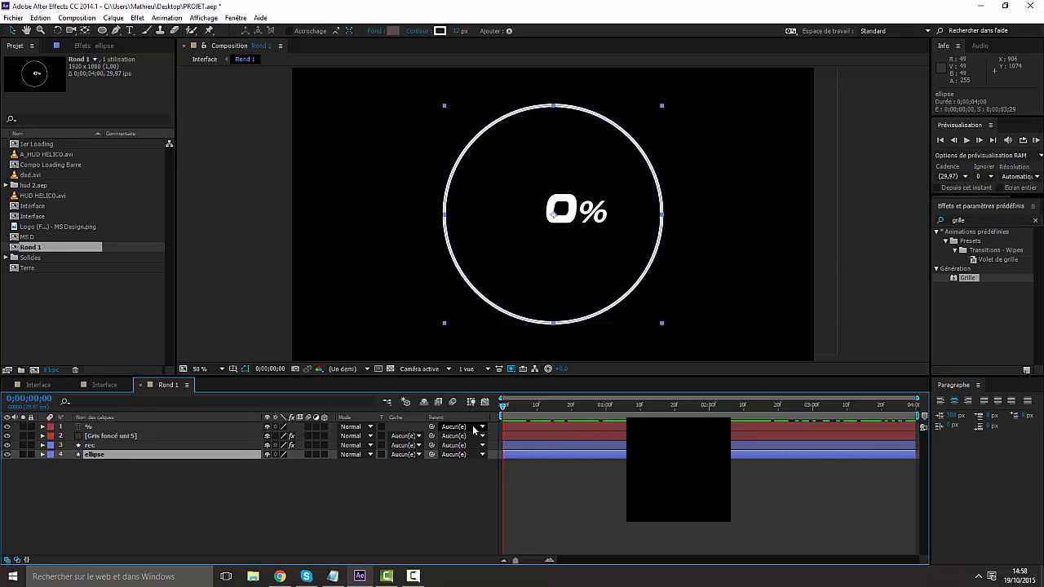
left_click(43, 453)
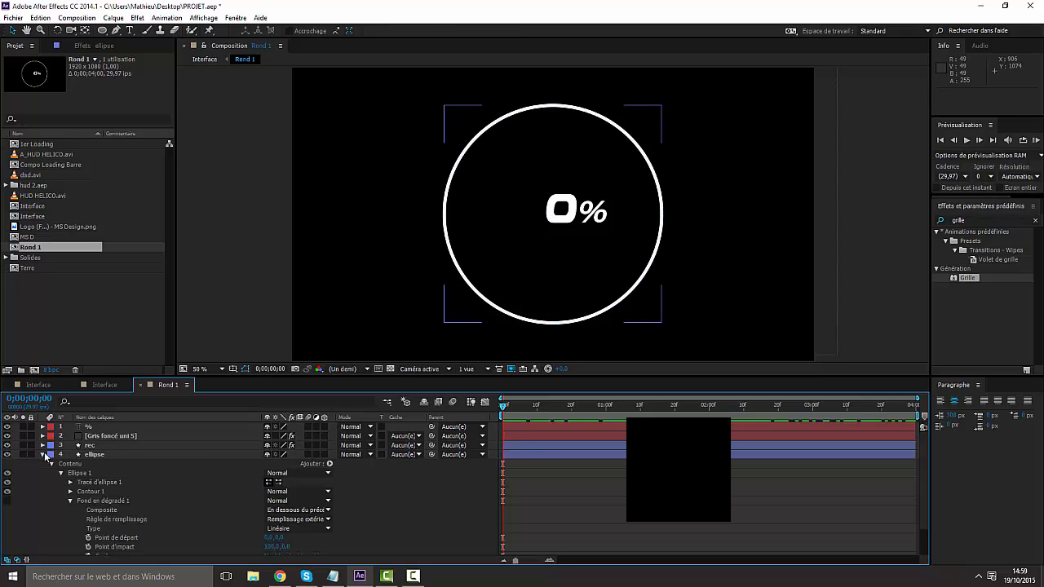
scroll(44, 452, "down", 1)
left_click(51, 437)
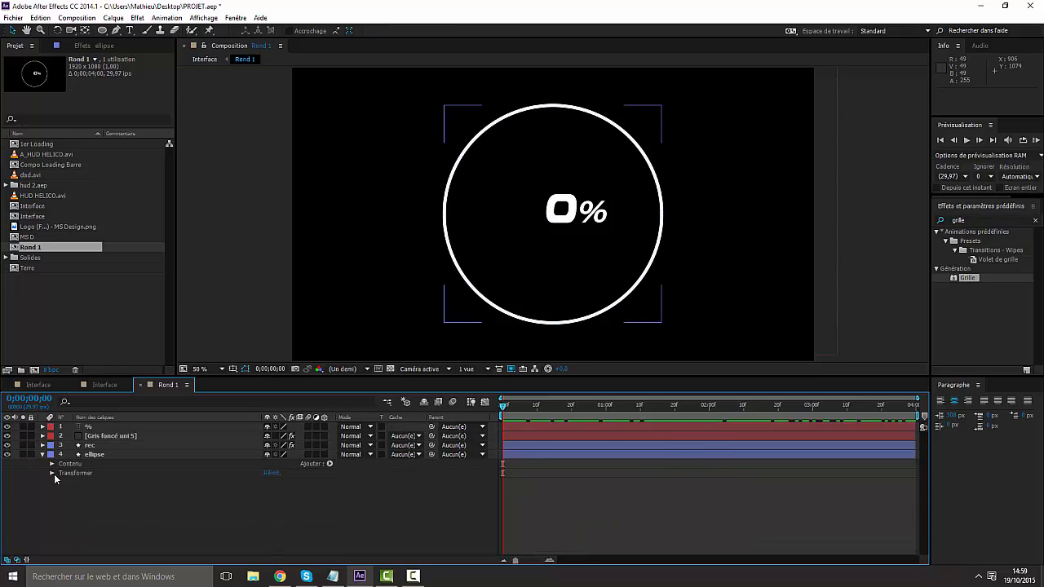
left_click(52, 473)
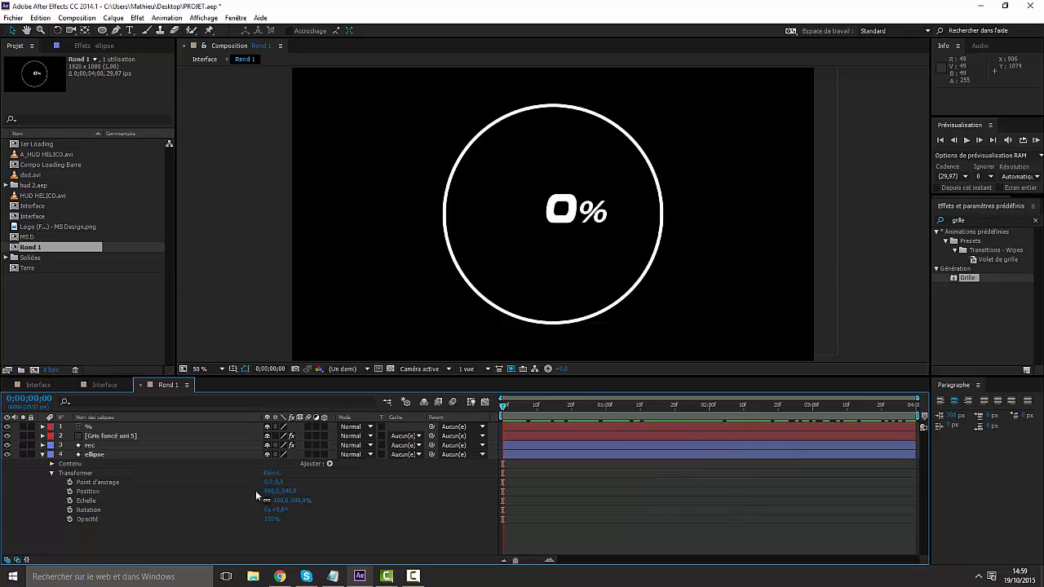
left_click(70, 518)
left_click(70, 500)
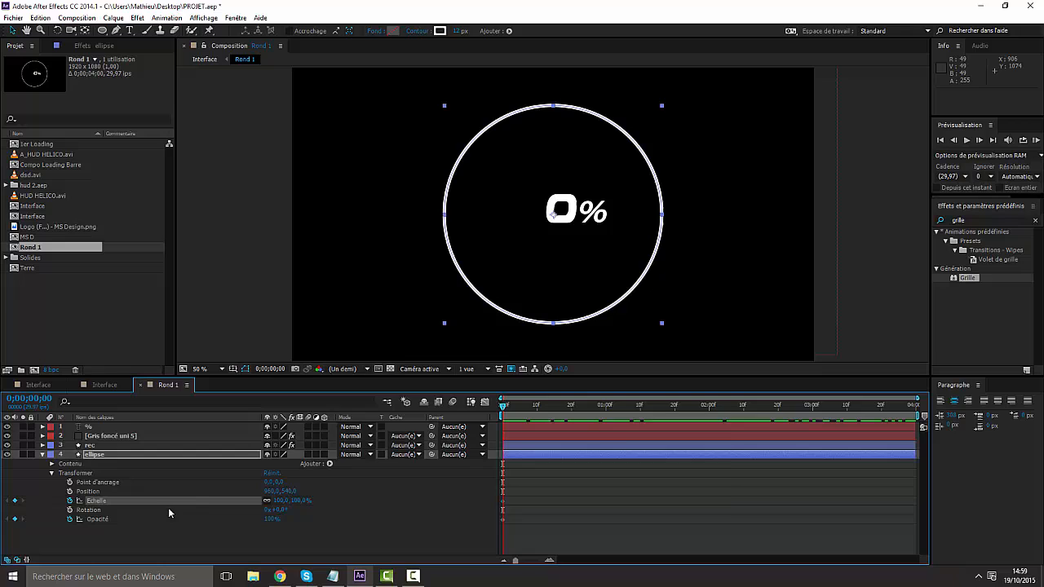
left_click_drag(272, 519, 176, 513)
left_click(280, 500)
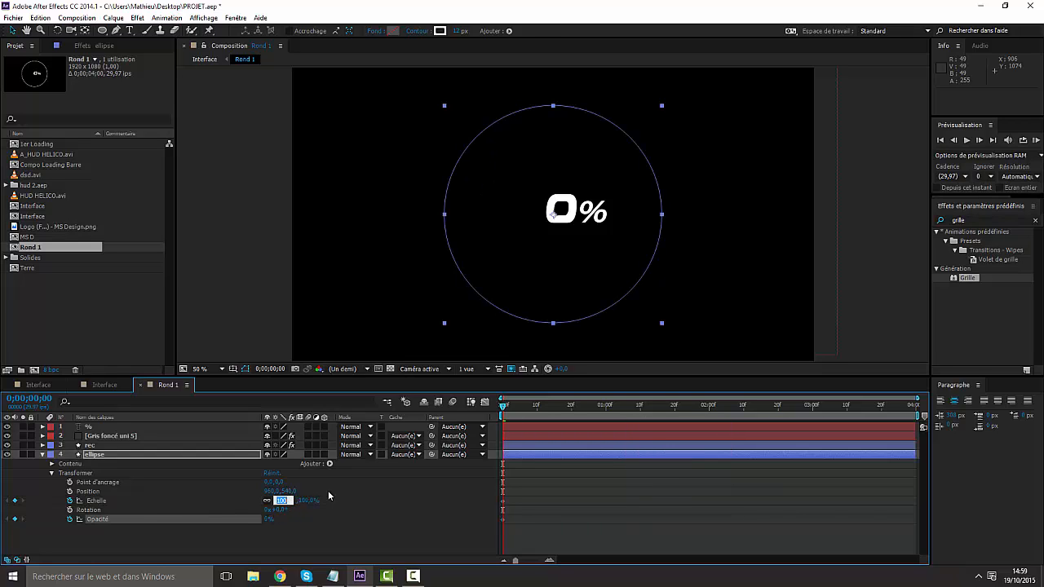
type("0")
key("Return")
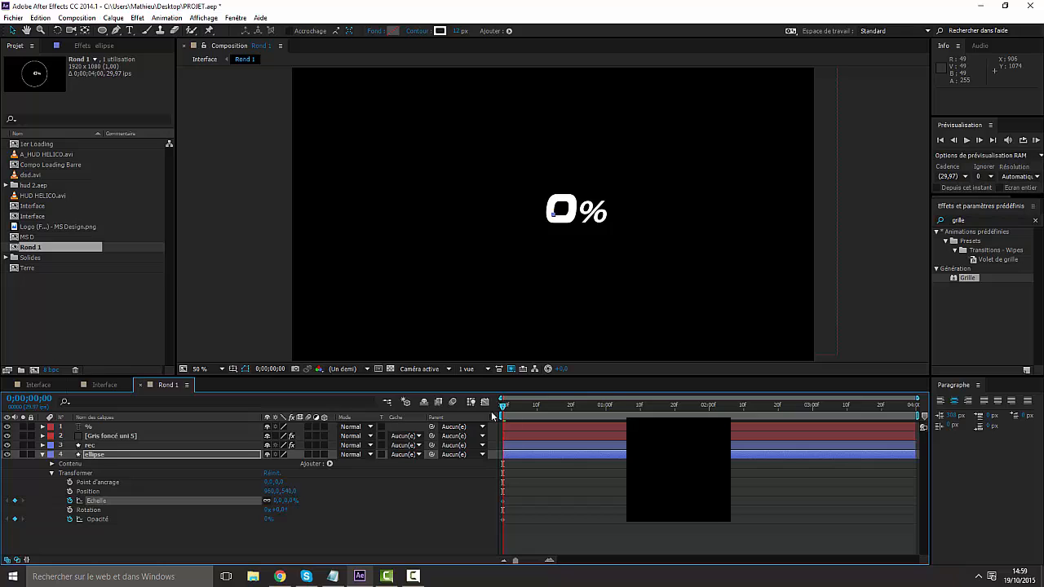
Step: At 0;00;00;20, keyframe the ellipse layer's Opacité at 100% and its Echelle at 110%
left_click_drag(501, 407, 572, 418)
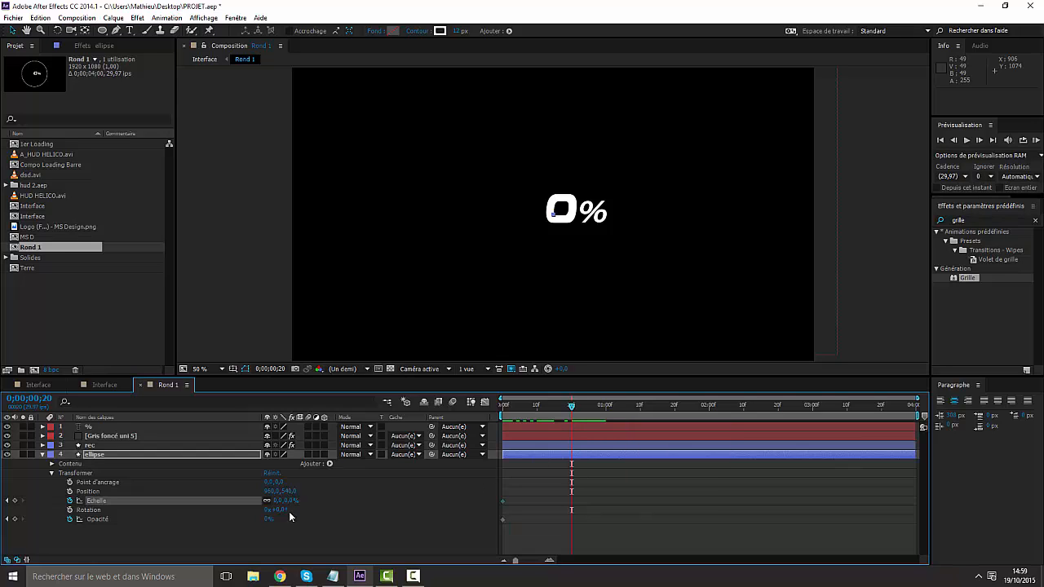
left_click_drag(269, 520, 387, 524)
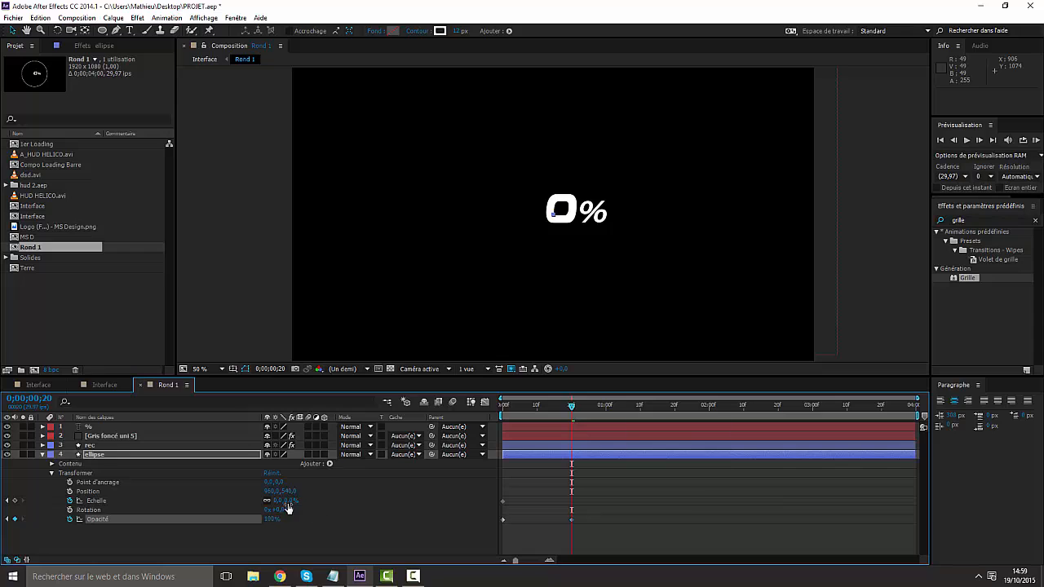
left_click(277, 500)
type("110")
key("Return")
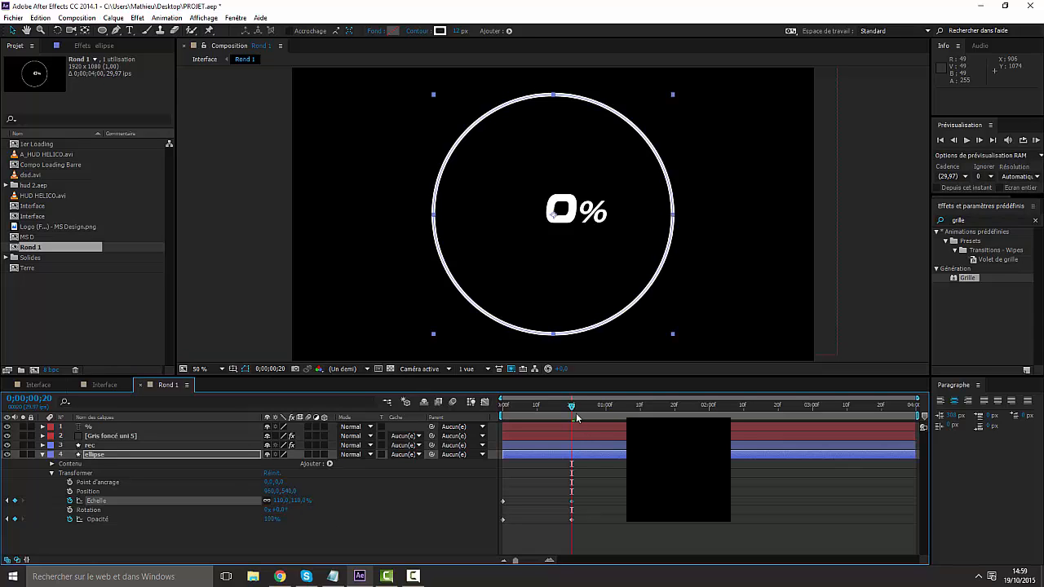
Step: At 0;00;00;25, keyframe the ellipse layer's Echelle at 100% and collapse the layer's properties
left_click(587, 406)
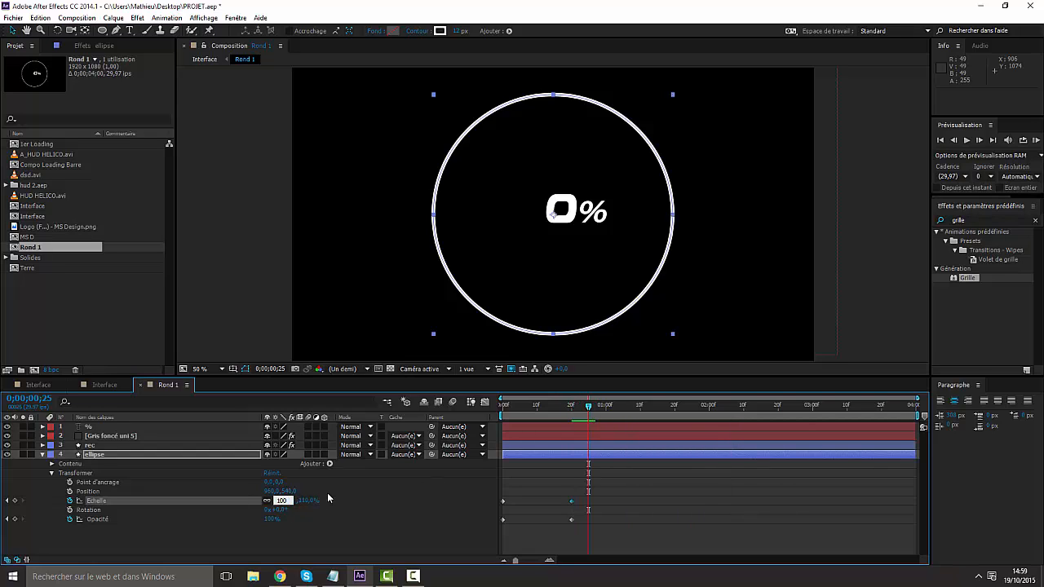
key("Return")
left_click_drag(588, 407, 589, 429)
left_click(42, 453)
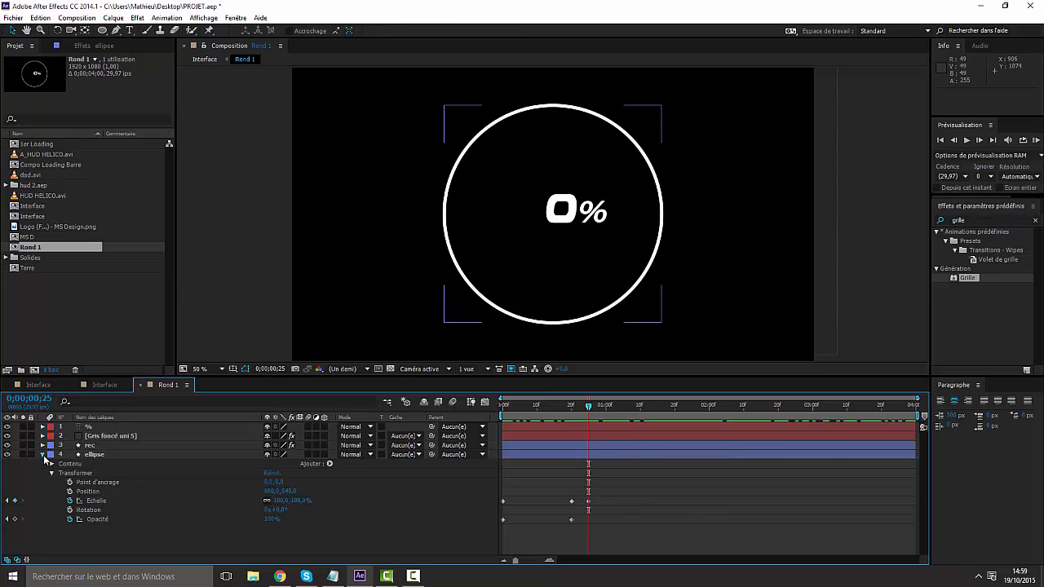
left_click(43, 444)
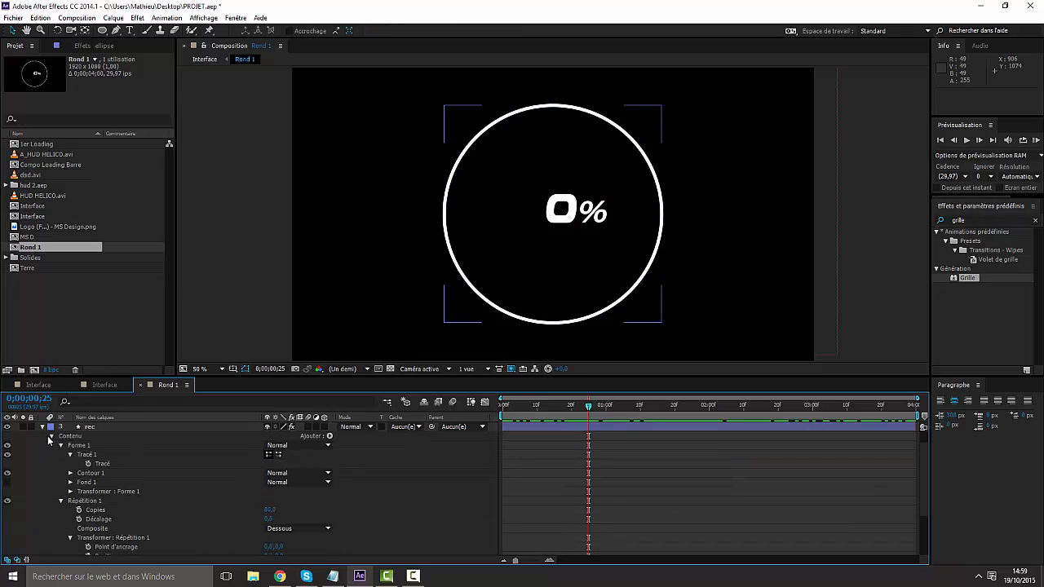
left_click(52, 436)
left_click(91, 446)
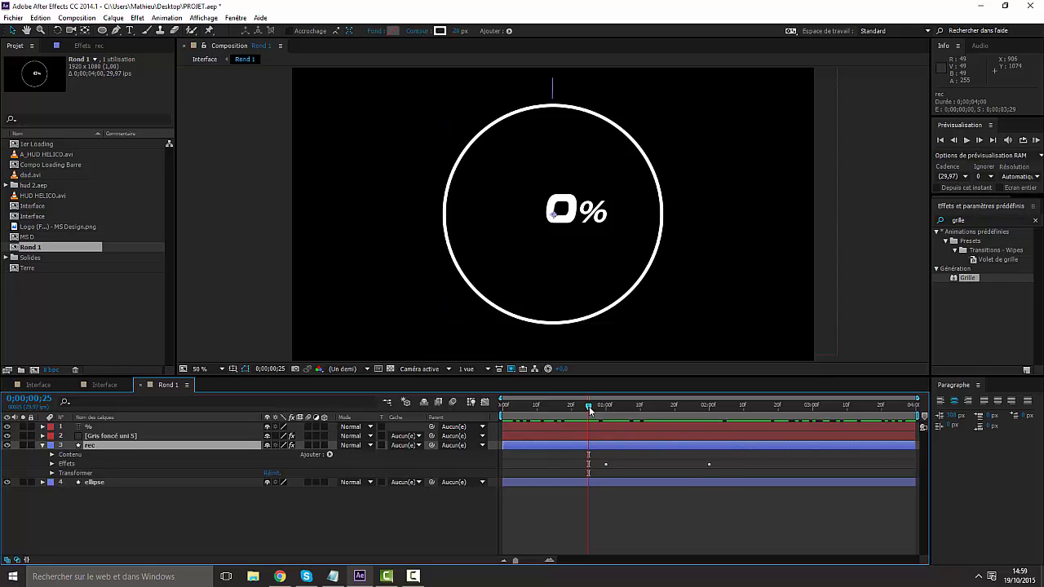
mouse_move(589, 406)
left_mouse_down()
mouse_move(658, 411)
mouse_move(563, 416)
mouse_move(629, 413)
mouse_move(583, 421)
left_mouse_up()
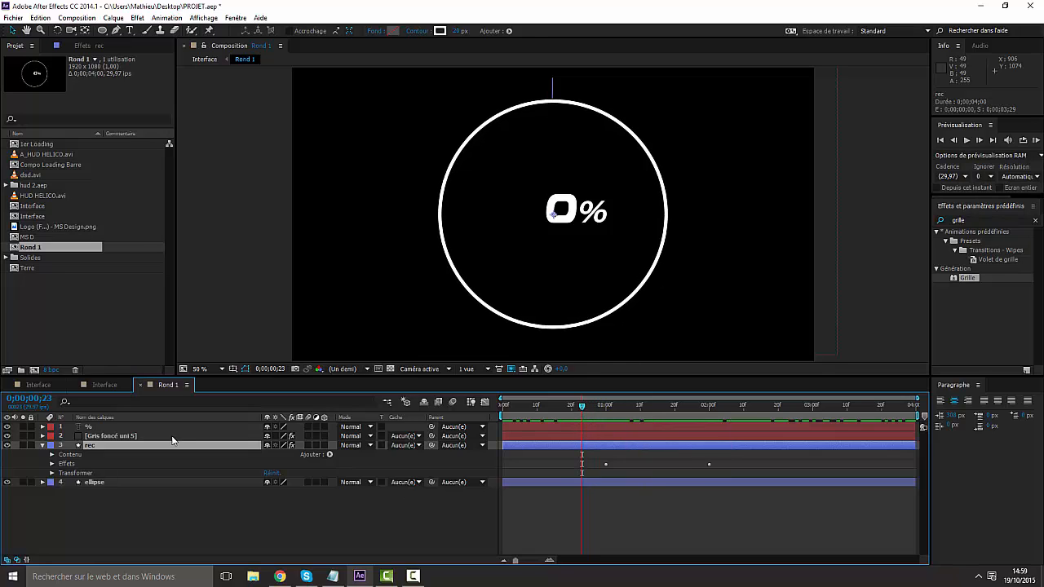
left_click(42, 446)
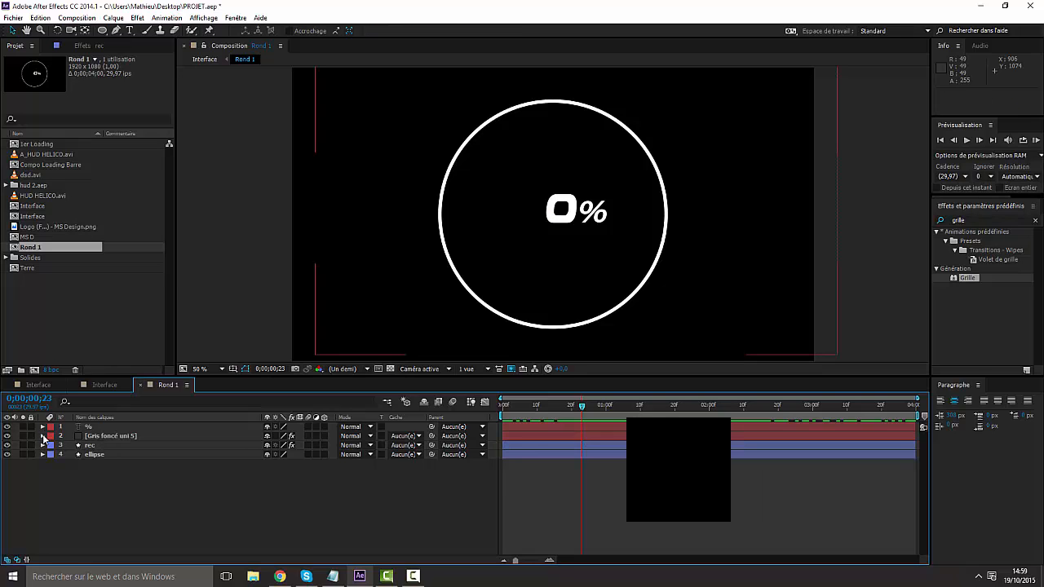
Step: Keyframe the Opacité of the [Gris foncé uni 5] layer at 100% on 0;00;00;23 and 0% on 0;00;00;18
left_click(44, 436)
left_click(51, 455)
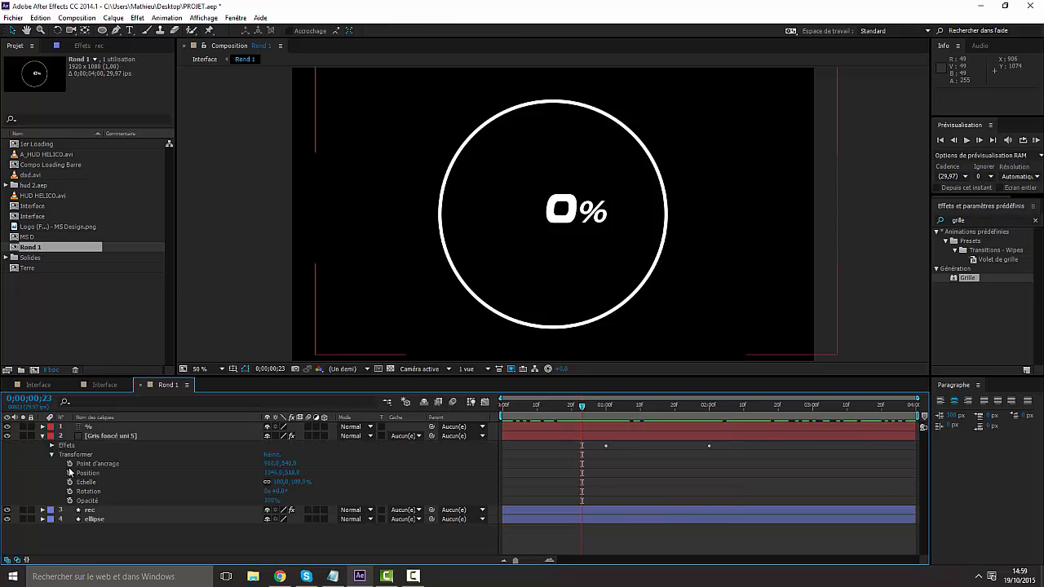
left_click(71, 501)
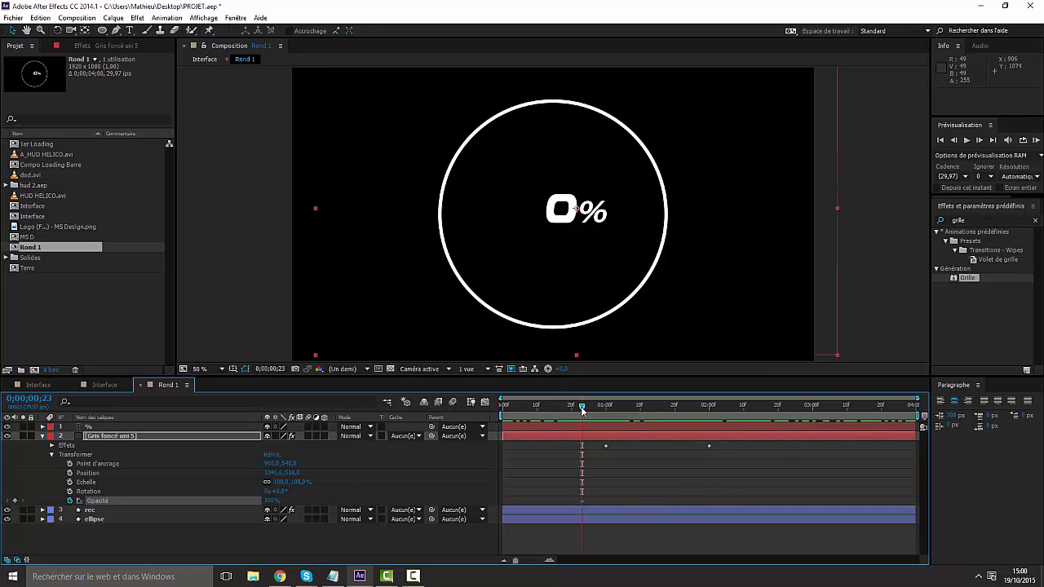
left_click_drag(582, 410, 566, 426)
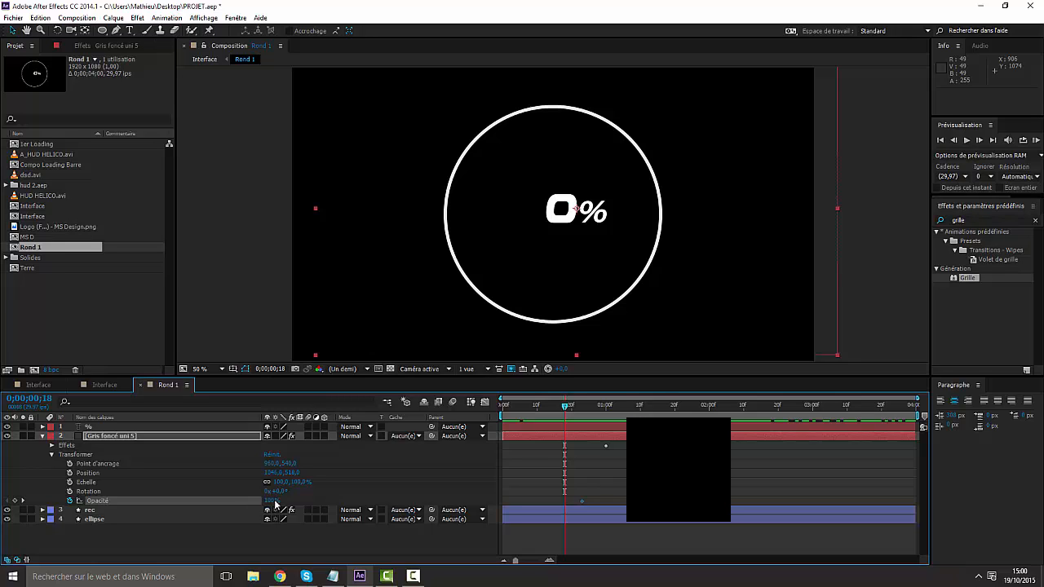
left_click_drag(275, 501, 119, 515)
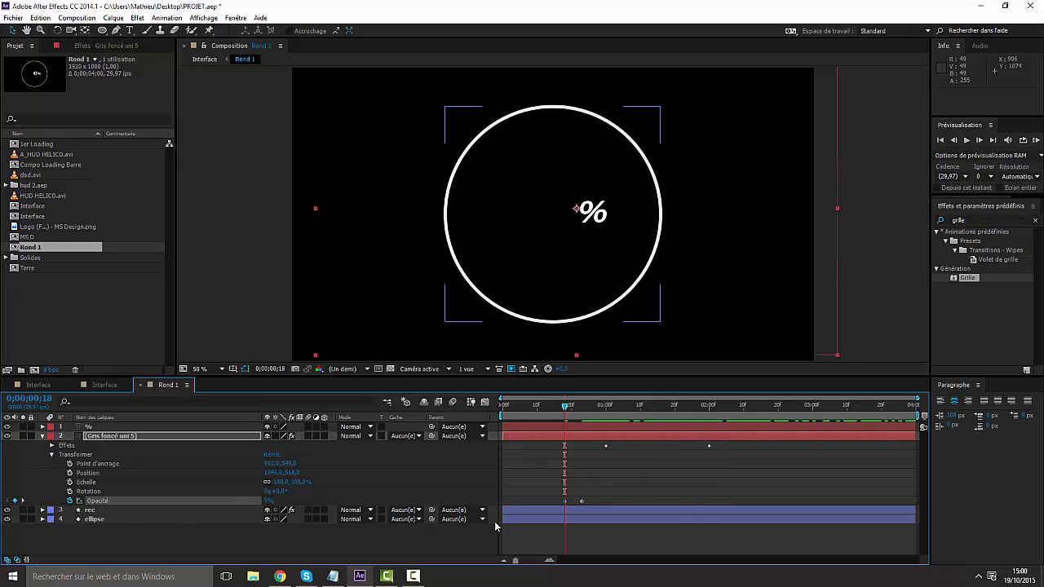
Step: Place the solid's 100% Opacité keyframe at 0;00;00;24 instead, and keyframe its Echelle at 0% on 0;00;00;18
left_click(582, 502)
key("Delete")
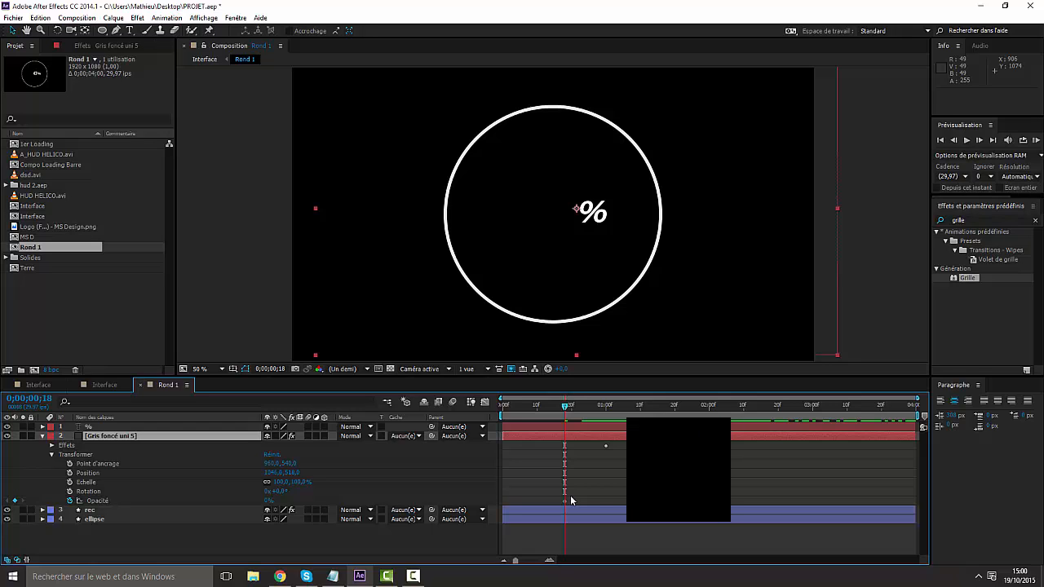
left_click(69, 482)
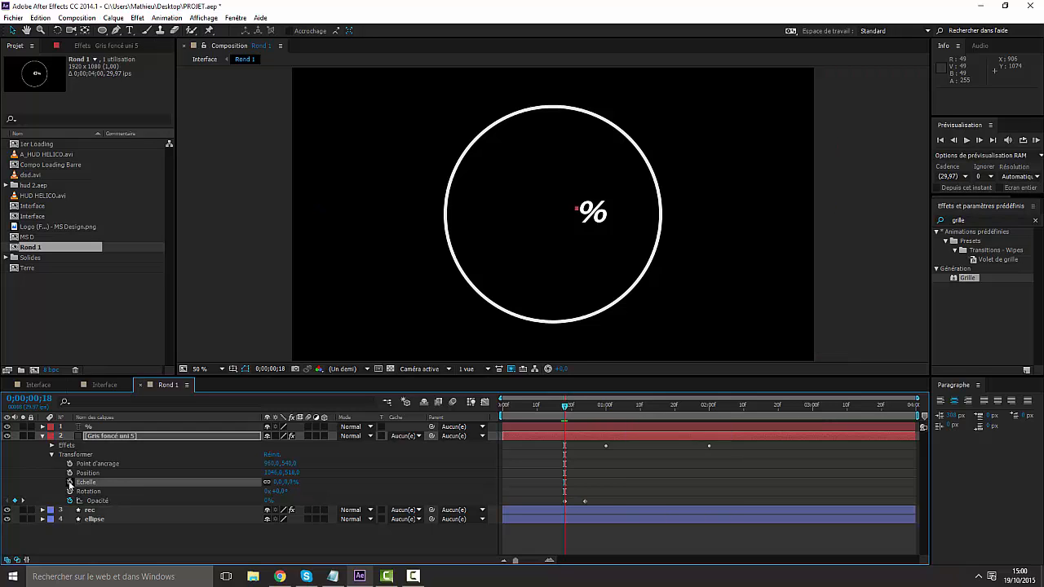
Step: At 0;00;00;24, keyframe the Echelle of the [Gris foncé uni 5] layer at 100%
left_click(585, 411)
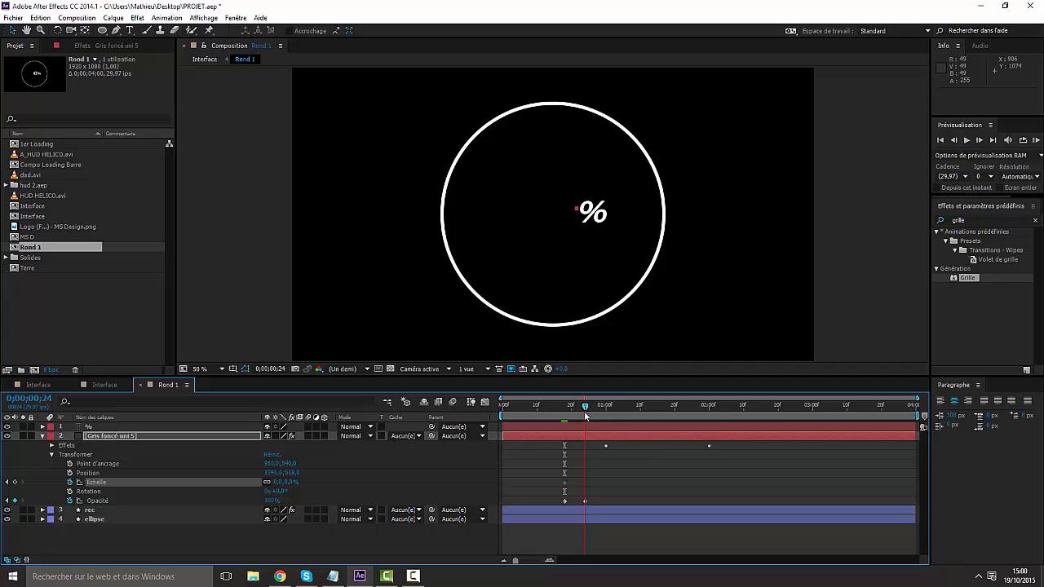
left_click(276, 482)
key("BackSpace")
key("Return")
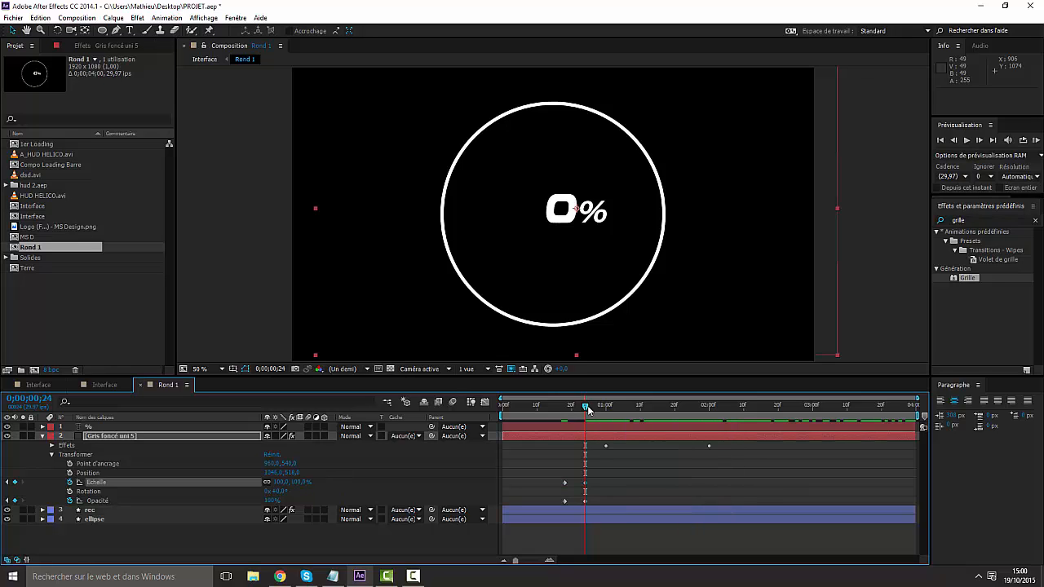
Step: Return to 0;00;00;18 and reveal the [Gris foncé uni 5] layer's keyframed properties and the % layer's Transformer properties
left_click_drag(585, 403, 565, 405)
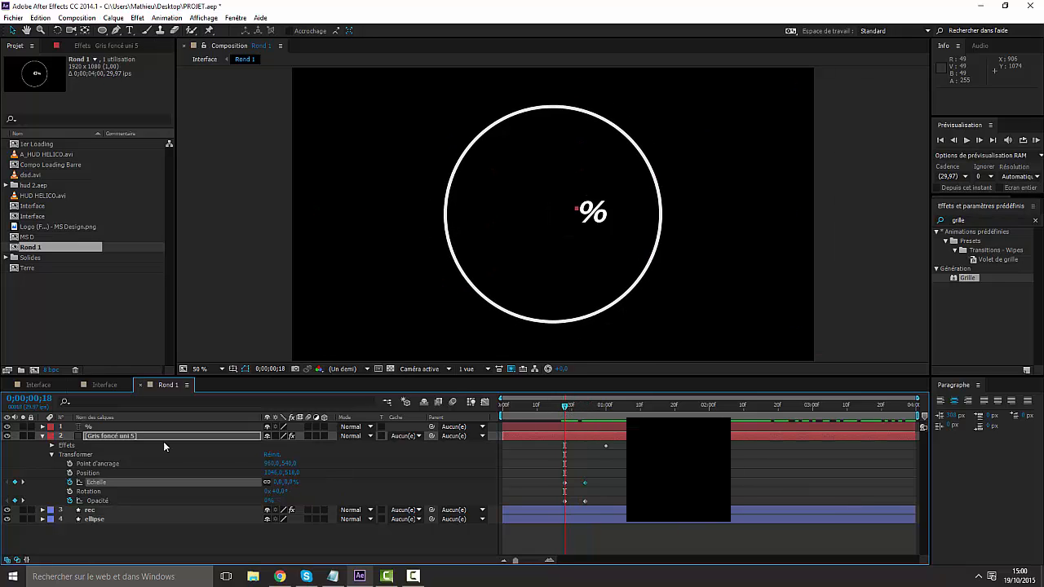
left_click(44, 436)
left_click(43, 427)
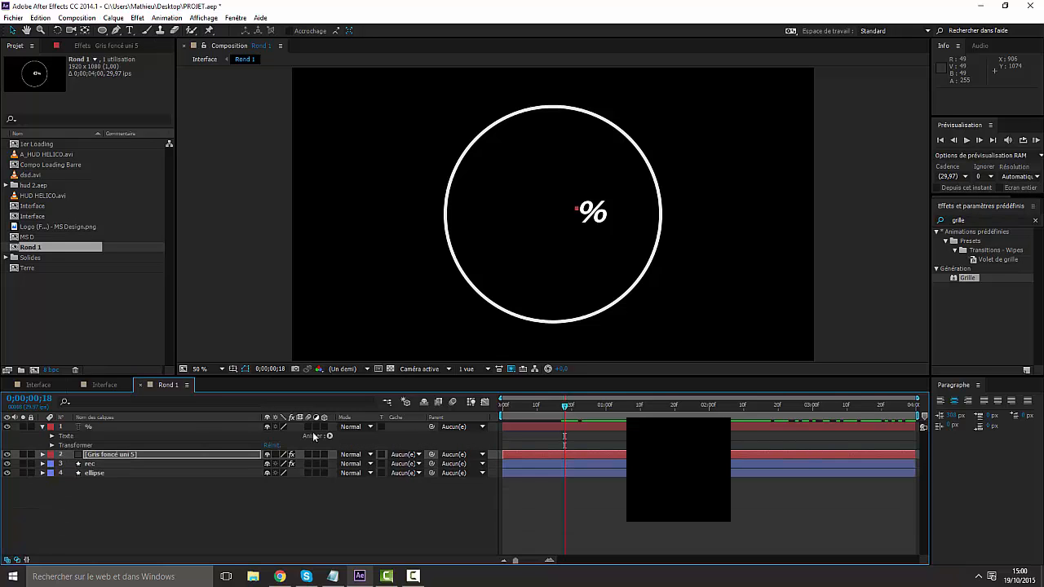
left_click(111, 454)
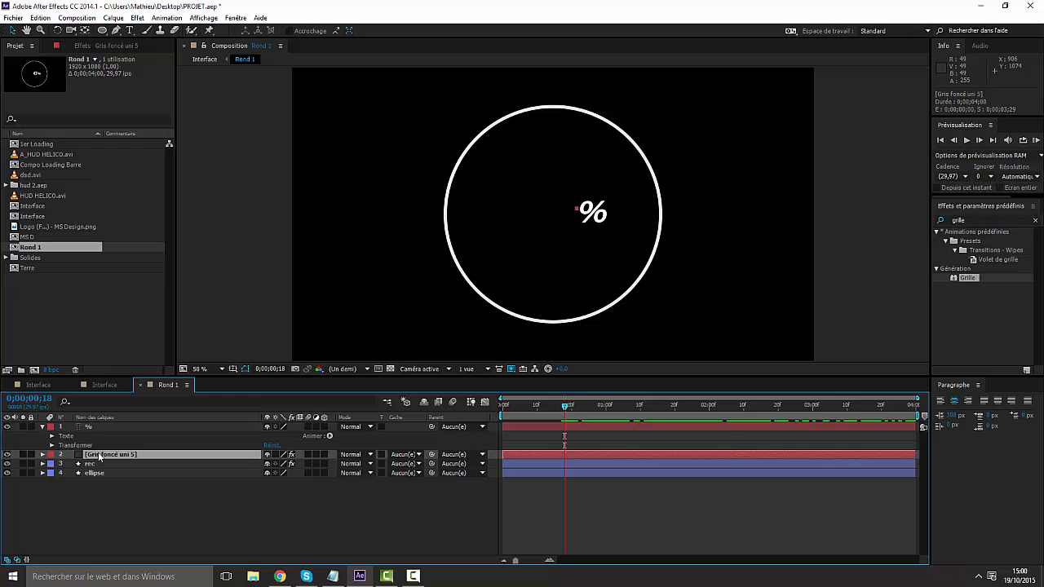
key("u")
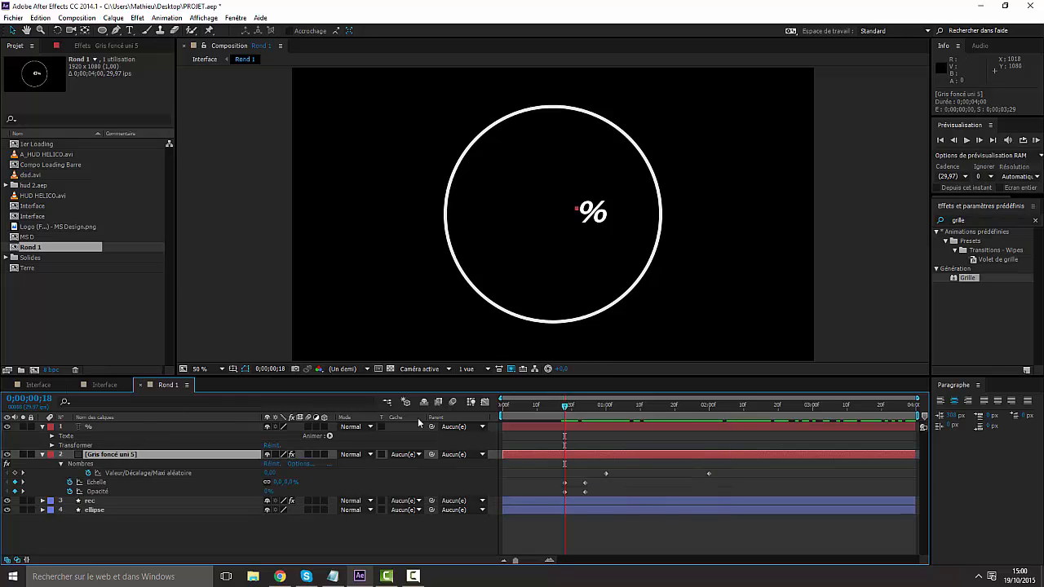
left_click(51, 446)
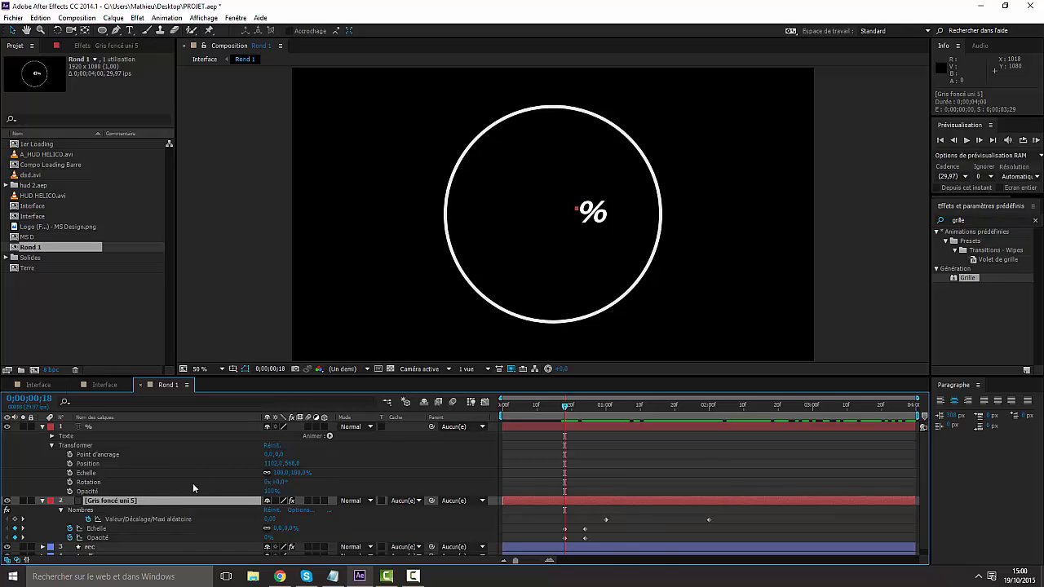
Step: At 0;00;00;18, keyframe the % text layer's Opacité and Echelle, both set to 0%
left_click(70, 491)
left_click(70, 473)
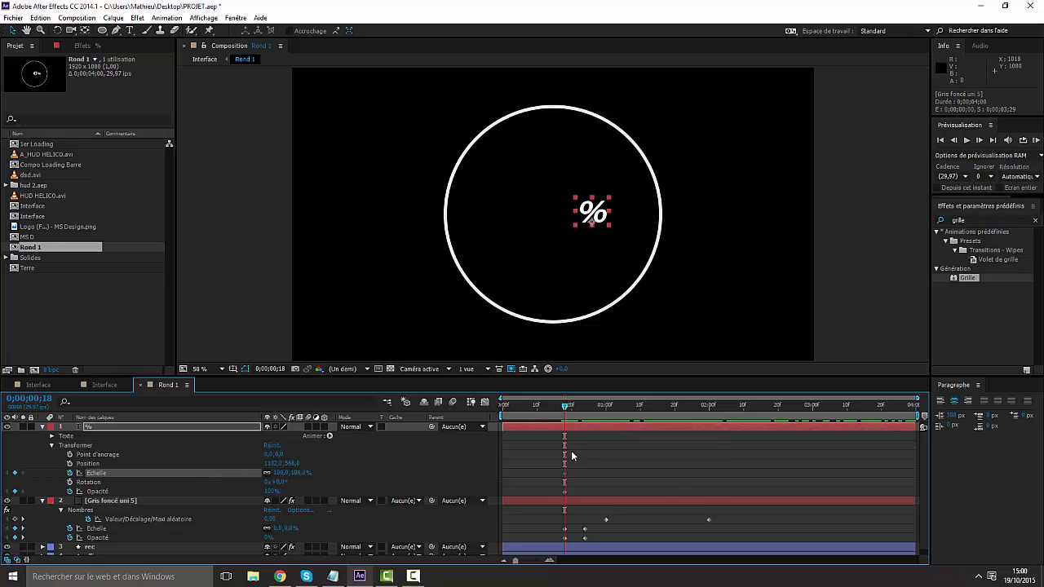
left_click_drag(272, 493, 171, 495)
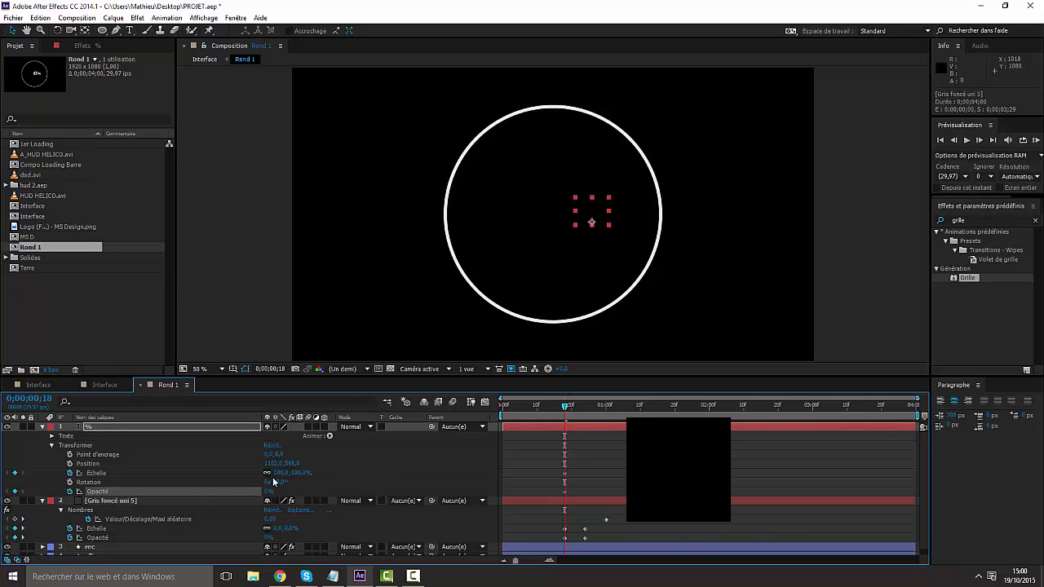
left_click(280, 474)
key("BackSpace")
type("0")
key("Return")
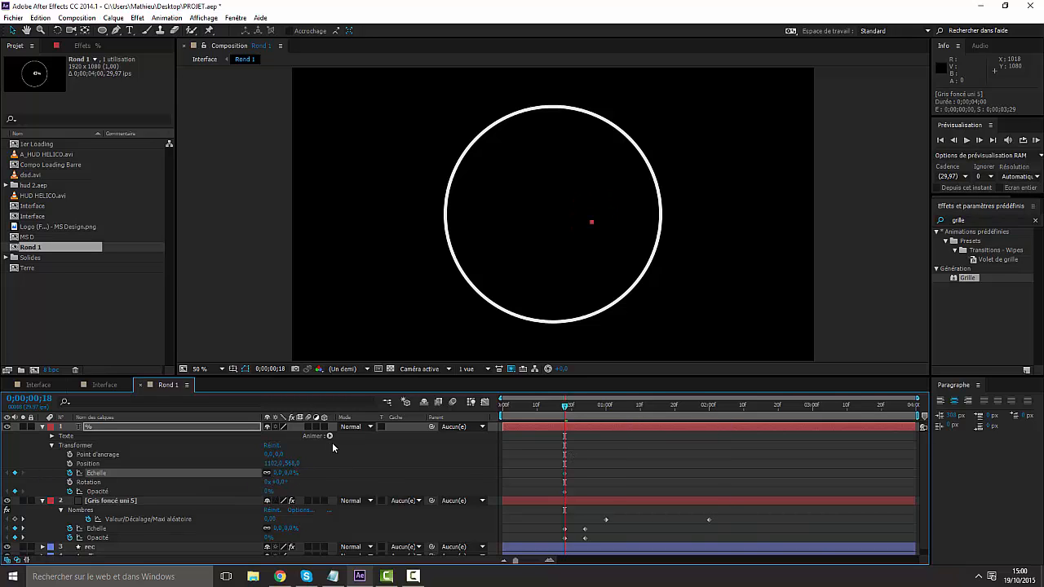
Step: At 0;00;00;24, keyframe the % text layer's Opacité and Echelle at 100%
left_click_drag(570, 408, 585, 406)
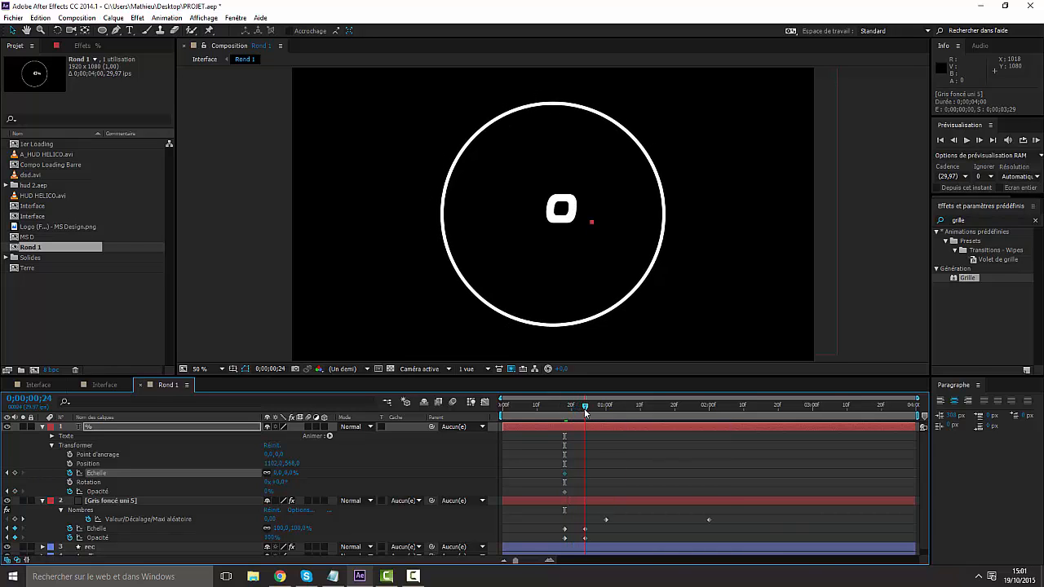
left_click(272, 492)
type("100")
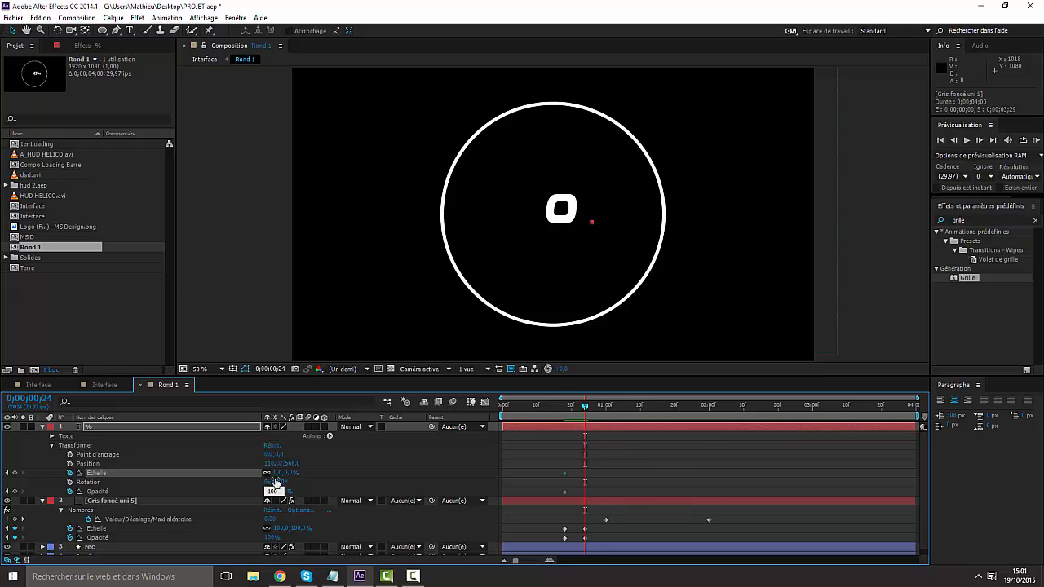
left_click(279, 474)
key("Caps_Lock")
type("100")
key("Return")
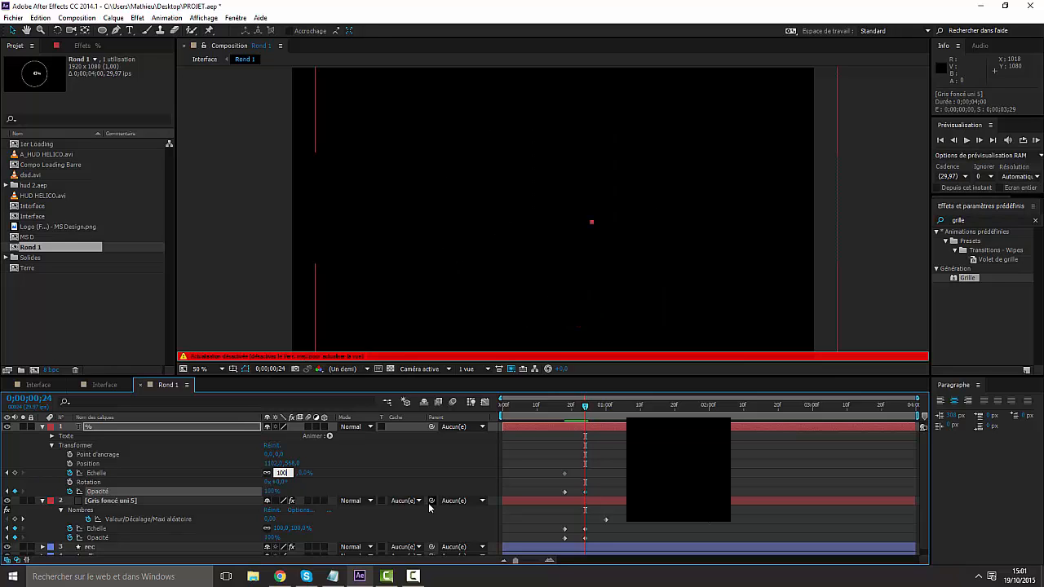
key("Caps_Lock")
Step: Scrub through the counter animation and move the last Valeur/Décalage/Maxi aléatoire keyframe of the Nombres effect to 0;00;02;10
left_click_drag(585, 415, 644, 414)
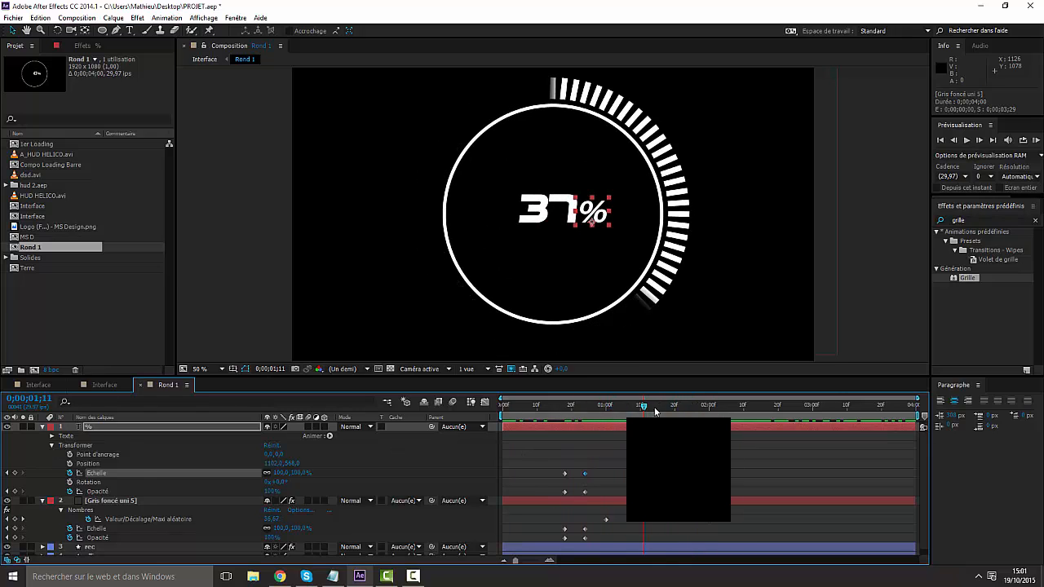
left_click(854, 406)
left_click_drag(867, 419, 765, 439)
left_click(744, 520)
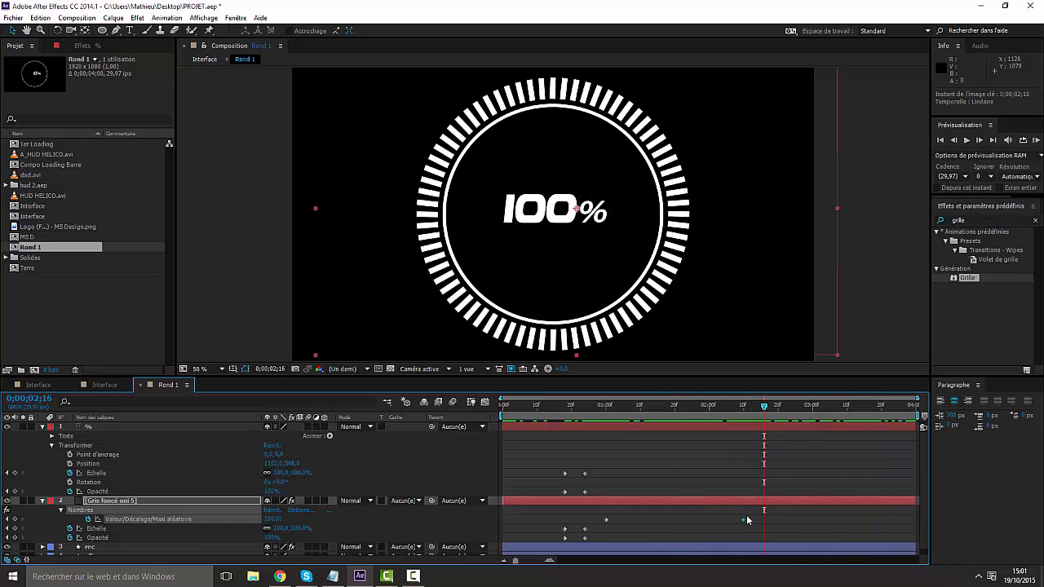
Step: Try moving the counter's last Valeur/Décalage/Maxi aléatoire keyframe to 0;00;03;00 and preview the animation
mouse_move(794, 525)
left_mouse_down()
mouse_move(848, 521)
mouse_move(812, 525)
left_mouse_up()
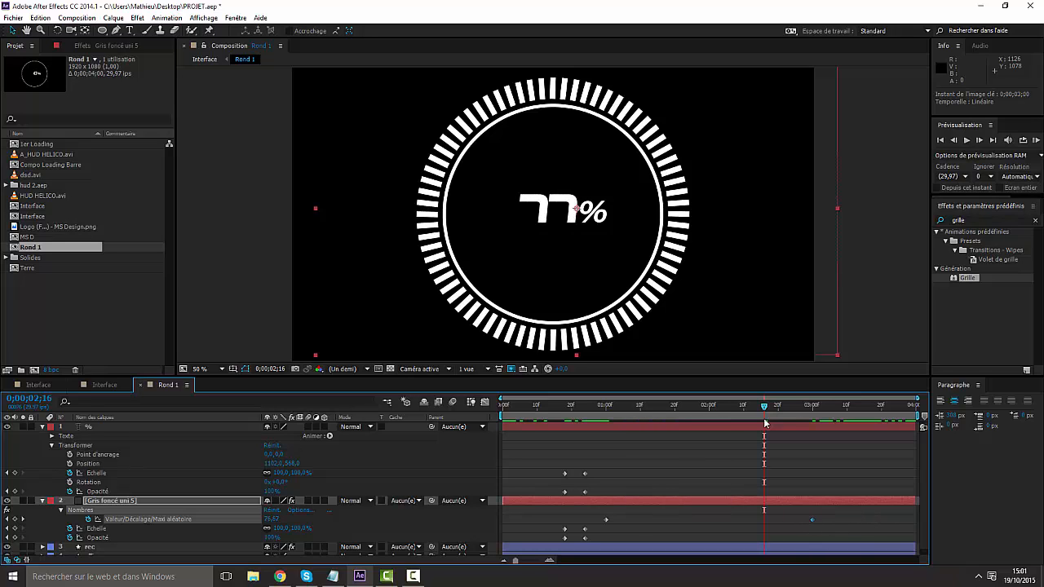
key("space")
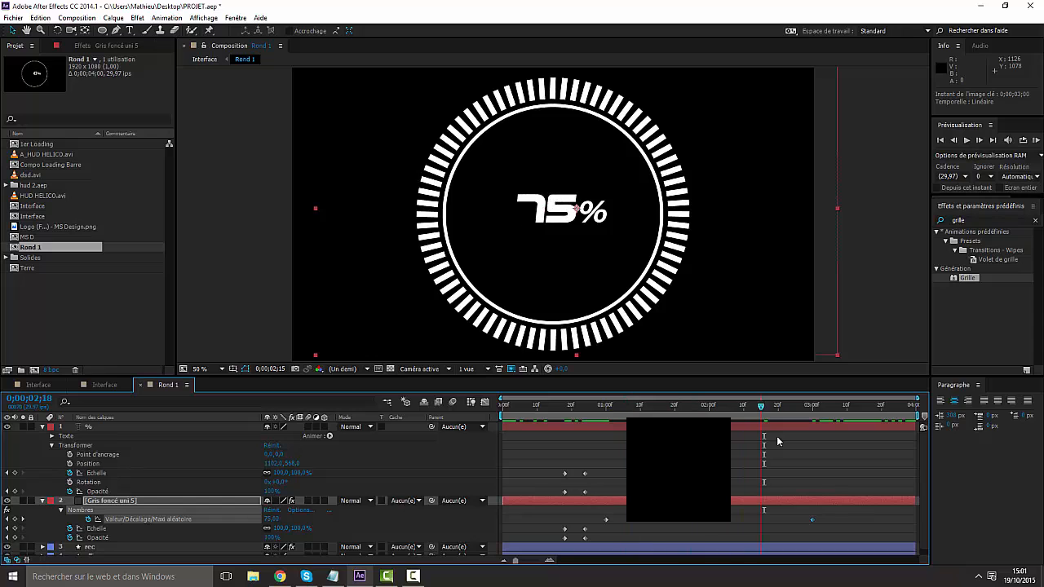
key("space")
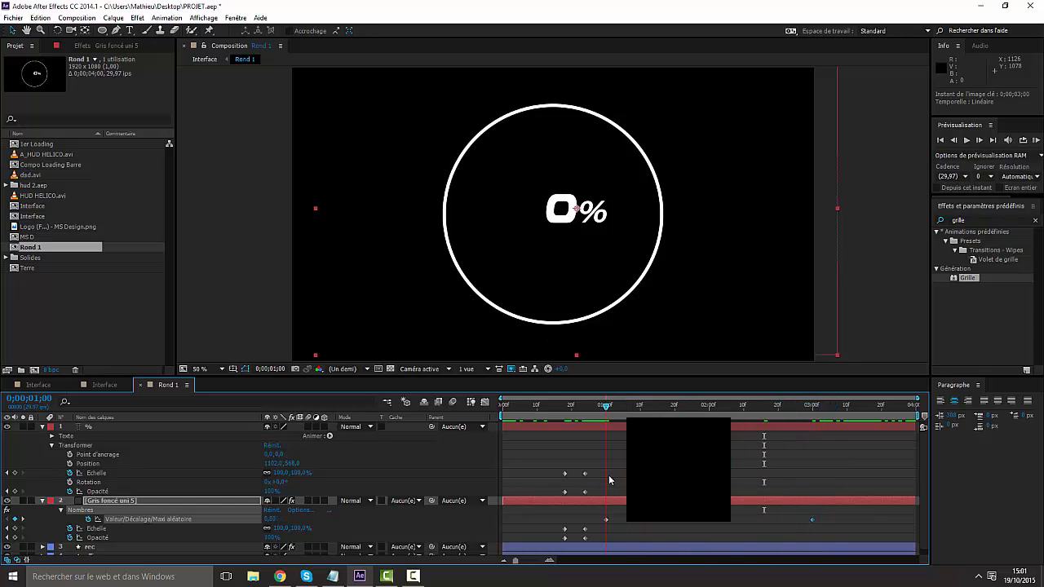
Step: Collapse the [Gris foncé uni 5] layer and undo the last move of its counter keyframe
left_click(50, 501)
left_click(43, 501)
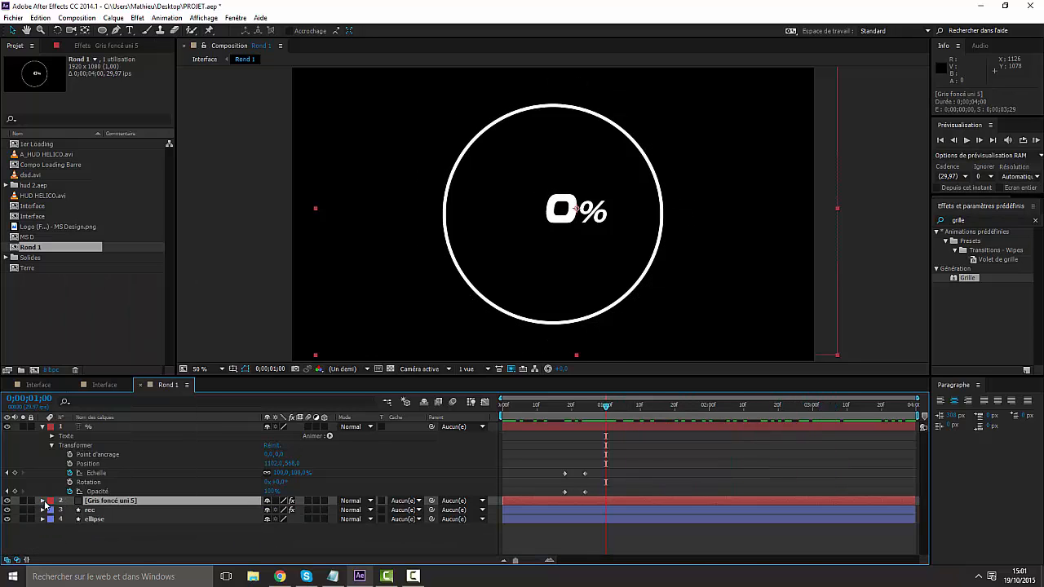
left_click(97, 520)
left_click(96, 510)
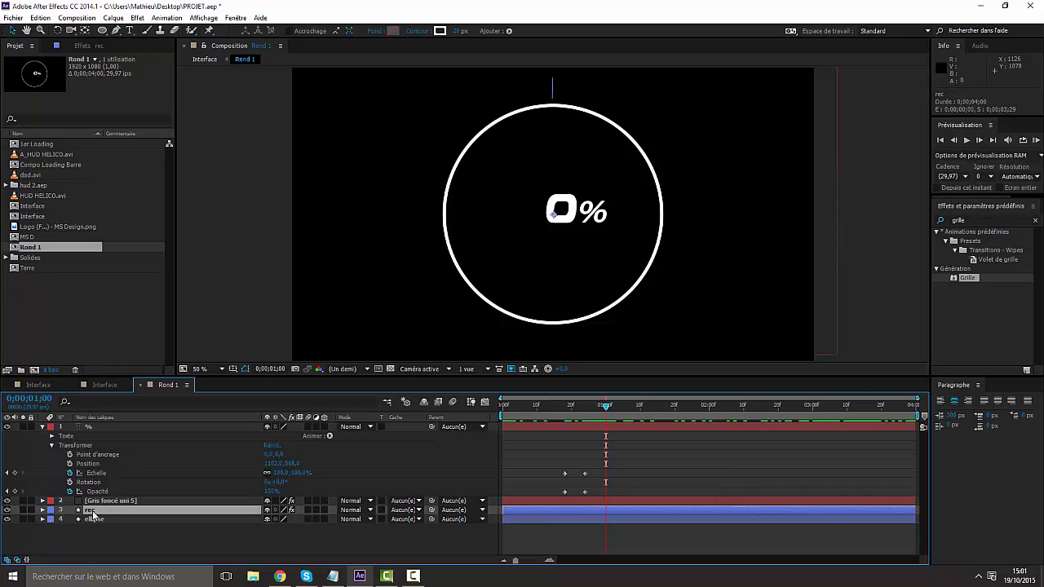
key("Home")
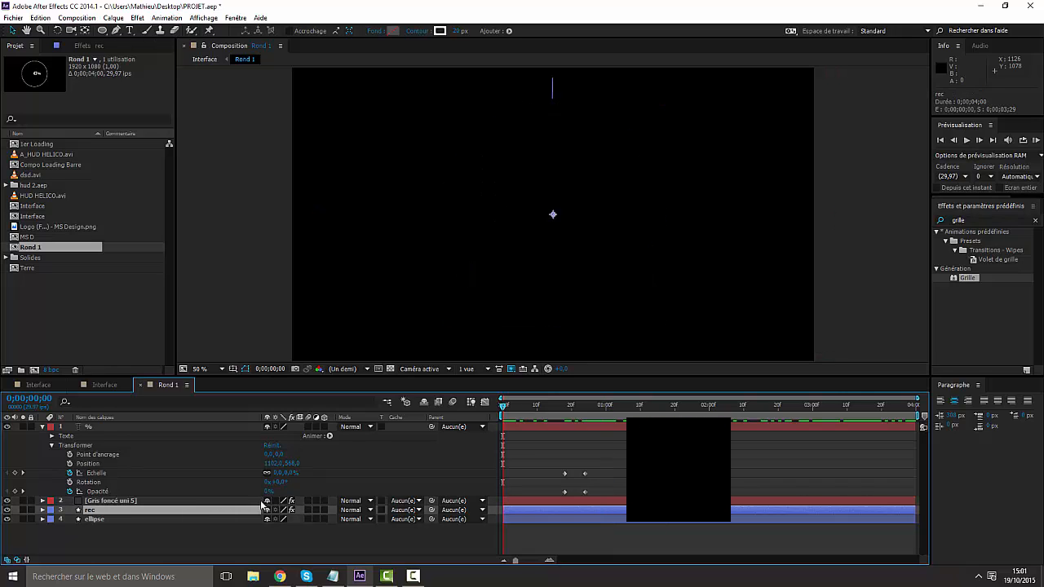
key("ctrl+z")
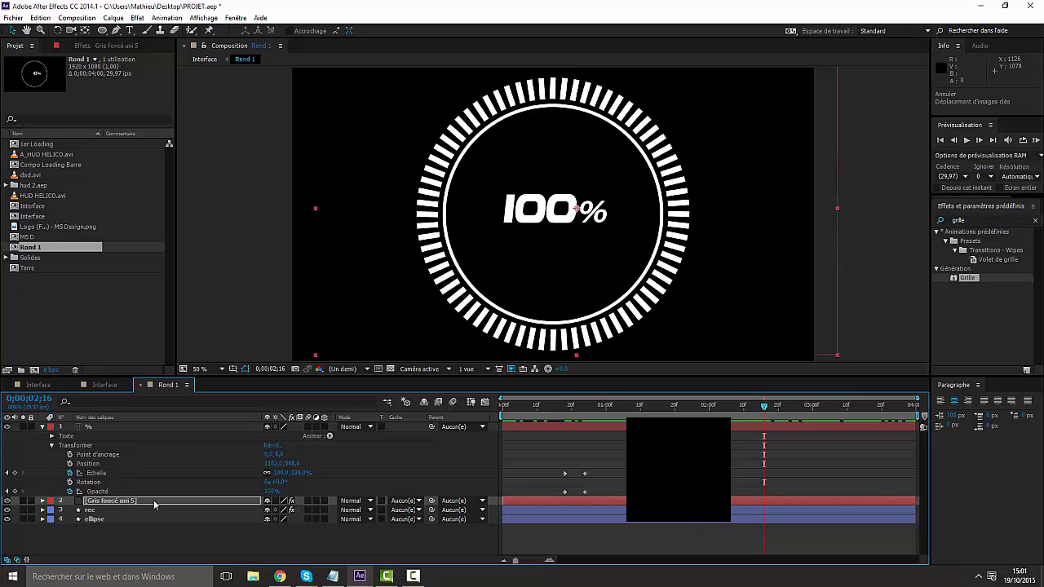
Step: Move the rec layer's last Volet radial Pourcentage keyframe to 0;00;02;16 and preview the animation
left_click(154, 510)
key("u")
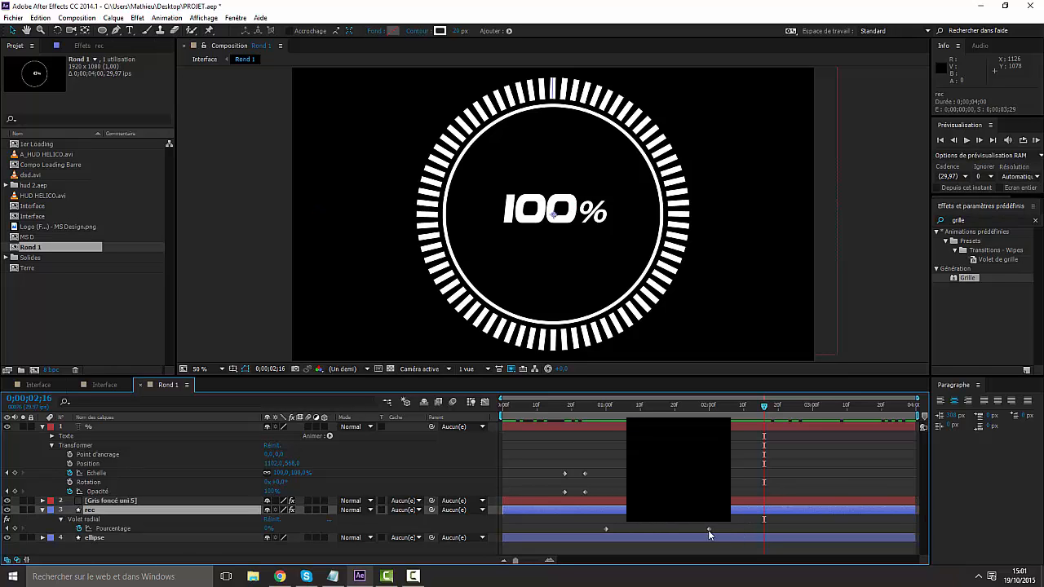
left_click_drag(709, 530, 765, 530)
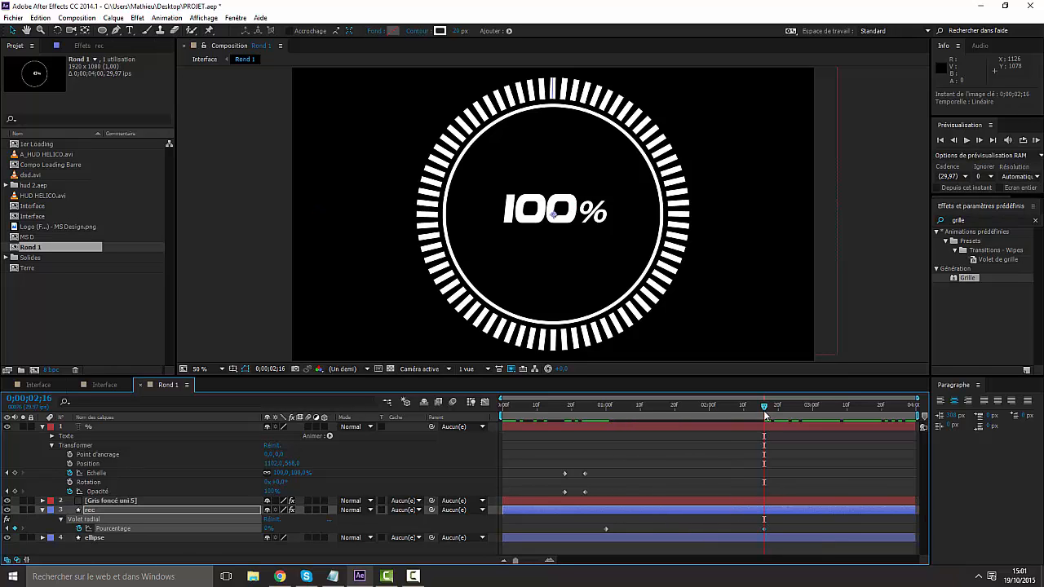
key("space")
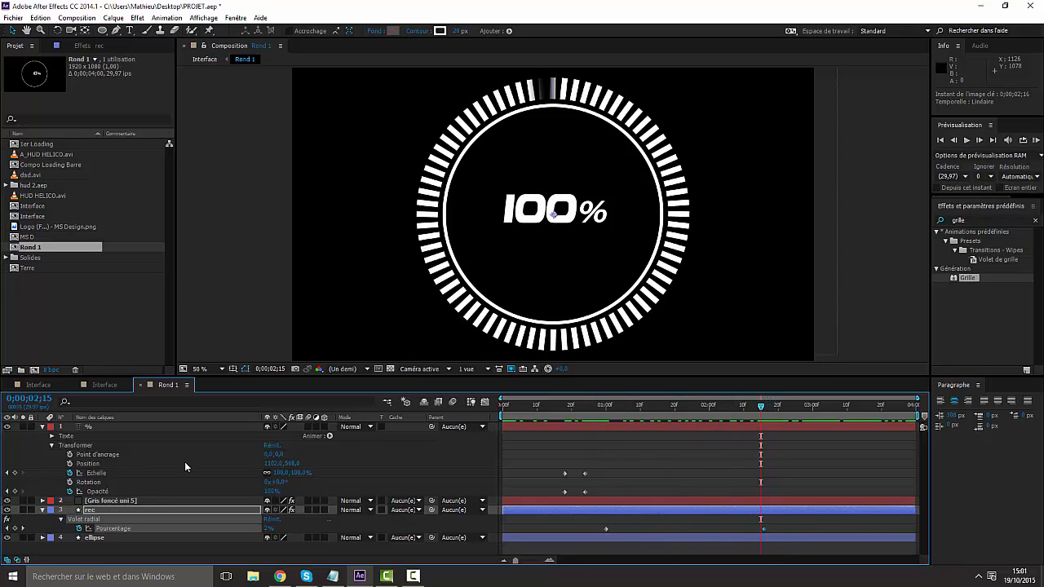
Step: Align the counter's last Valeur/Décalage/Maxi aléatoire keyframe and the rec layer's last Volet radial Pourcentage keyframe at 0;00;02;15
left_click(45, 428)
left_click(43, 427)
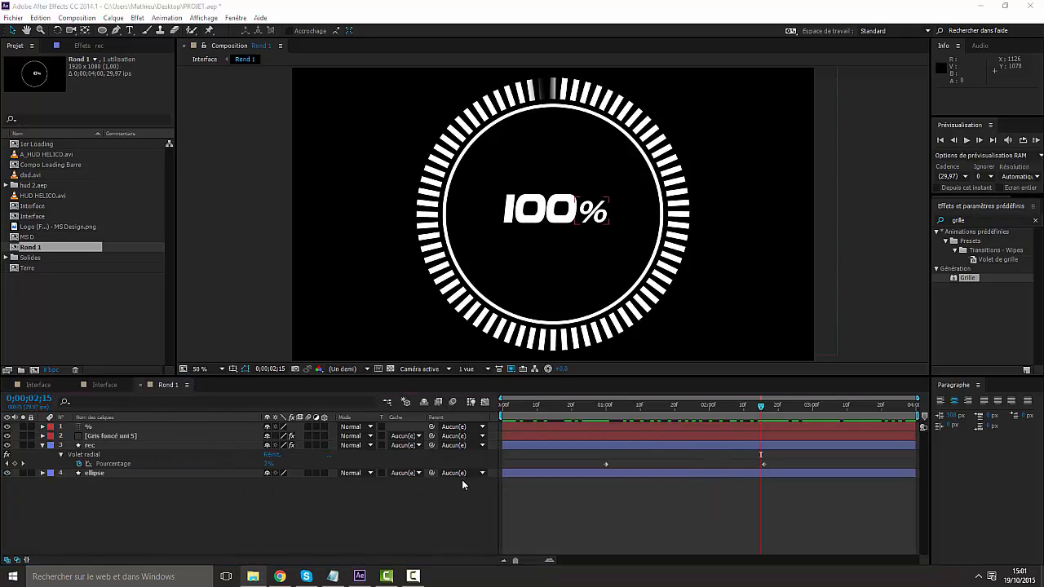
left_click(105, 438)
key("u")
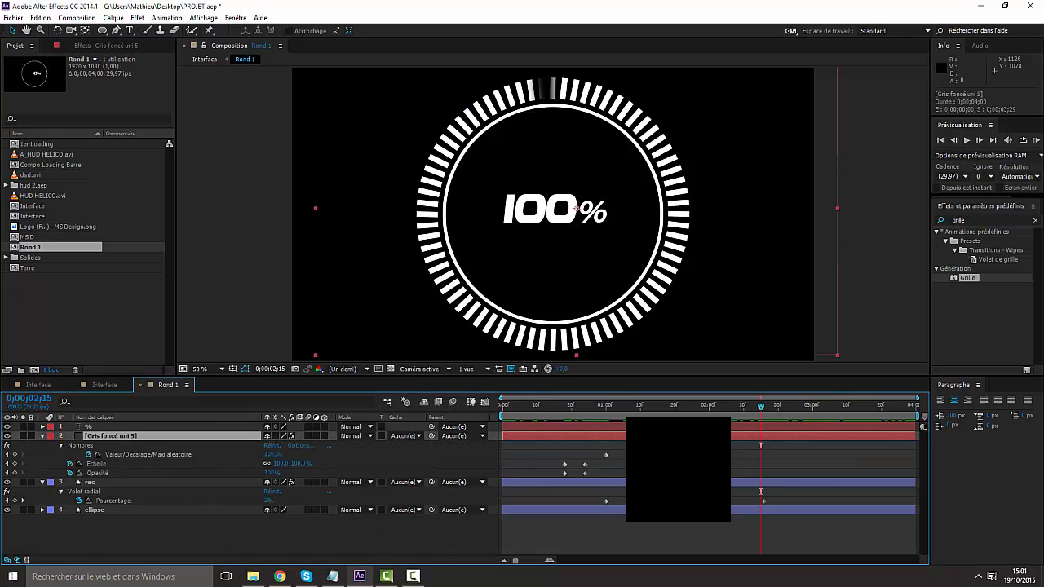
left_click_drag(709, 454, 761, 460)
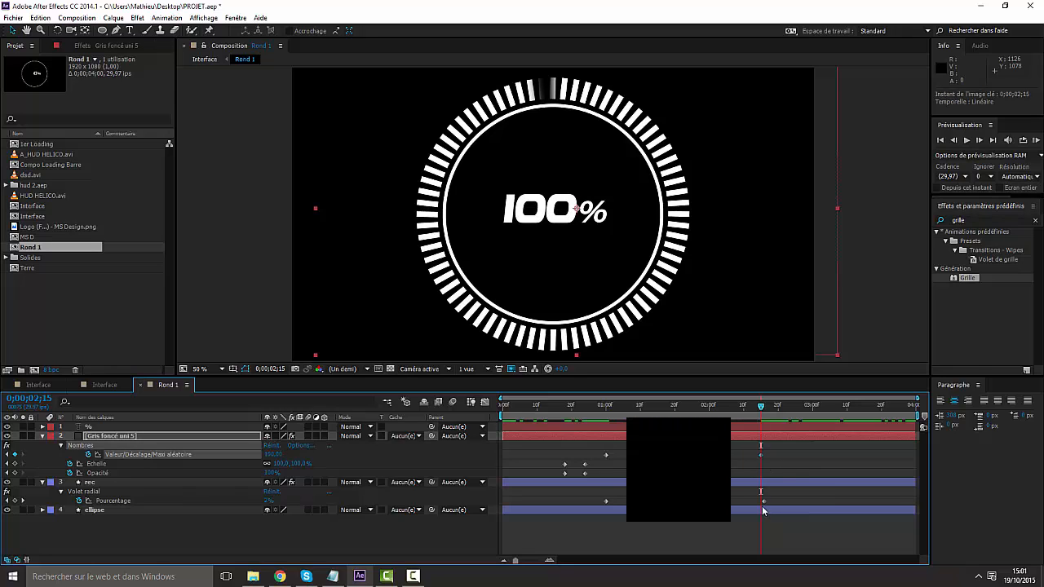
left_click_drag(765, 503, 761, 501)
Step: Add Opacité and Echelle keyframes holding the current values on the % layer at 0;00;03;00
left_click_drag(762, 408, 833, 443)
left_click(816, 447)
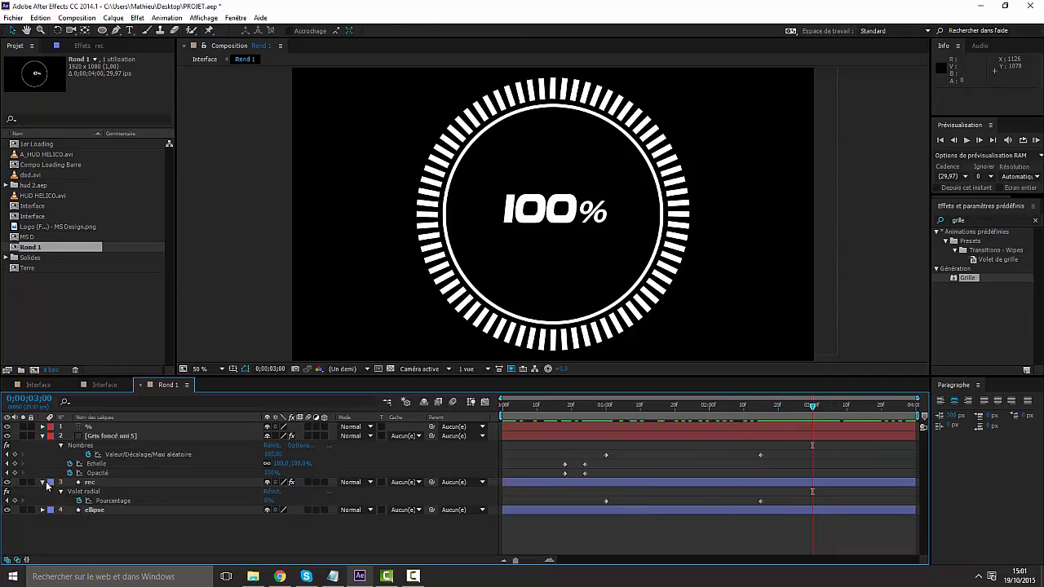
left_click(45, 484)
left_click(44, 438)
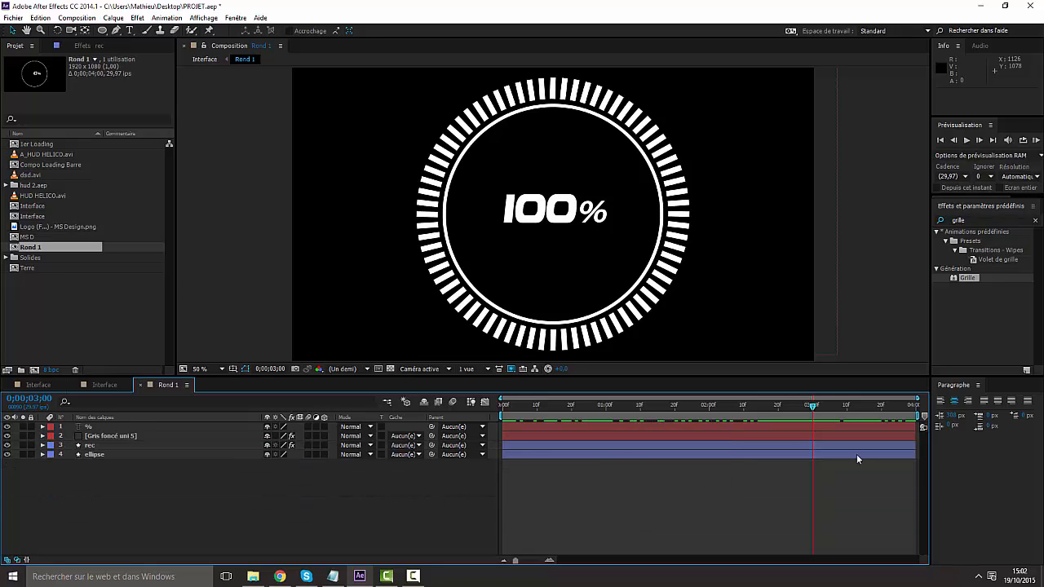
left_click(88, 437)
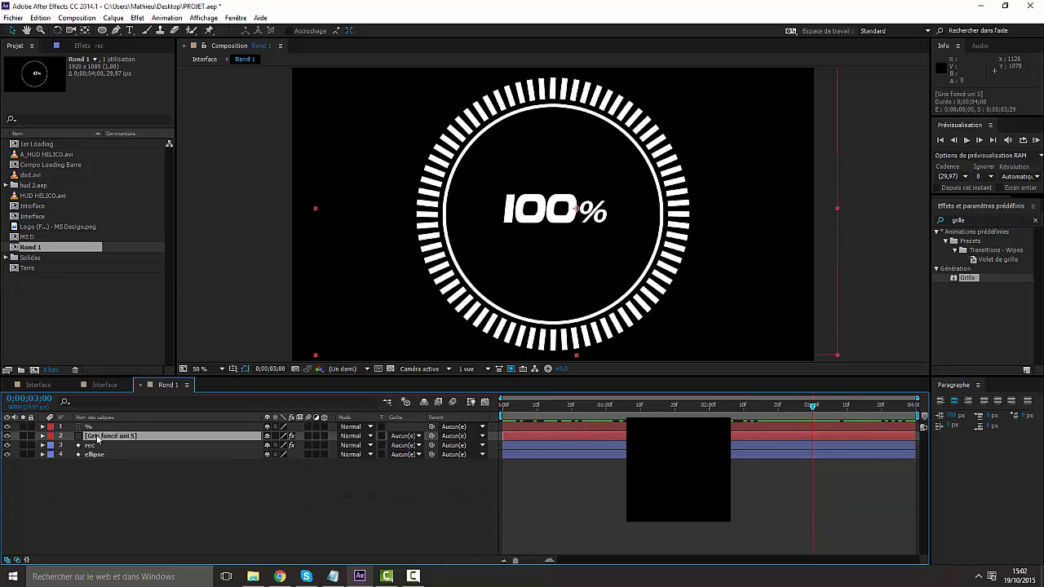
left_click(42, 426)
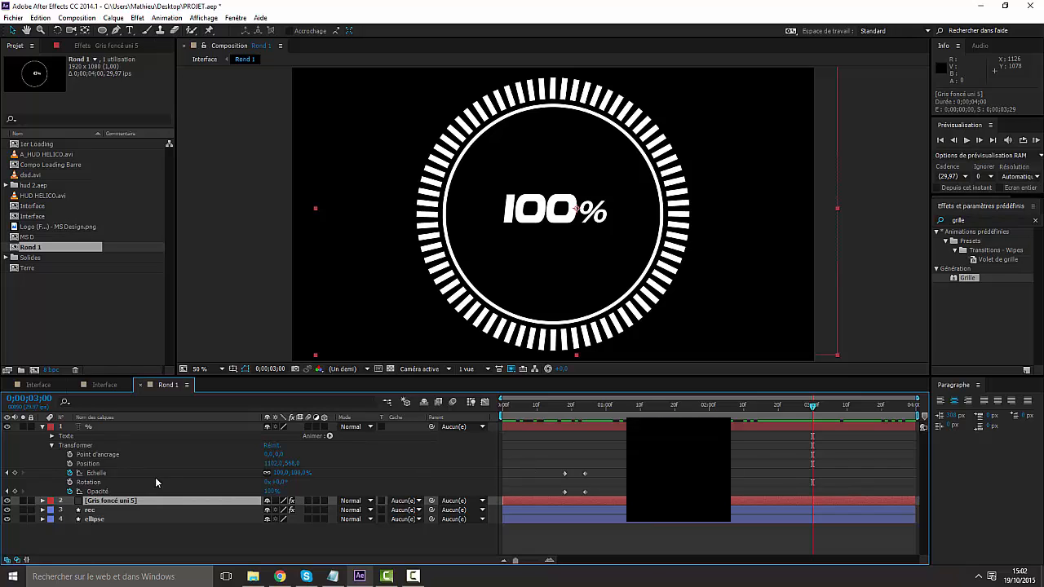
left_click(272, 491)
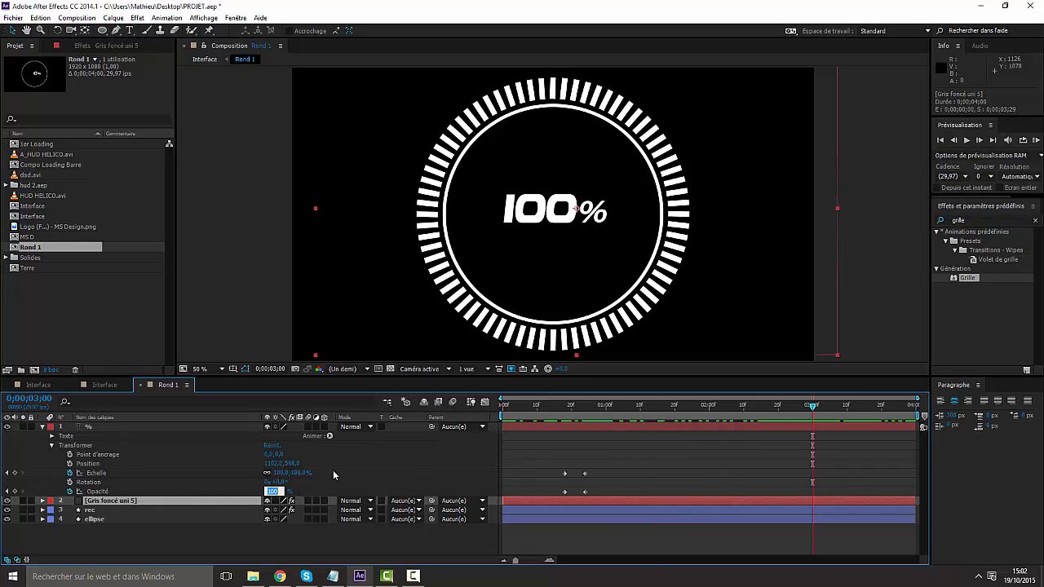
left_click(238, 533)
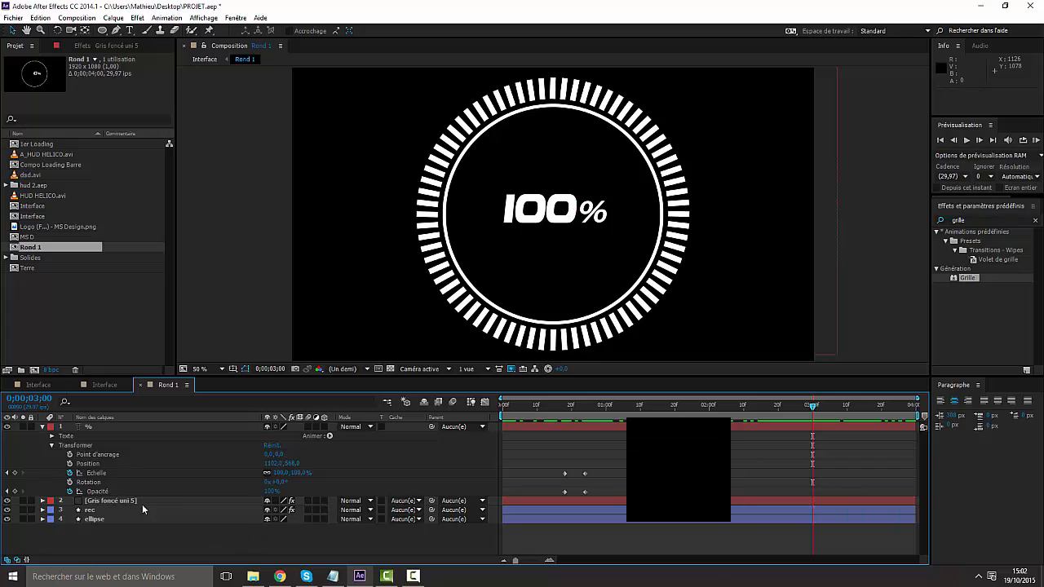
left_click(14, 492)
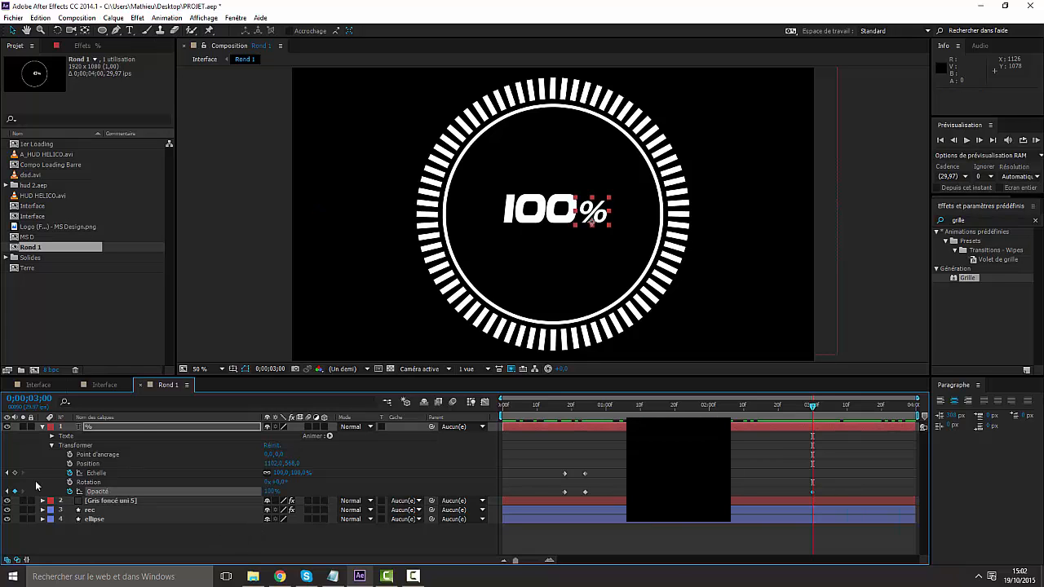
left_click(15, 473)
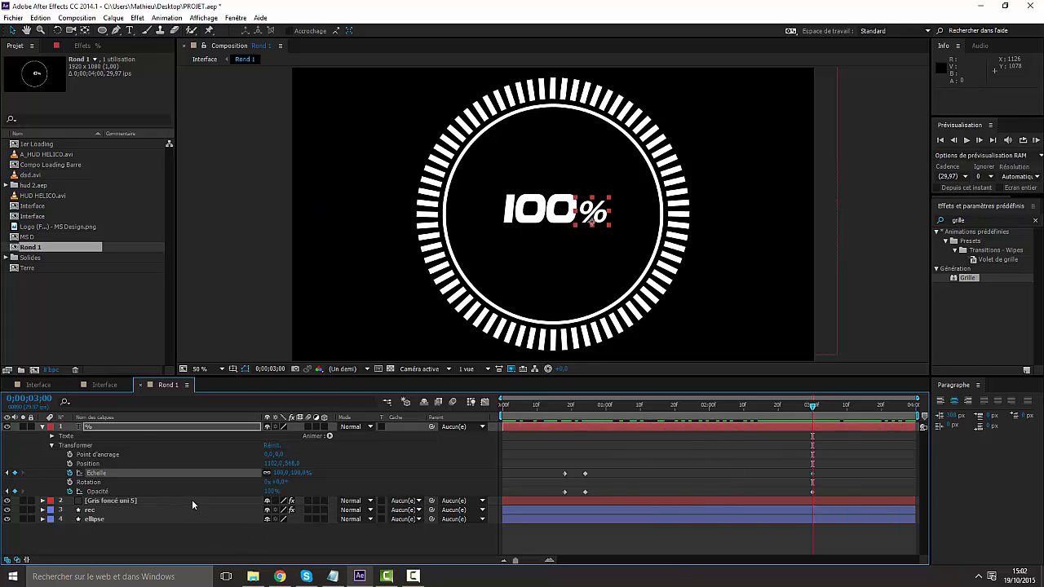
Step: Set the % layer's Opacité and Echelle to 0% at 0;00;03;06 and restore the composition display refresh
left_click(832, 406)
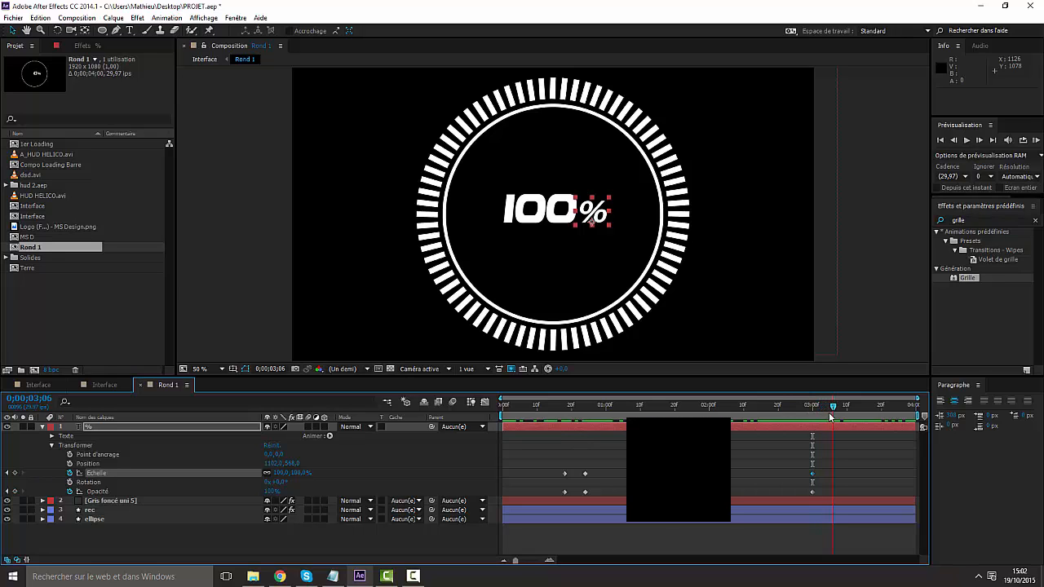
left_click(273, 492)
type("0")
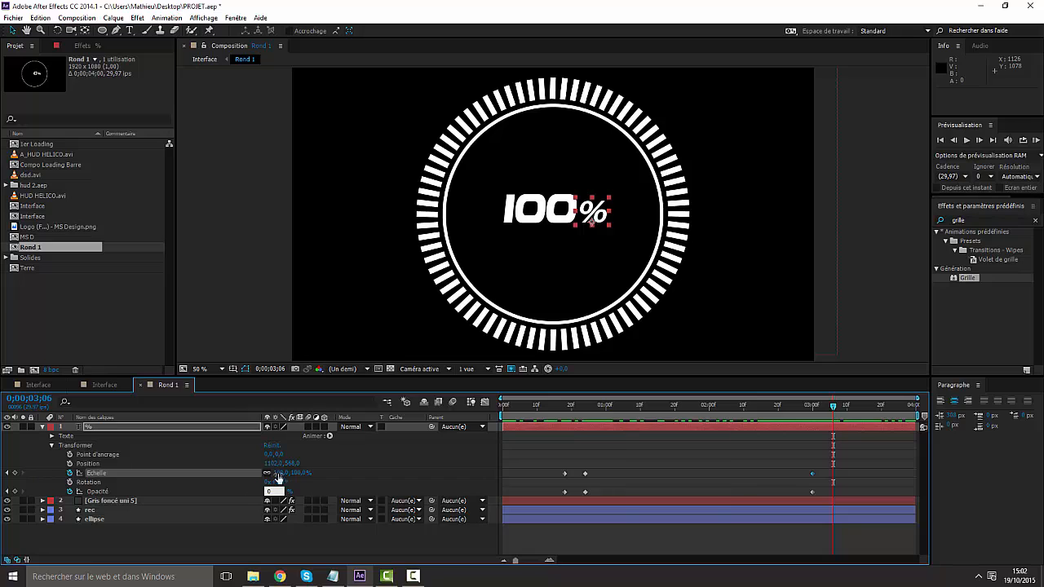
left_click(277, 473)
type("0")
key("Return")
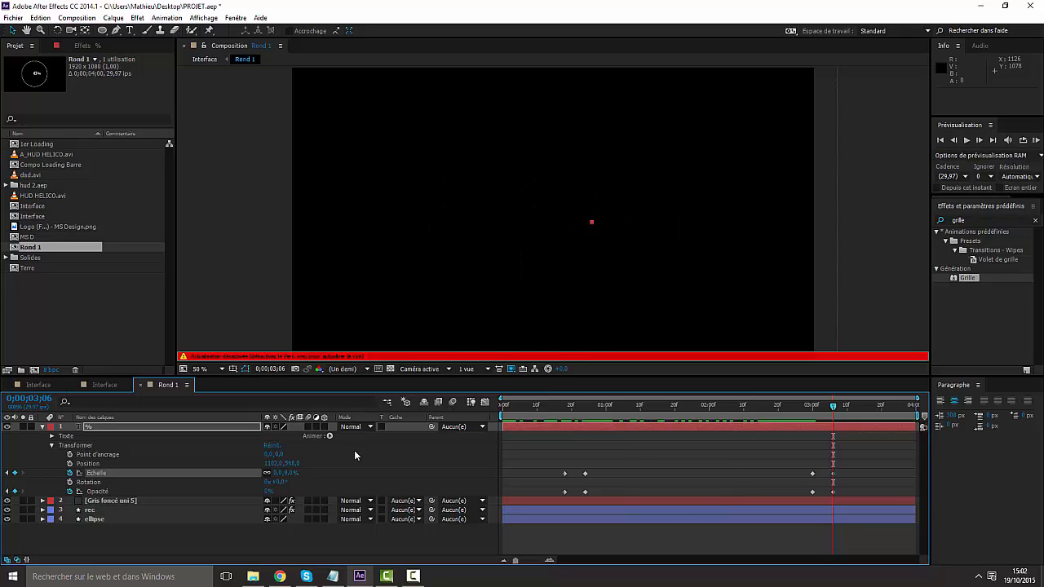
key("Caps_Lock")
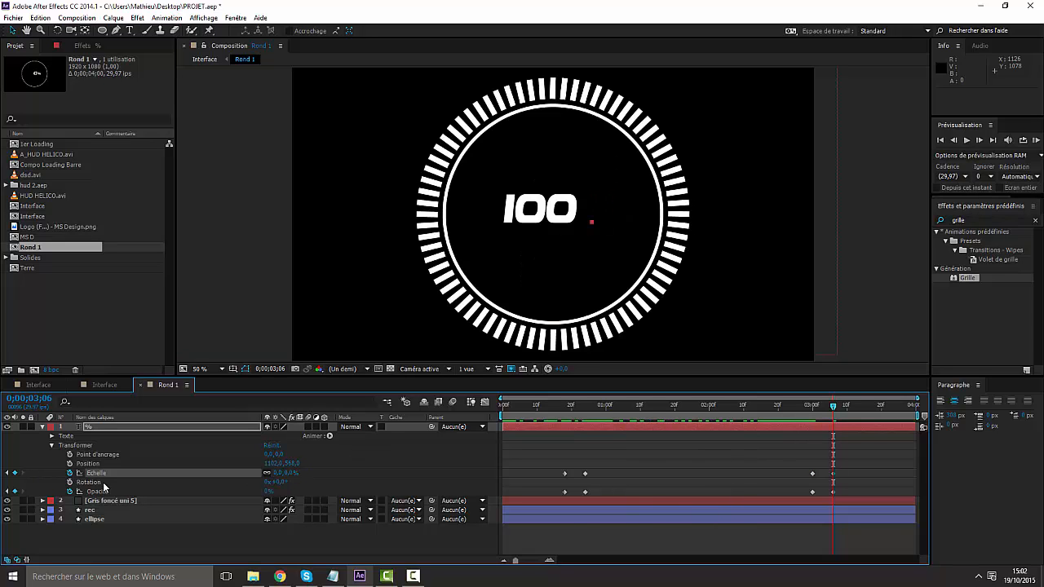
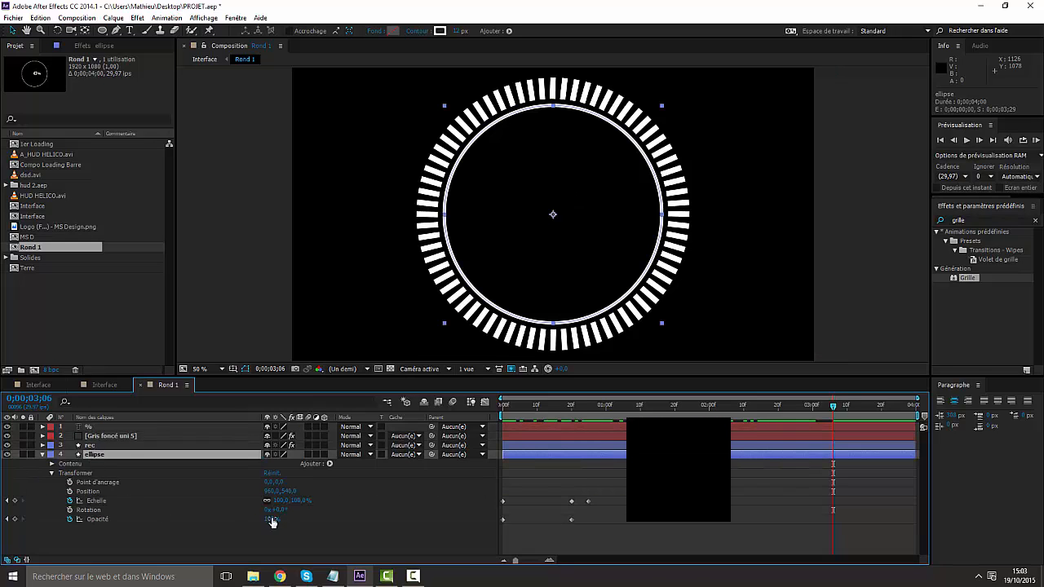
Step: Reveal the % layer's keyframes and add Echelle and Opacité keyframes to the ellipse layer at 0;00;02;26
left_click(97, 427)
key("u")
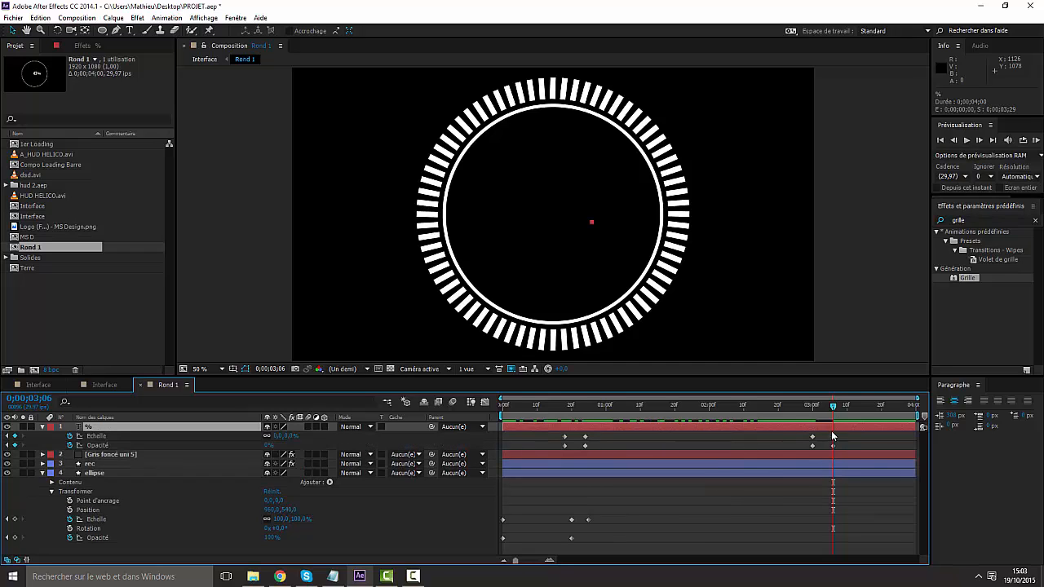
left_click_drag(835, 409, 798, 405)
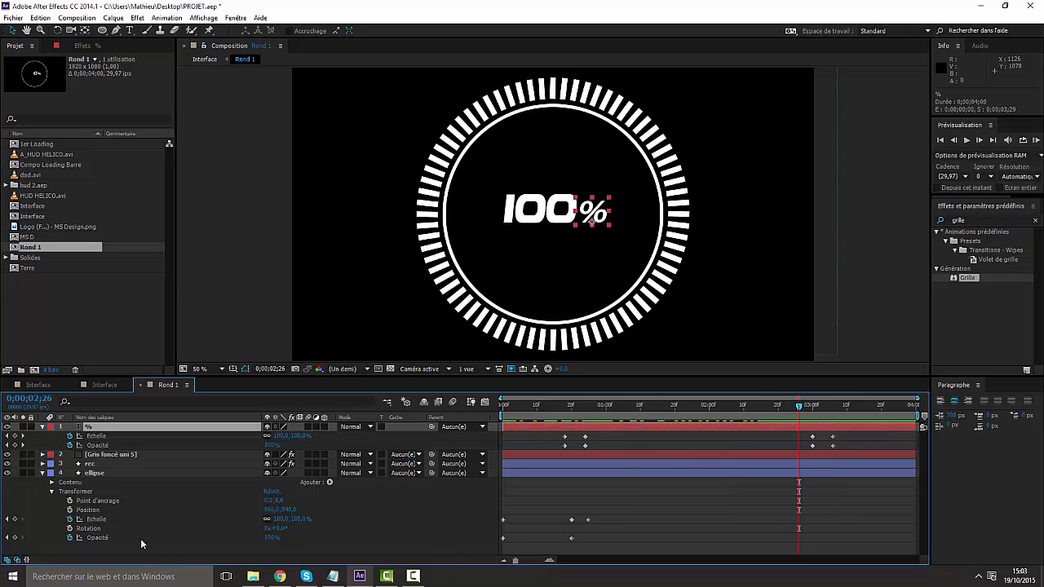
left_click(96, 474)
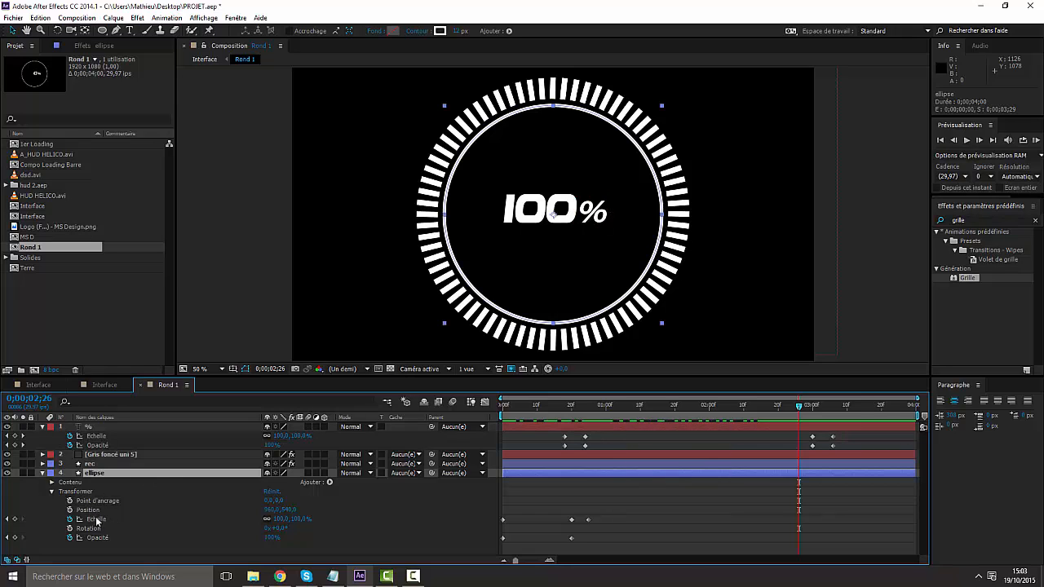
left_click(14, 519)
left_click(14, 537)
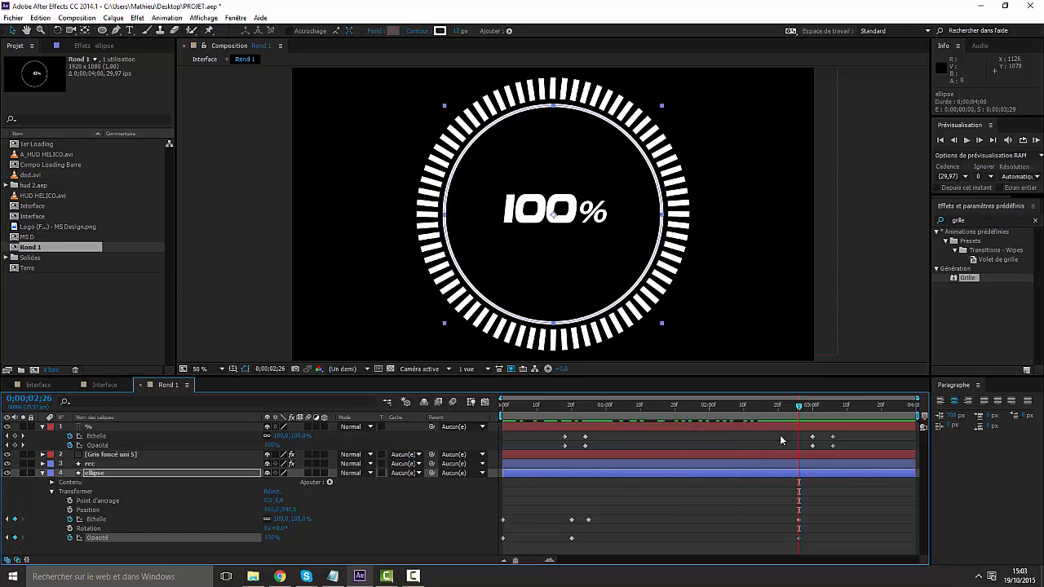
Step: At 0;00;02;29, set the ellipse layer's Echelle to 110% and add an Opacité keyframe at its current value
left_click_drag(800, 410, 809, 410)
left_click(281, 519)
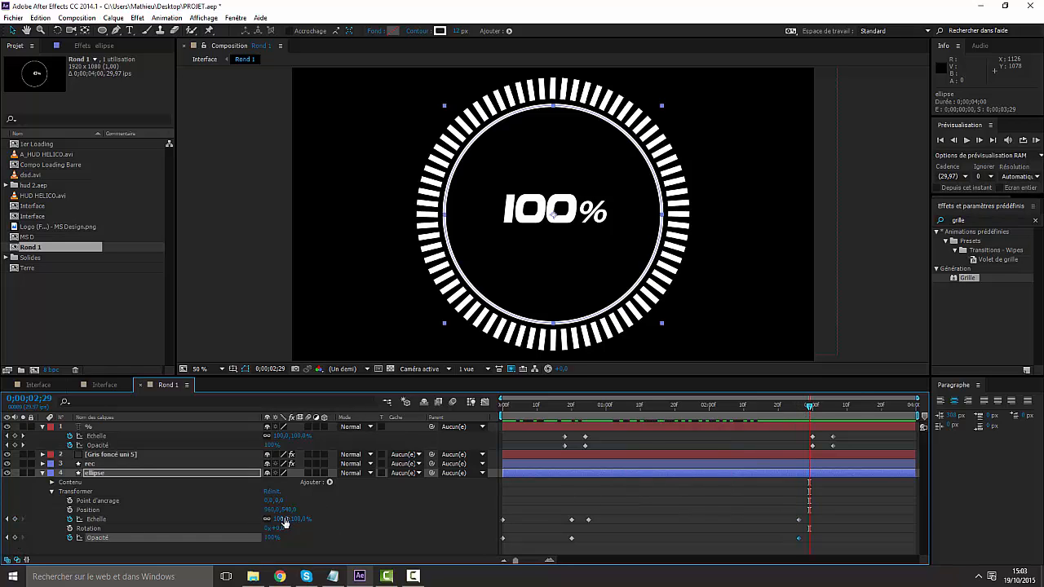
type("110")
key("Return")
key("Caps_Lock")
key("Caps_Lock")
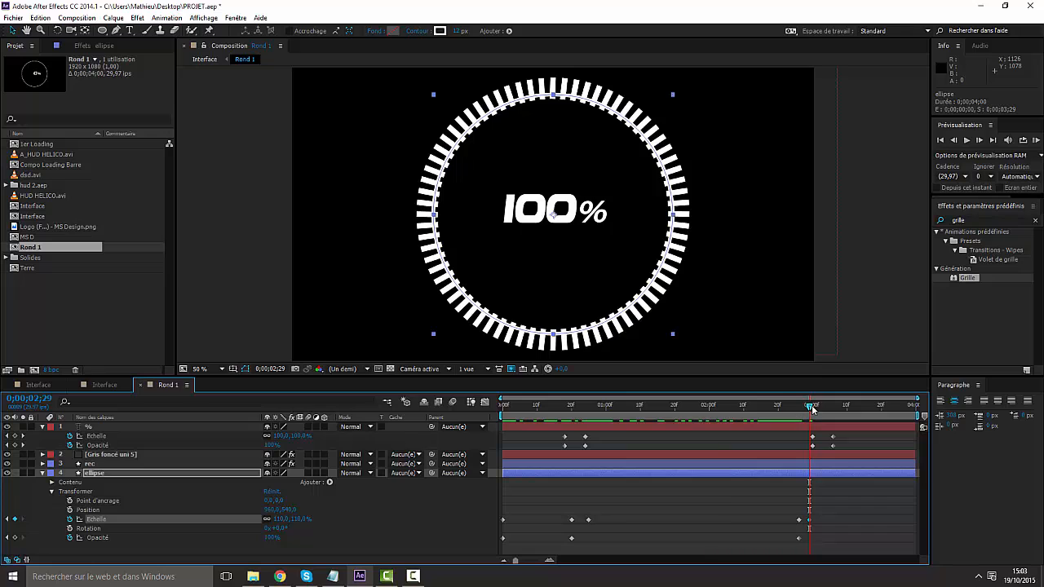
left_click(14, 538)
Step: Set the ellipse layer's Echelle and Opacité to 0% at 0;00;03;03
left_click_drag(810, 408, 822, 407)
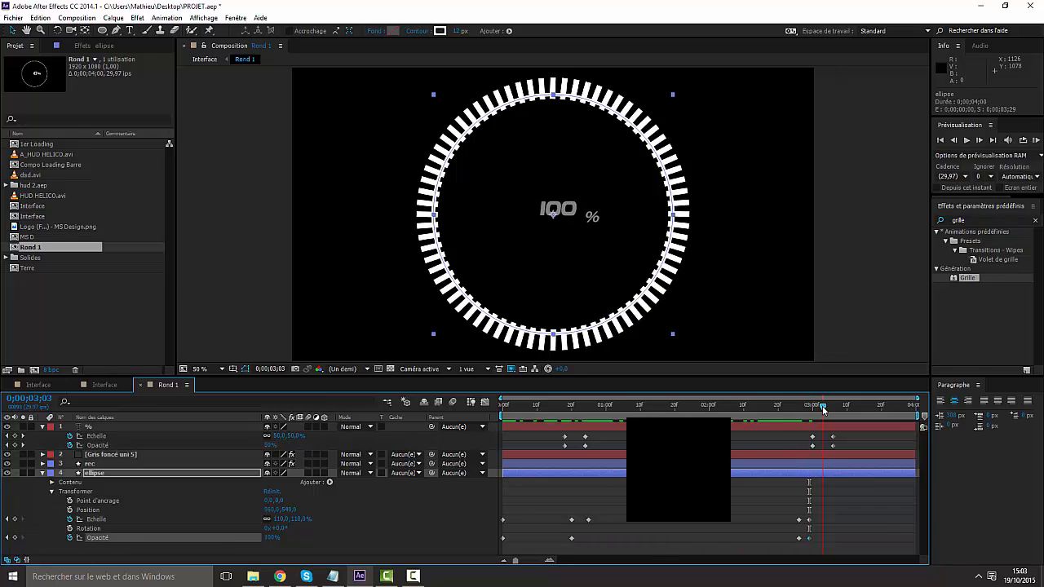
left_click(285, 521)
type("0")
key("Return")
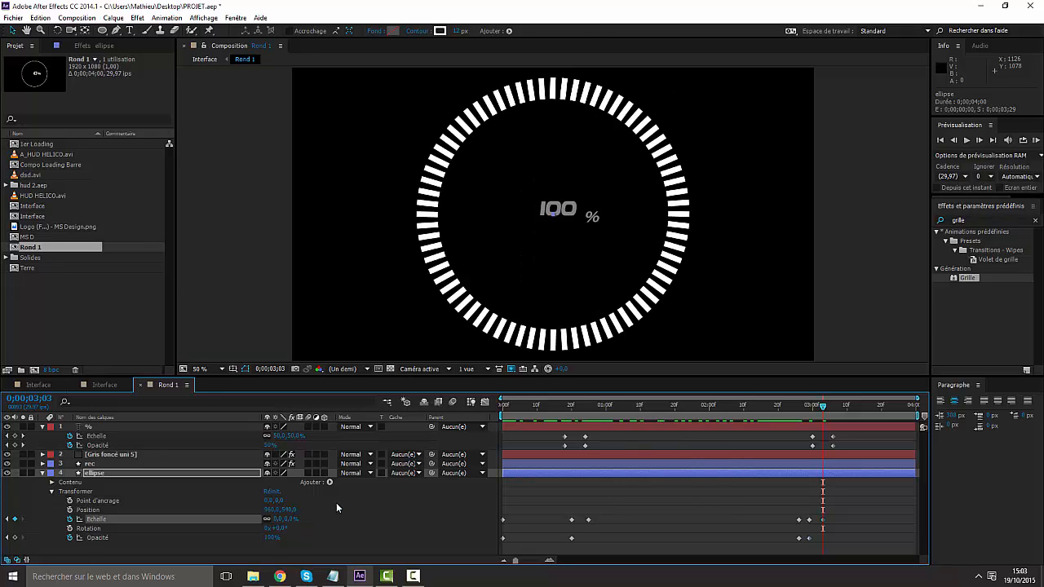
left_click(268, 539)
type("0")
key("Return")
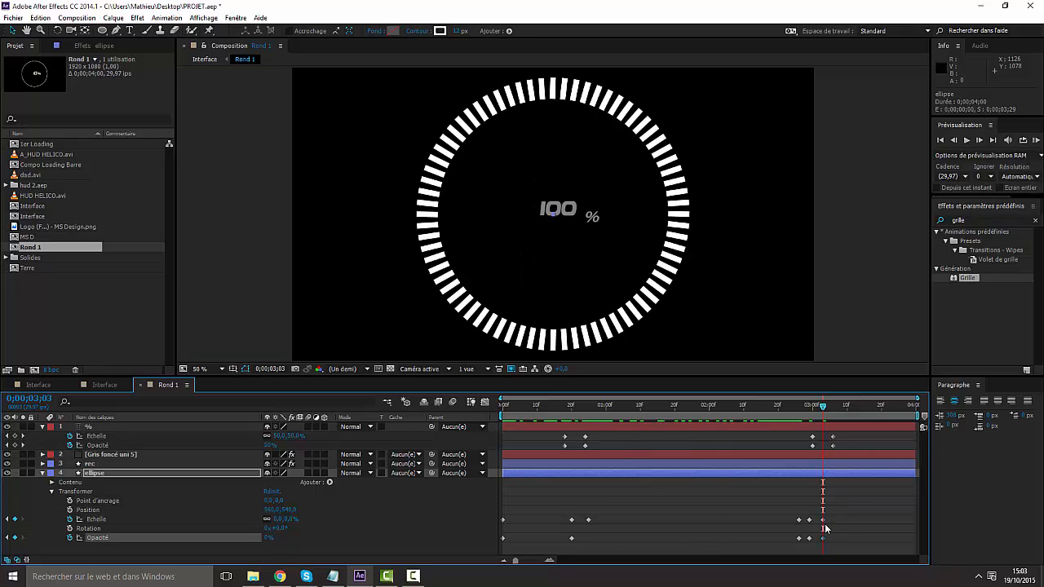
Step: Move the ellipse layer's last Echelle and Opacité keyframes to 0;00;03;05 and scrub back to 0;00;03;00
left_click_drag(827, 516, 819, 545)
left_click_drag(823, 539, 831, 541)
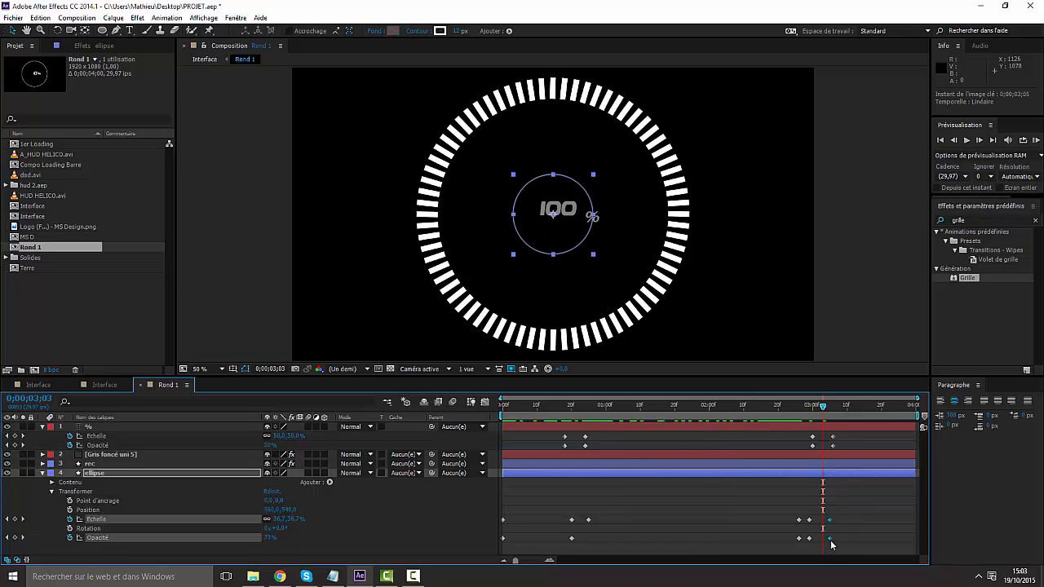
left_click_drag(825, 407, 816, 445)
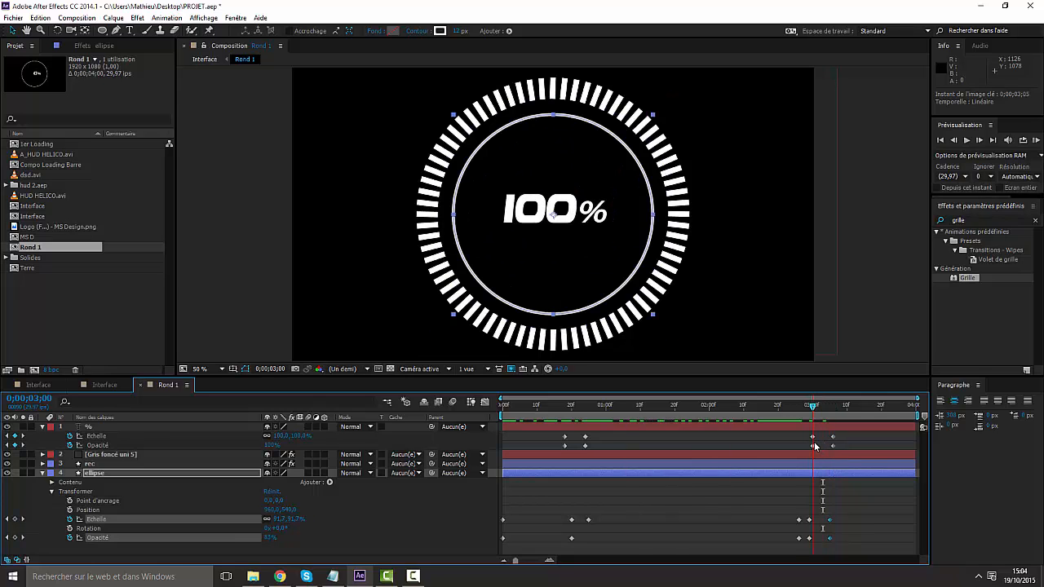
Step: Collapse the ellipse and % layers and expand the rec layer's Transformer : Répétition 1 settings
left_click(42, 473)
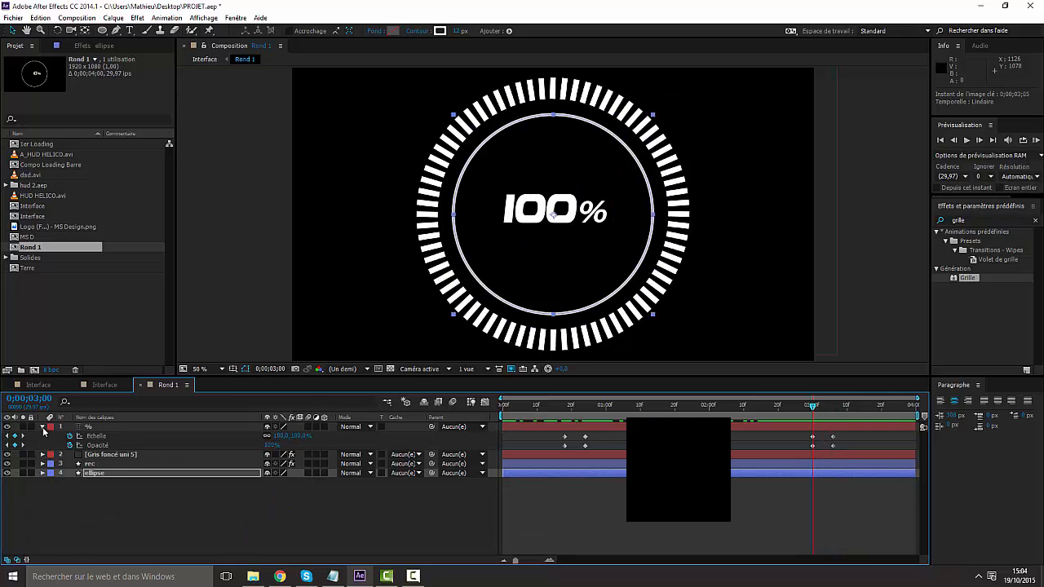
left_click(43, 427)
left_click(42, 446)
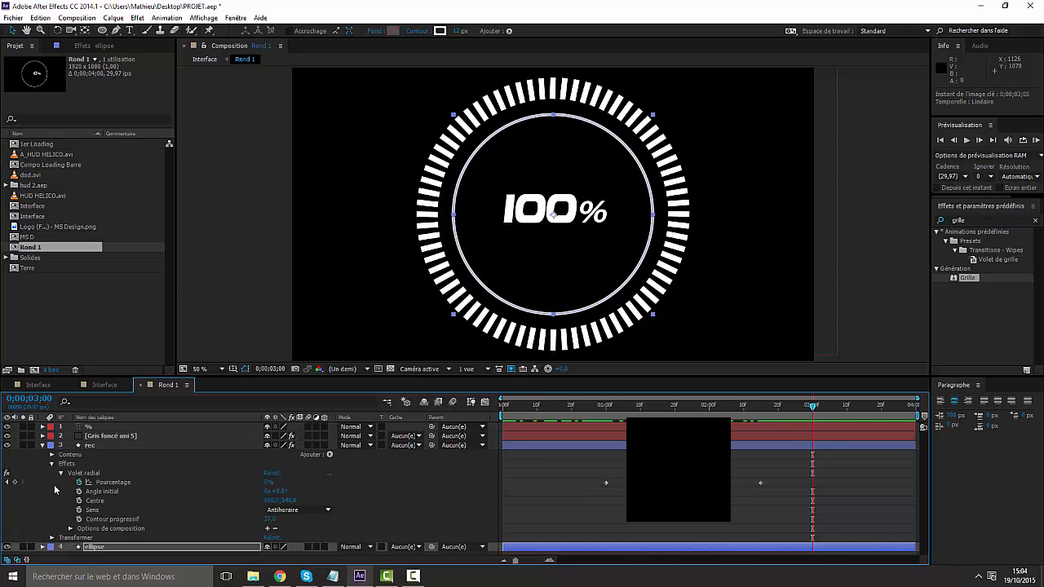
left_click(51, 463)
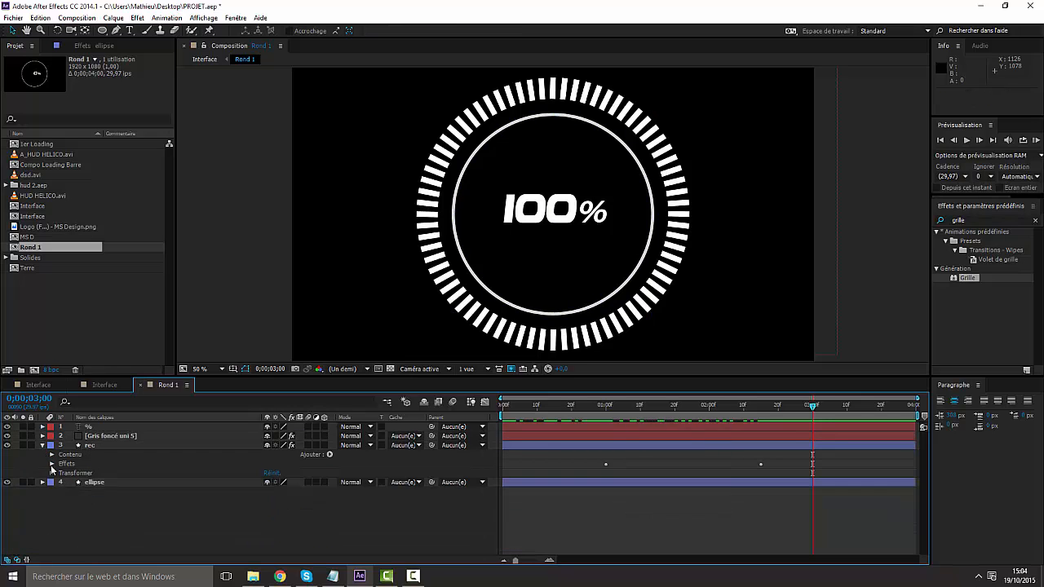
left_click(53, 454)
left_click(61, 474)
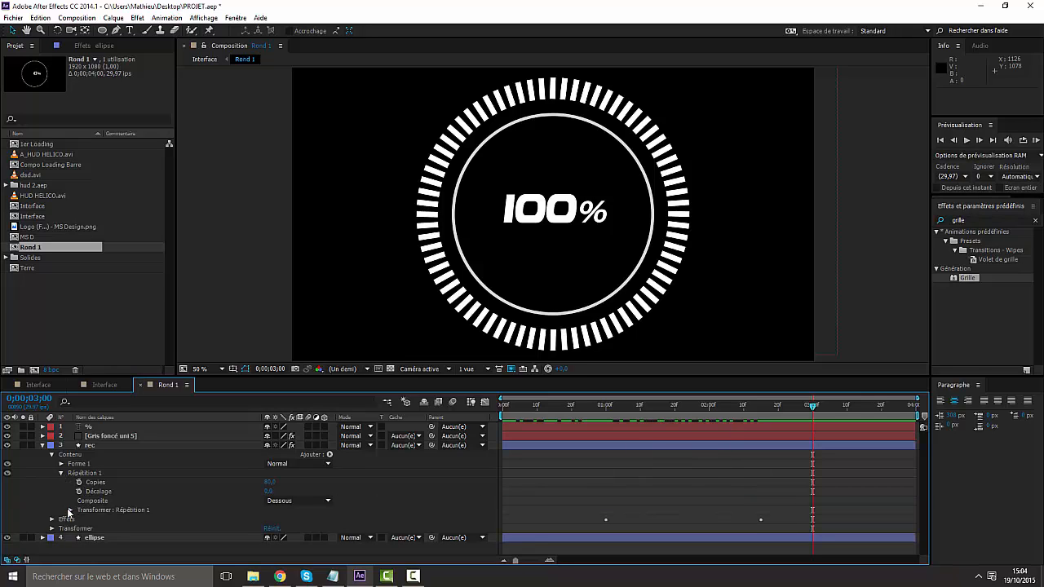
left_click(70, 510)
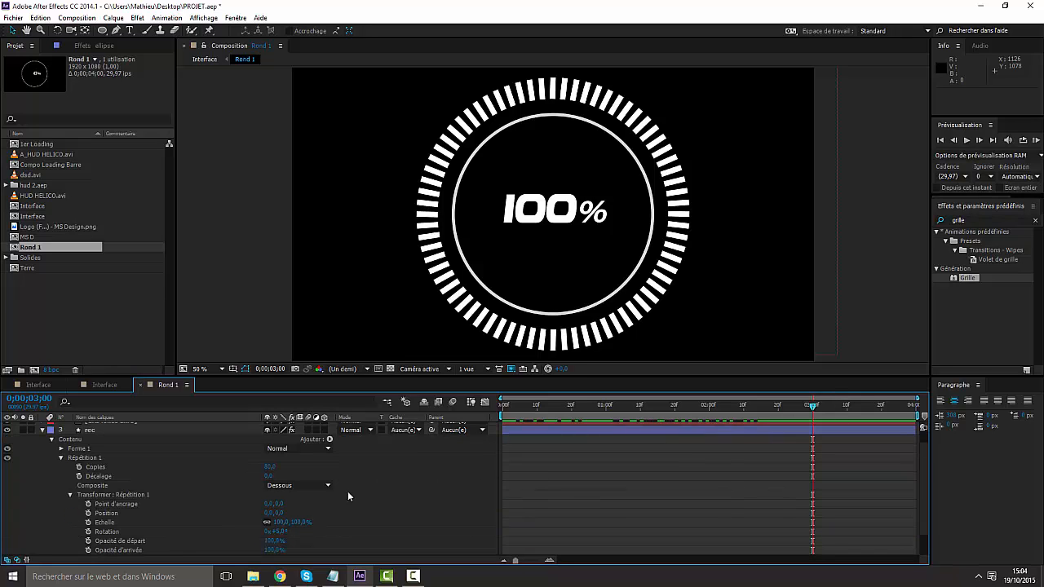
scroll(348, 491, "down", 3)
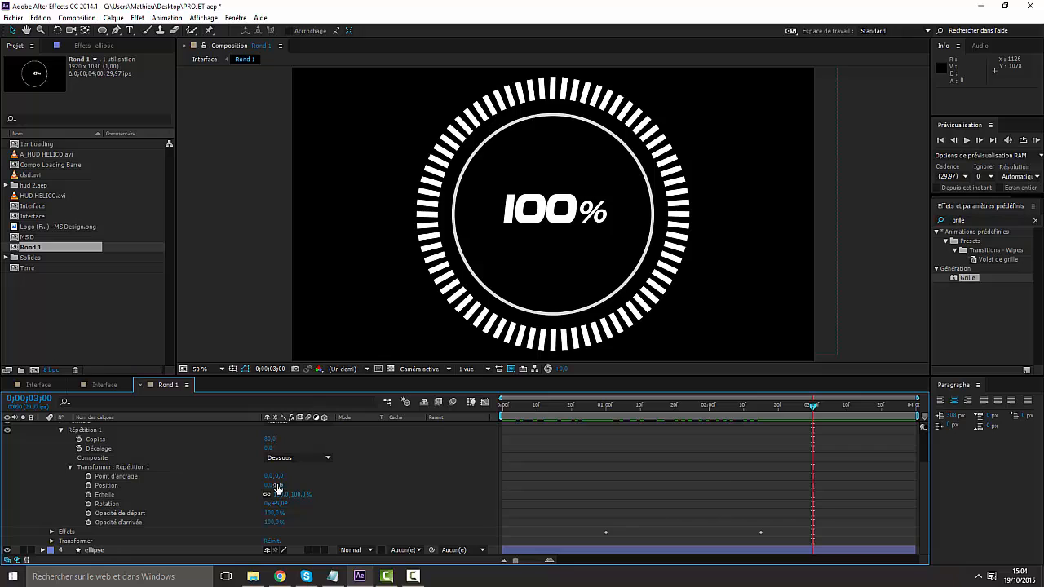
Step: Try offsetting the vertical Position in the rec layer's Transformer : Répétition 1, and undo the change
left_click_drag(269, 490, 362, 480)
key("ctrl+z")
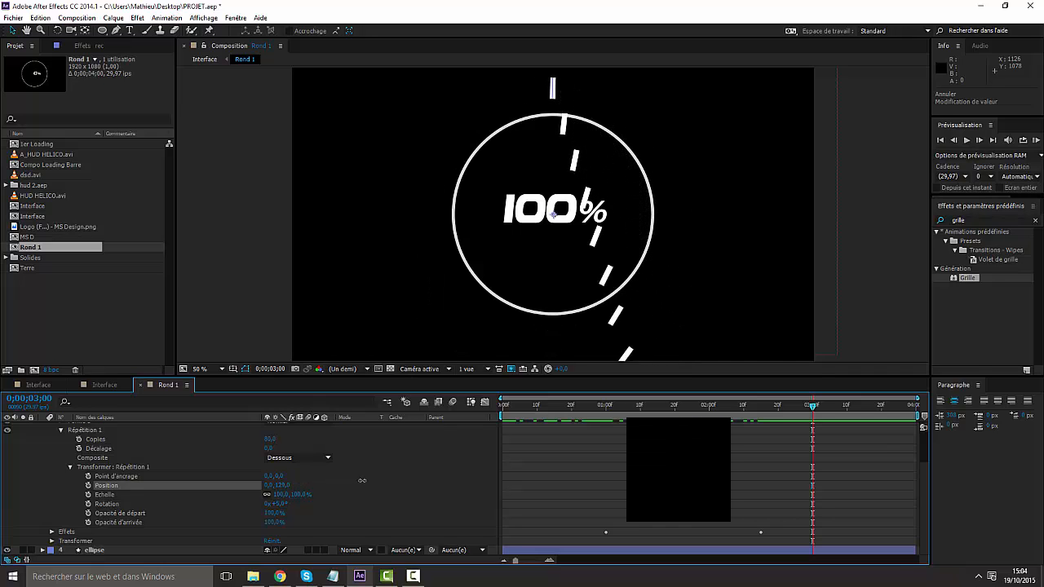
key("ctrl+z")
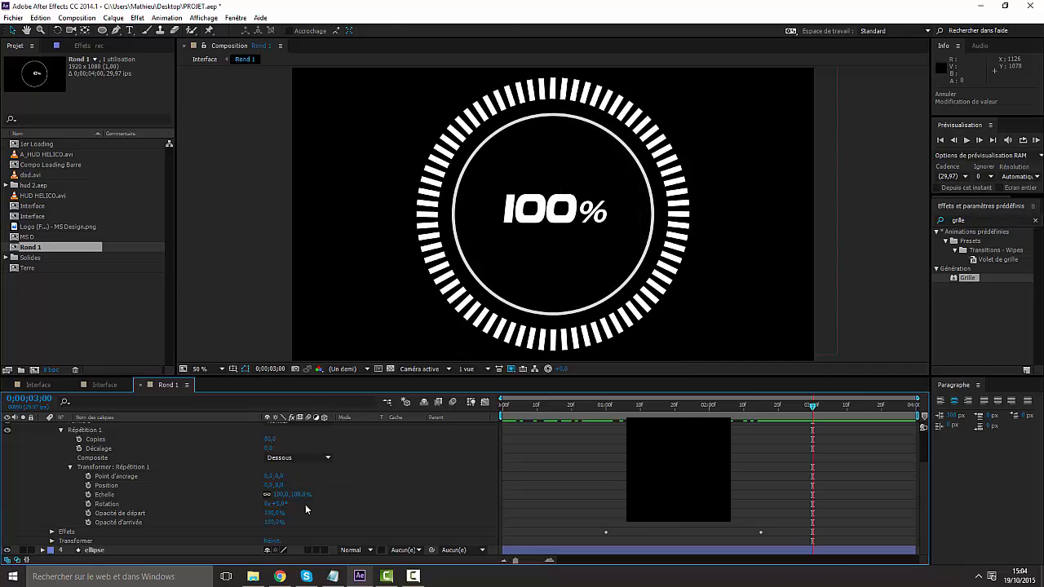
Step: Try changing the Rotation in the rec layer's Transformer : Répétition 1, undo the change and collapse Répétition 1
left_click_drag(281, 504, 487, 505)
key("ctrl+z")
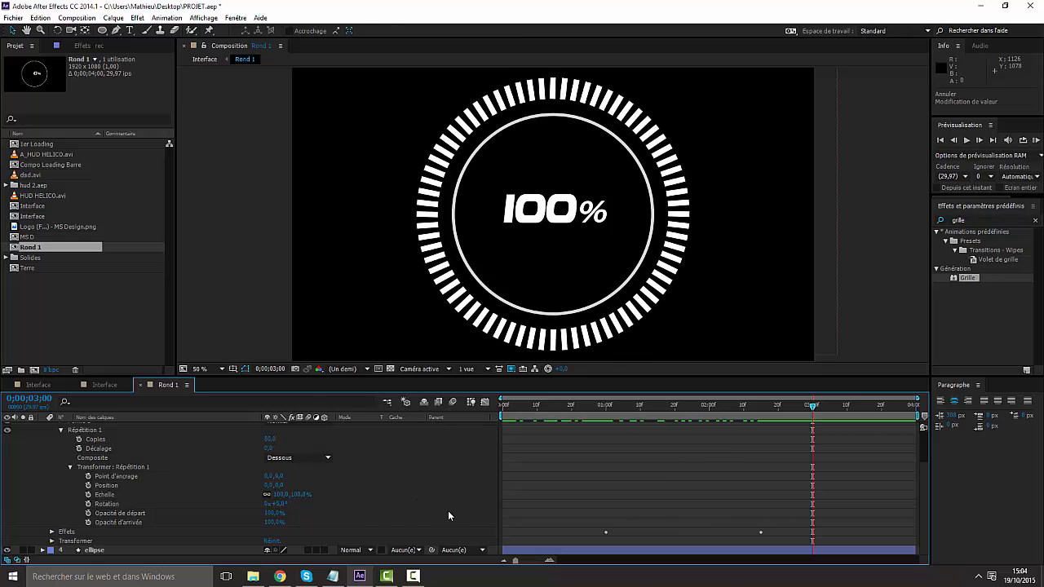
scroll(253, 486, "up", 3)
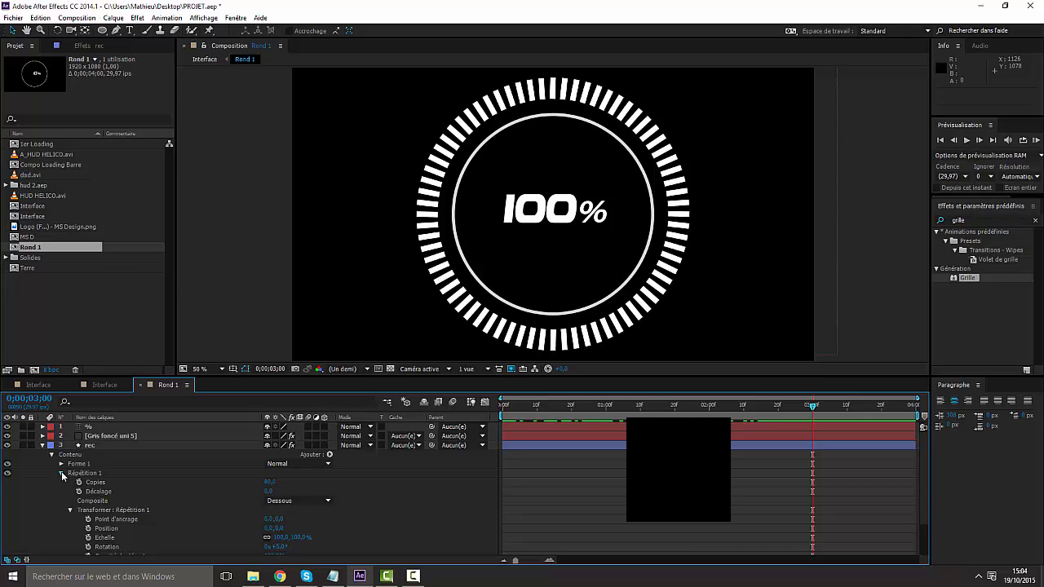
left_click(61, 473)
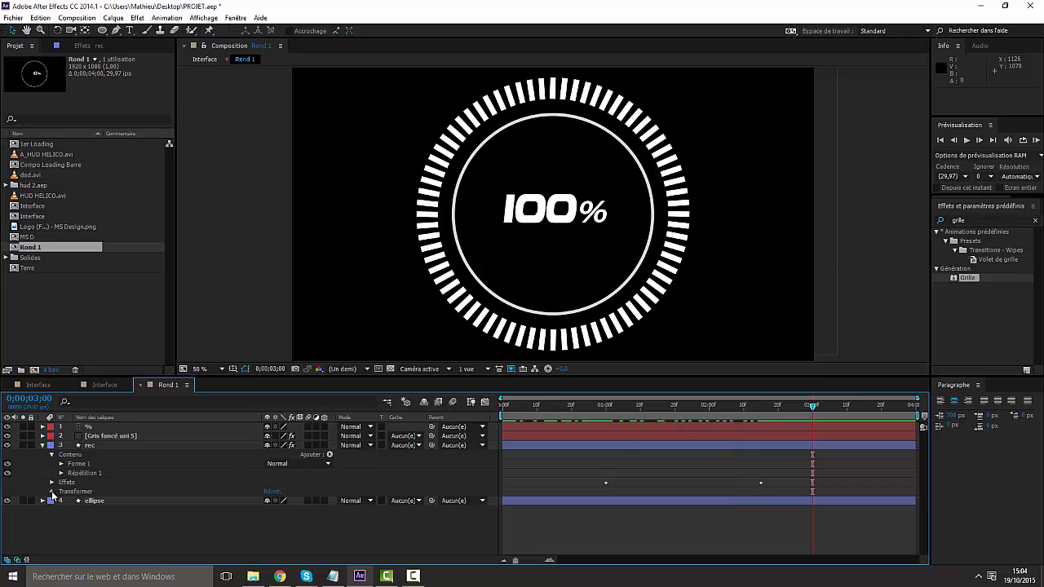
Step: Expand the rec layer's own Transformer properties, try shifting its Position and undo the change
left_click(51, 491)
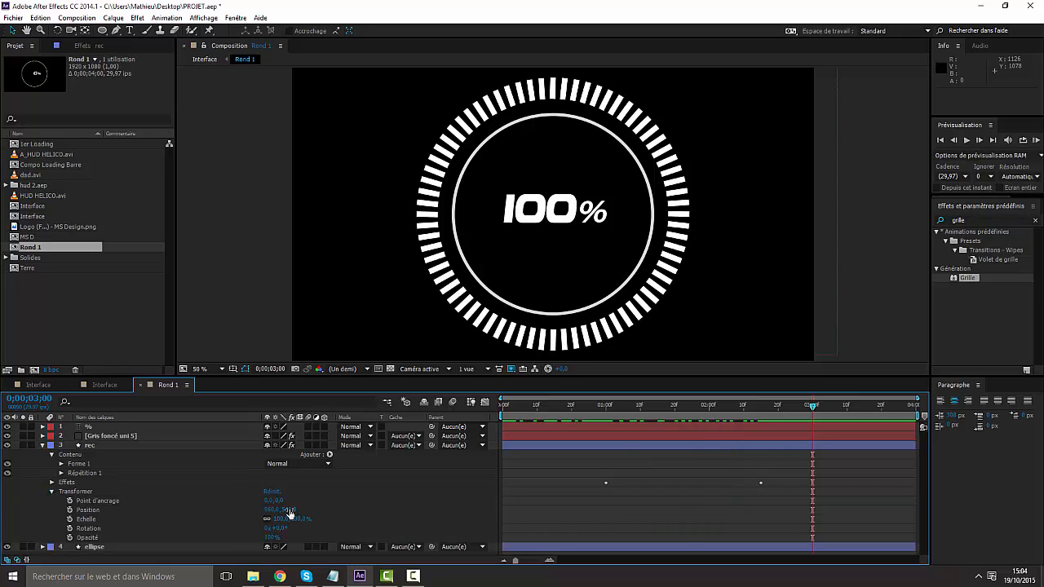
mouse_move(291, 510)
left_mouse_down()
mouse_move(325, 509)
mouse_move(241, 526)
mouse_move(279, 518)
left_mouse_up()
key("ctrl+z")
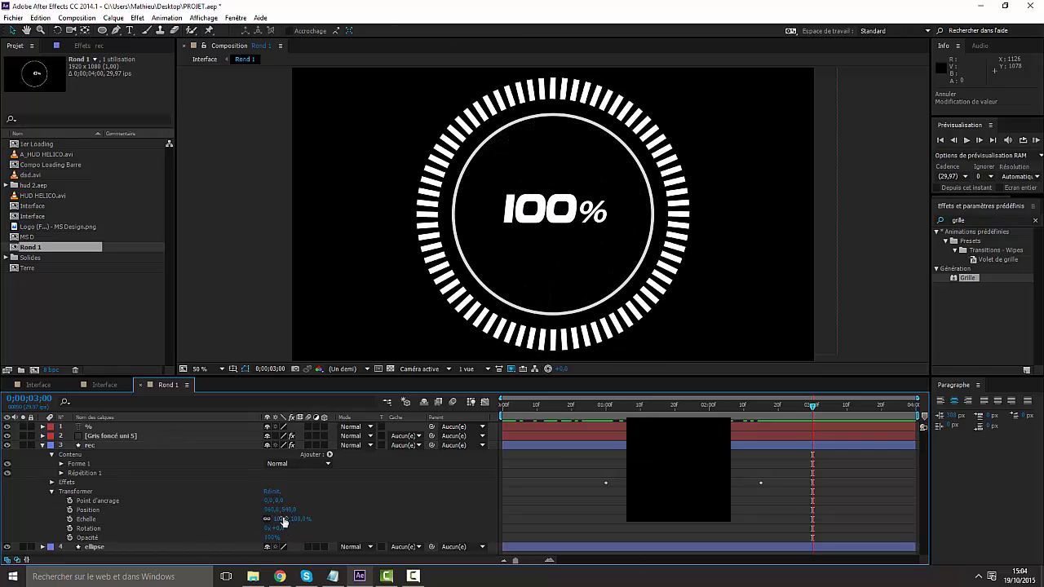
Step: Start animating the rec layer's Echelle with a 100% keyframe at 0;00;03;00
left_click(70, 519)
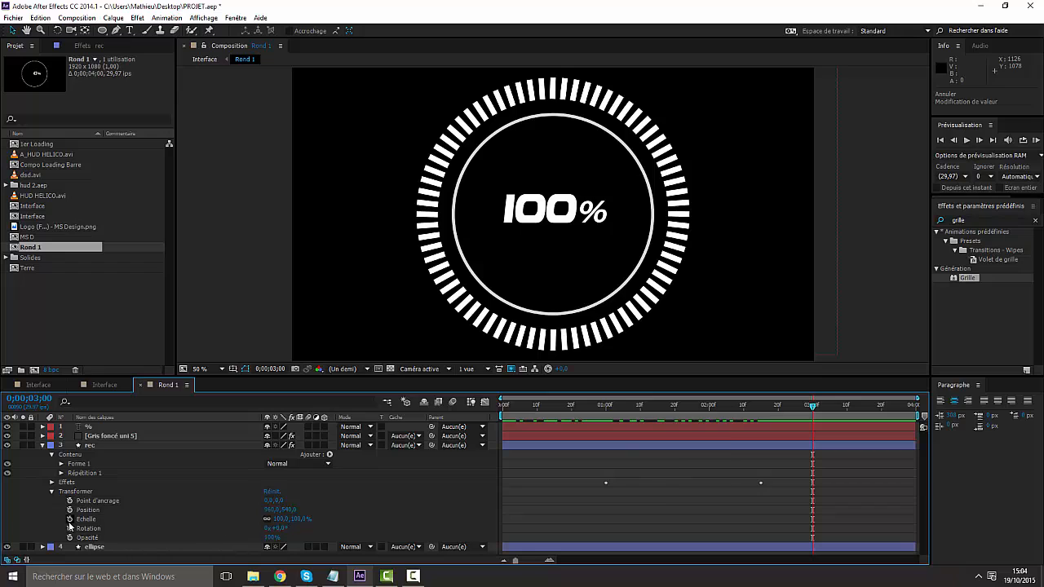
left_click(282, 519)
key("BackSpace")
type("1")
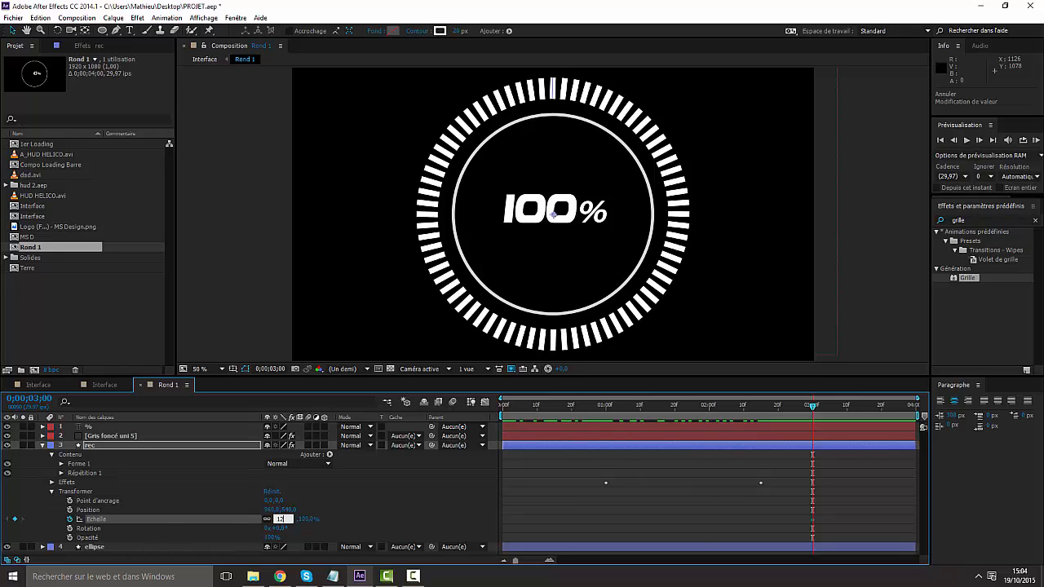
type("2")
key("BackSpace")
type("00")
key("Return")
Step: Set the rec layer's Echelle to 120% at 0;00;03;03 and to 0% at 0;00;03;09
left_click(820, 406)
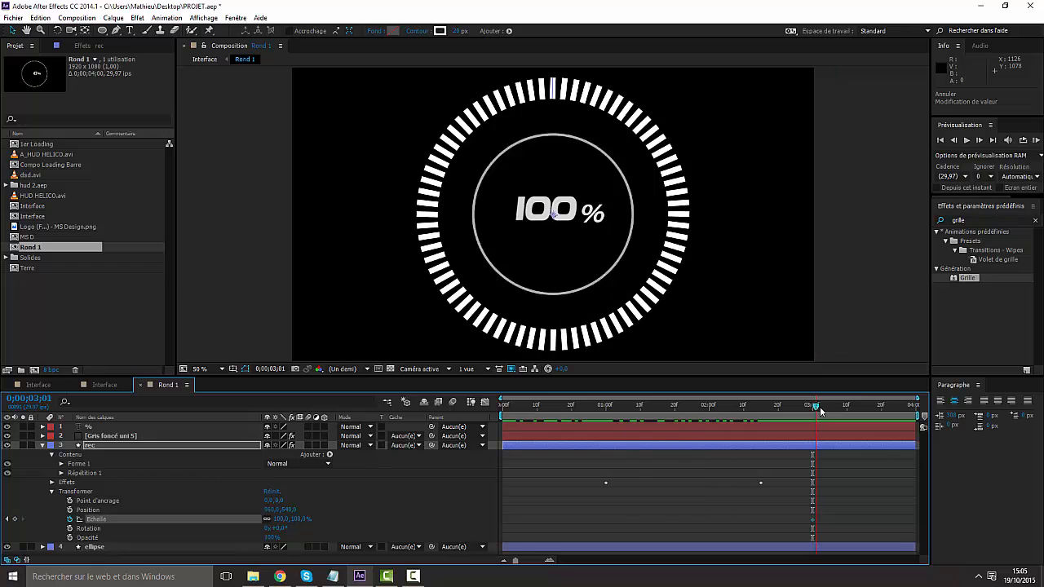
left_click(281, 519)
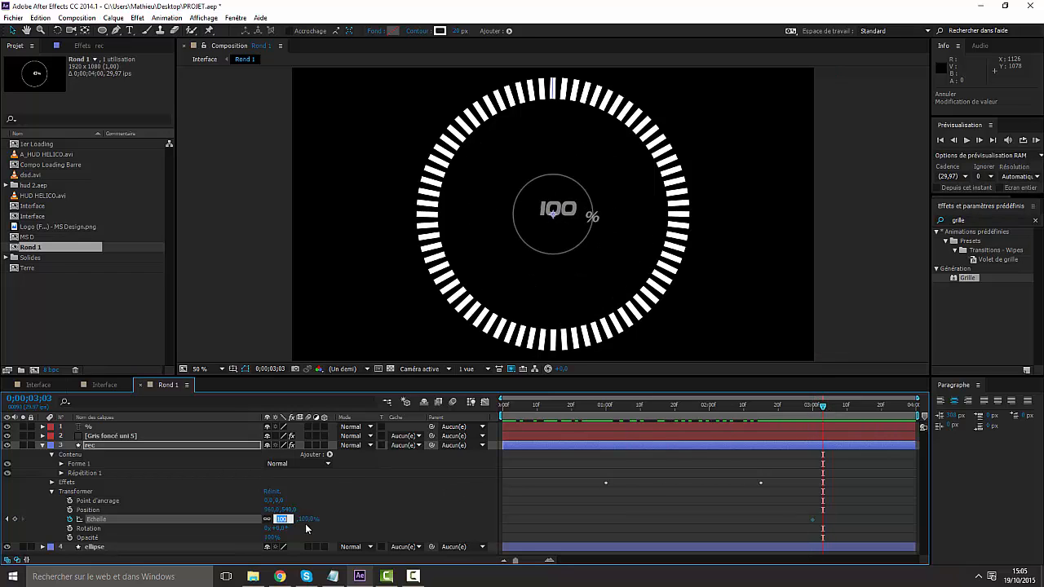
type("120")
key("Return")
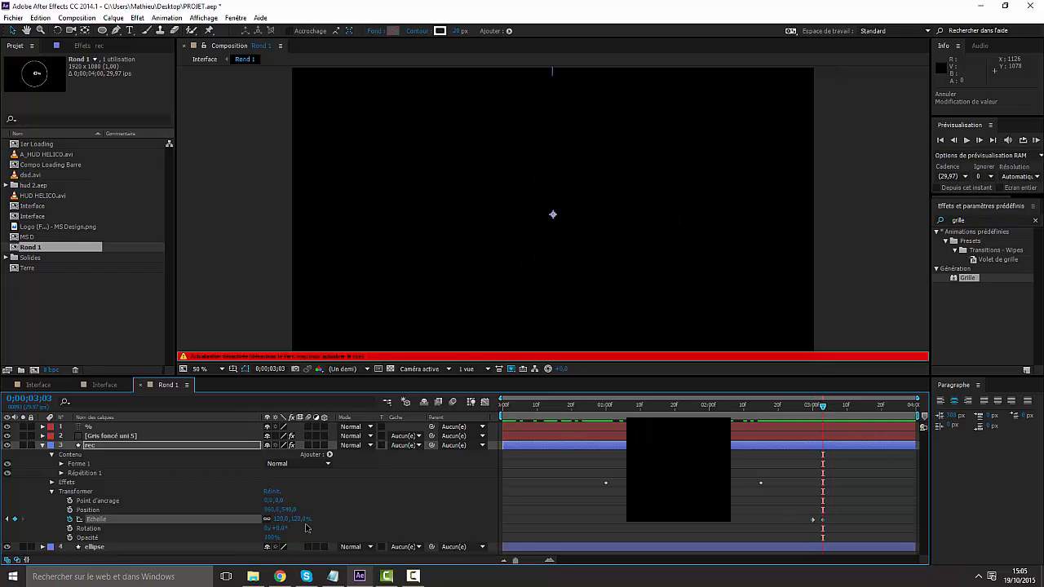
left_click_drag(822, 407, 843, 408)
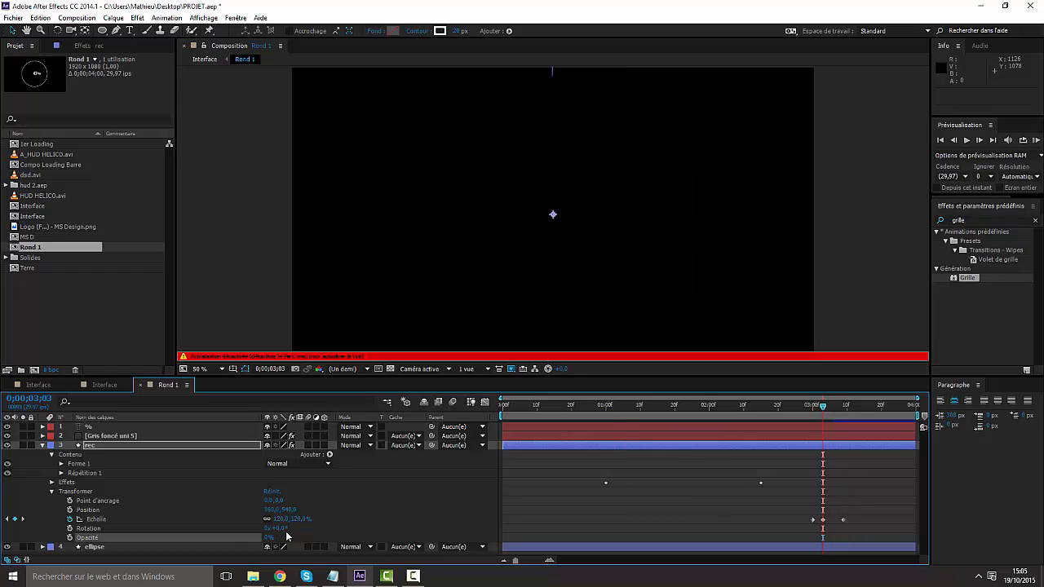
Step: Set the rec layer's Opacité to 100% with a keyframe at 0;00;03;03
left_click(273, 538)
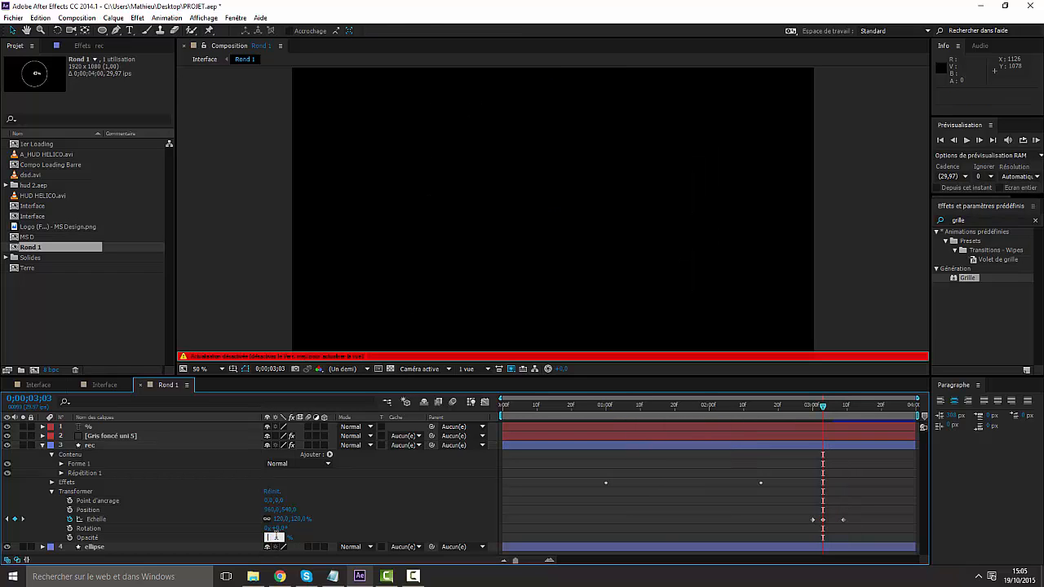
key("Caps_Lock")
type("&")
key("Return")
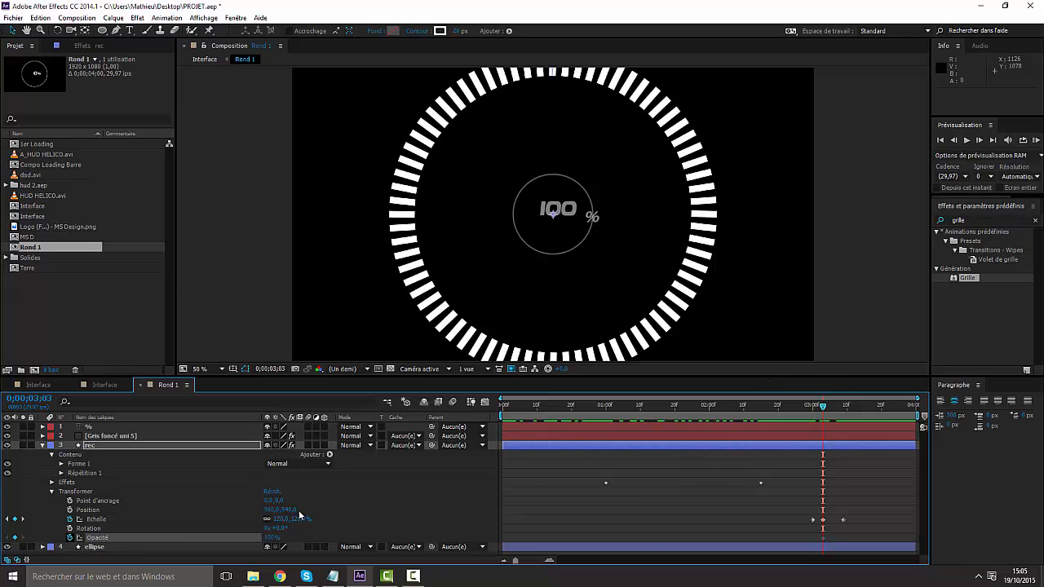
Step: Set the rec layer's Opacité to 0% at 0;00;03;09
left_click_drag(823, 405, 840, 407)
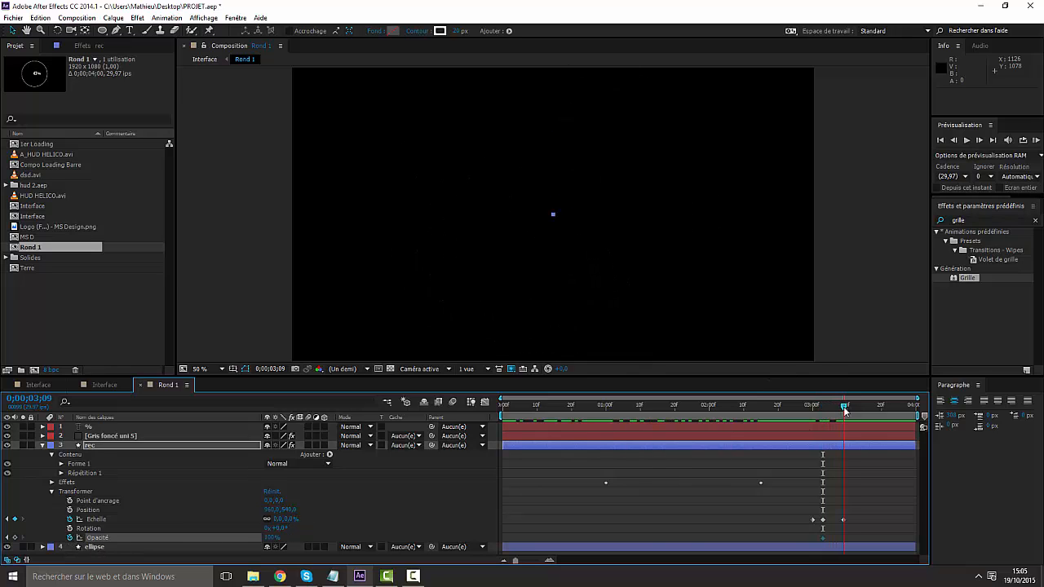
left_click(270, 537)
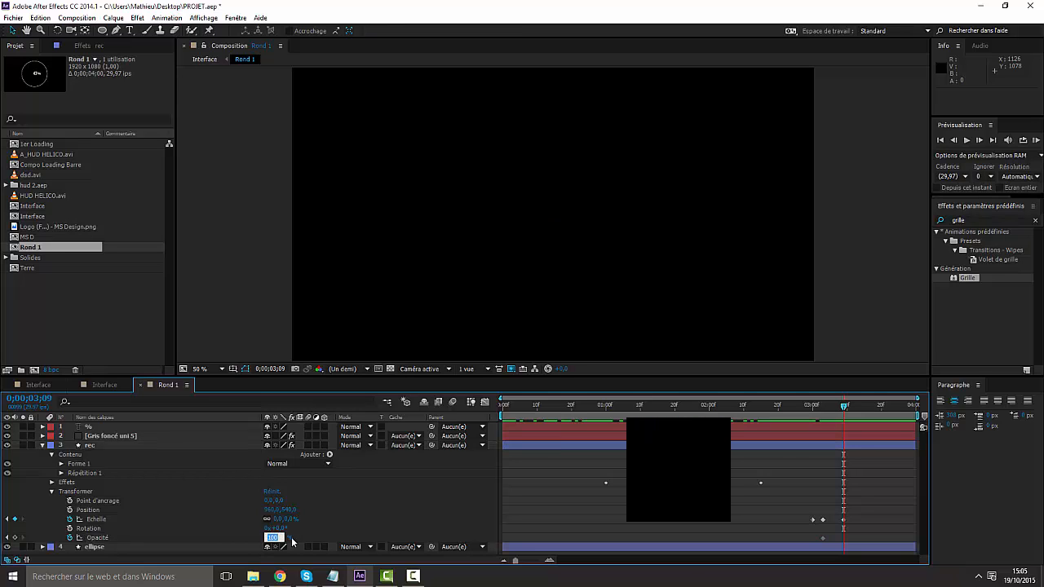
type("0")
key("Return")
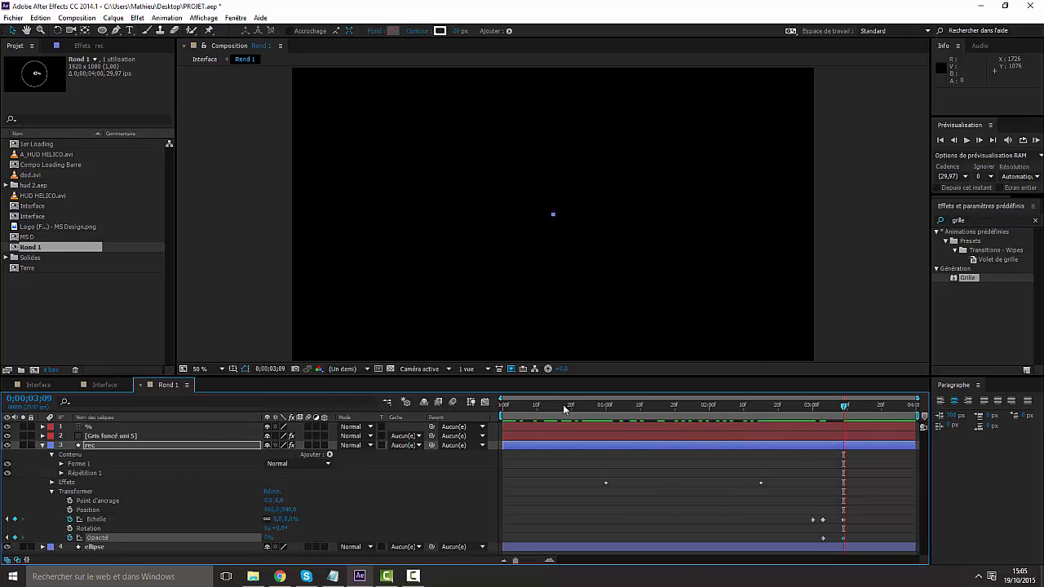
Step: Collapse the rec layer and trim the end of the Rond 1 layer to 0;00;03;14 in the grid's Interface composition
left_click(43, 444)
left_click(84, 481)
left_click(99, 388)
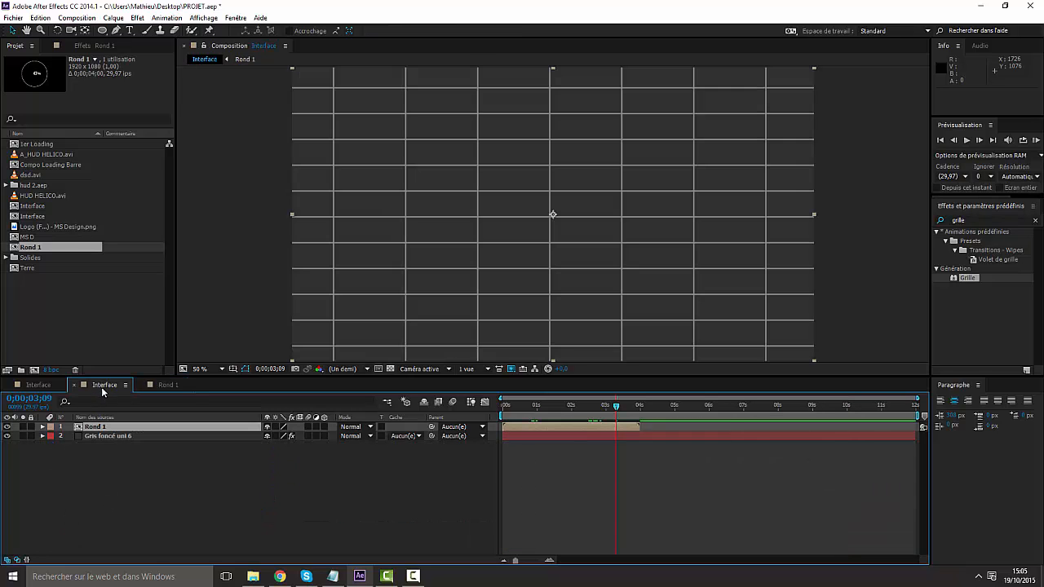
left_click(40, 383)
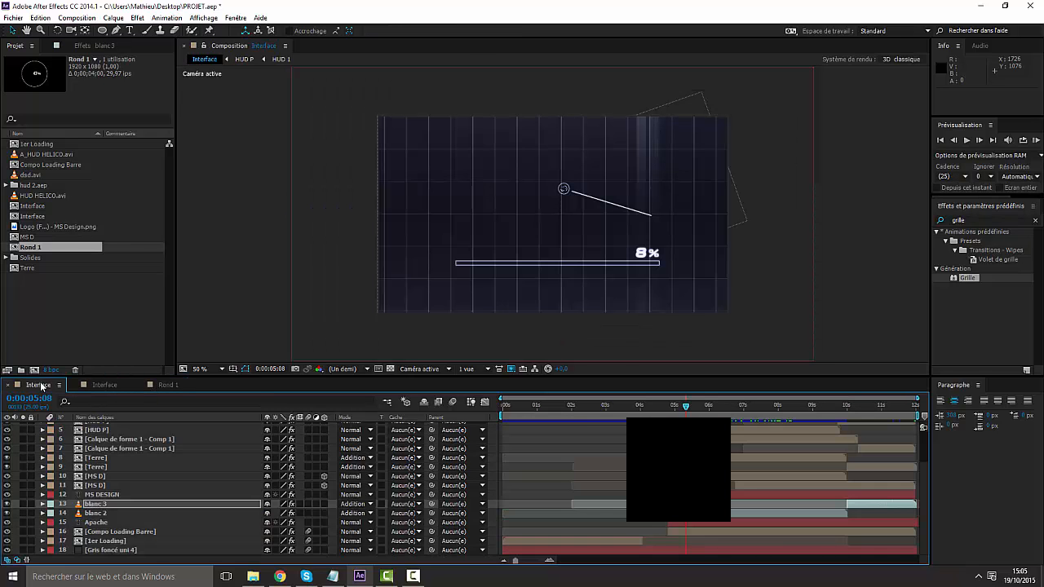
left_click(101, 386)
left_click_drag(586, 400, 644, 418)
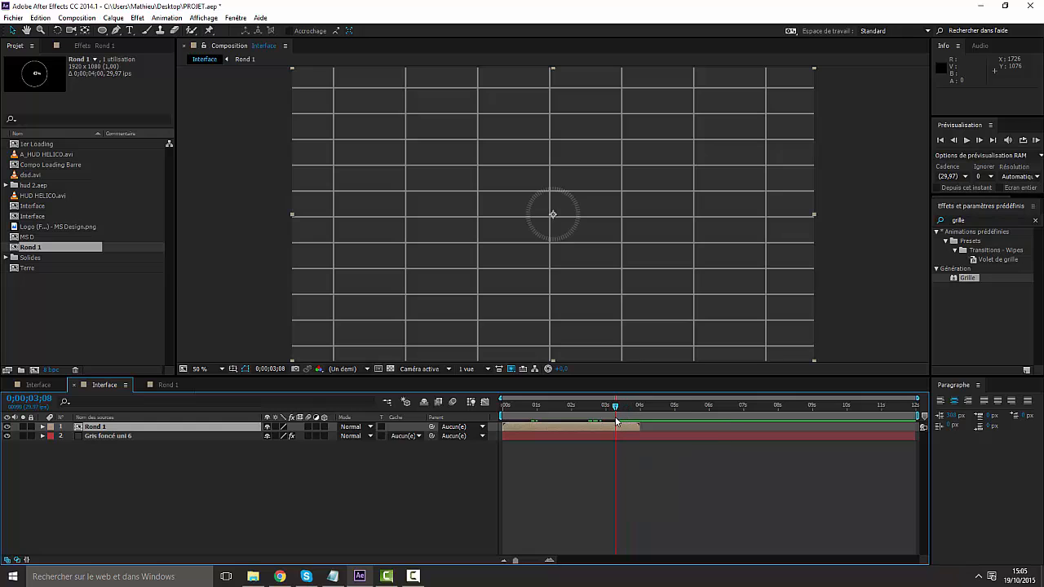
mouse_move(615, 415)
left_mouse_down()
mouse_move(625, 425)
mouse_move(622, 407)
left_mouse_up()
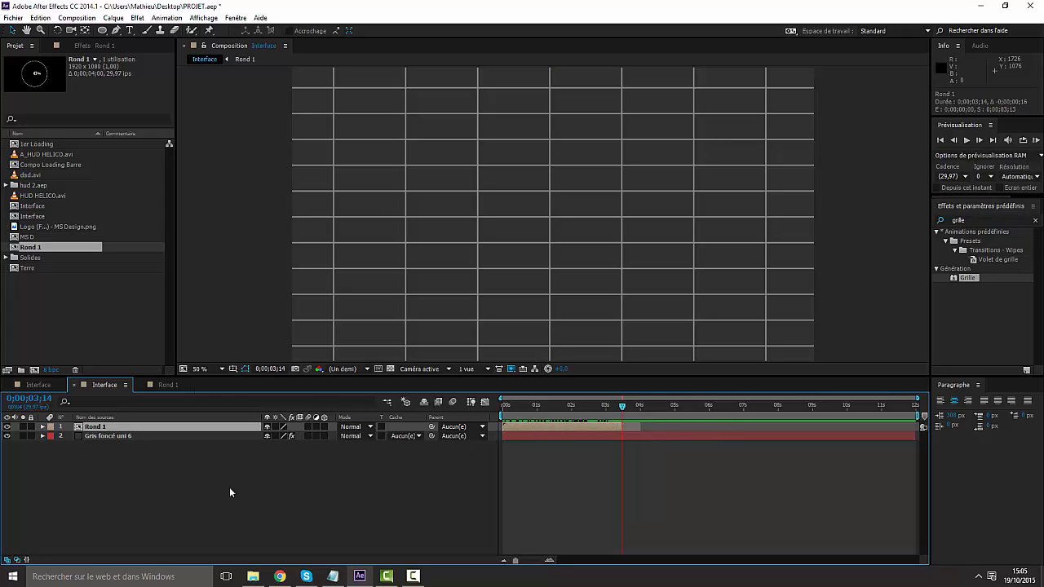
Step: Start a new composition named "Barre de chargement"
right_click(98, 305)
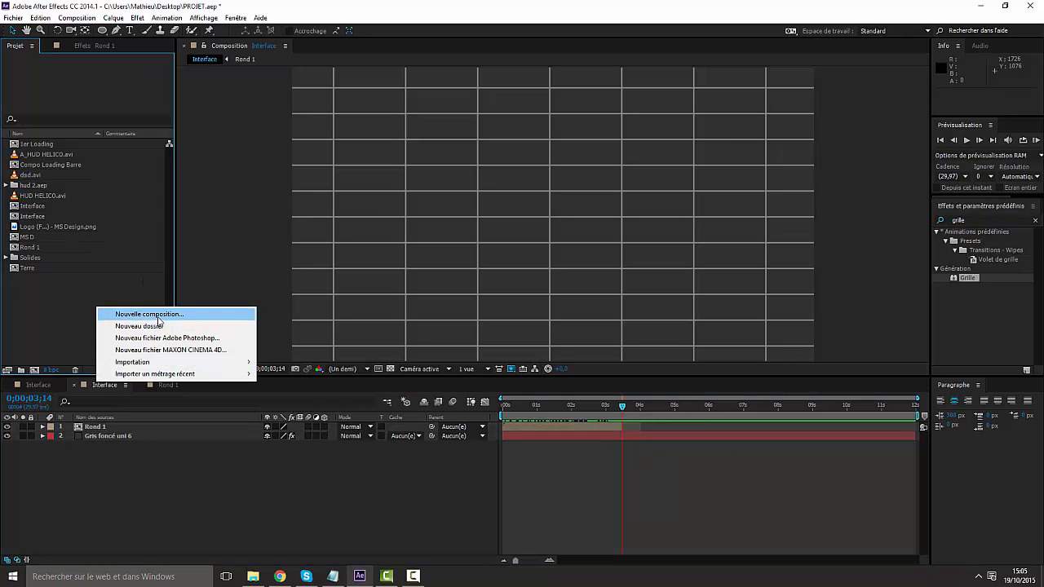
left_click(158, 316)
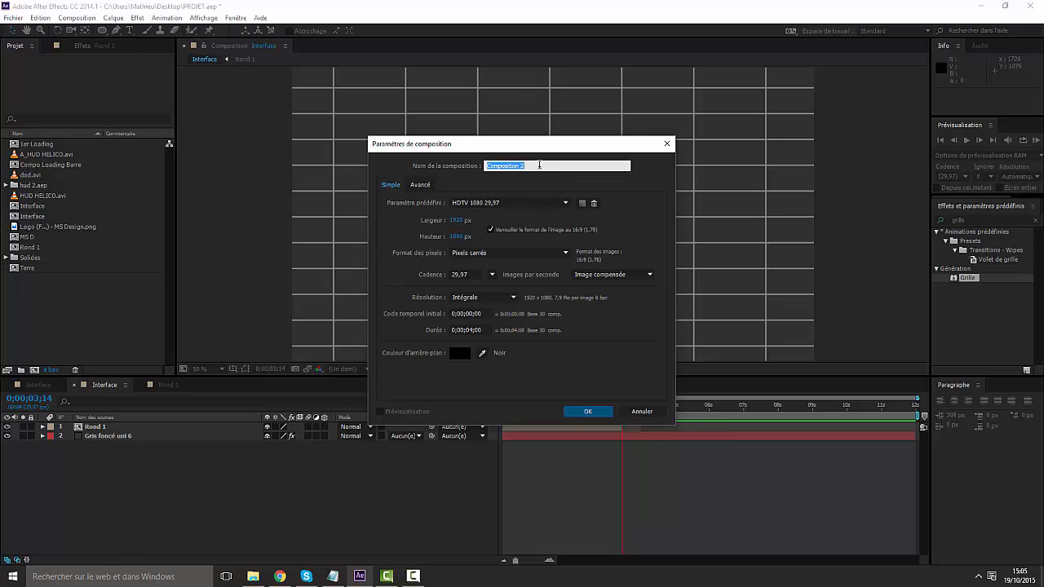
key("BackSpace")
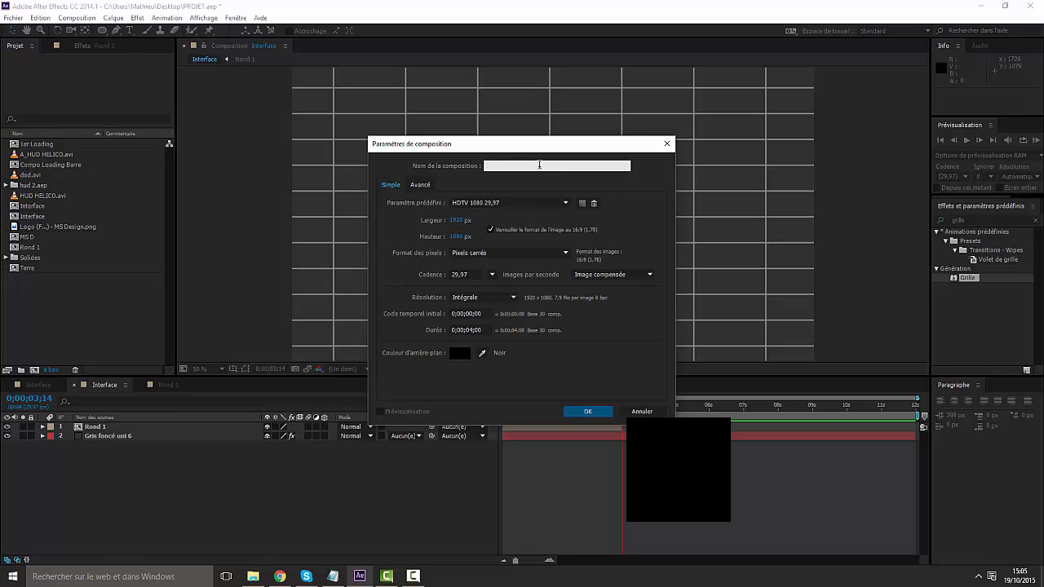
type("B")
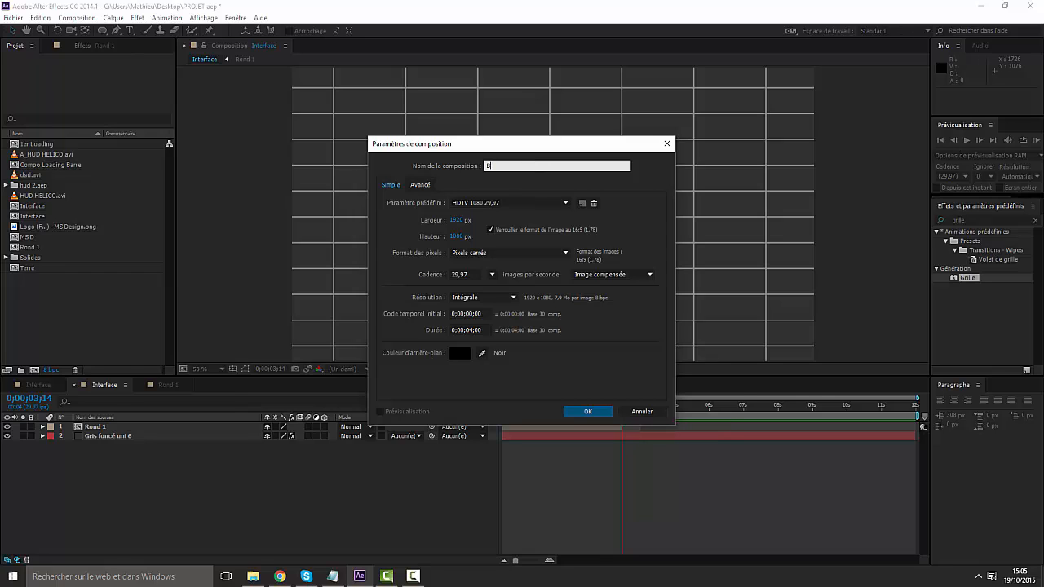
type("arre de chargement")
Step: Set the new composition's duration to 0;00;08;30 (9 seconds) and create it
left_click(472, 329)
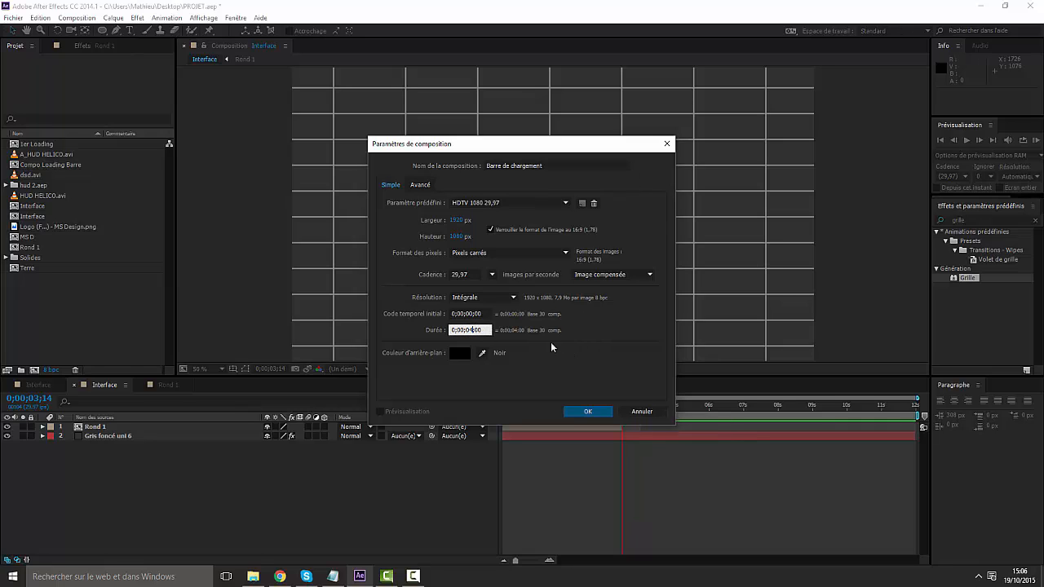
key("BackSpace")
left_click_drag(568, 156, 818, 109)
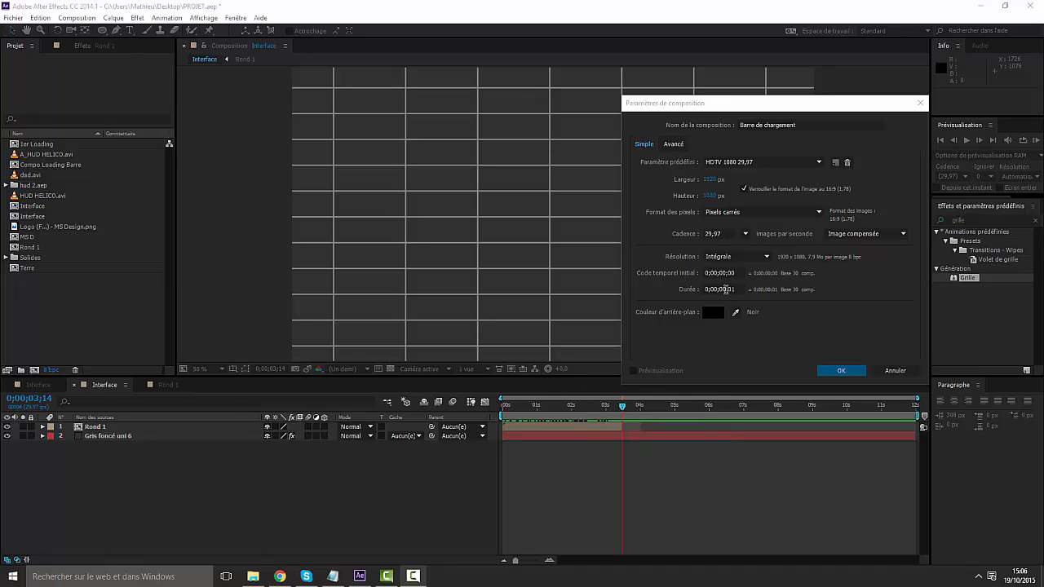
left_click(721, 290)
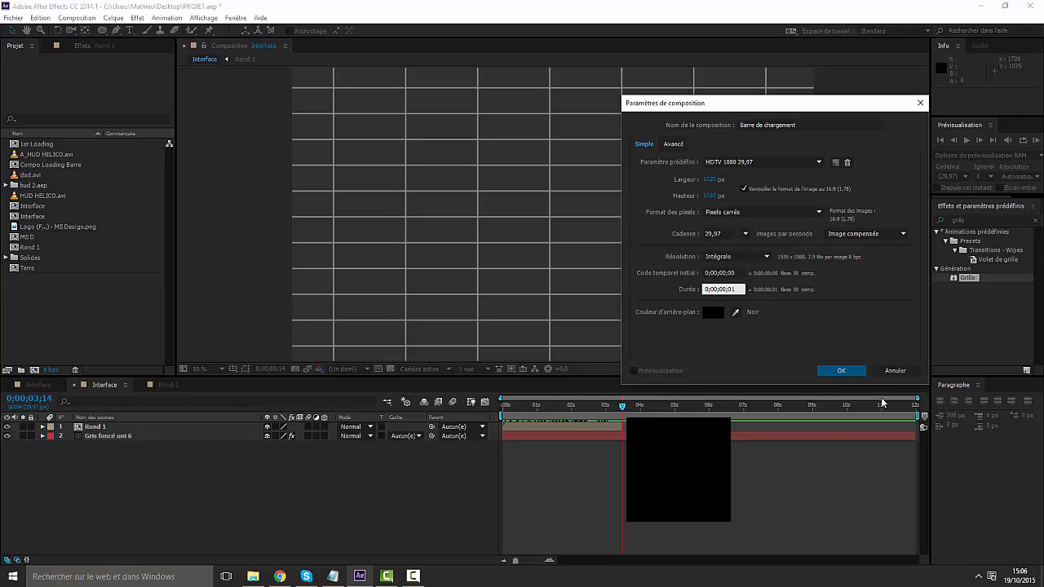
key("BackSpace")
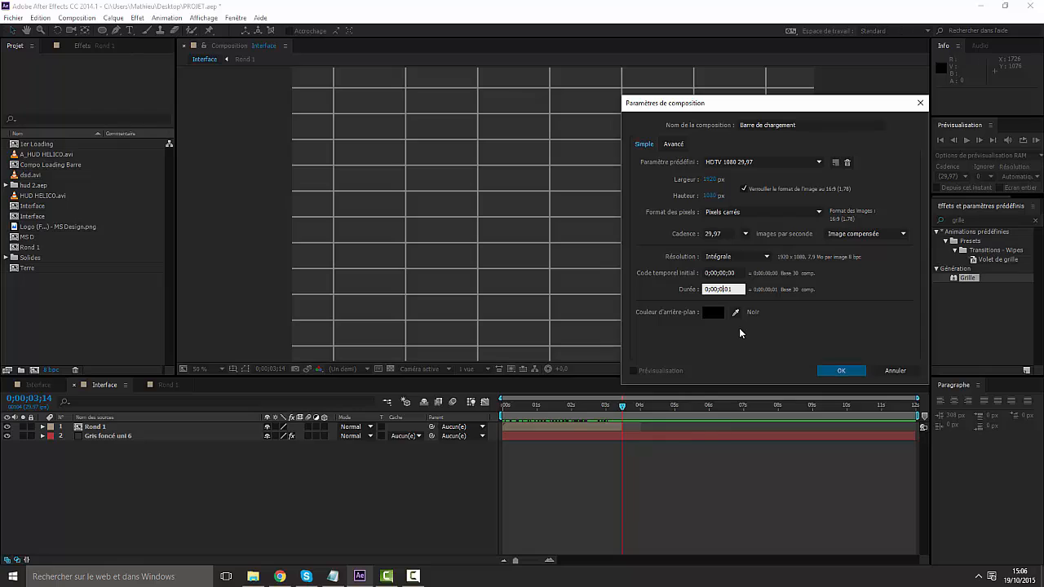
type("8")
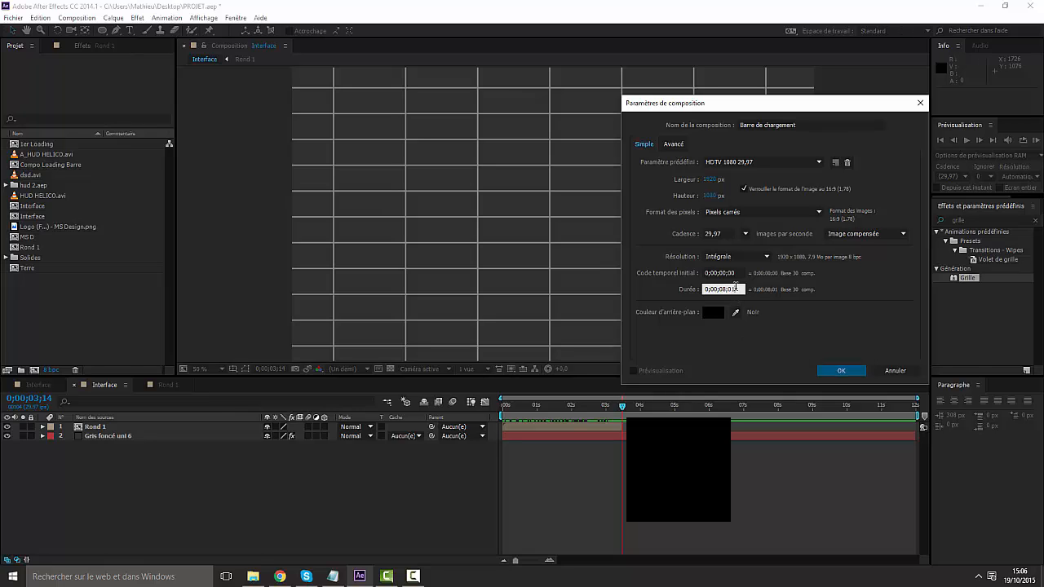
left_click(736, 288)
key("BackSpace")
key("BackSpace")
type("30")
left_click(847, 374)
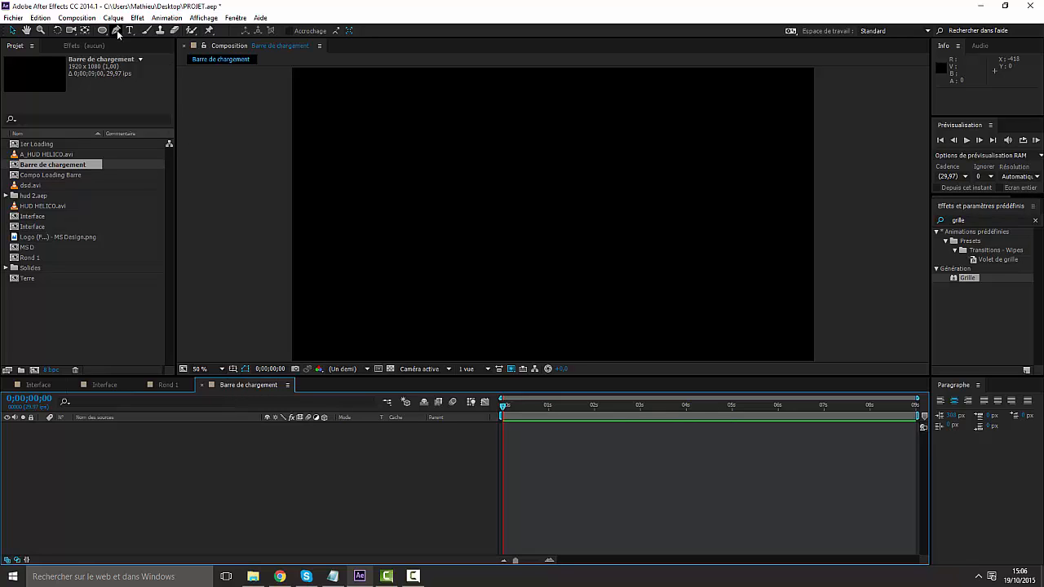
Step: Draw an unfilled rectangle about 1258 by 42 px below the frame's centre and set its white stroke to 5 px
left_click_drag(105, 30, 141, 36)
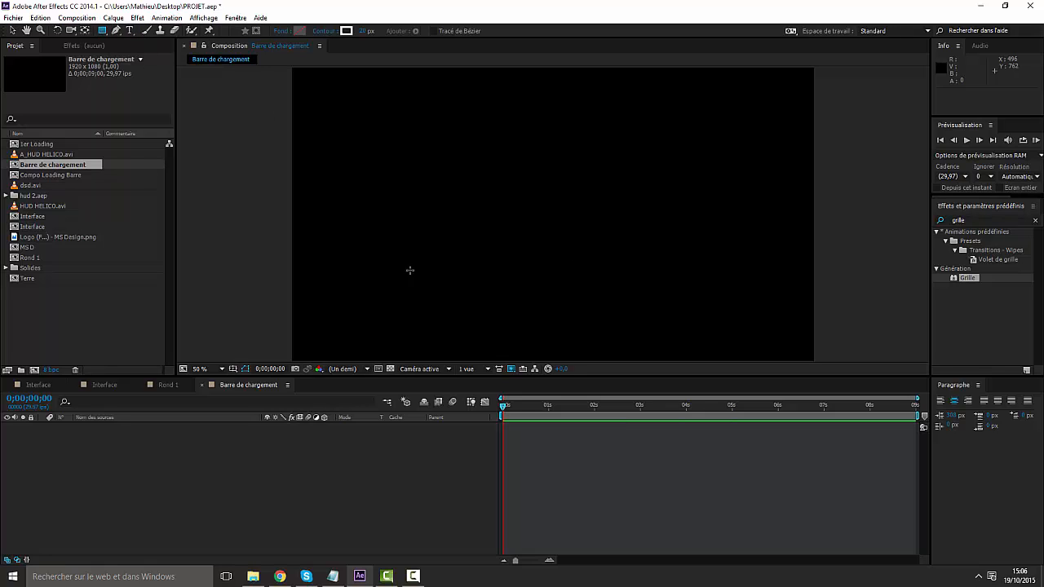
mouse_move(384, 261)
left_mouse_down()
mouse_move(678, 285)
mouse_move(728, 273)
left_mouse_up()
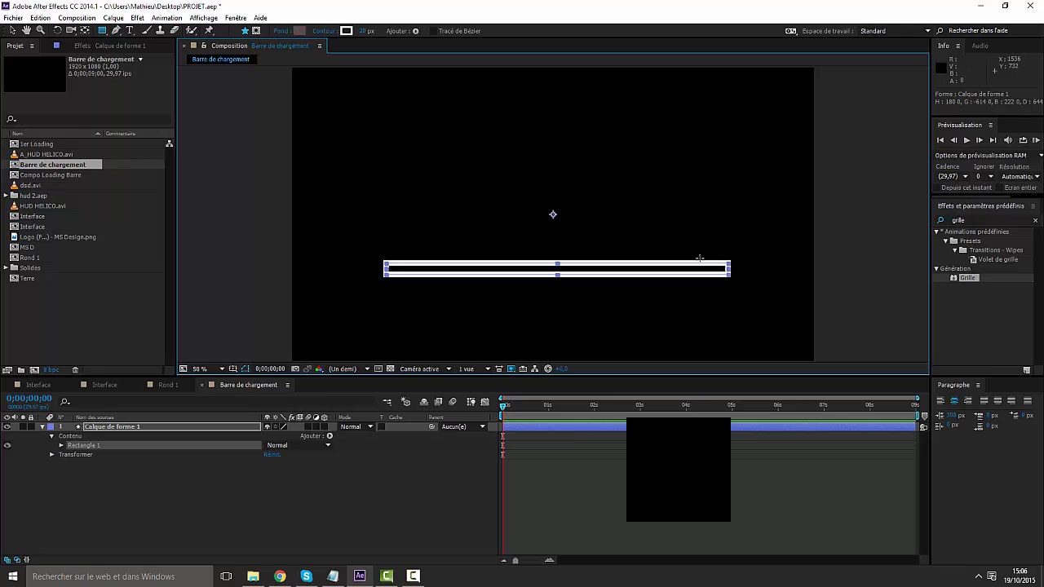
left_click_drag(365, 31, 357, 31)
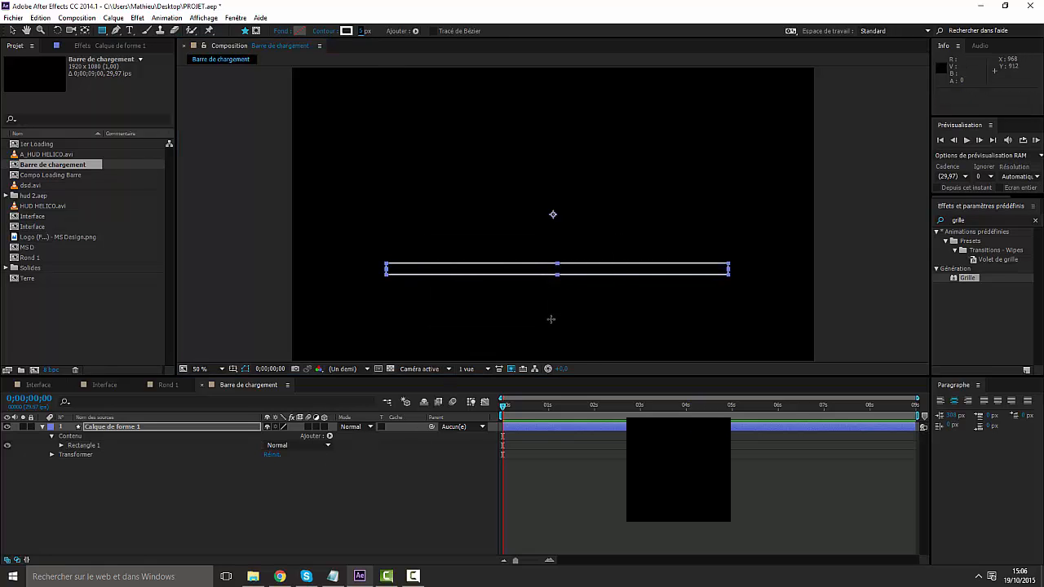
Step: Duplicate the rectangle's shape layer and give the copy a solid white fill with no stroke
left_click(180, 495)
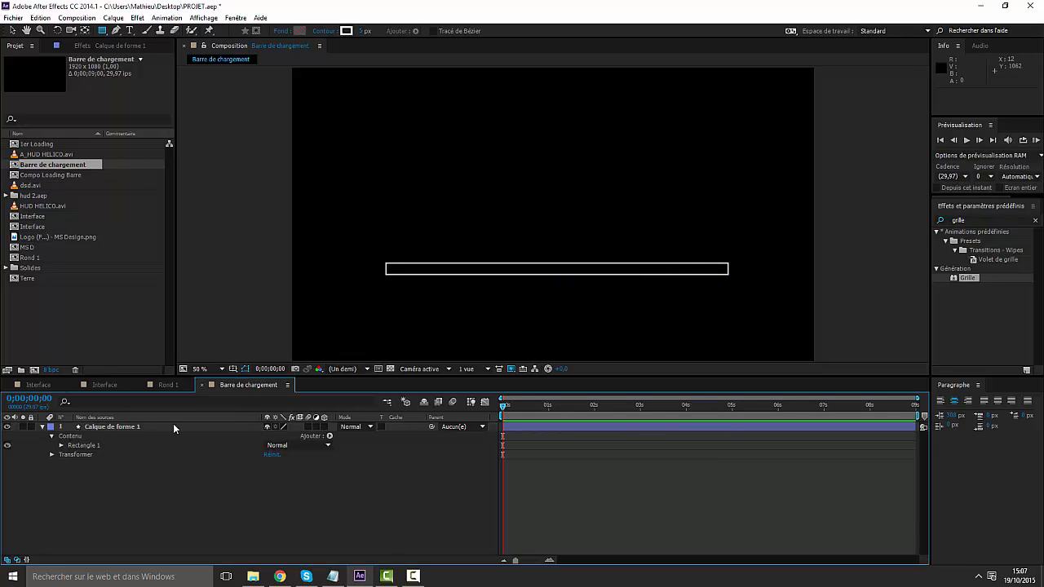
left_click(136, 430)
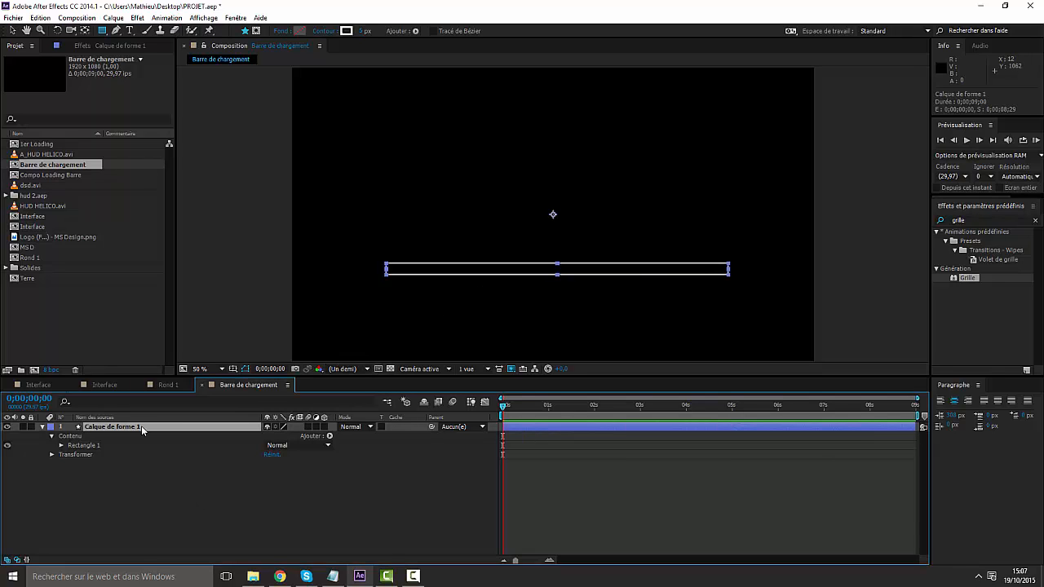
key("ctrl+v")
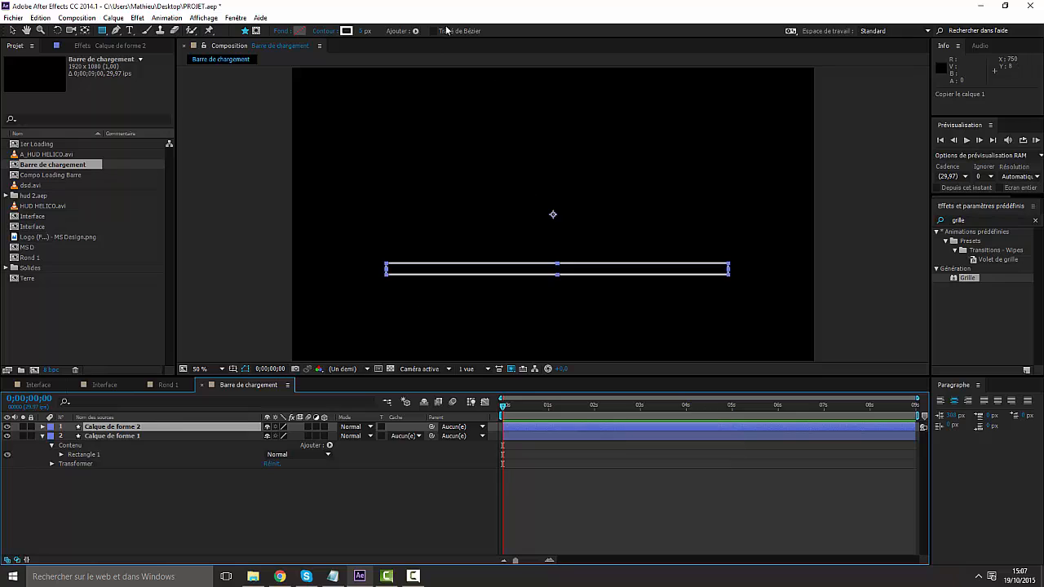
left_click(347, 31, "alt")
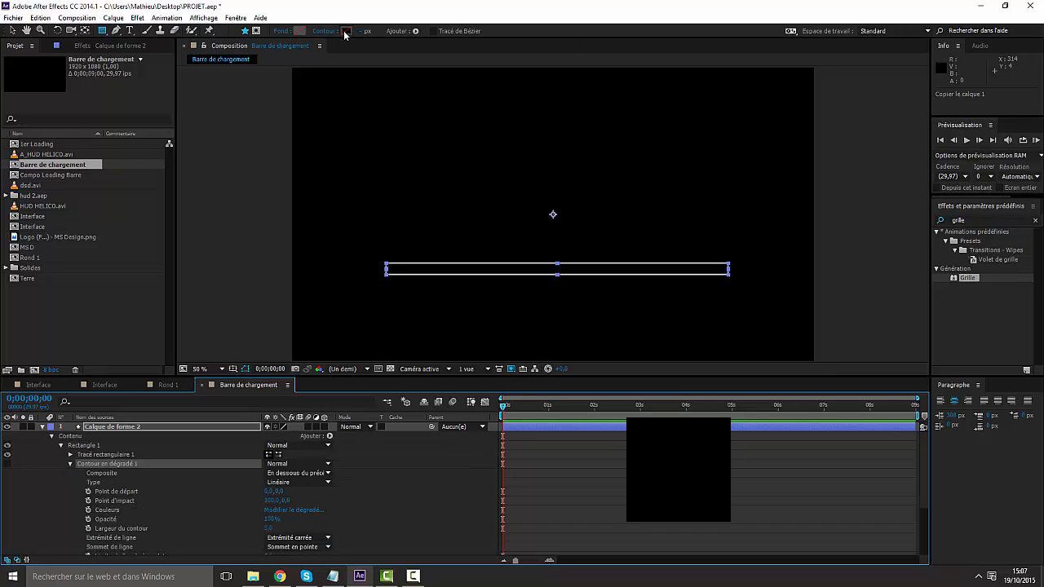
left_click(300, 31, "alt")
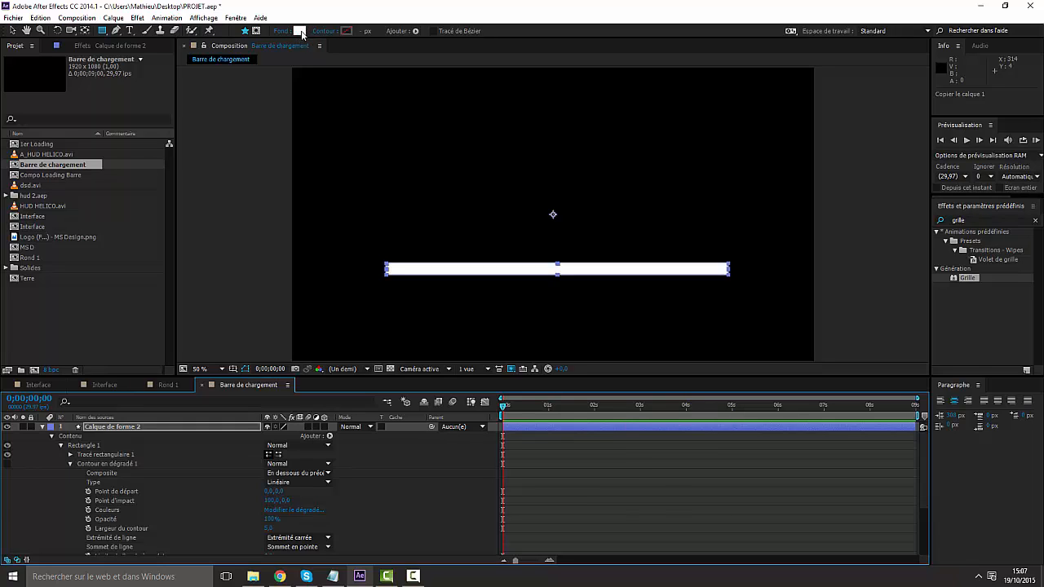
Step: Rename the outline shape layer, Calque de forme 1, as "contour"
left_click(42, 426)
left_click(114, 436)
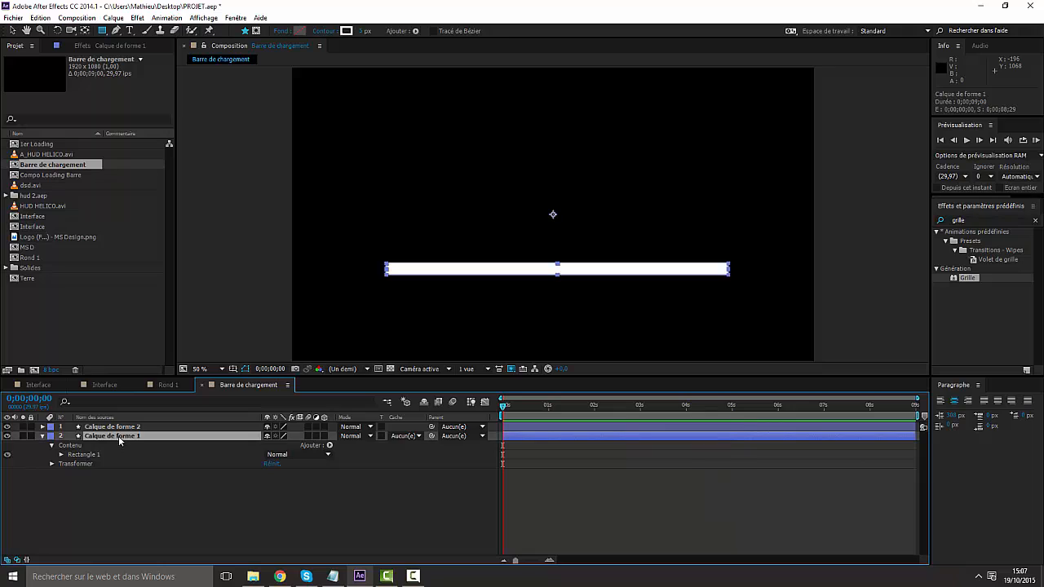
key("Return")
type("co")
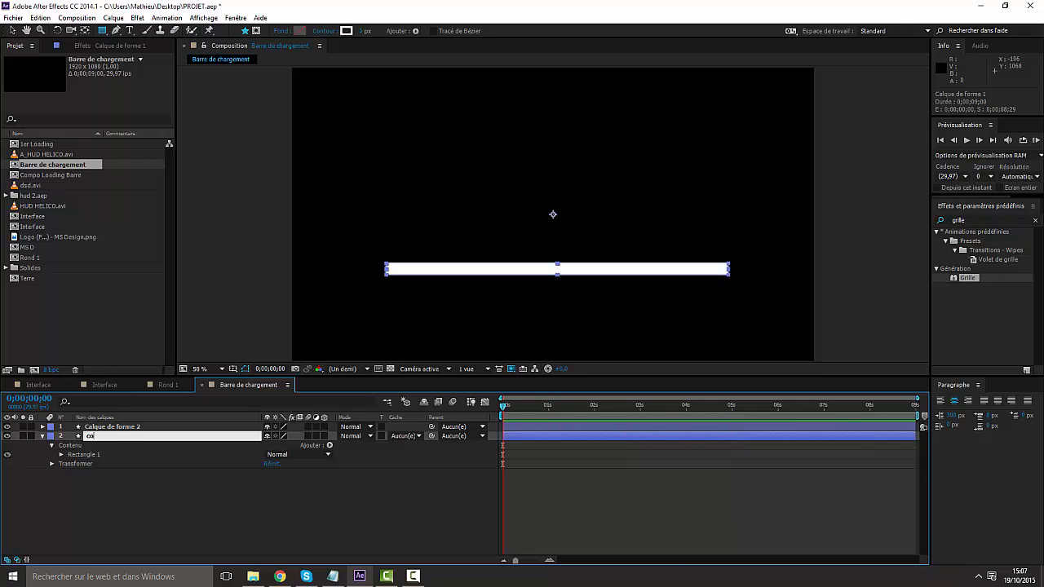
type("ntour")
left_click(126, 543)
Step: Rename the white fill shape layer, Calque de forme 2, as "fond"
left_click(122, 427)
key("Return")
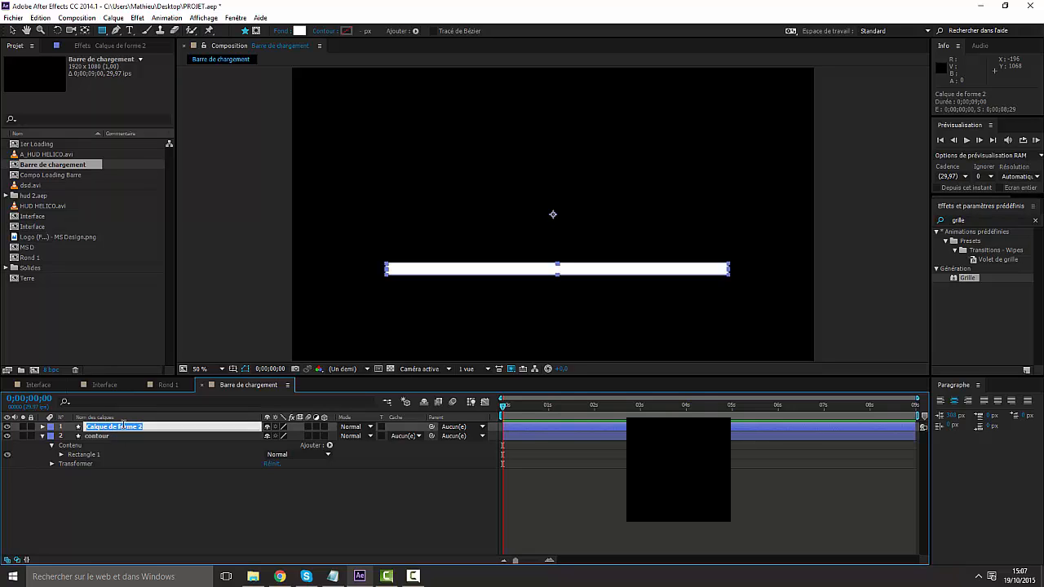
type("fond")
key("Return")
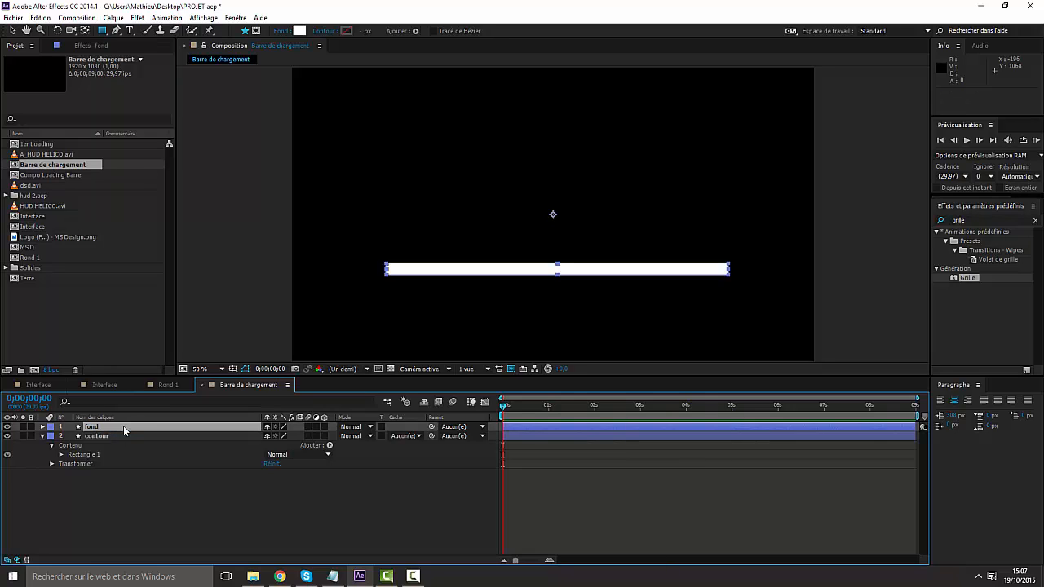
left_click(161, 511)
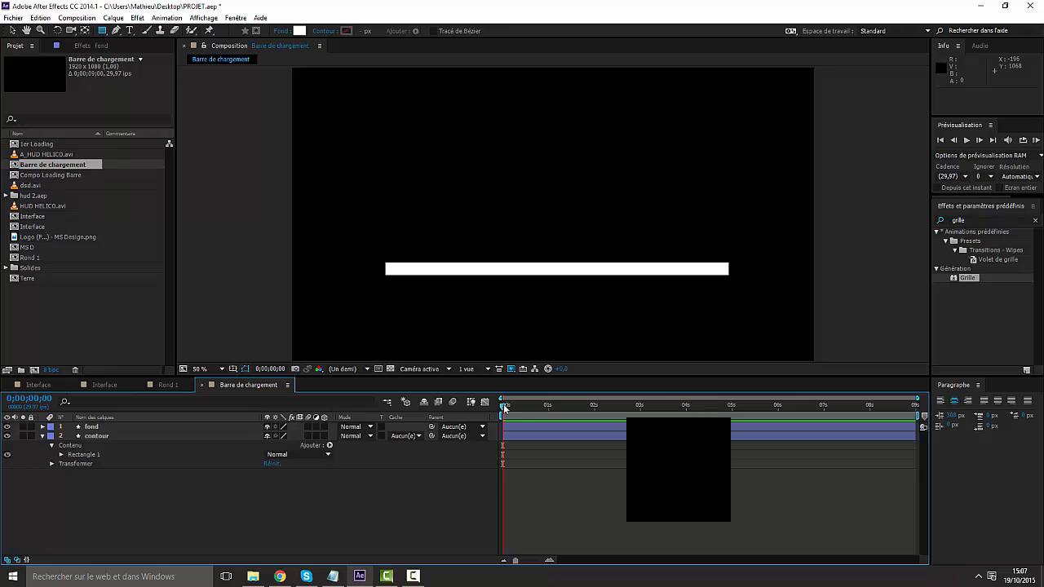
left_click(96, 428)
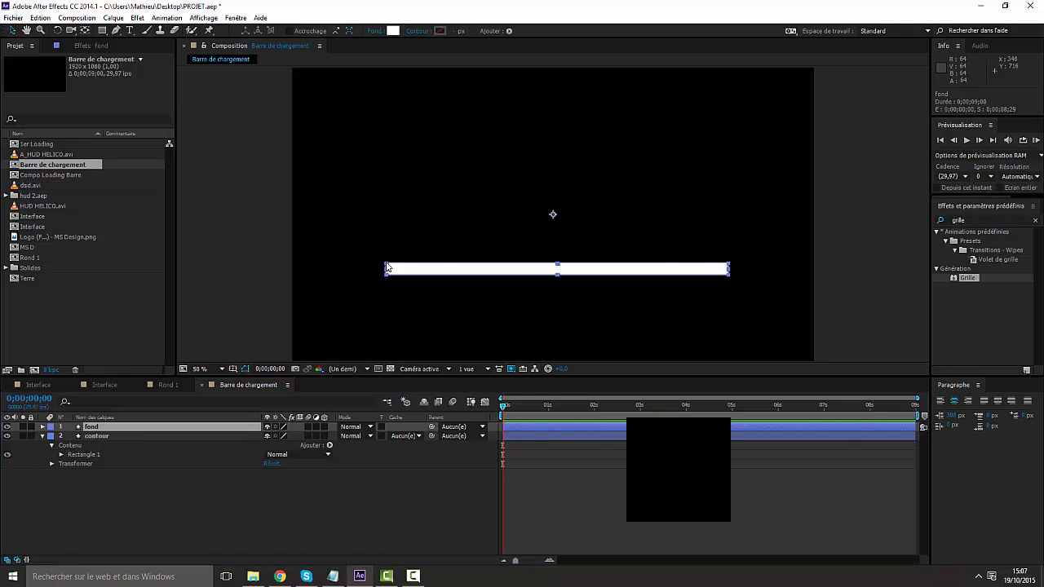
left_click(387, 262)
left_click(386, 266)
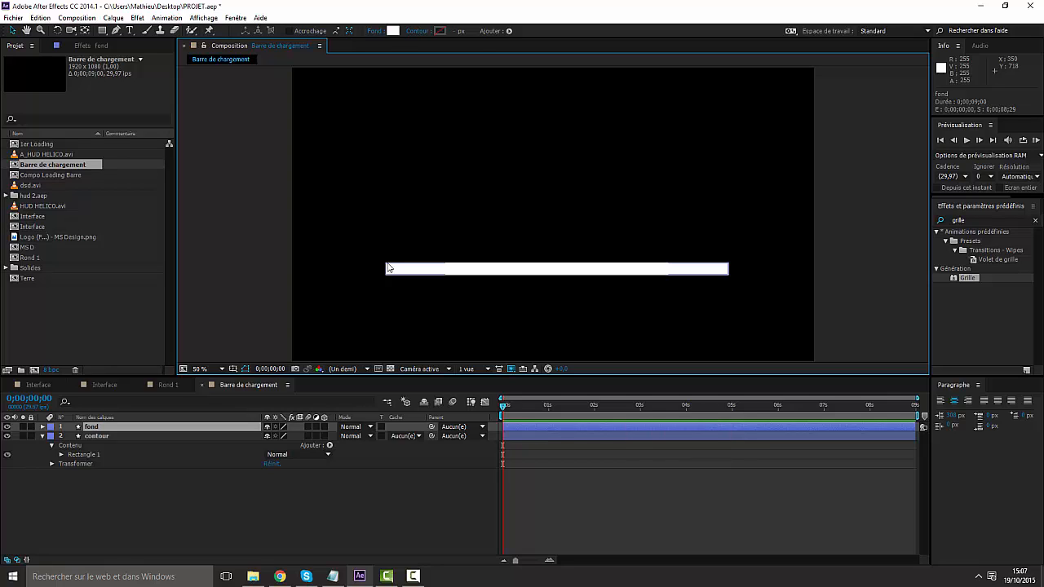
left_click(229, 501)
left_click(89, 427)
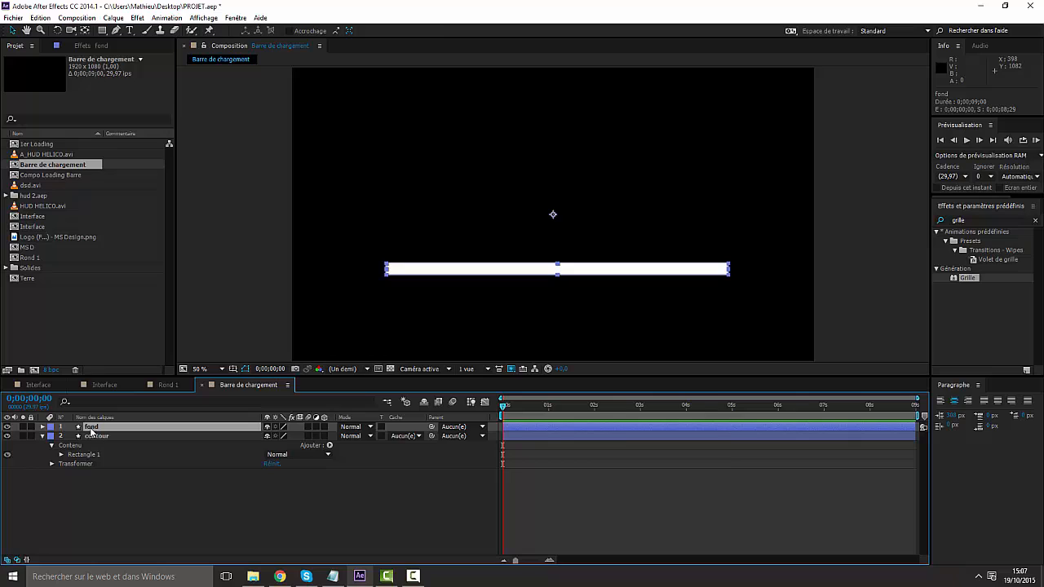
Step: Find the Volet linéaire transition effect by searching for "volet lin" and apply it to the fond layer
left_click(43, 436)
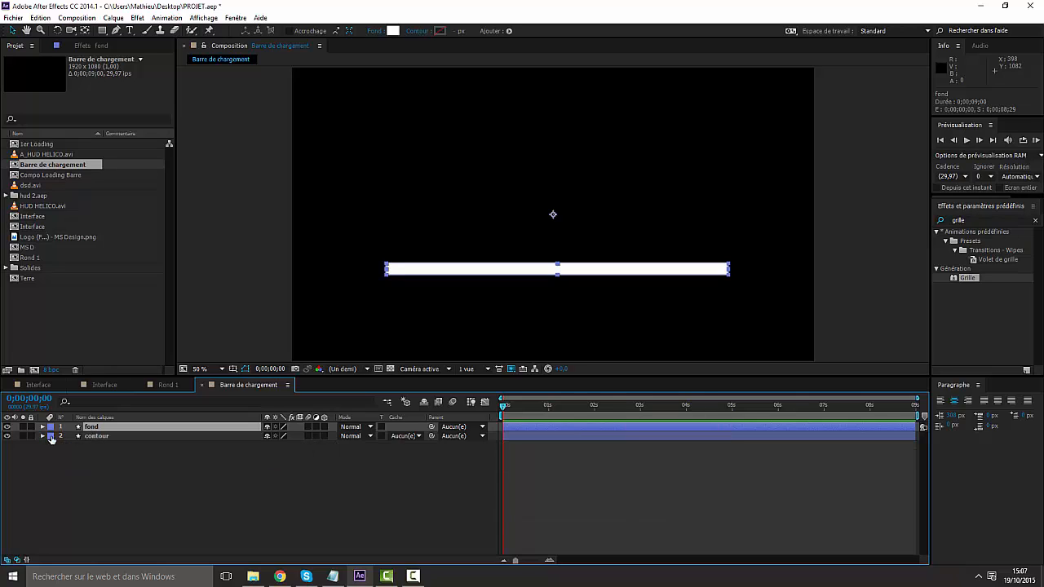
left_click(129, 469)
left_click(111, 429)
left_click_drag(982, 221, 890, 222)
key("BackSpace")
type("olet")
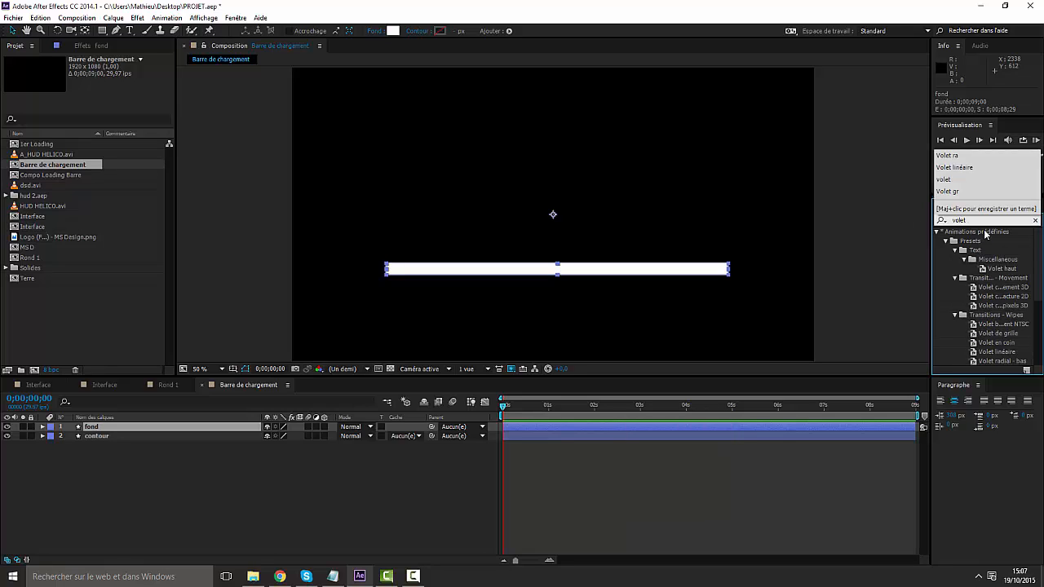
type(" v")
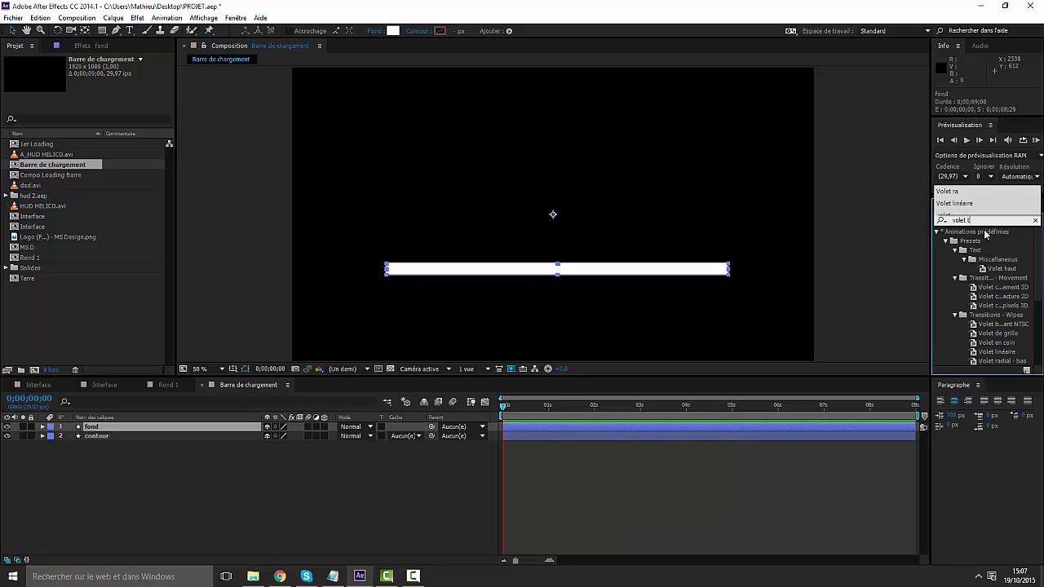
type("i")
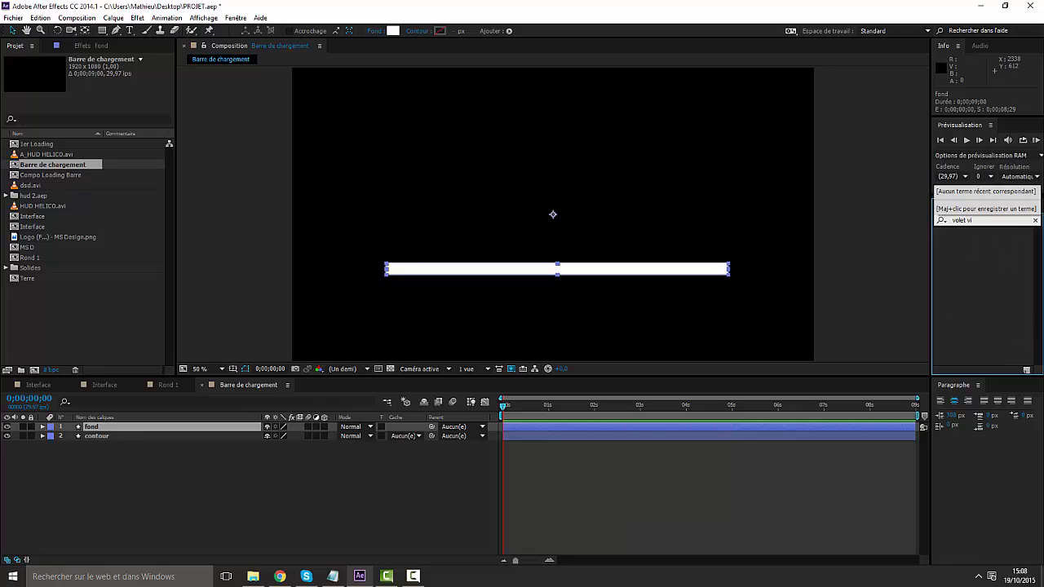
key("BackSpace")
key("BackSpace")
type("lin")
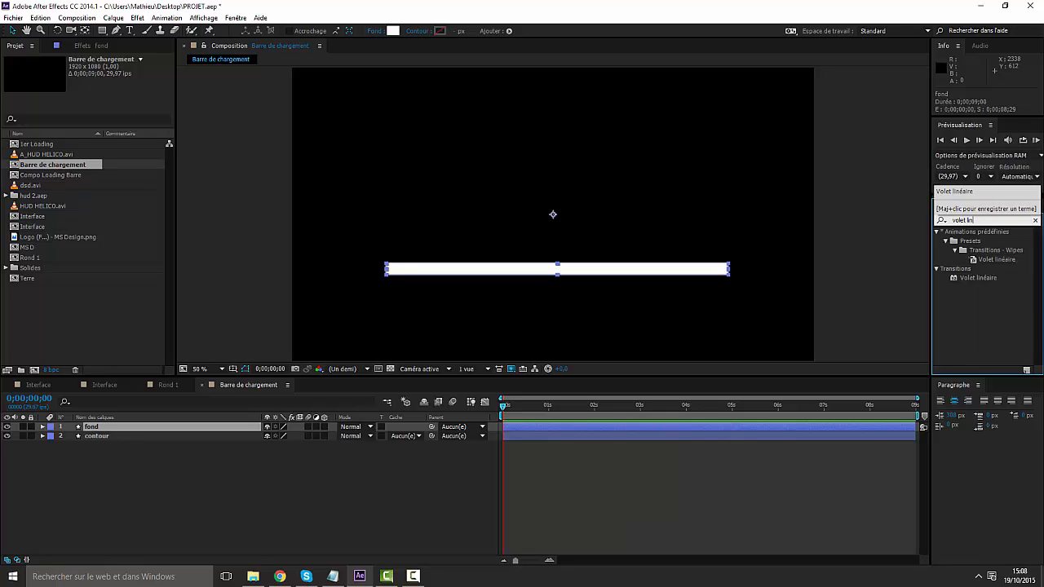
left_click(979, 277)
left_click_drag(979, 277, 180, 425)
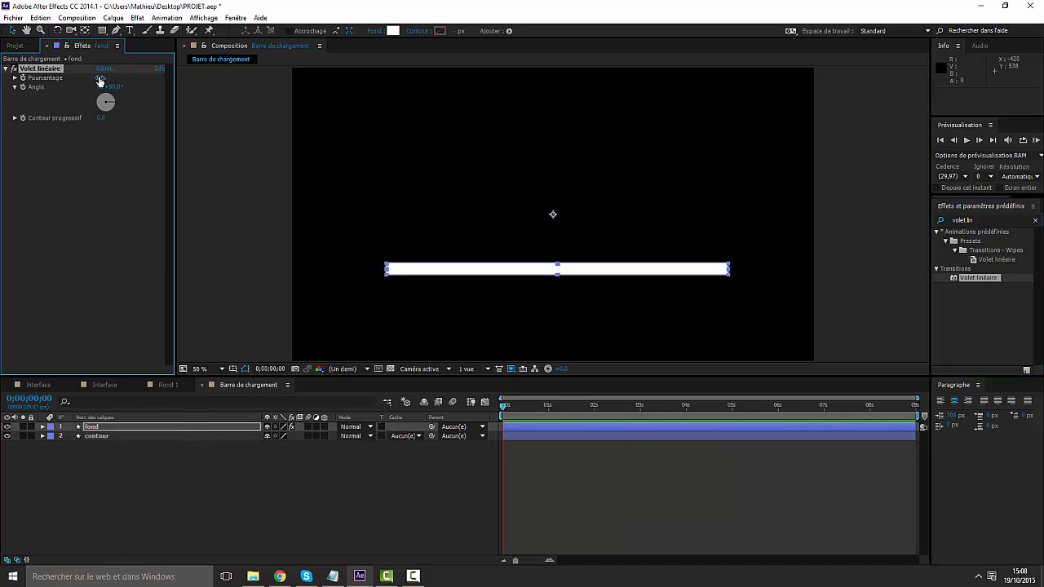
Step: Set the Volet linéaire percentage to 55% and its angle to -90° on the fond layer
left_click_drag(99, 81, 128, 88)
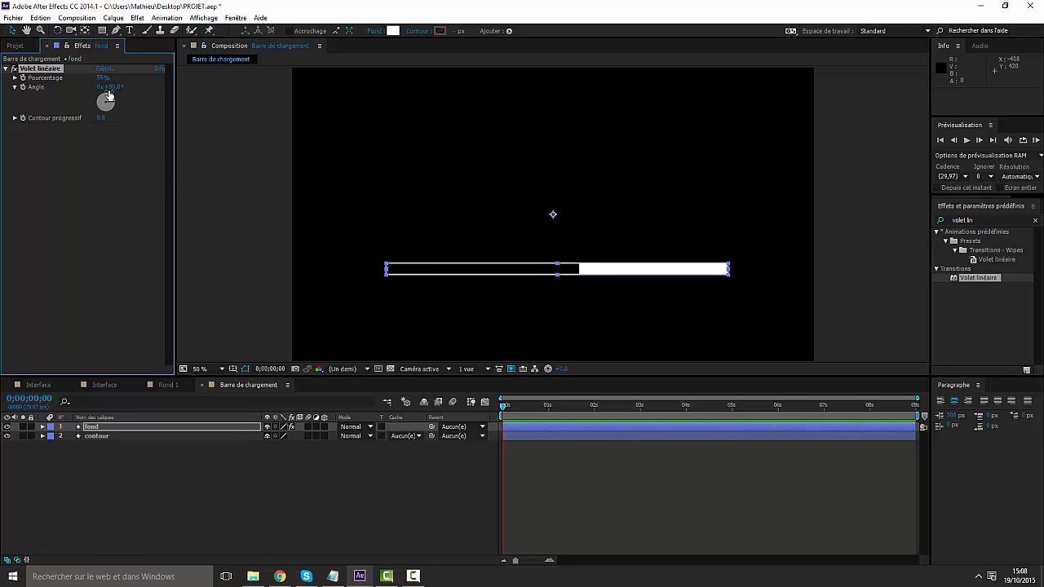
type("-90")
key("Return")
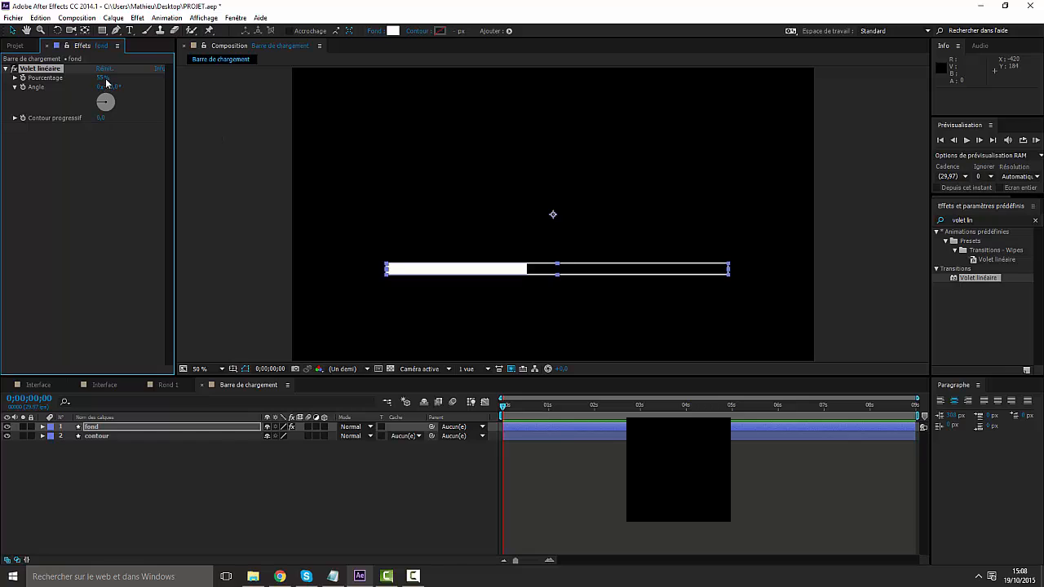
Step: Keyframe the Volet linéaire percentage from 100% at 0;00;00;00 to 1% at 0;00;05;00
left_click_drag(103, 77, 162, 78)
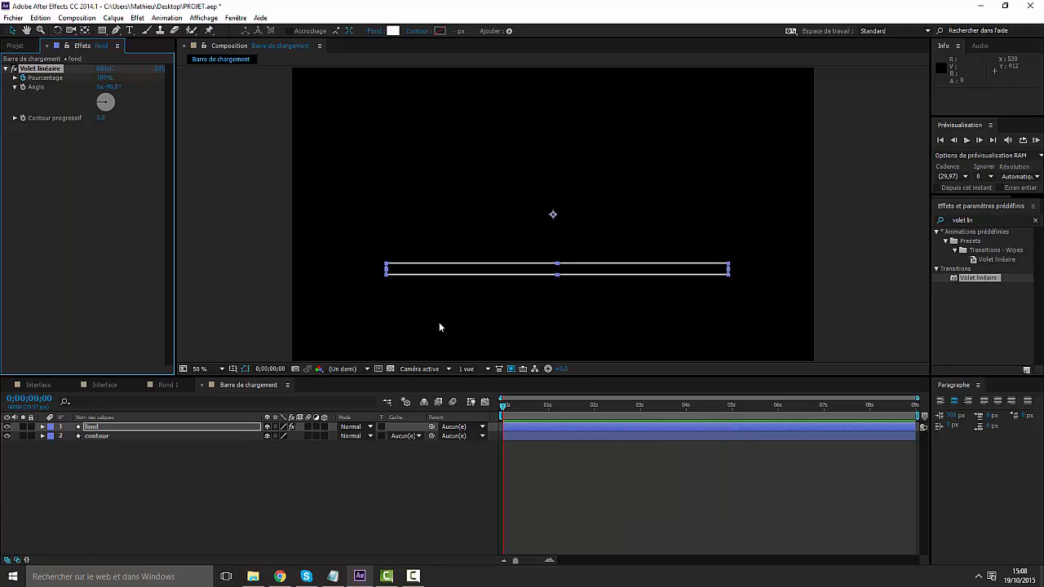
left_click_drag(502, 405, 734, 411)
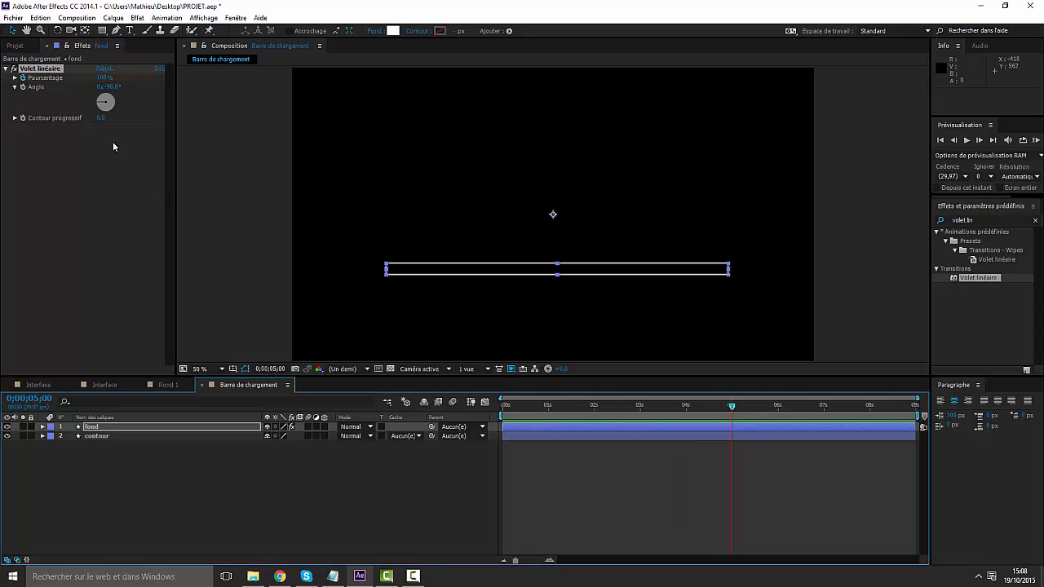
left_click_drag(104, 80, 2, 98)
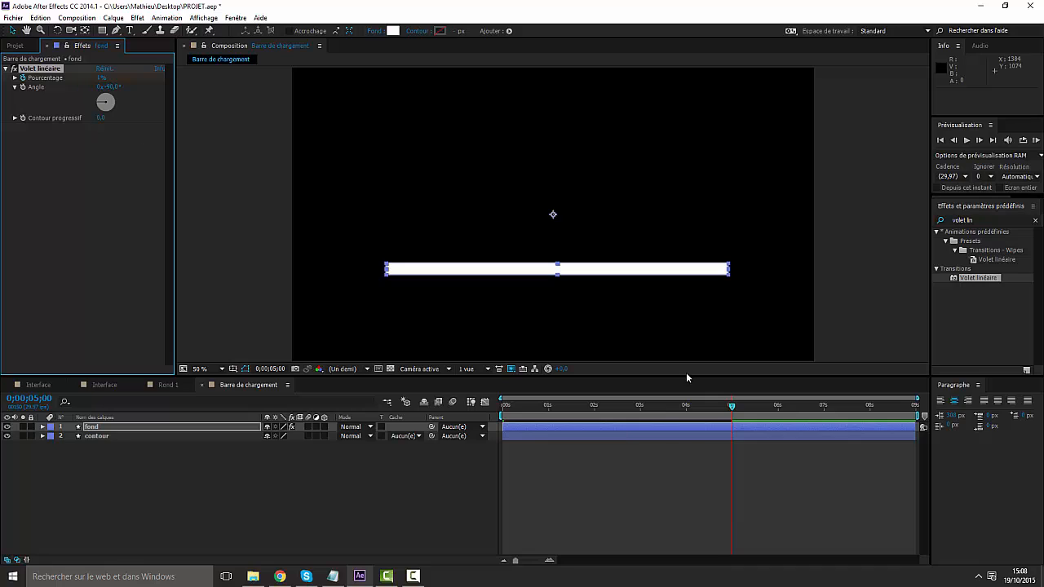
Step: Set the Volet linéaire Contour progressif to 16 and enable motion blur on the fond and contour layers
left_click(642, 406)
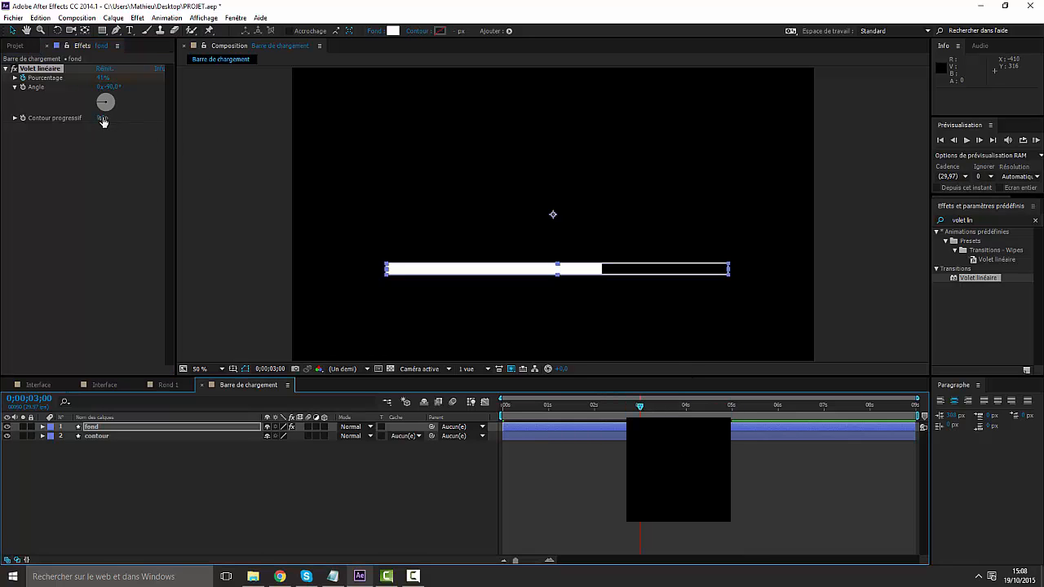
left_click_drag(109, 118, 117, 123)
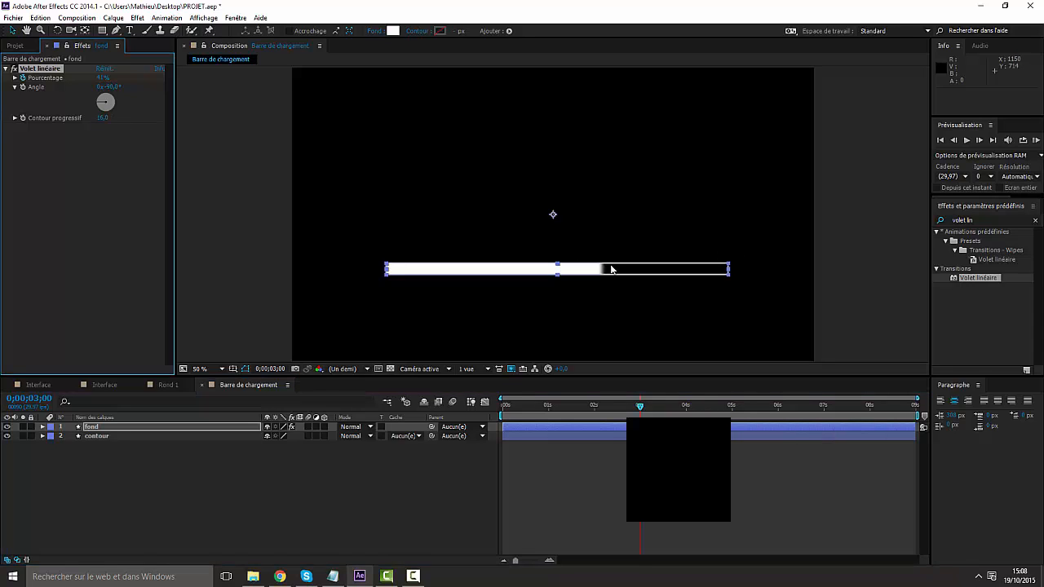
left_click_drag(607, 410, 705, 401)
left_click(259, 486)
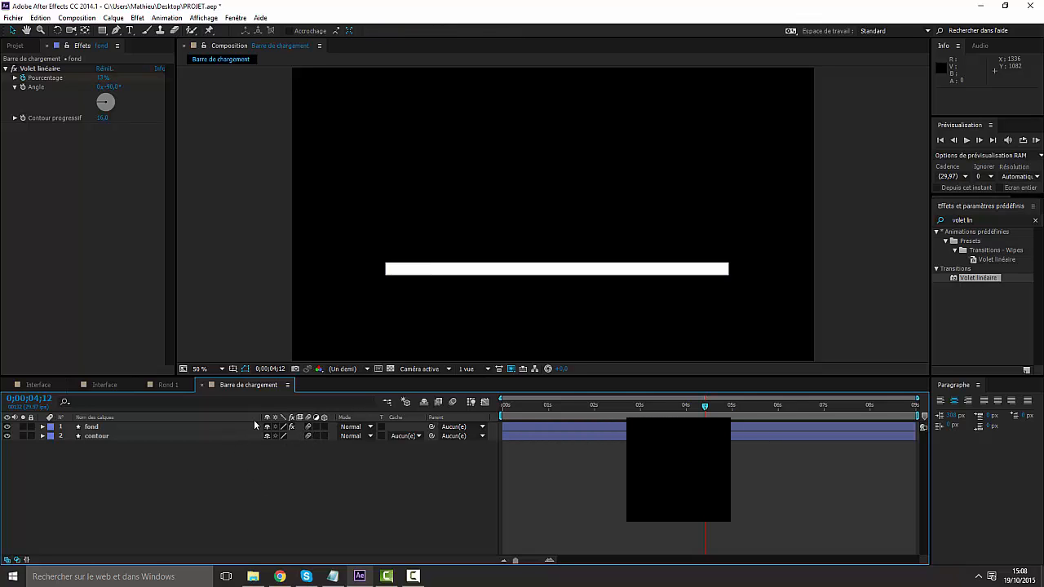
Step: Enable motion blur on the rec and ellipse layers of the Rond 1 composition, and return to Barre de chargement
left_click(171, 387)
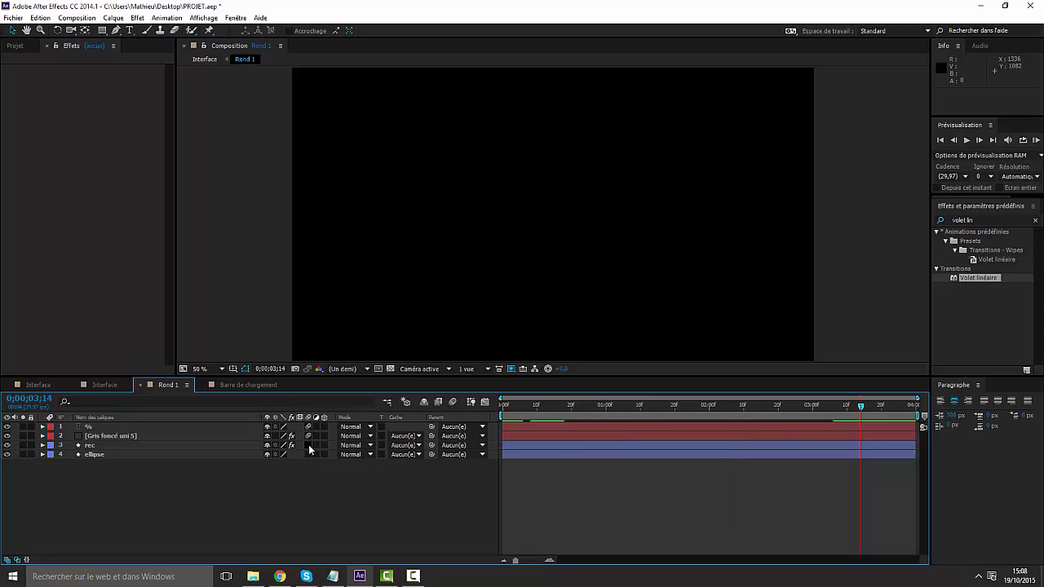
left_click(218, 384)
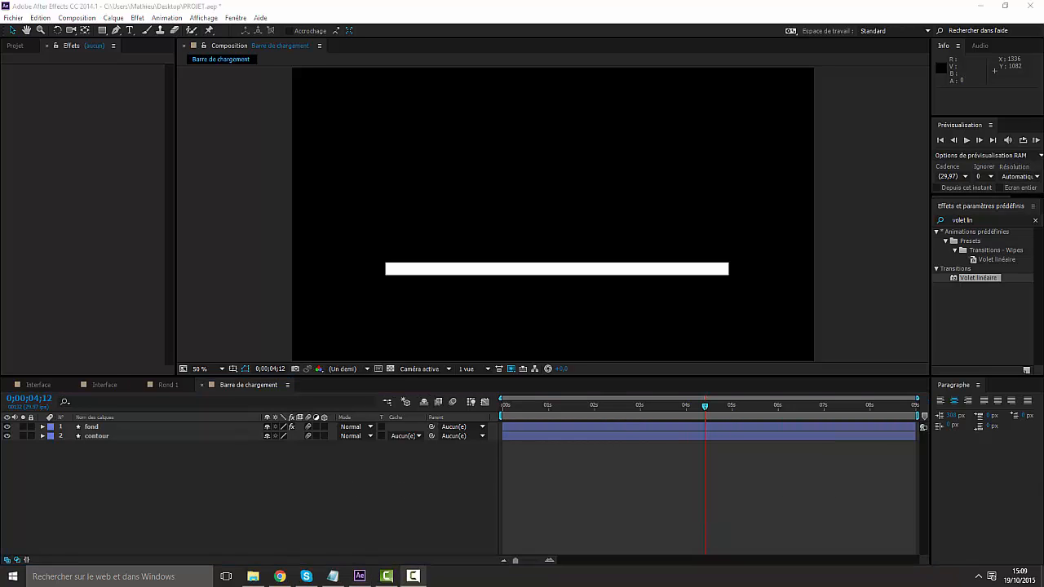
left_click(375, 463)
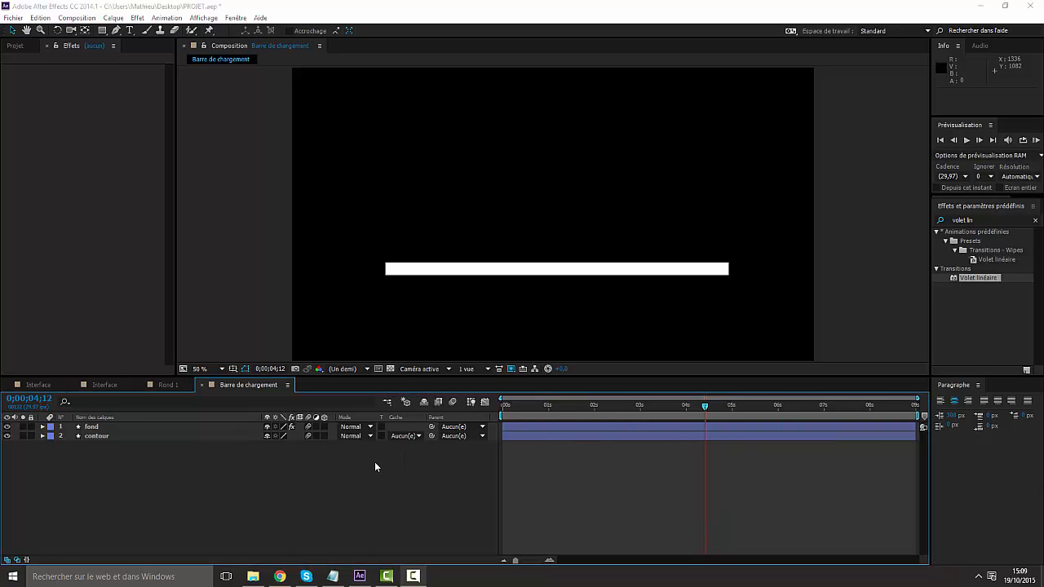
left_click(47, 385)
left_click(108, 384)
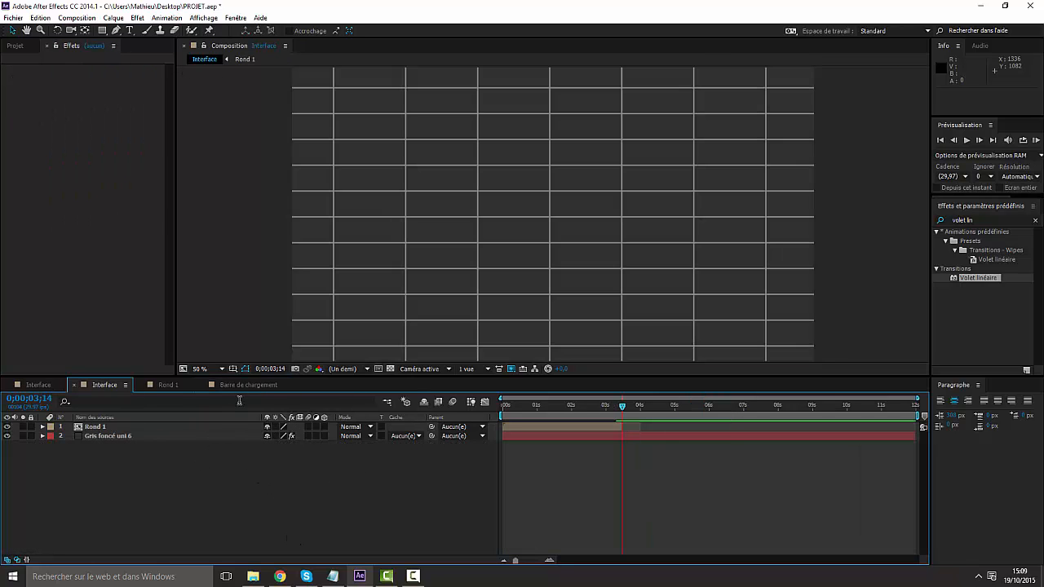
left_click(15, 46)
left_click(54, 293)
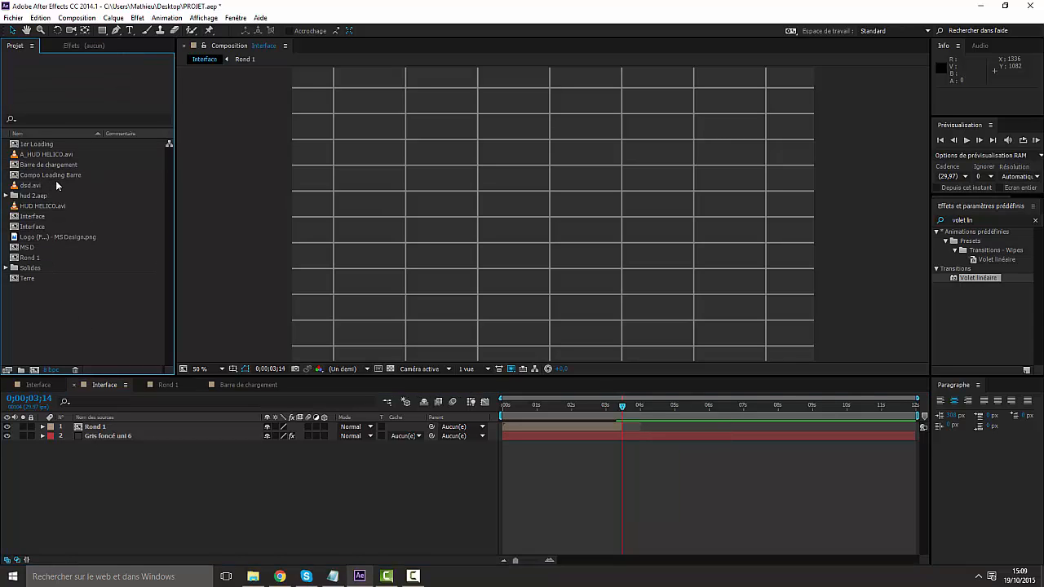
left_click(249, 385)
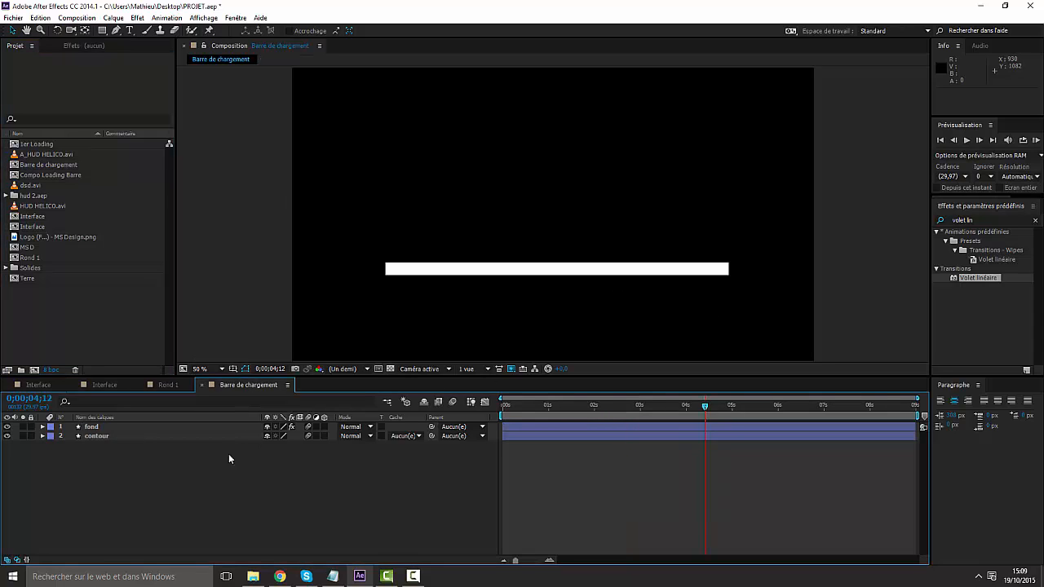
left_click(111, 386)
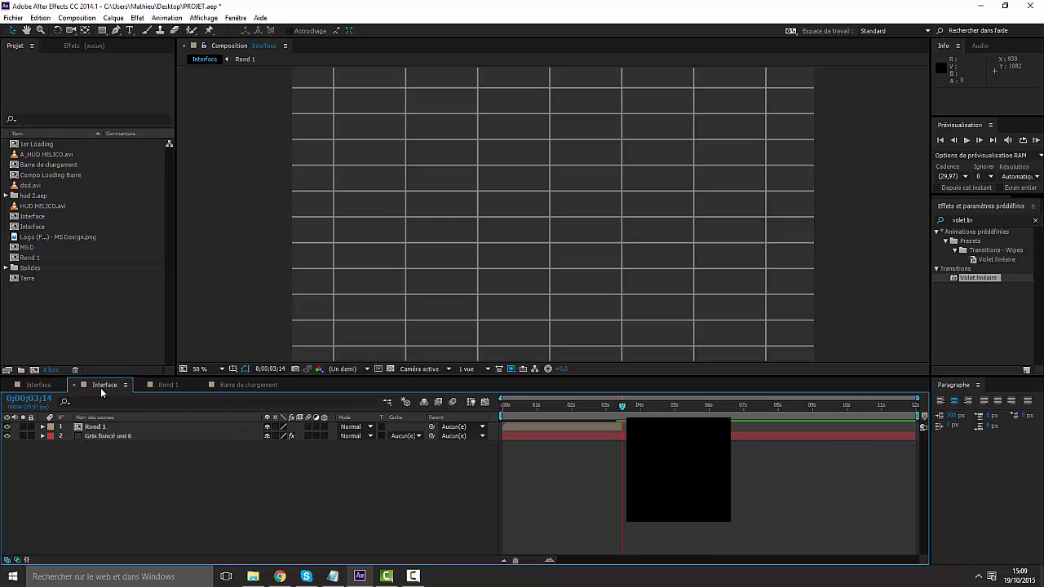
Step: Copy the % and Gris foncé uni 5 layers from Rond 1 into Barre de chargement and preview them at 0;00;02;13
left_click(164, 385)
left_click(104, 436)
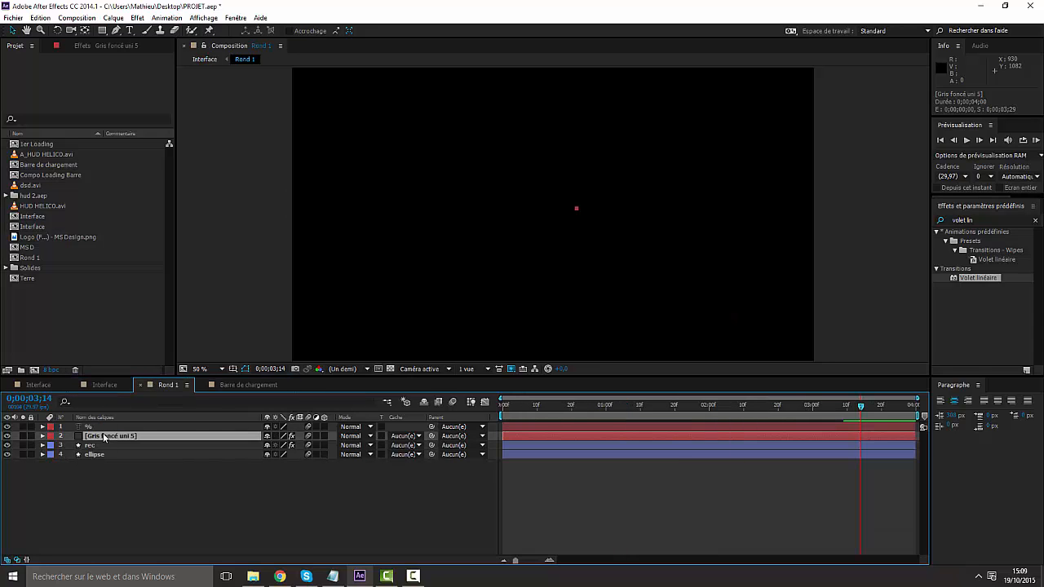
left_click(101, 427, "ctrl")
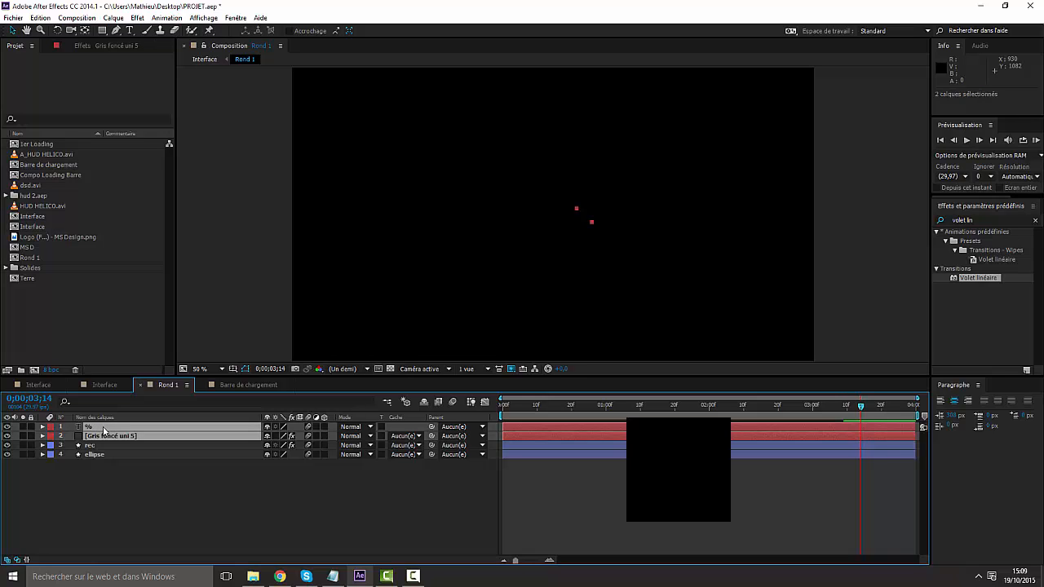
left_click(235, 382)
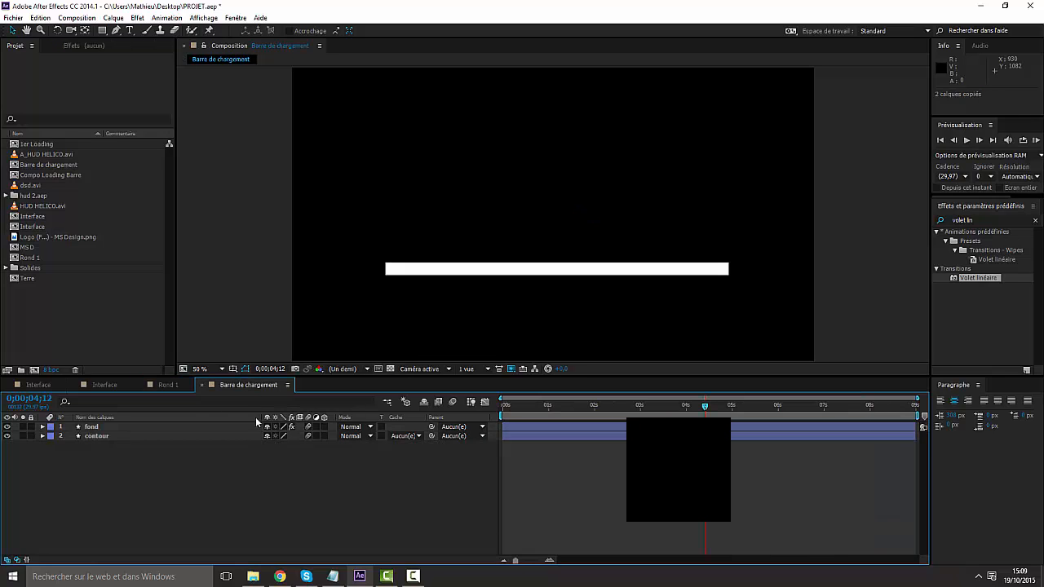
key("ctrl+v")
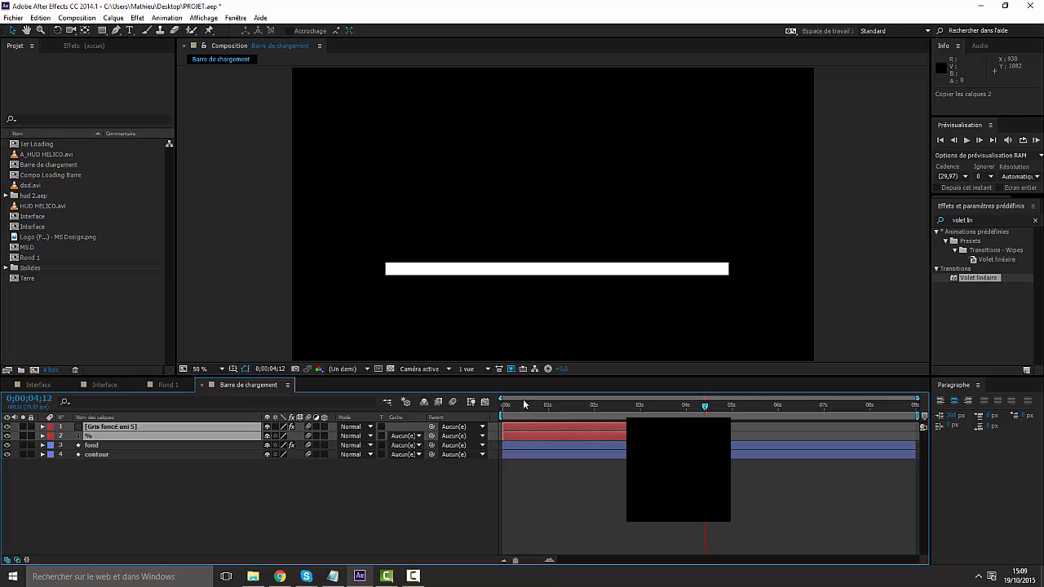
left_click_drag(549, 405, 614, 407)
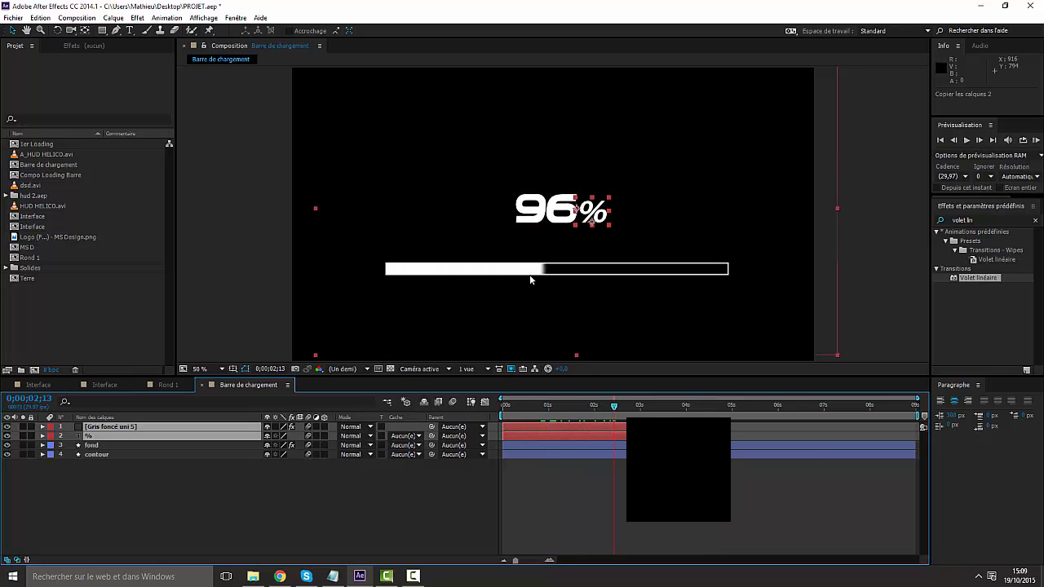
left_click(545, 212)
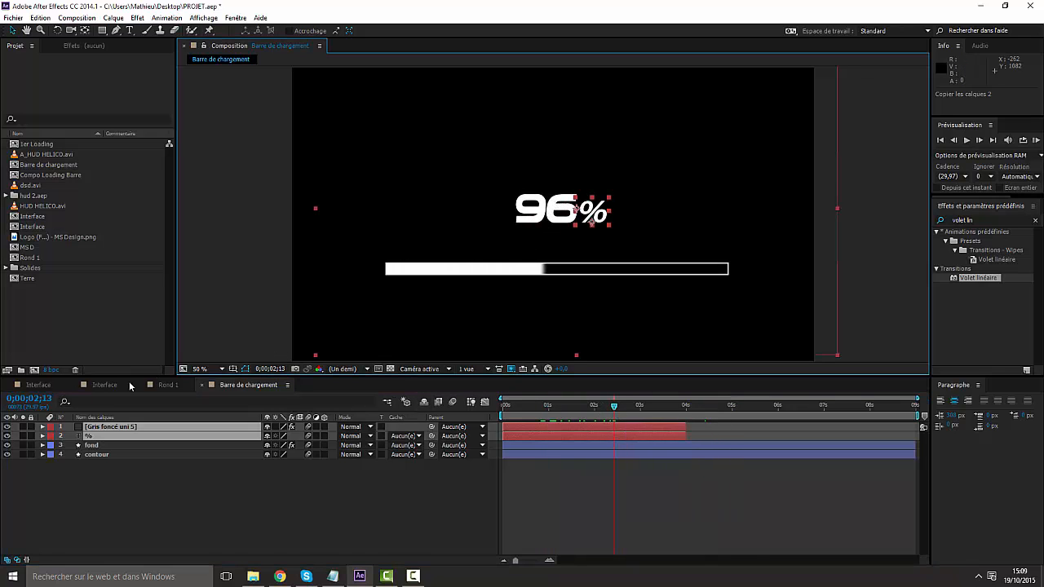
Step: Move the Gris foncé uni 5 counter layer below the loading bar, near its right end, and show the effect settings
left_click(140, 500)
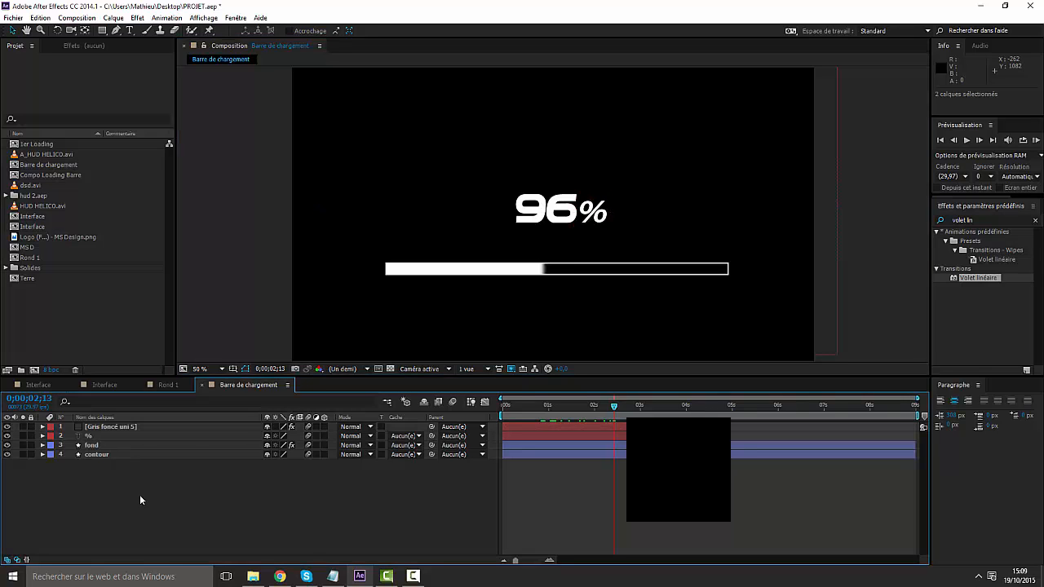
left_click(117, 428)
left_click_drag(550, 214, 663, 303)
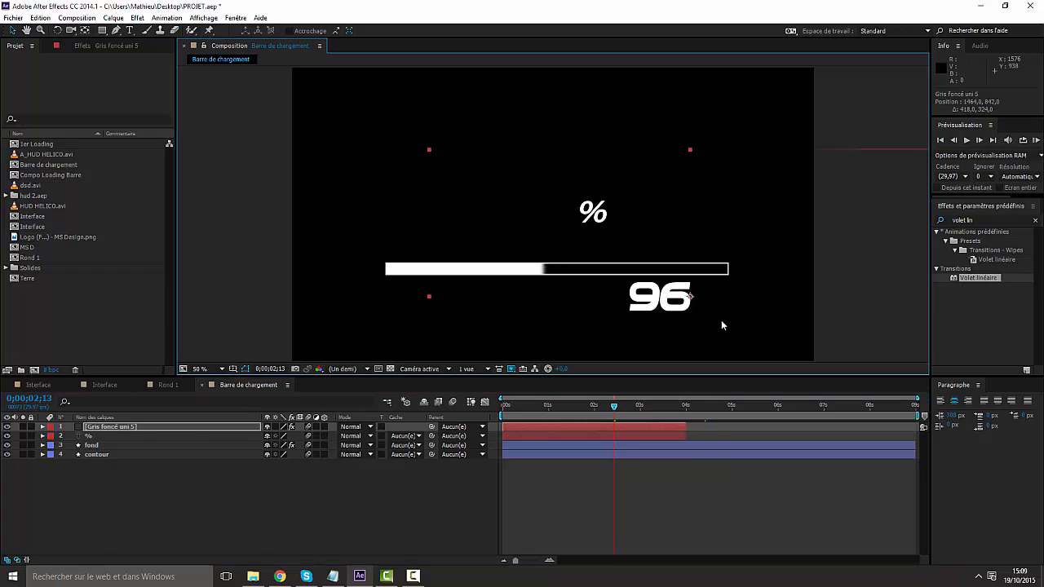
left_click(106, 43)
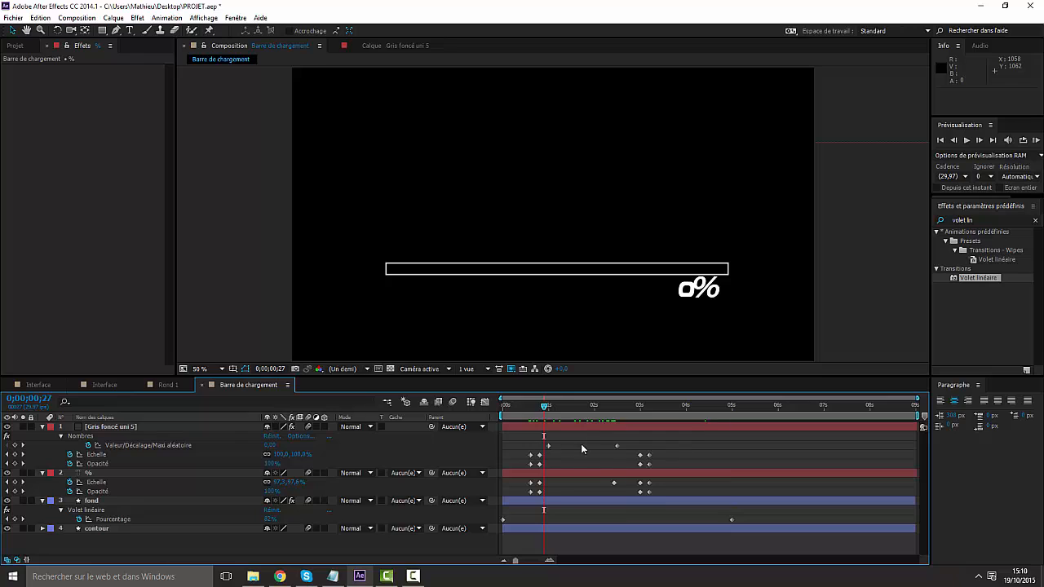
Step: Retime the counter's Valeur/Décalage/Maxi aléatoire keyframes to 0;00;00;00 and 0;00;05;00
left_click_drag(549, 445, 503, 447)
left_click_drag(616, 446, 733, 447)
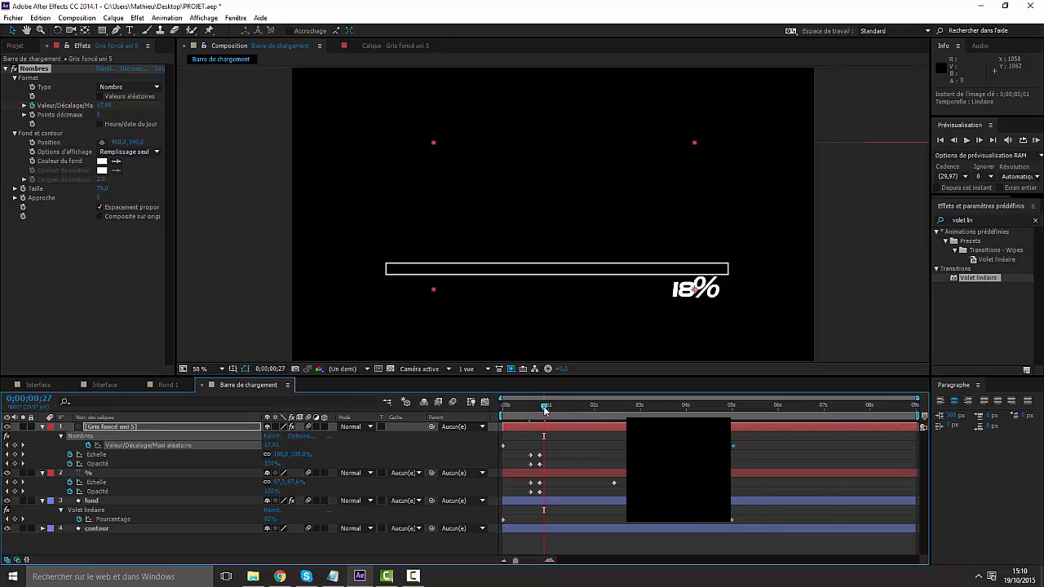
left_click(712, 405)
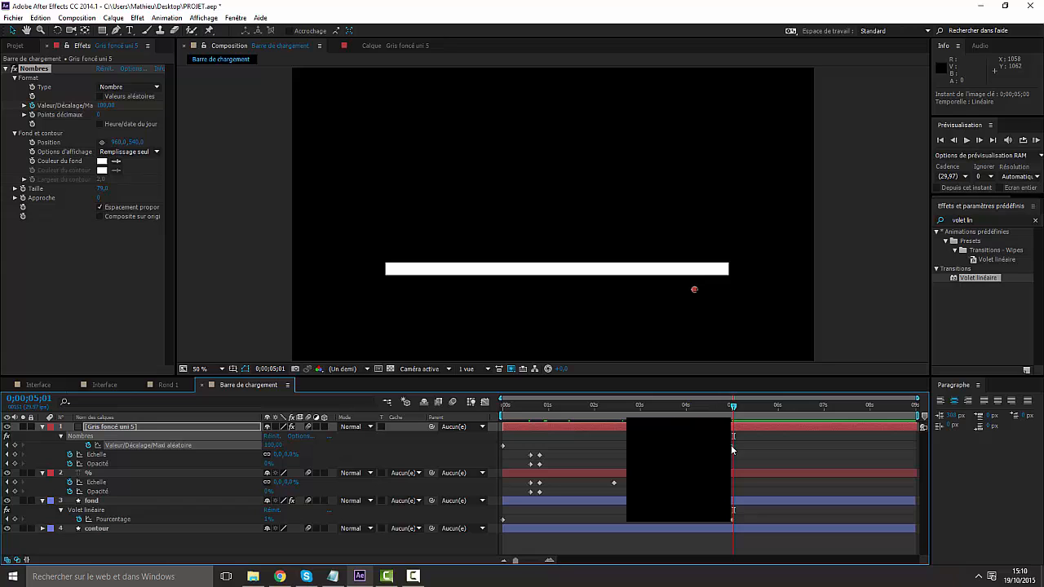
Step: Delete all Echelle and Opacité keyframes of the Gris foncé uni 5 and % layers and return to the composition's start
left_click_drag(732, 409, 662, 495)
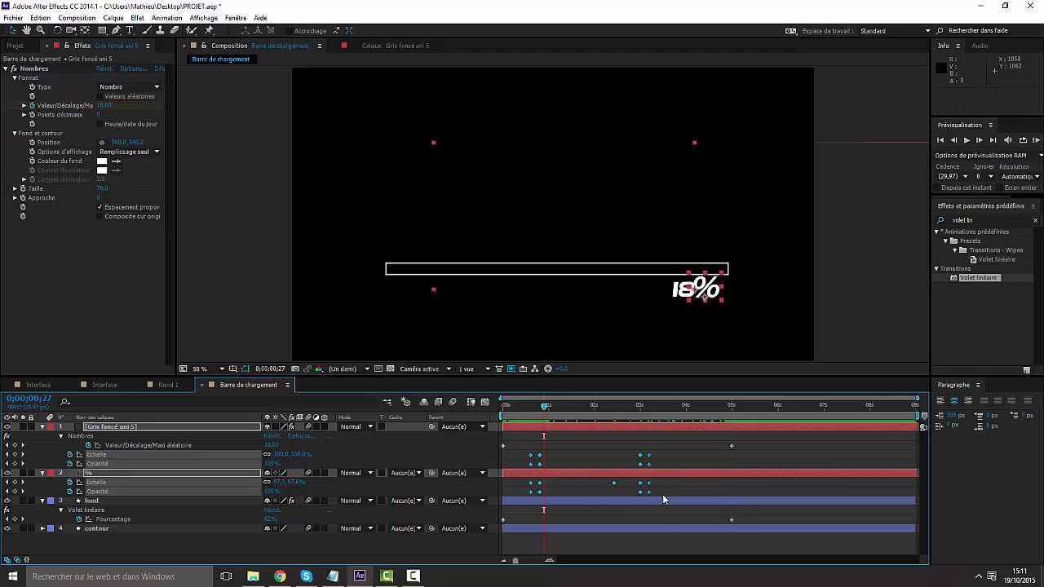
key("Delete")
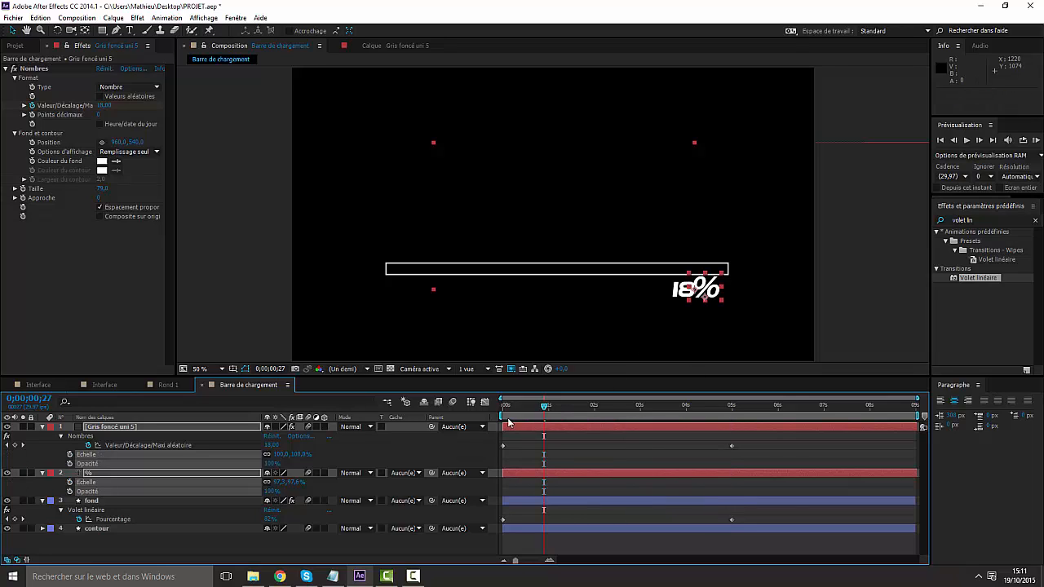
left_click_drag(524, 411, 503, 409)
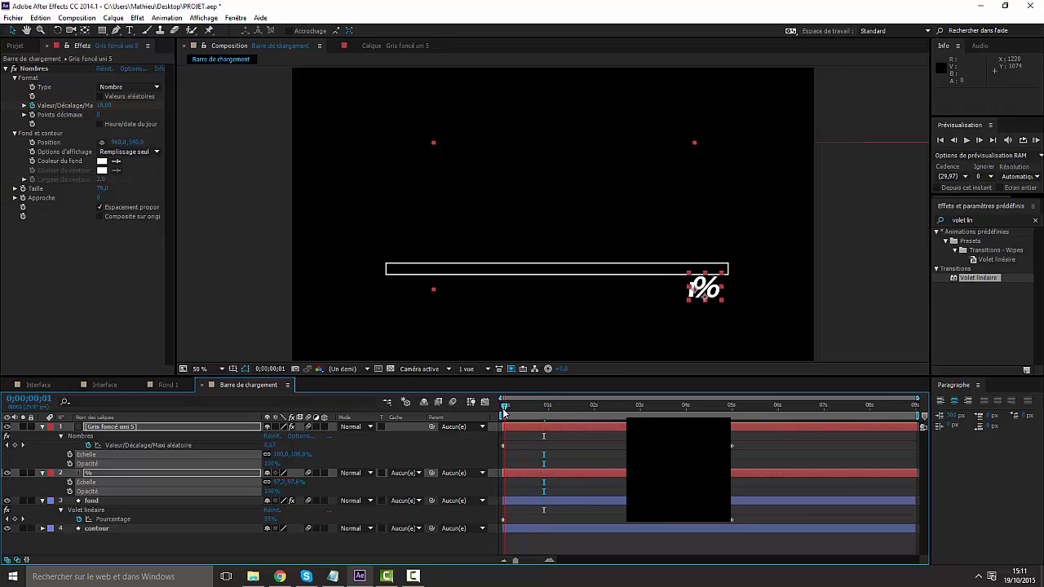
left_click_drag(722, 301, 712, 304)
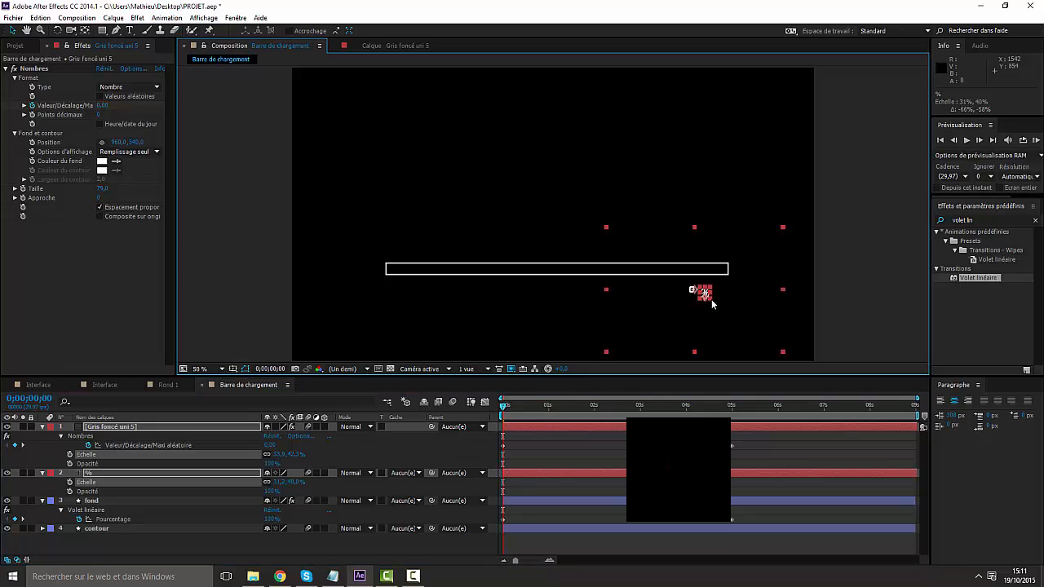
key("ctrl+z")
left_click(114, 462, "ctrl")
left_click(100, 474, "ctrl")
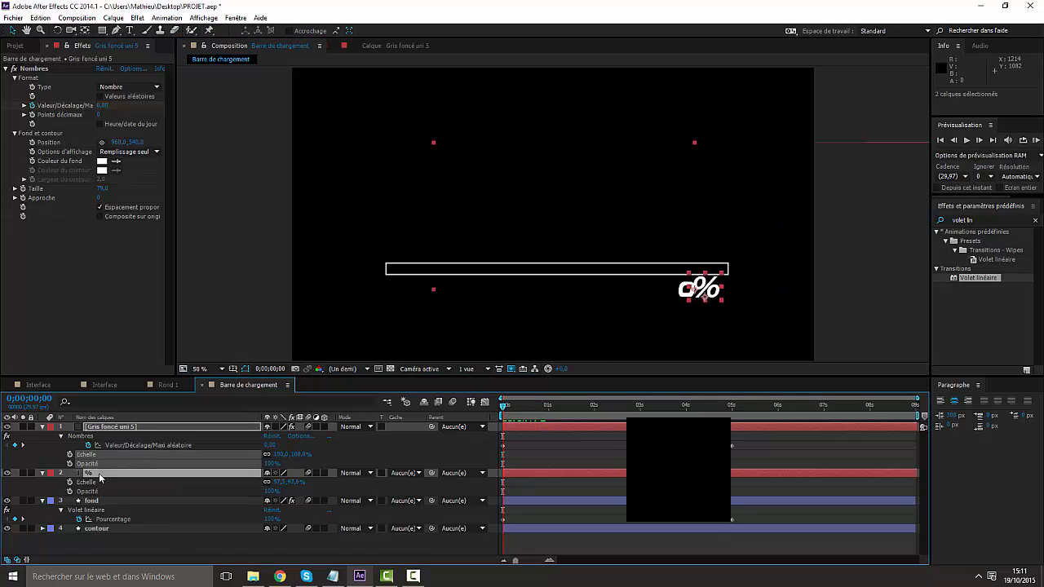
Step: Scale only the % layer down to about 50% so the sign sits small beside the counter
left_click(108, 543)
left_click(96, 473)
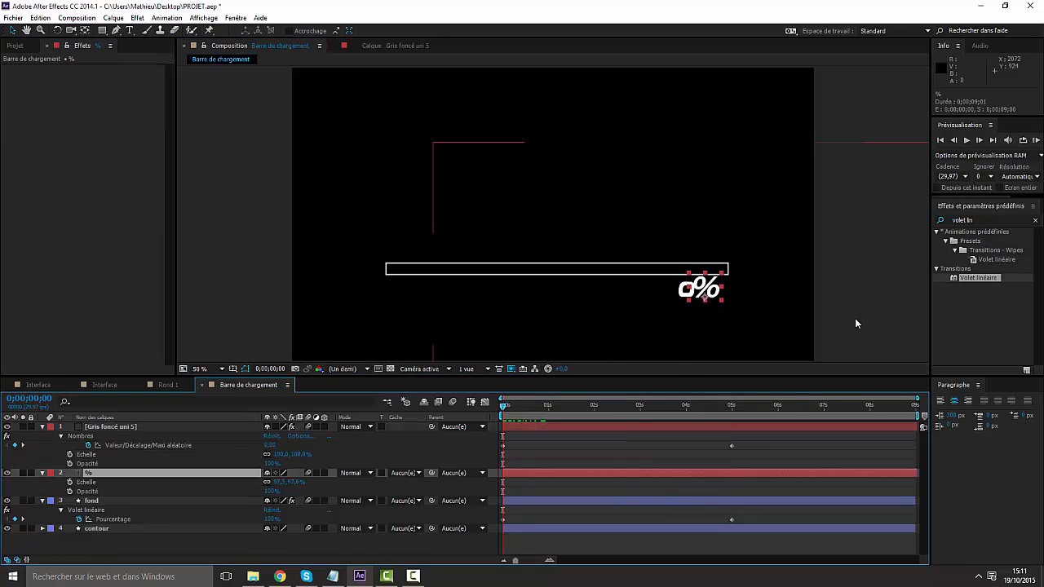
left_click_drag(721, 304, 706, 293)
left_click(228, 541)
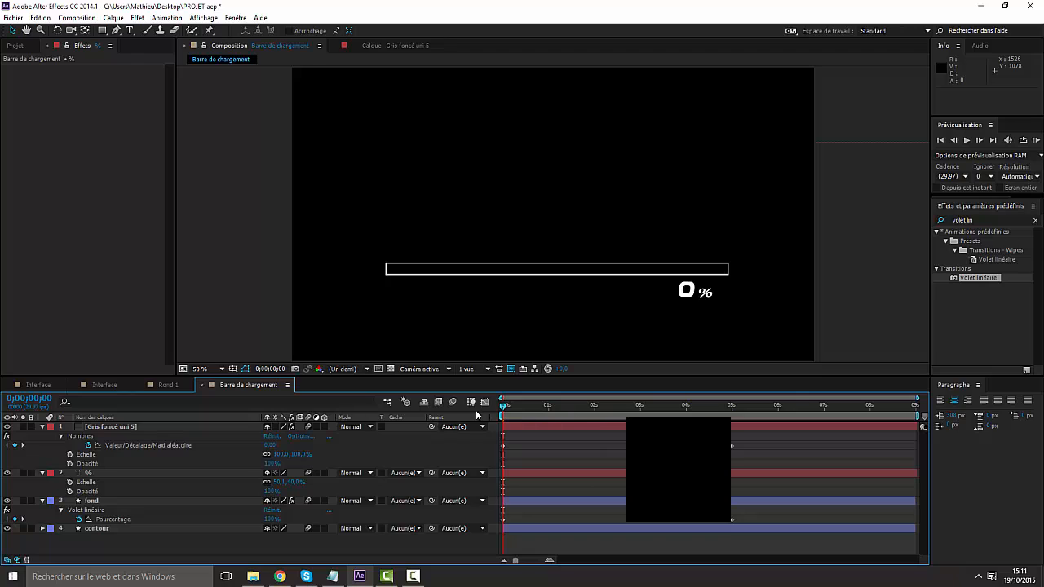
Step: Try the fond layer's last Pourcentage keyframe at 0;00;05;01, put it back at 0;00;05;00 and scrub through the loading animation
left_click_drag(513, 411, 714, 412)
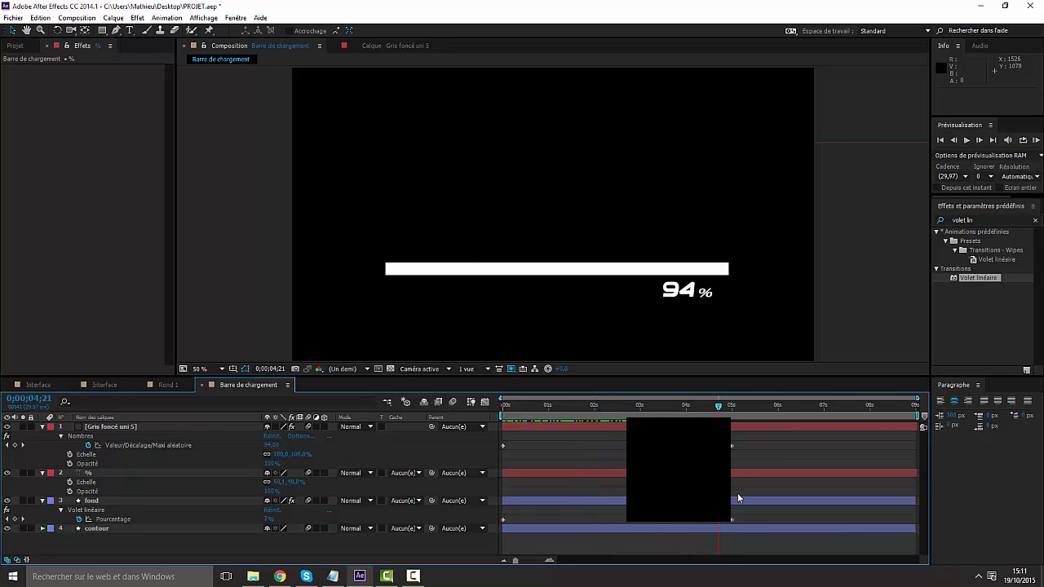
left_click_drag(738, 498, 734, 522)
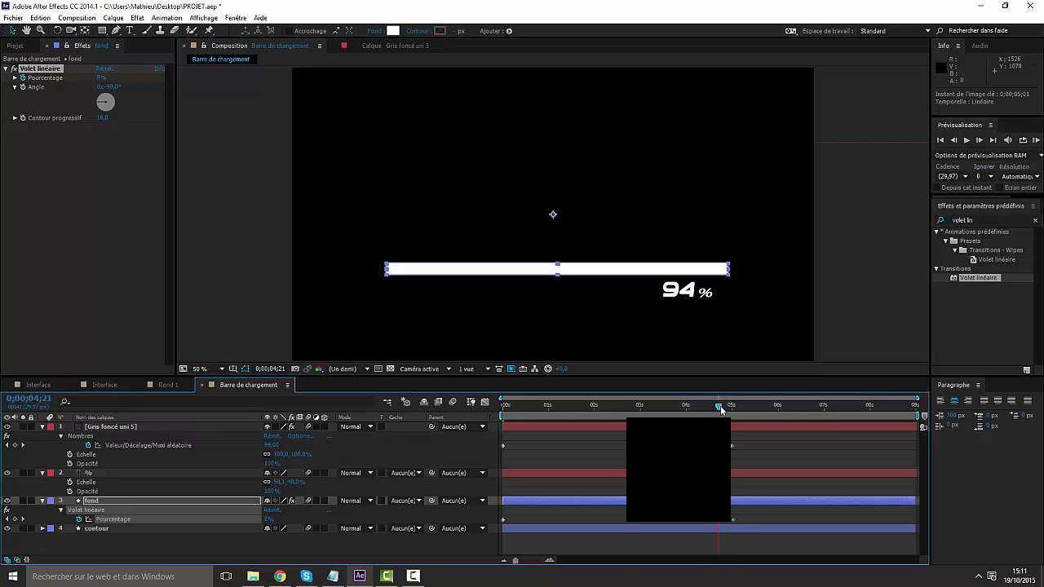
left_click_drag(720, 408, 634, 413)
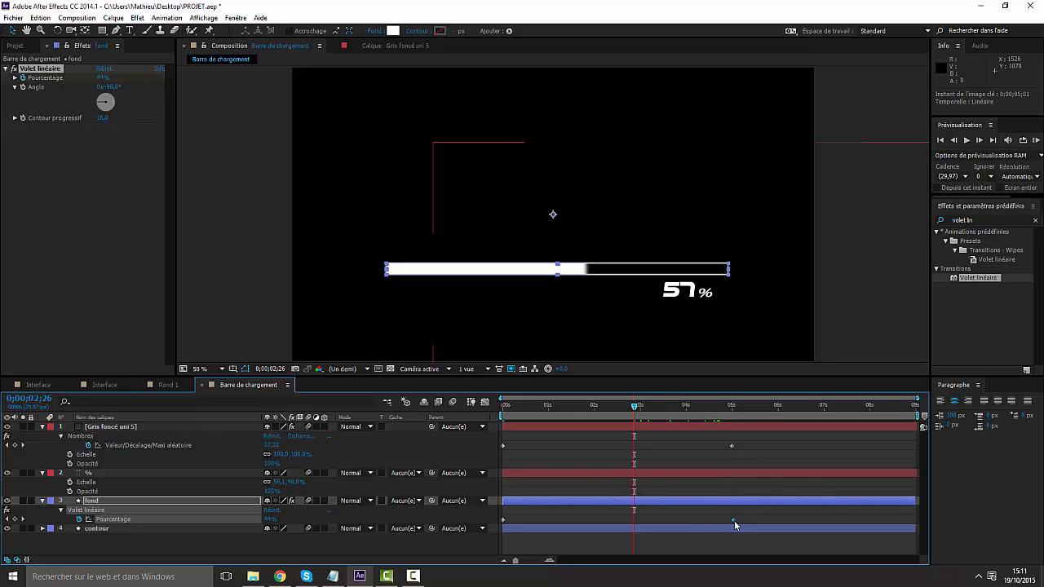
left_click_drag(695, 521, 732, 522)
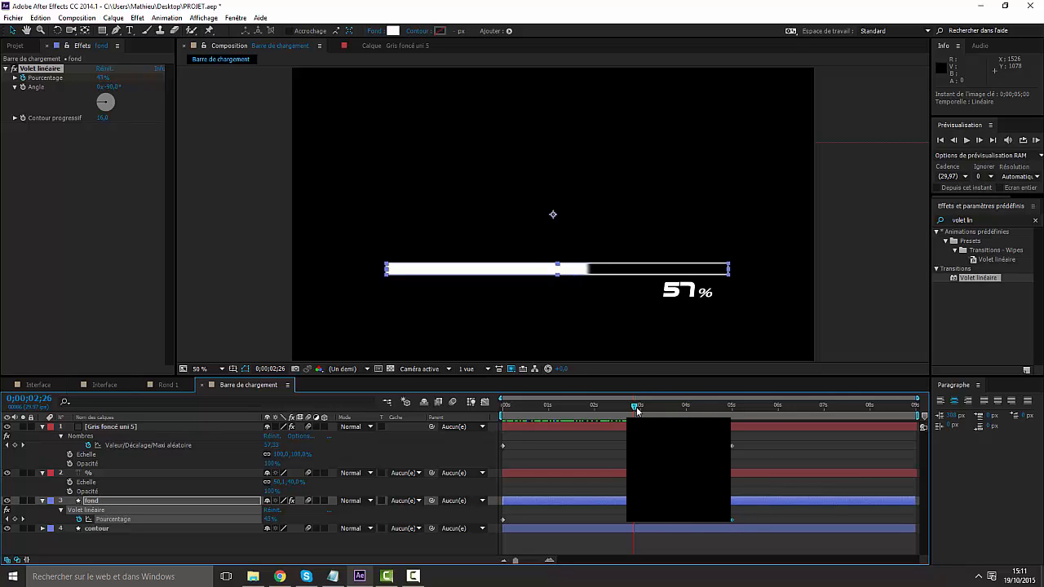
left_click_drag(635, 406, 735, 414)
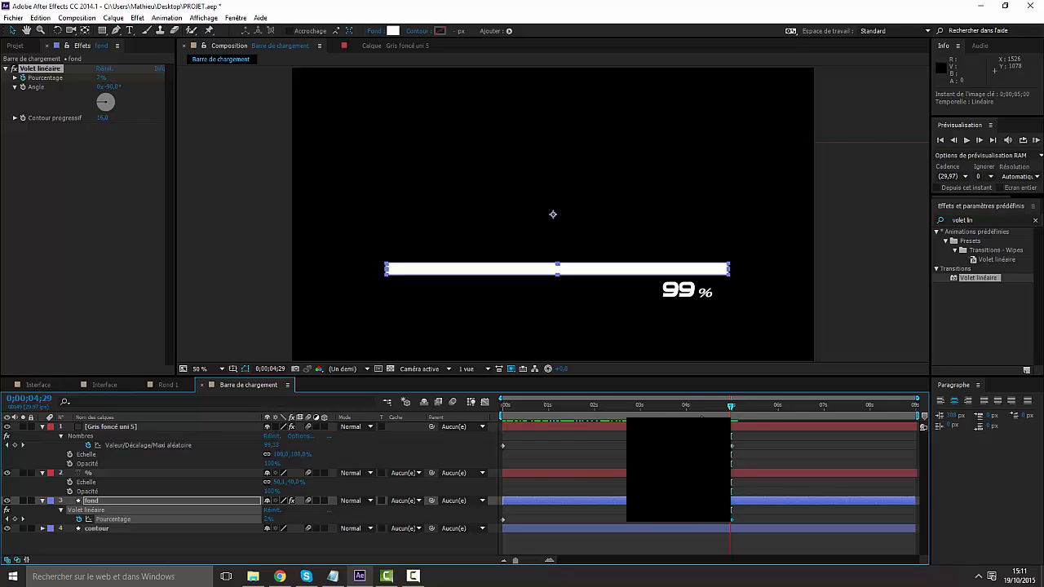
left_click_drag(732, 409, 458, 428)
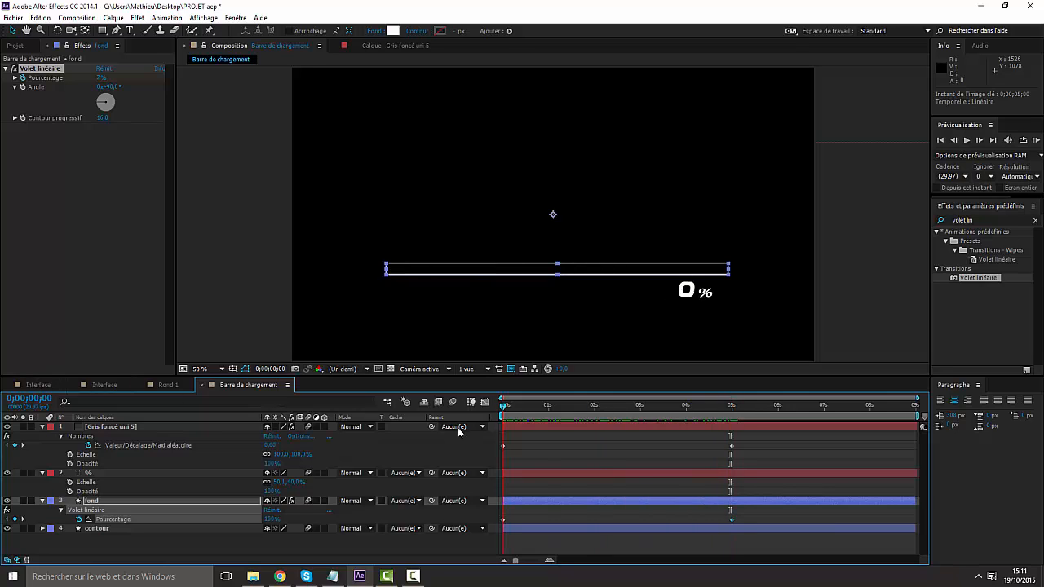
Step: Collapse the properties of the %, fond and contour layers
left_click(225, 543)
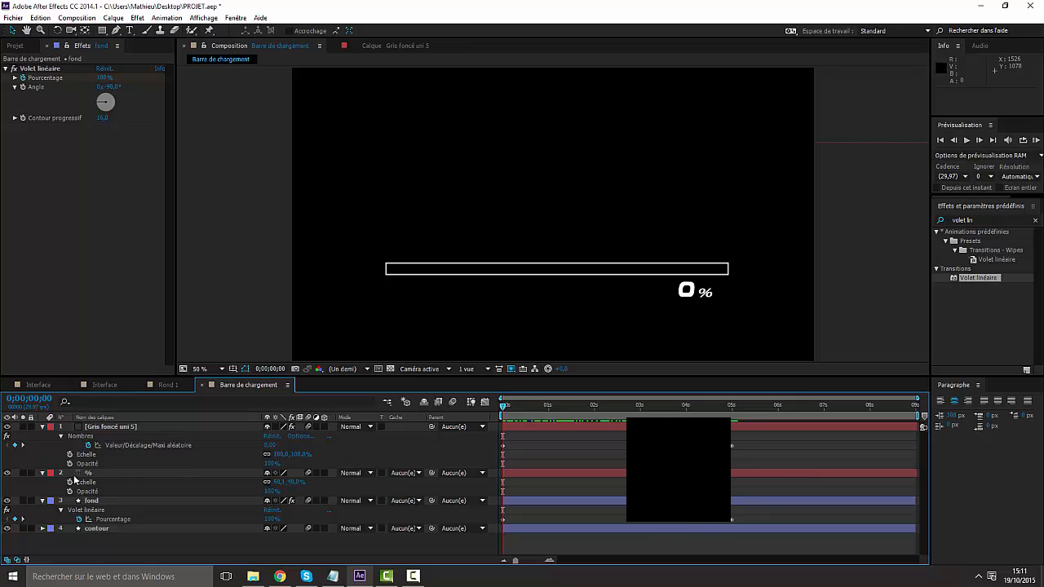
left_click(42, 473)
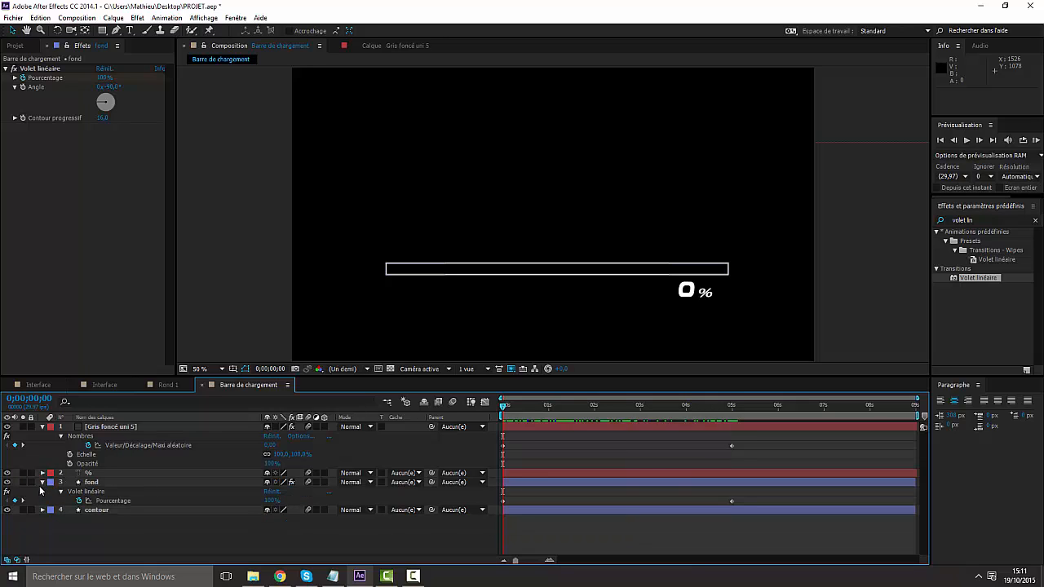
left_click(42, 482)
left_click(43, 491)
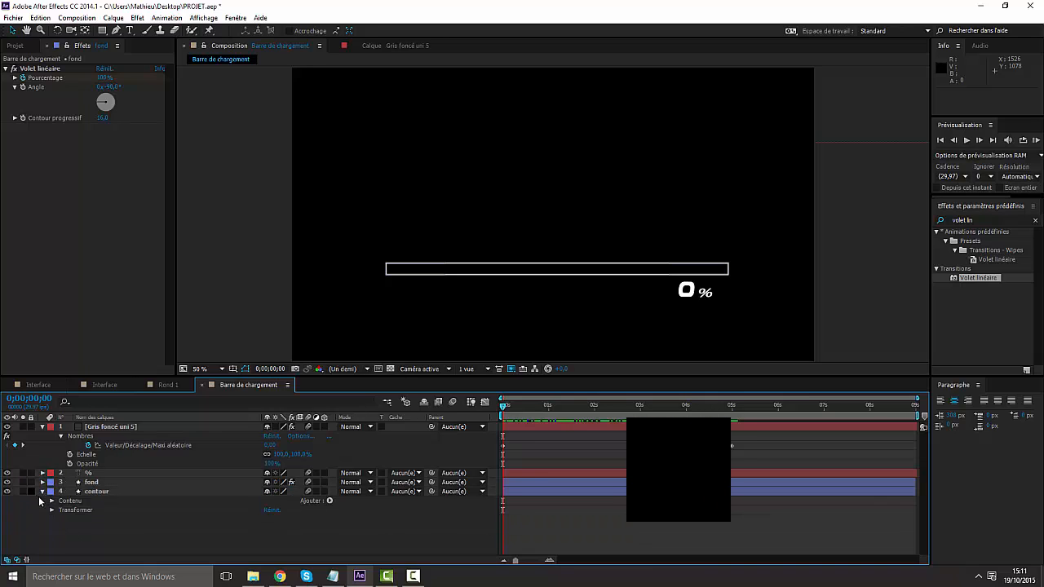
left_click(42, 492)
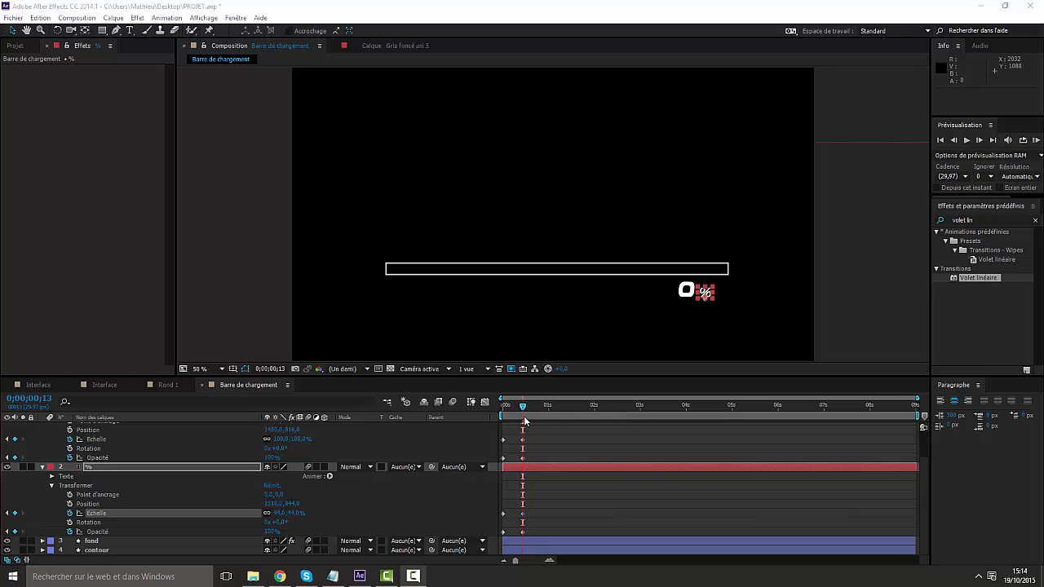
Step: Review the Echelle and Opacité keyframes of the counter and % layers and preview the animation from the start to 0;00;01;00
scroll(230, 457, "up", 2)
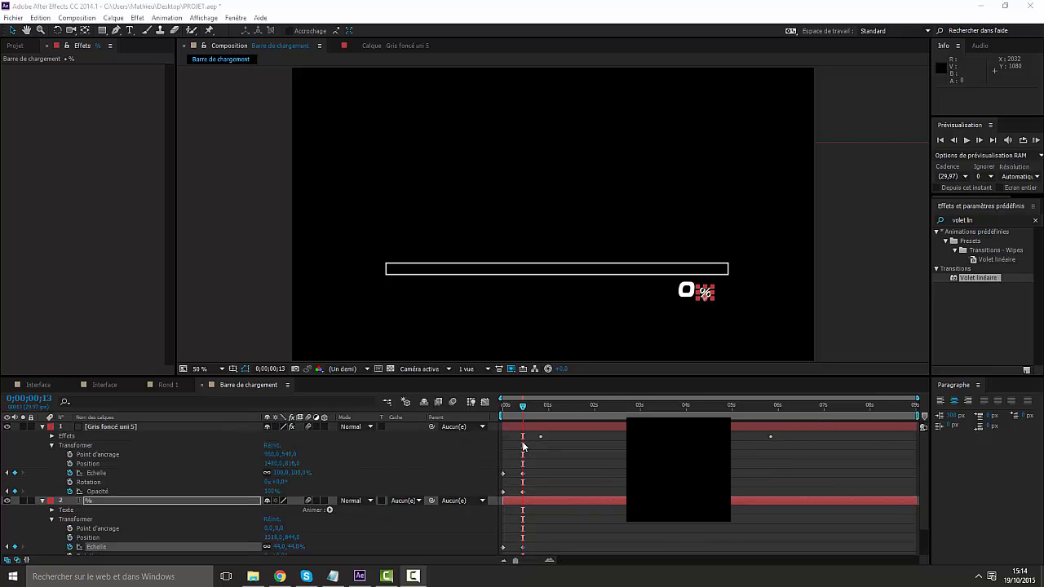
scroll(522, 489, "down", 2)
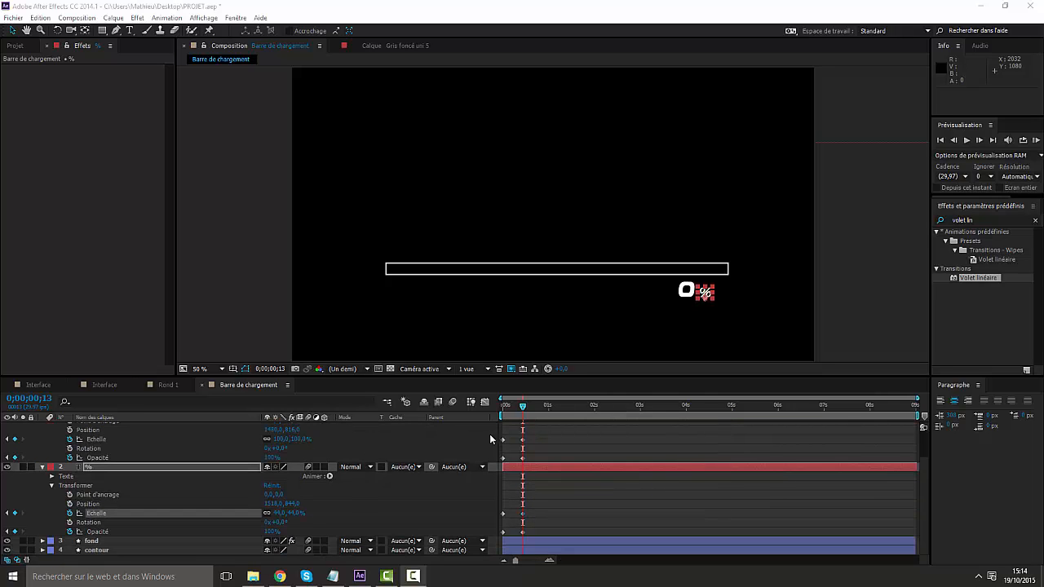
key("Home")
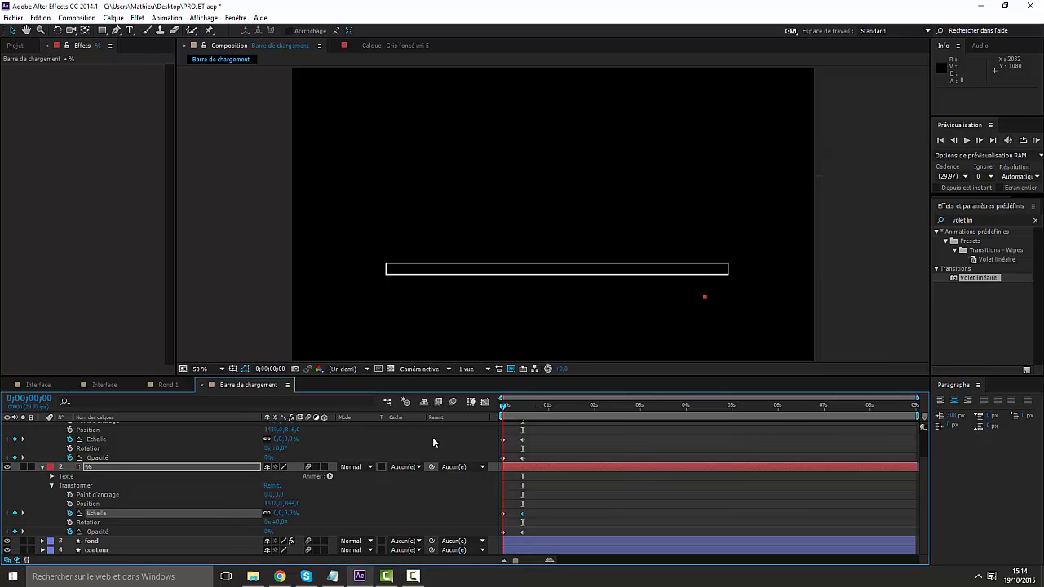
left_click_drag(526, 405, 555, 405)
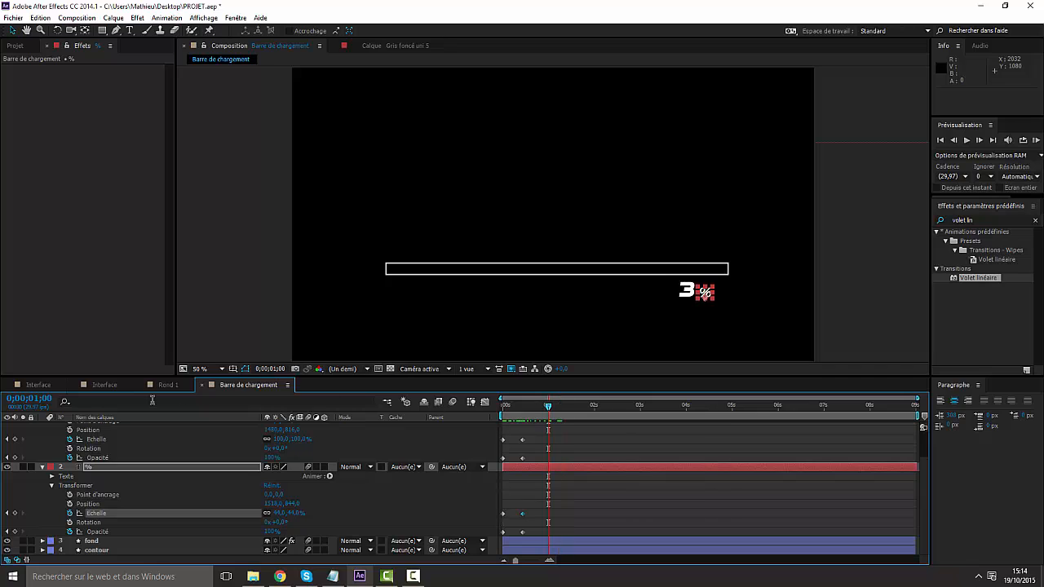
Step: Add the Barre de chargement composition to Interface above Rond 1, starting at 0;00;03;14
left_click(103, 384)
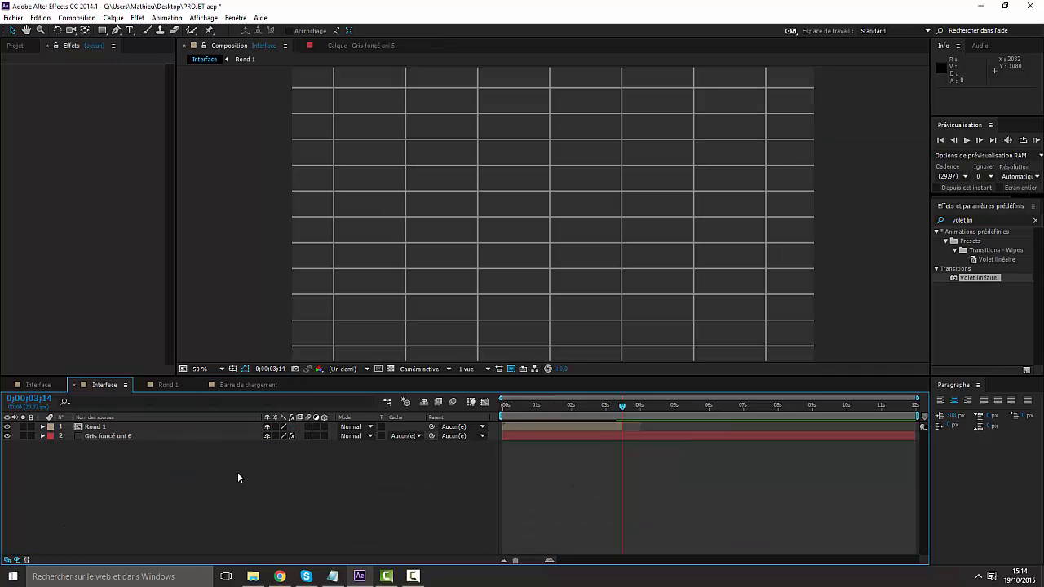
left_click(15, 46)
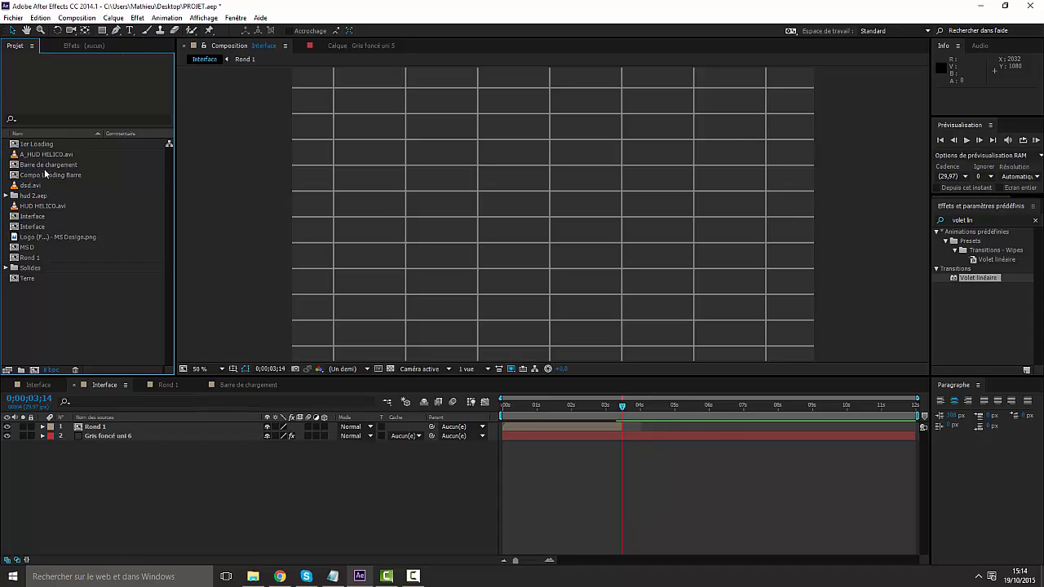
left_click_drag(54, 167, 122, 427)
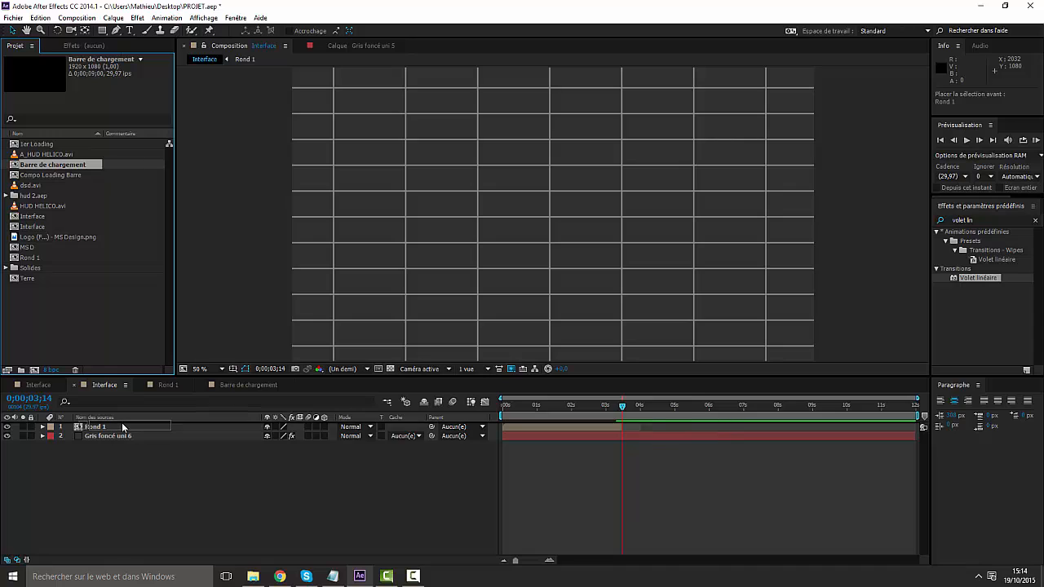
left_click_drag(616, 432, 727, 434)
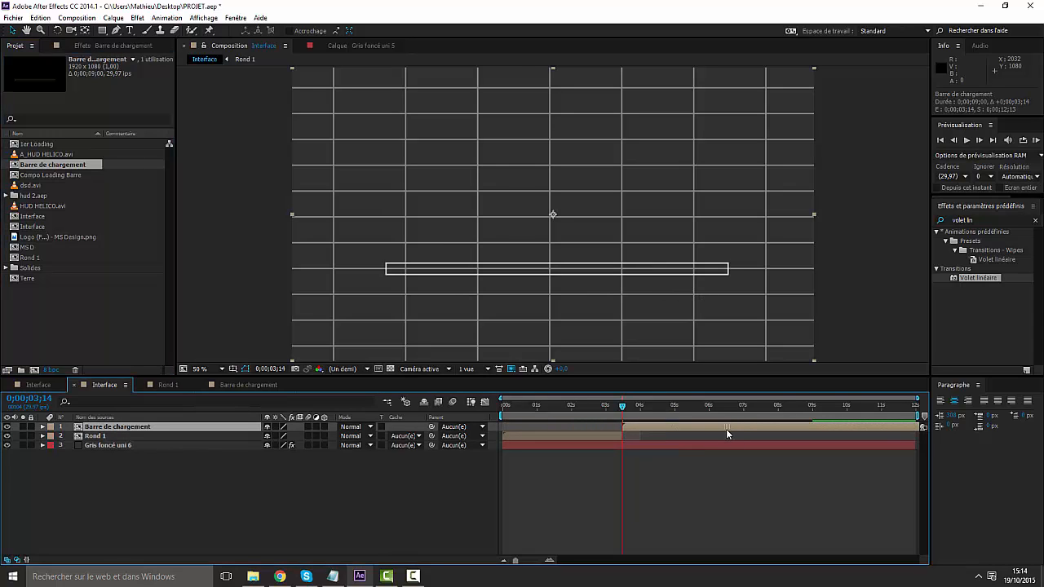
mouse_move(626, 410)
left_mouse_down()
mouse_move(602, 409)
mouse_move(760, 410)
mouse_move(625, 411)
left_mouse_up()
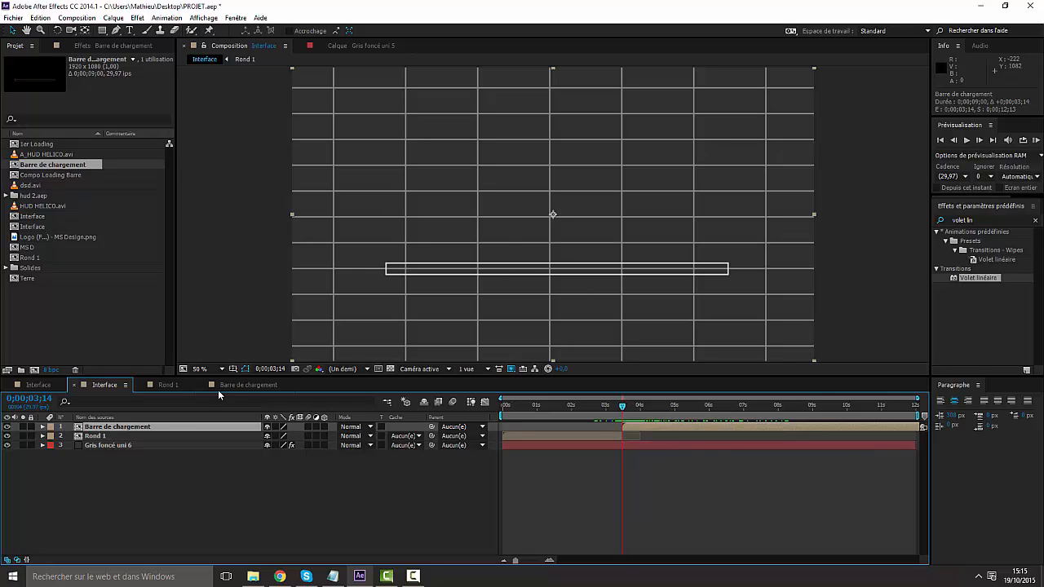
Step: Keyframe the Barre de chargement layer's Opacité from 0% at 0;00;03;14 to 100% at 0;00;03;24
left_click(44, 426)
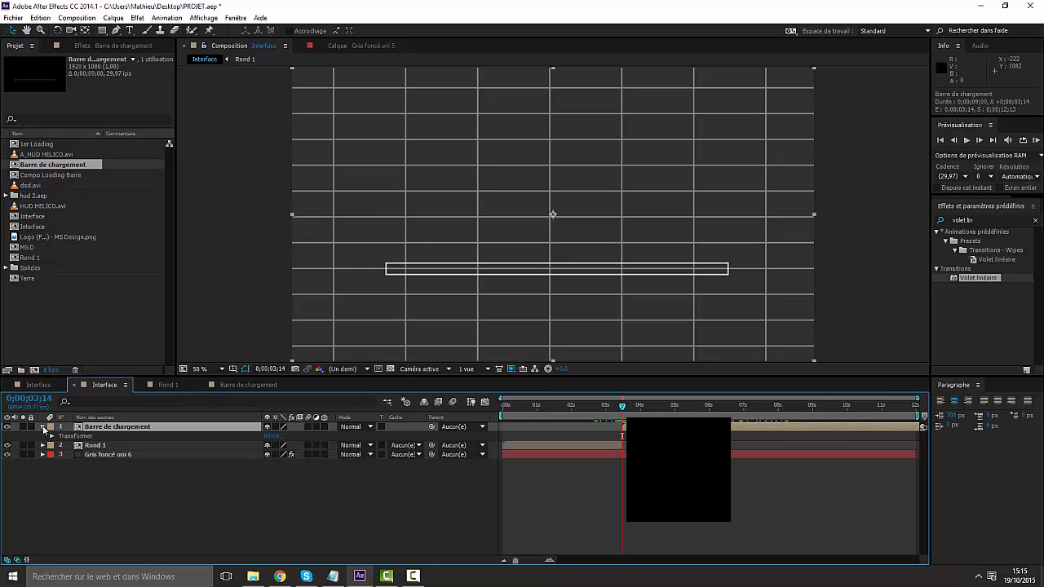
left_click(51, 436)
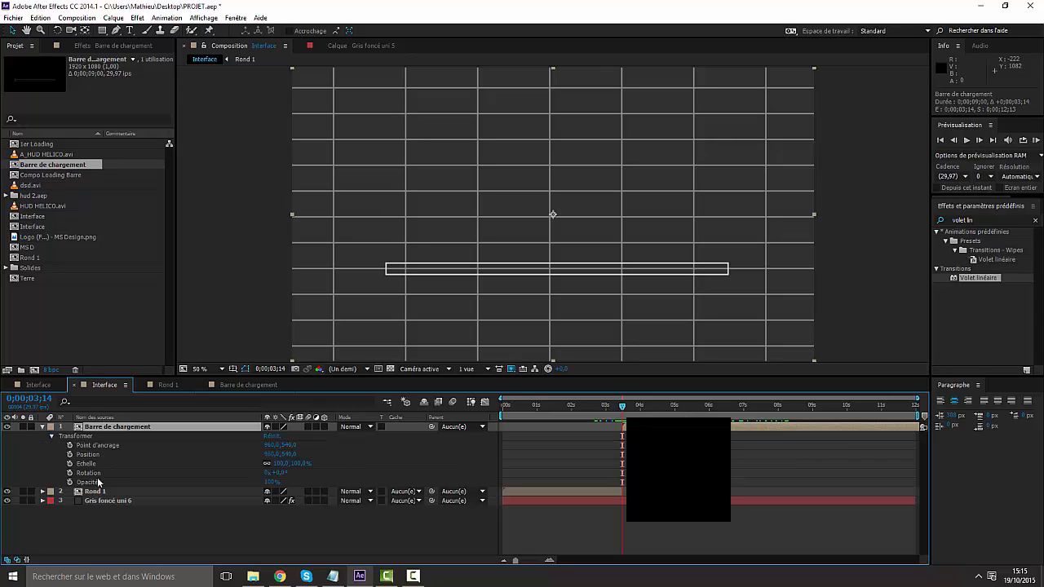
left_click(70, 482)
left_click(272, 482)
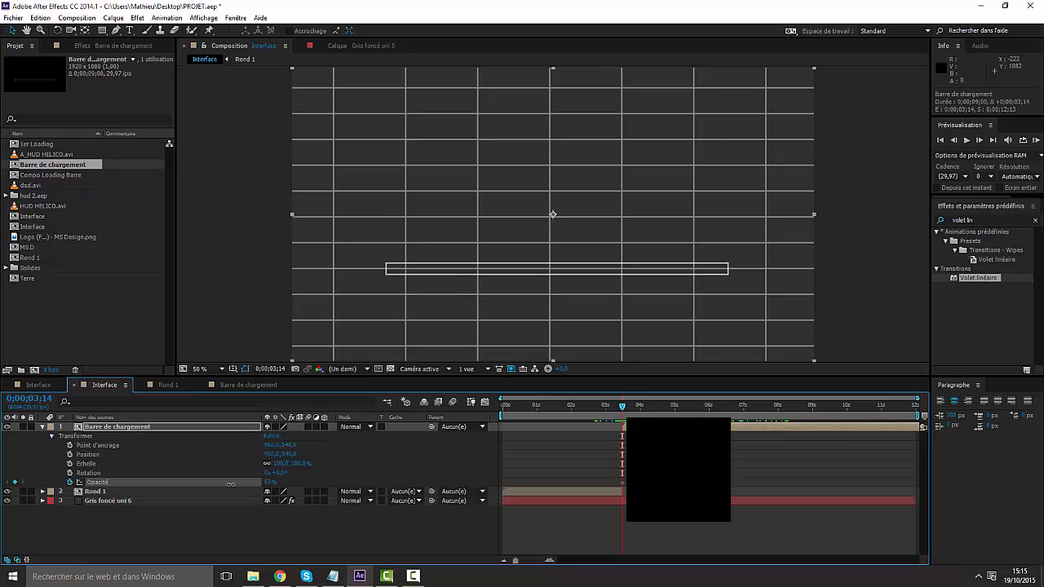
type("0")
key("Return")
left_click_drag(638, 413, 641, 414)
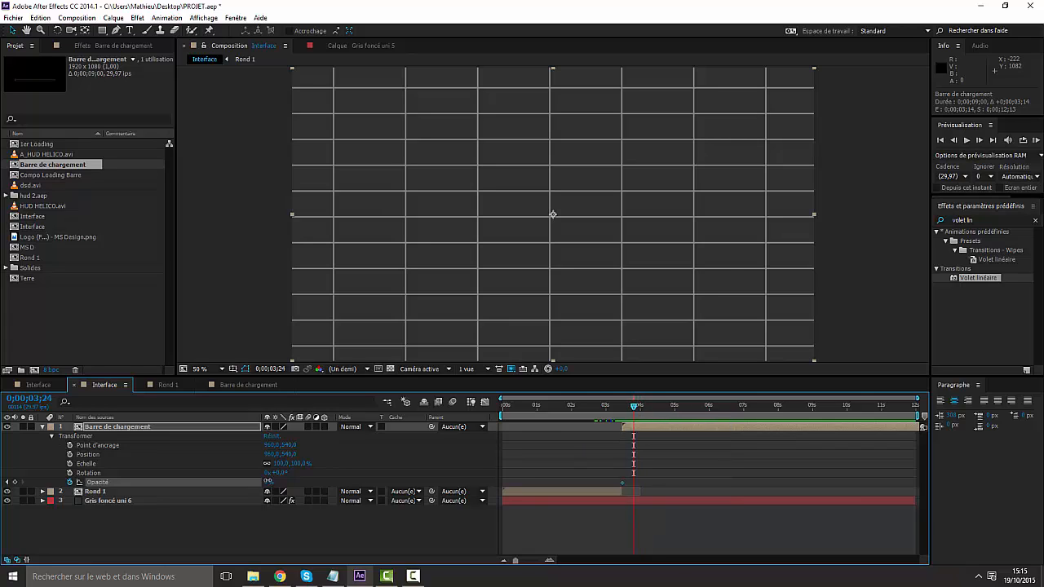
left_click_drag(268, 481, 359, 481)
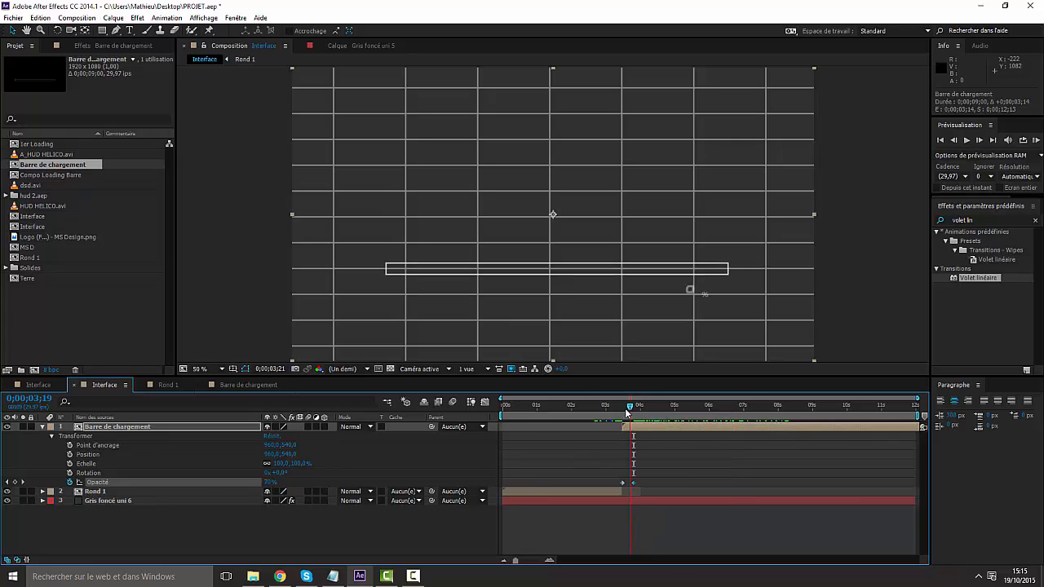
Step: Collapse the Barre de chargement layer's properties and scrub through the Interface animation, ending at 0;00;03;18
left_click_drag(627, 414, 759, 419)
left_click(43, 427)
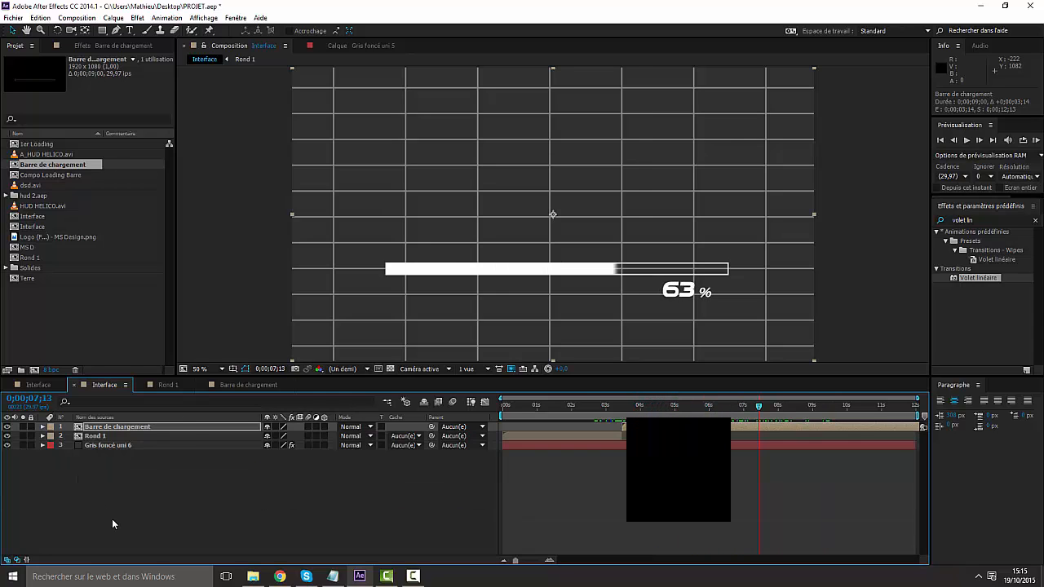
left_click(112, 519)
left_click_drag(757, 406, 487, 423)
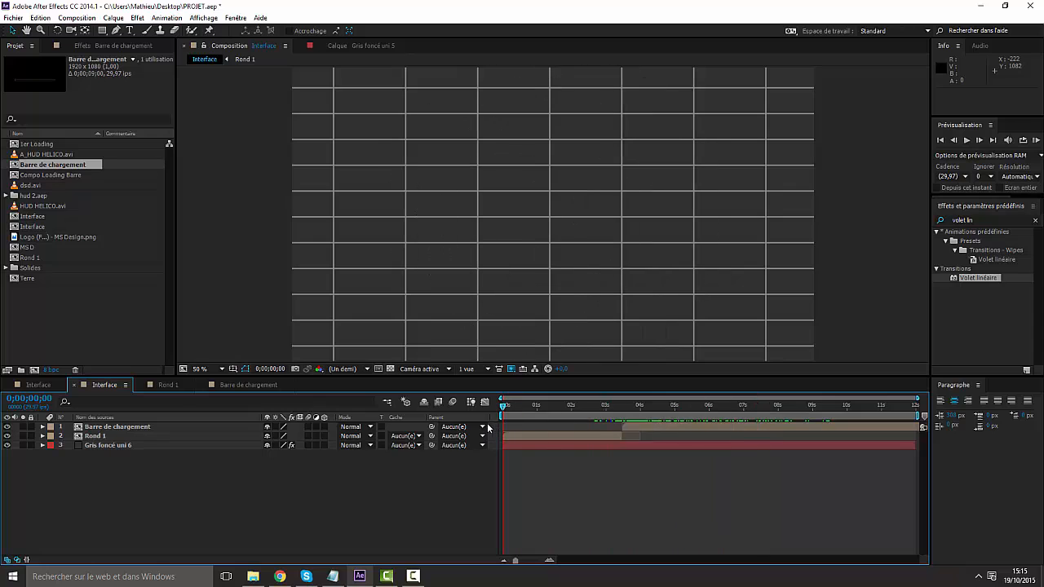
left_click(626, 406)
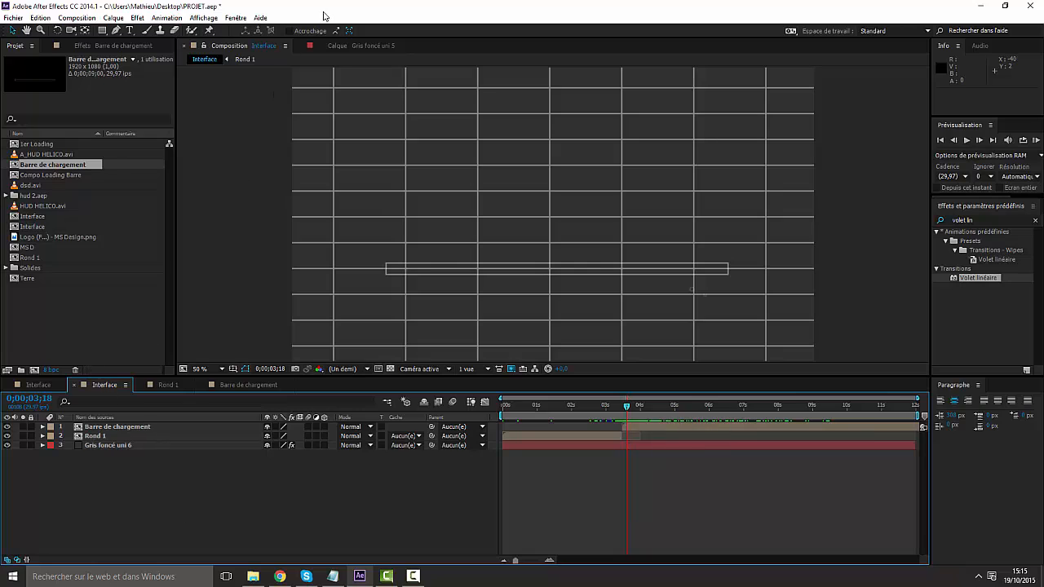
Step: Look at the source videos on the desktop, restore the After Effects window and view the dsd.avi footage
left_click_drag(324, 12, 849, 60)
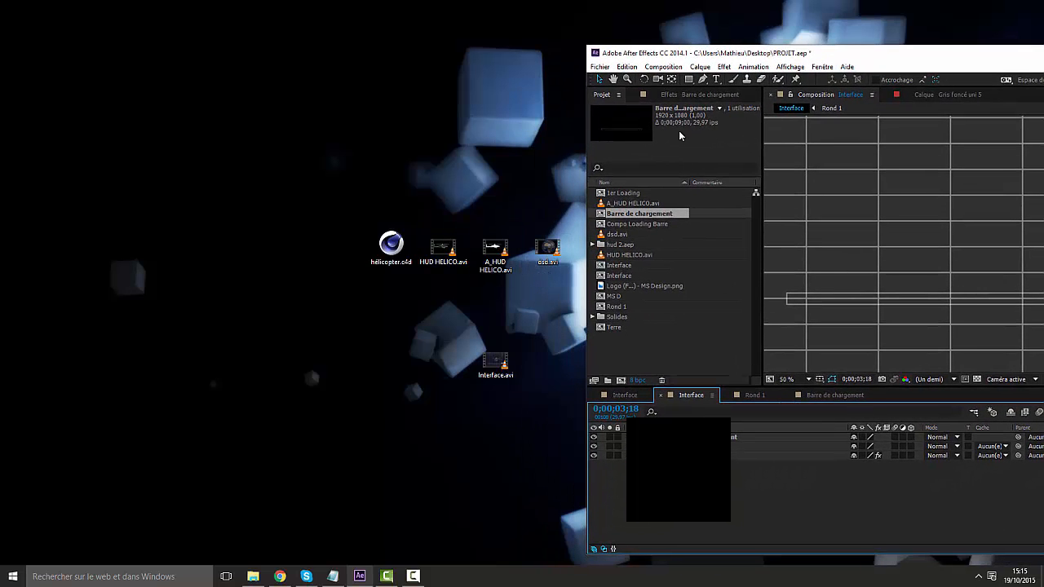
left_click_drag(761, 55, 600, 0)
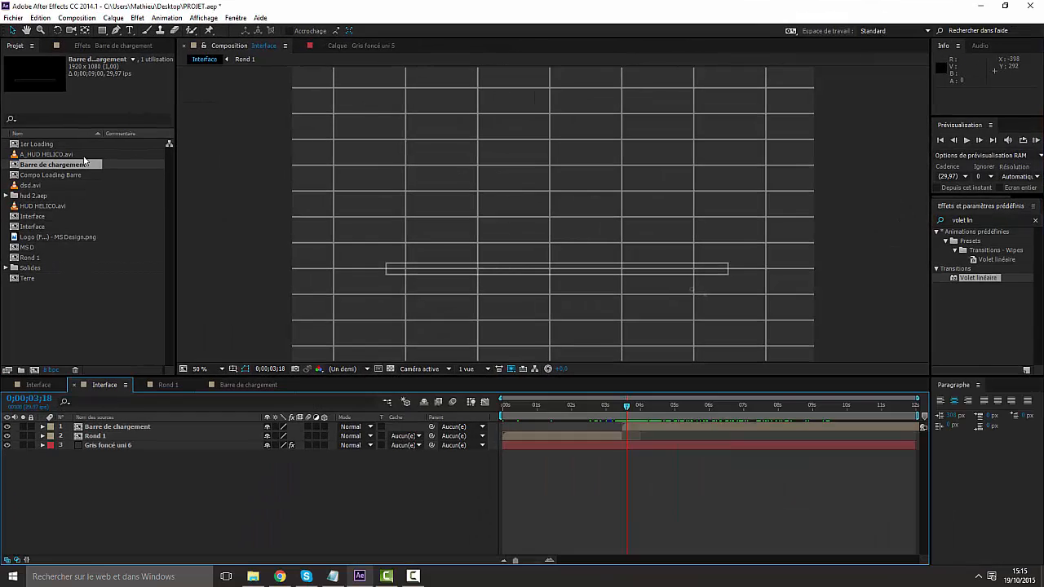
double_click(31, 186)
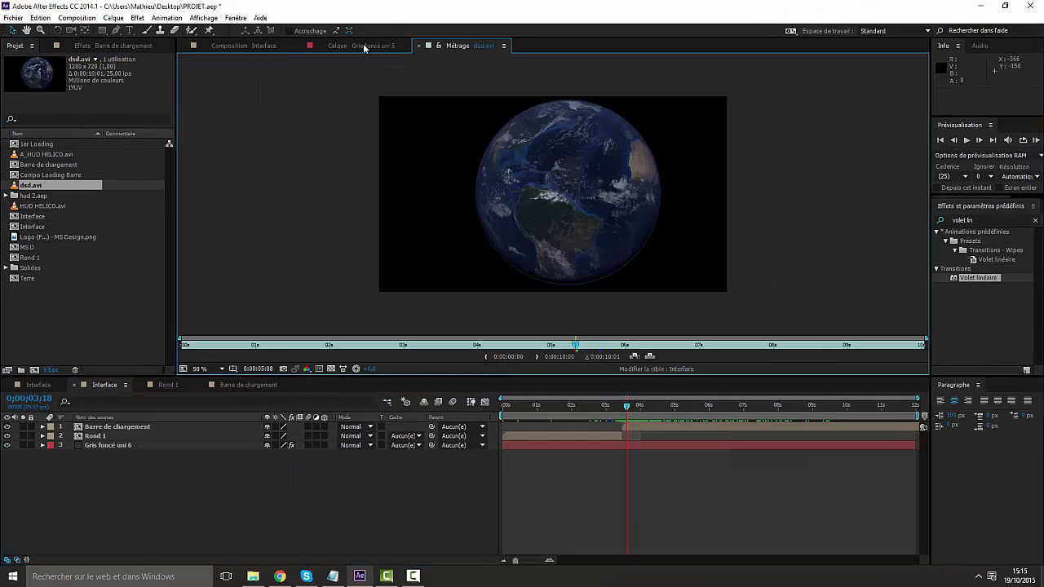
Step: Close the dsd.avi footage and Gris foncé uni 5 layer views, and return to the Interface composition
left_click(419, 46)
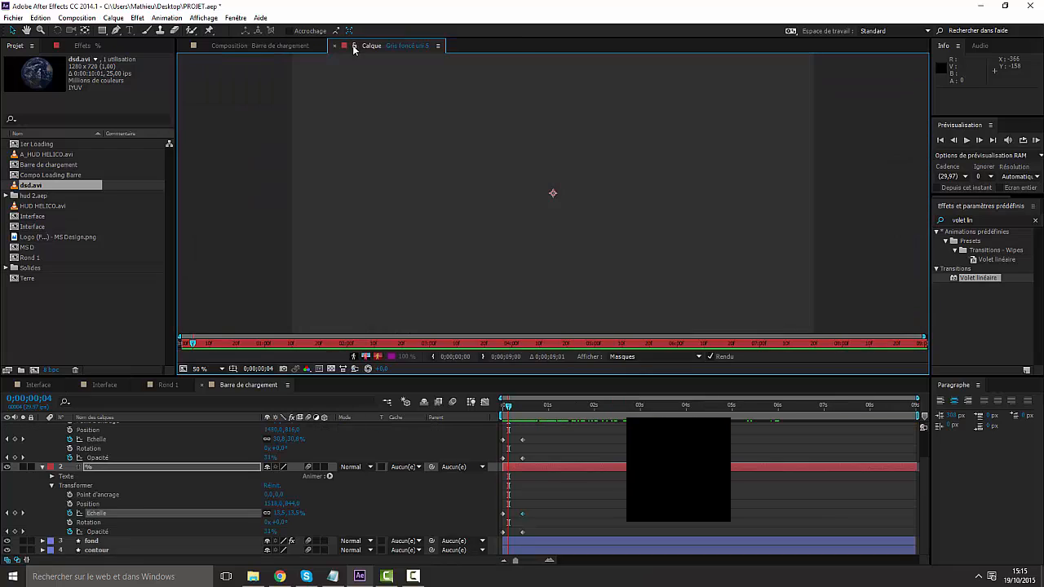
left_click(335, 46)
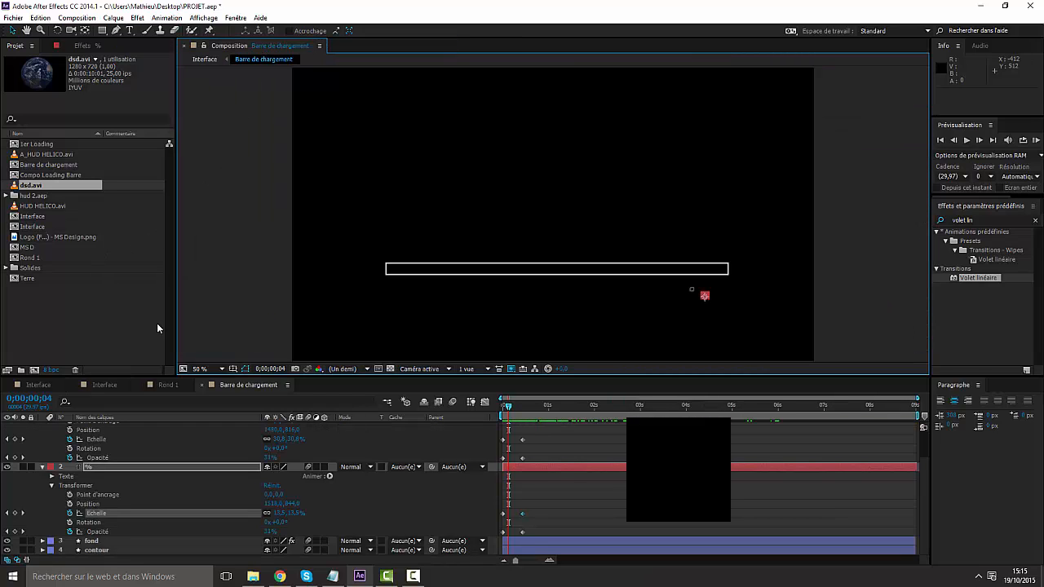
left_click(119, 384)
left_click(60, 296)
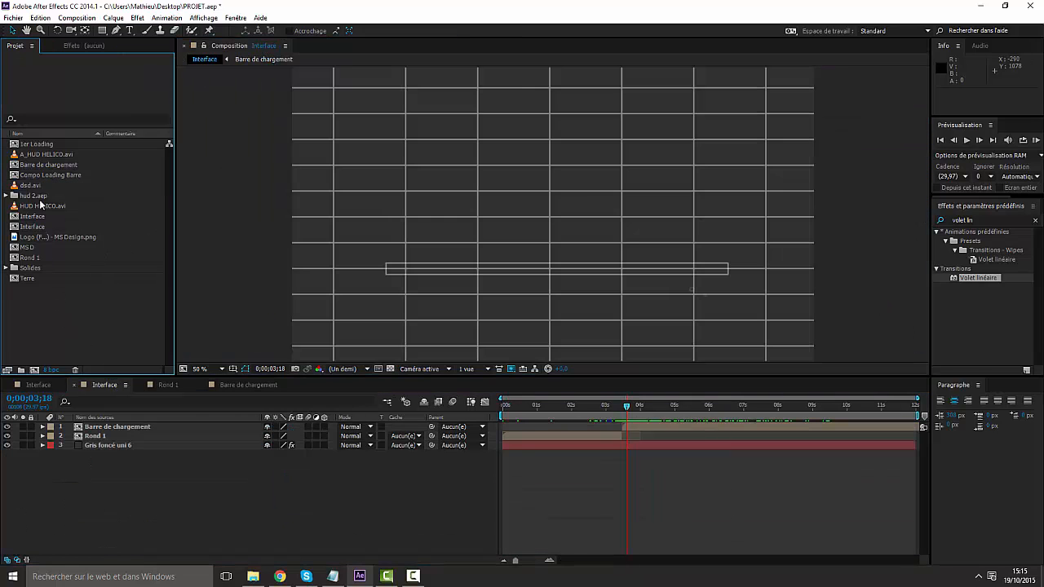
Step: Try the dsd.avi footage as the top layer of Interface and remove it again
left_click_drag(35, 186, 122, 428)
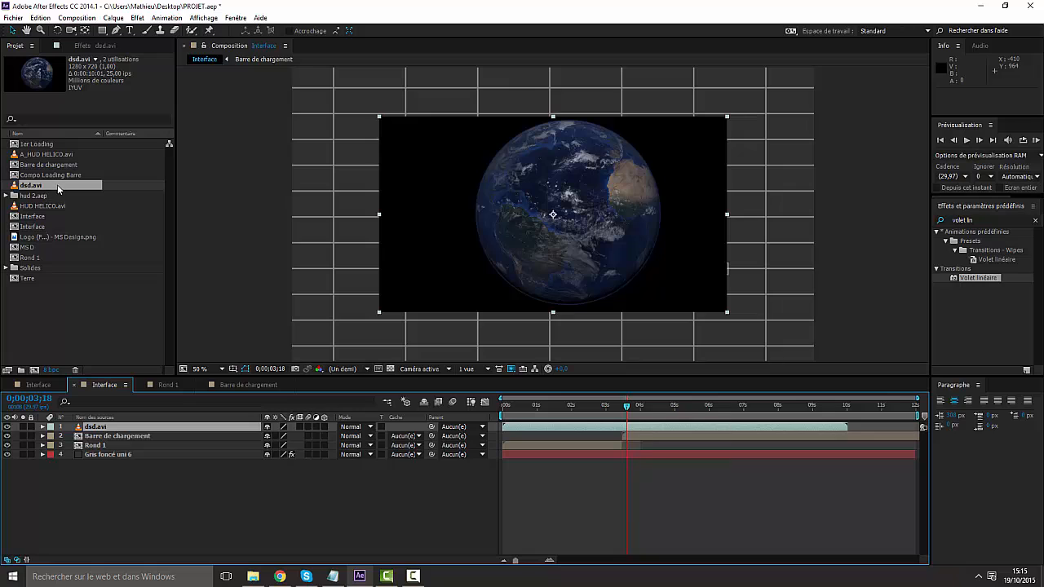
key("Delete")
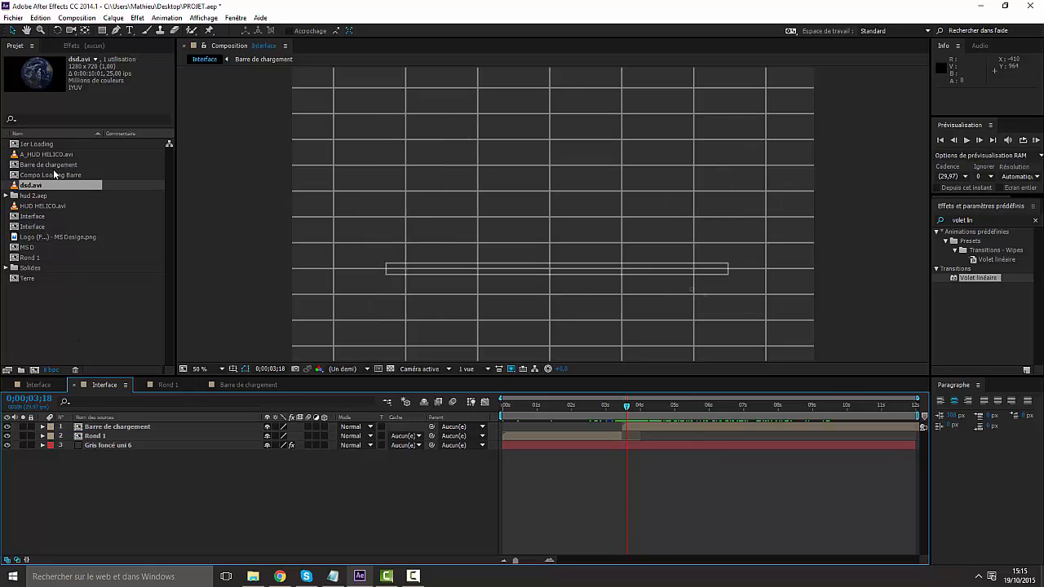
left_click(54, 155)
Step: Add HUD HELICO.avi as the top layer of Interface and set its blending mode to Addition
left_click_drag(45, 205, 127, 428)
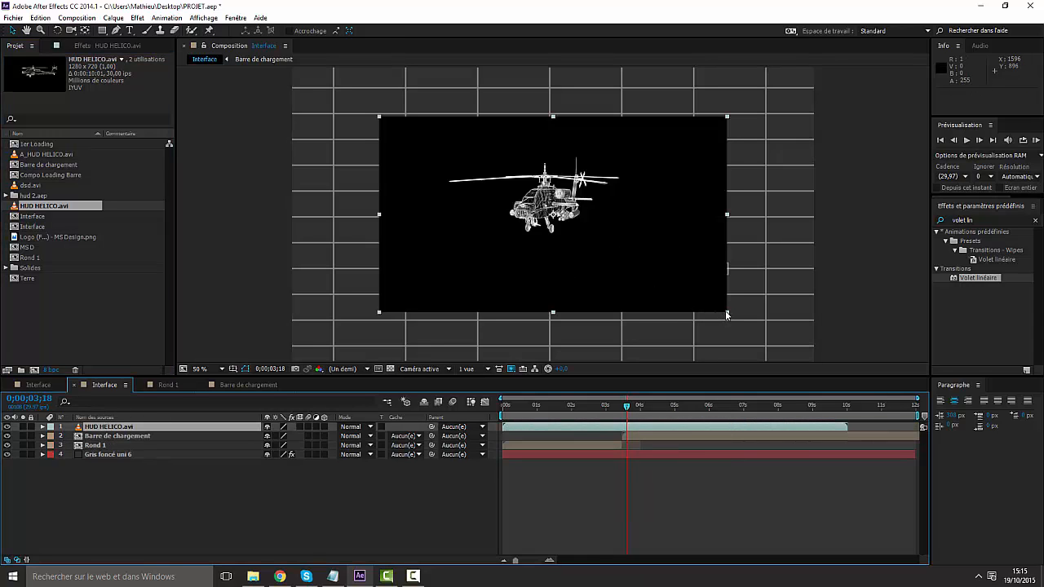
right_click(494, 425)
right_click(497, 416)
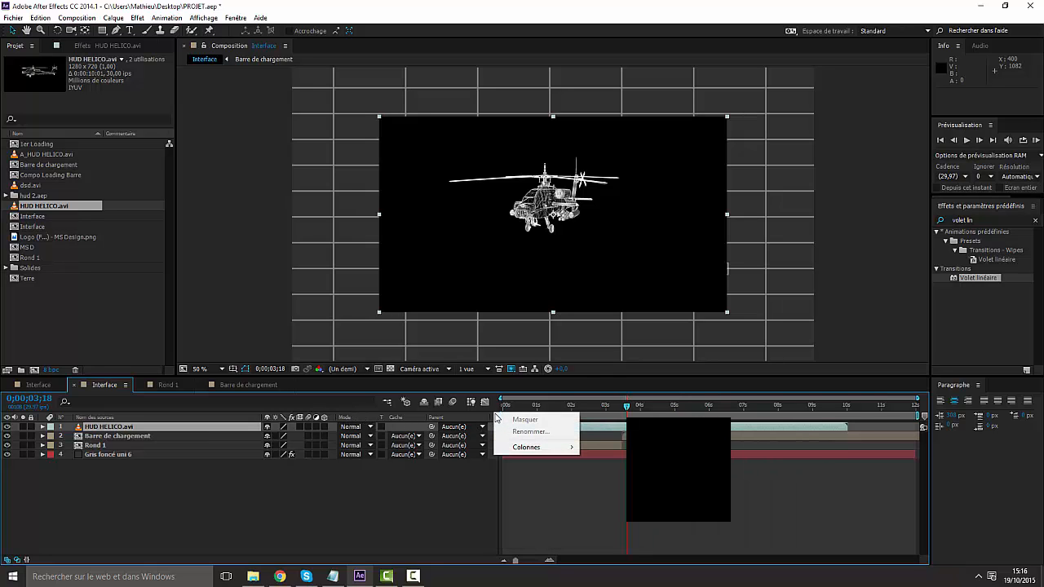
mouse_move(527, 447)
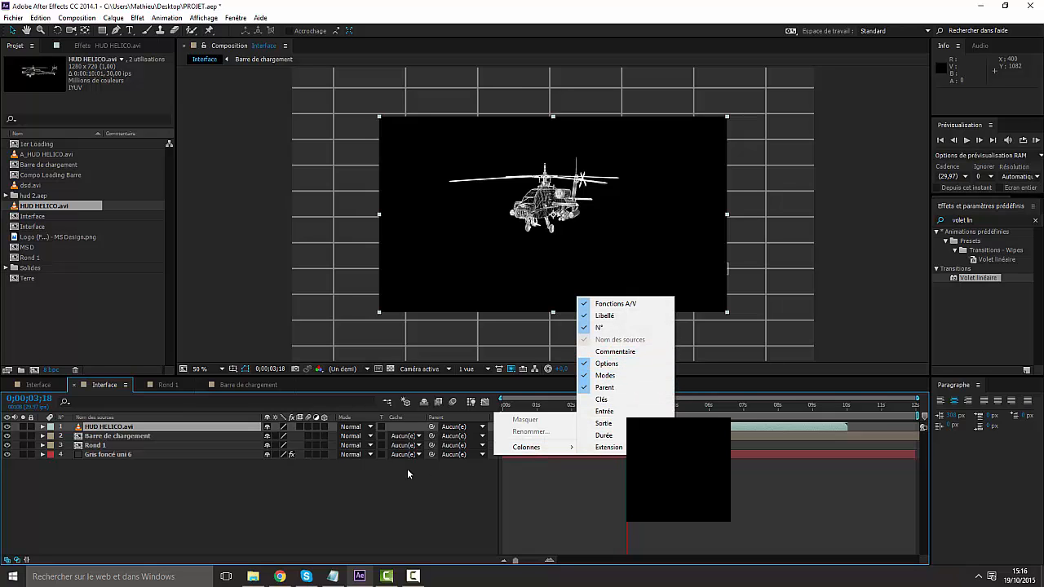
left_click(351, 501)
left_click(364, 430)
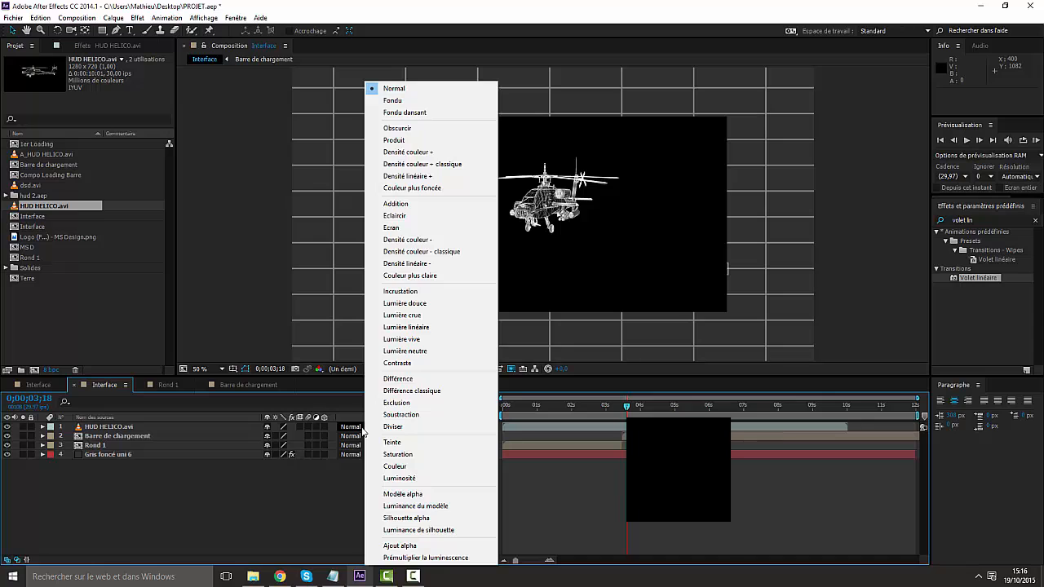
left_click(409, 207)
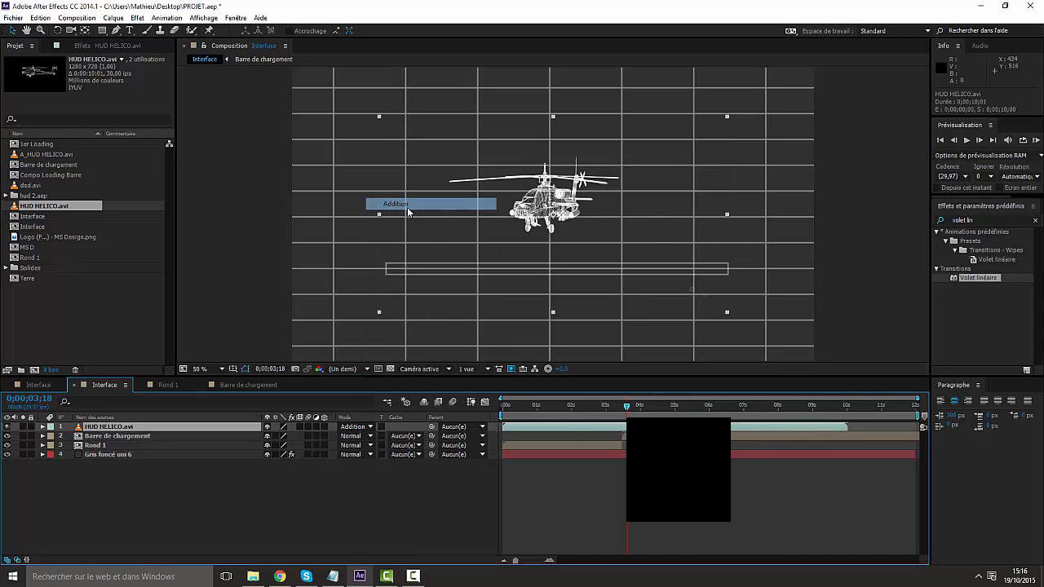
Step: Scale the HUD HELICO.avi layer up to about 144%
left_click(729, 316)
left_click(713, 310)
left_click(727, 315)
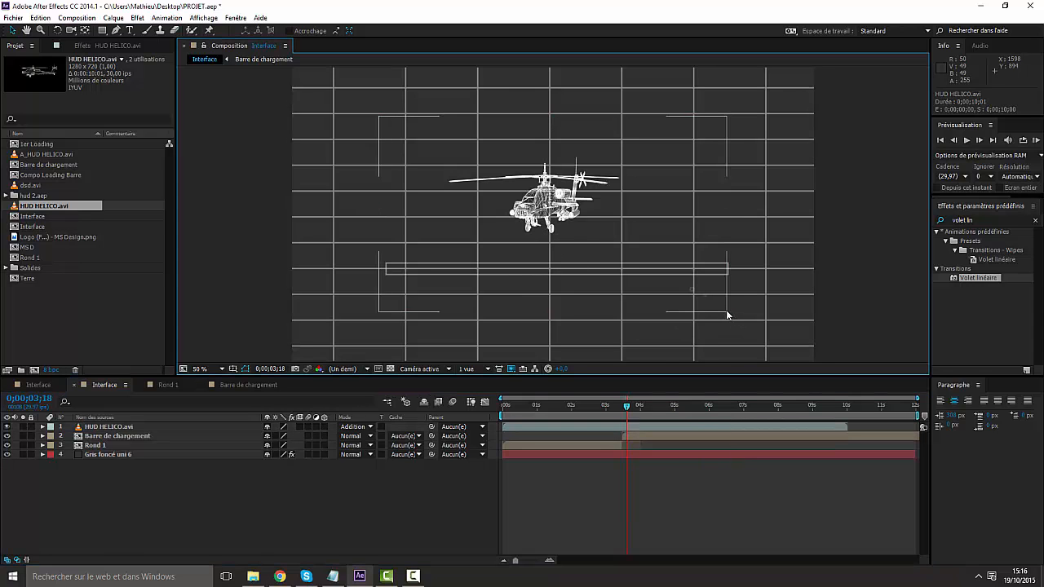
left_click_drag(728, 316, 804, 355)
left_click(558, 421)
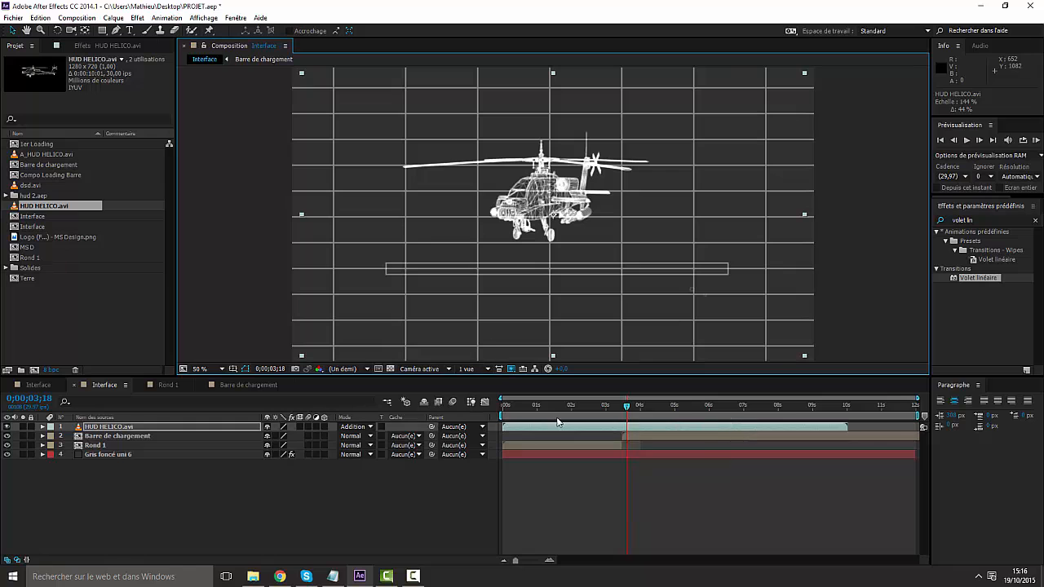
Step: Start the HUD HELICO.avi layer at 0;00;04;24 and scale its frame down to roughly the loading bar's width
left_click_drag(631, 405, 711, 413)
left_click_drag(626, 424, 690, 305)
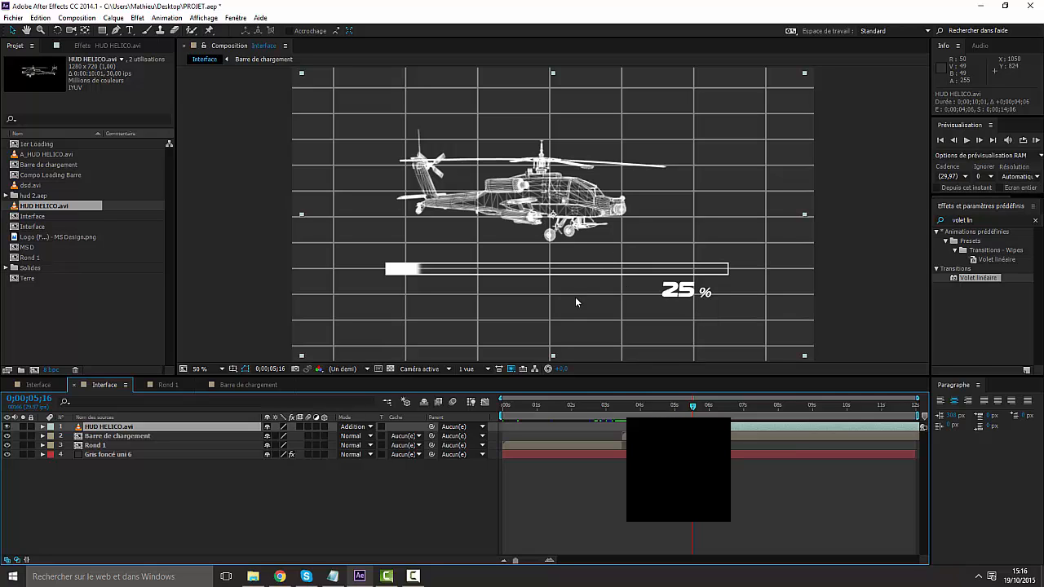
mouse_move(693, 410)
left_mouse_down()
mouse_move(634, 412)
mouse_move(684, 417)
mouse_move(692, 408)
mouse_move(677, 420)
mouse_move(691, 405)
mouse_move(649, 407)
mouse_move(687, 408)
left_mouse_up()
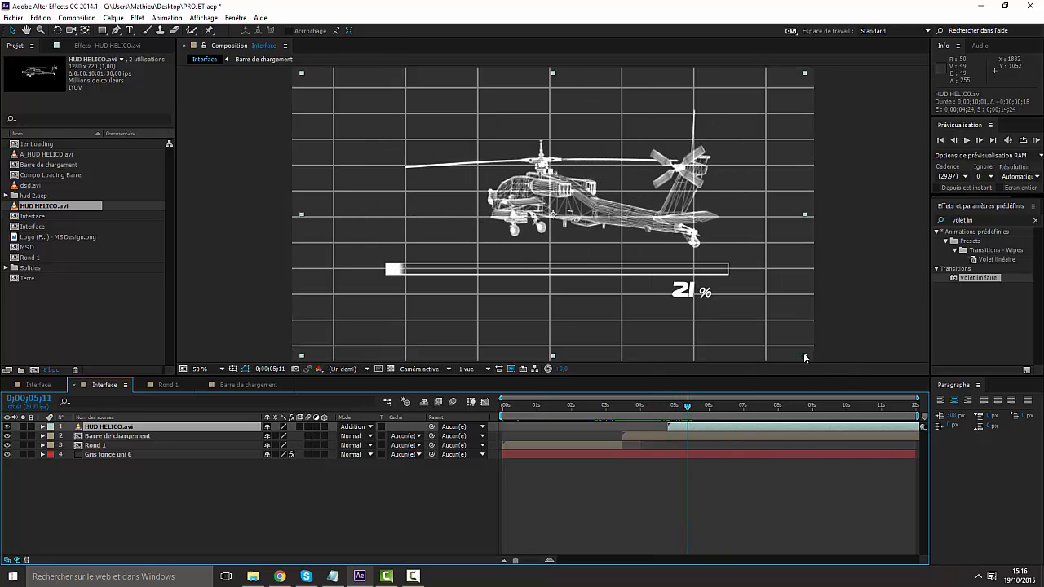
left_click_drag(805, 357, 736, 318)
left_click_drag(686, 406, 768, 419)
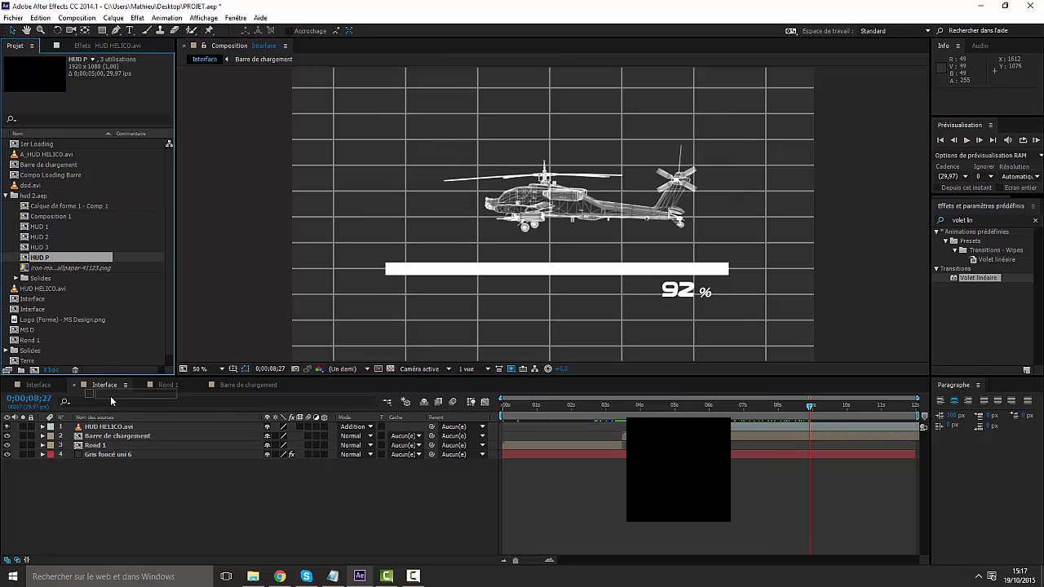
Step: Add the HUD P composition above HUD HELICO.avi in Interface and scale it to about 43%
left_click_drag(112, 400, 118, 428)
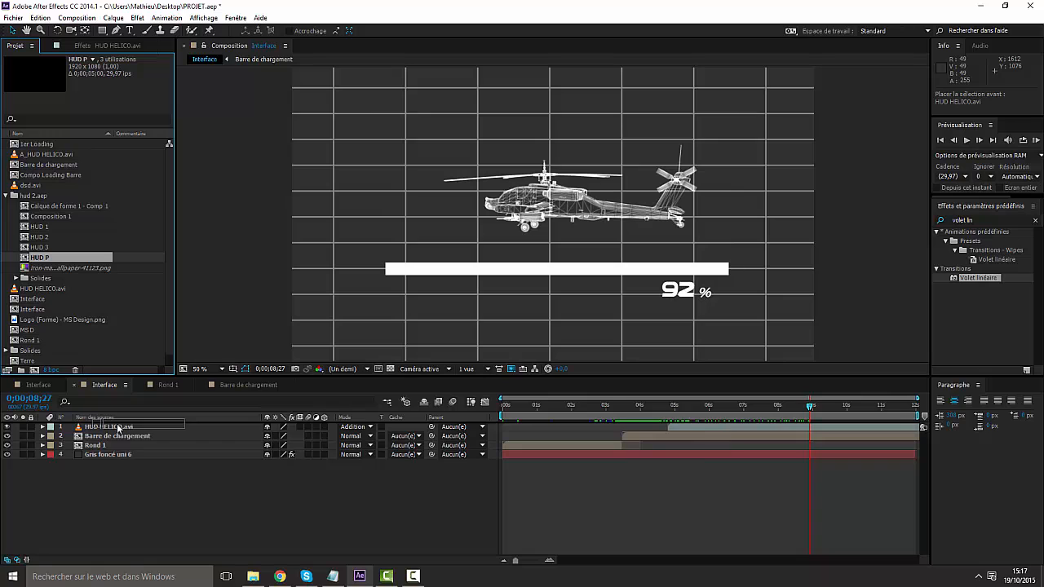
left_click_drag(118, 429, 115, 426)
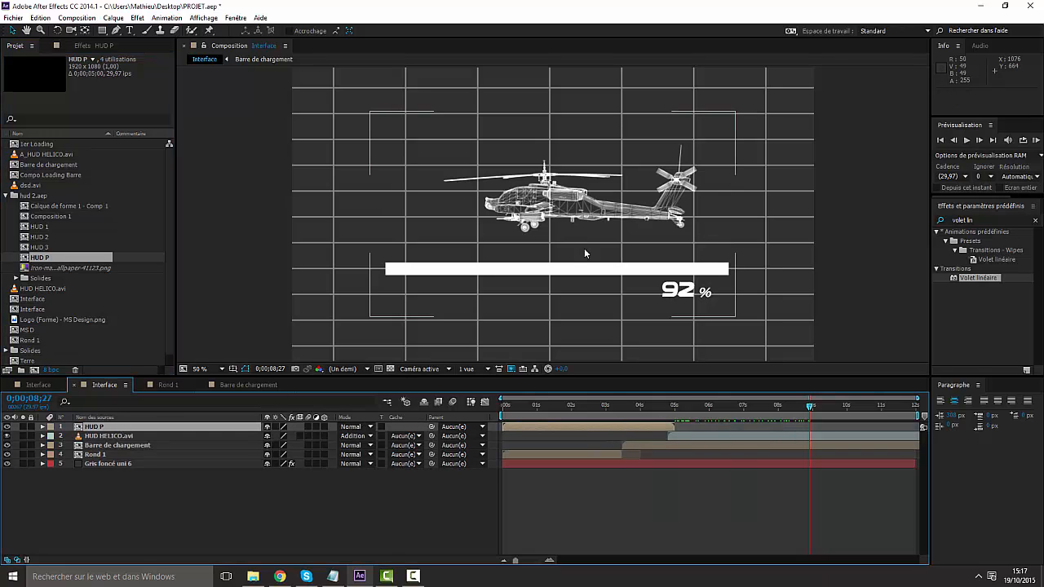
scroll(533, 293, "down", 1)
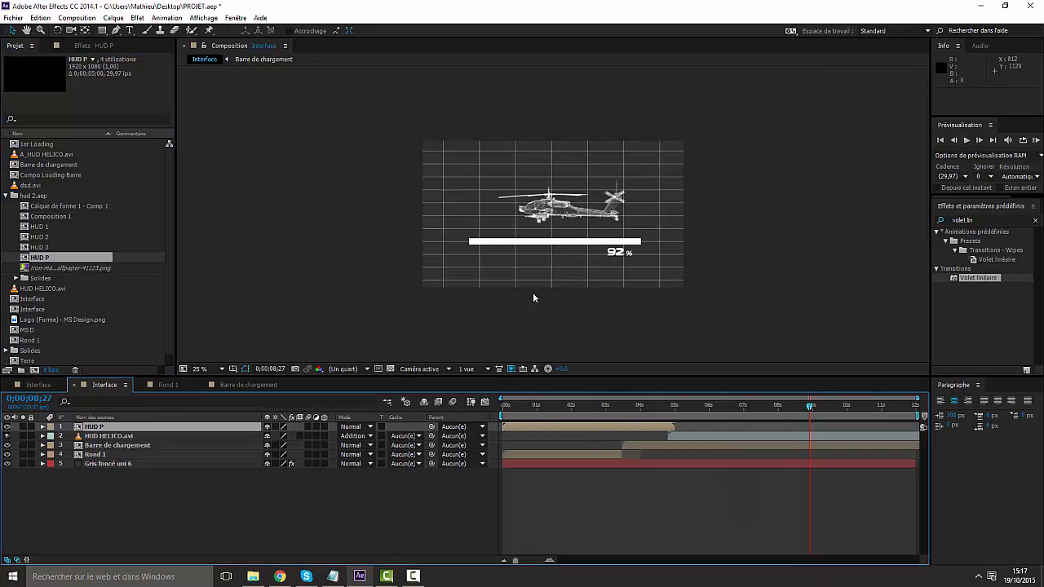
mouse_move(605, 405)
left_mouse_down()
mouse_move(588, 408)
mouse_move(602, 408)
left_mouse_up()
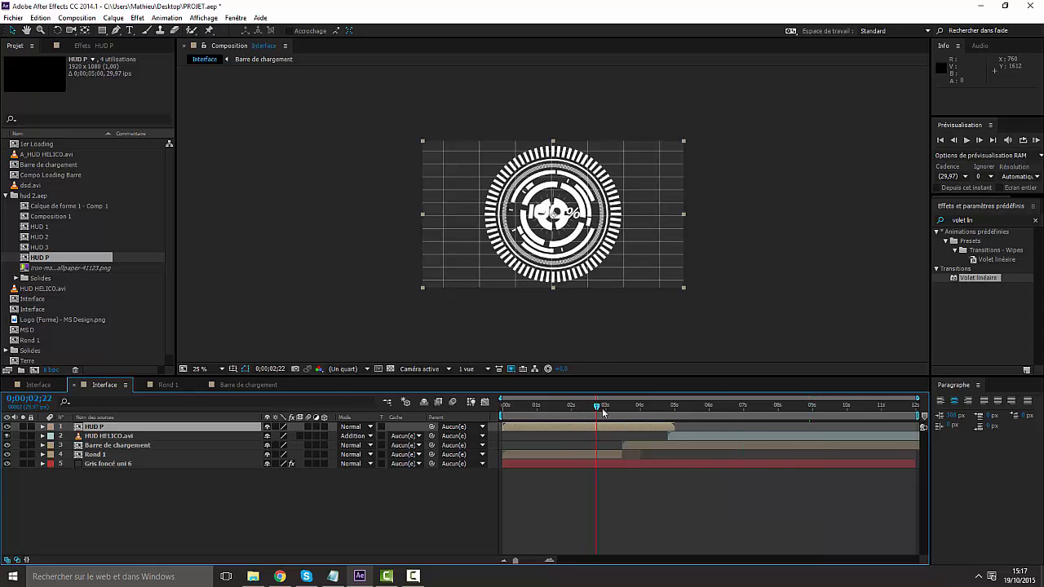
left_click(683, 287)
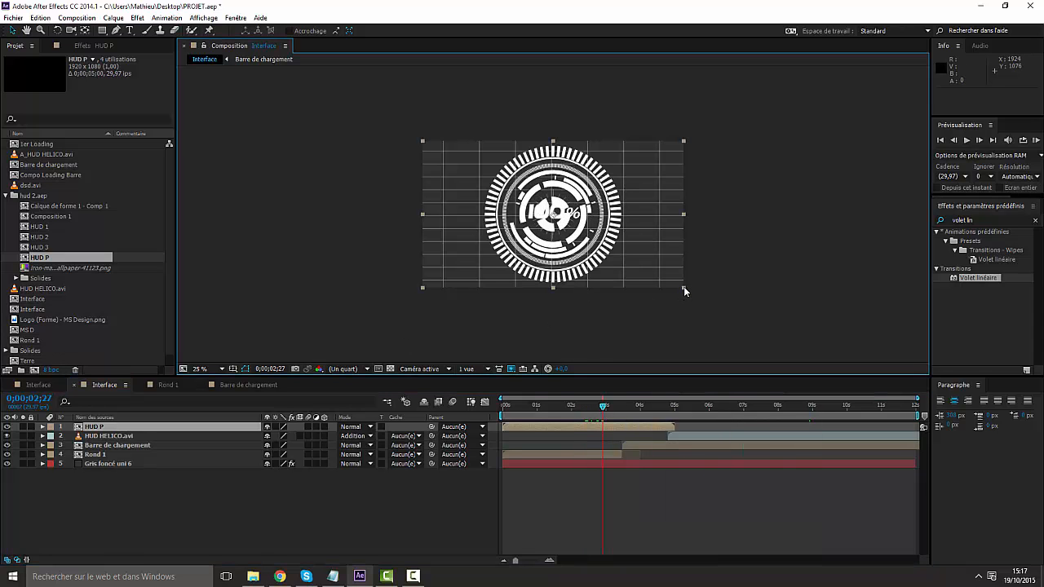
left_click_drag(683, 287, 605, 243)
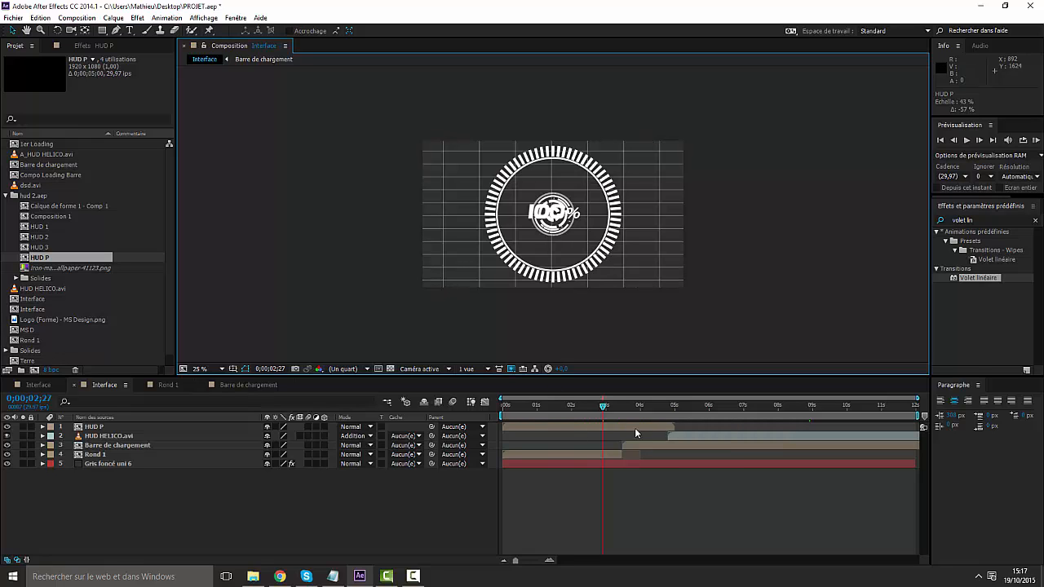
Step: Start the HUD P layer at 0;00;04;05 and scale it down to about 13%
left_click_drag(634, 427, 752, 424)
left_click_drag(611, 408, 681, 417)
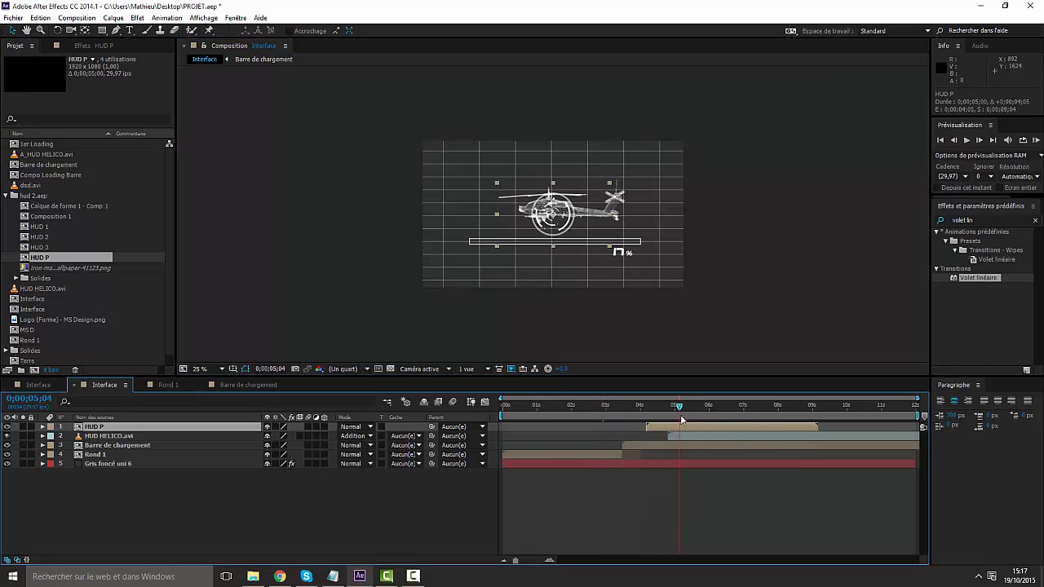
key("period")
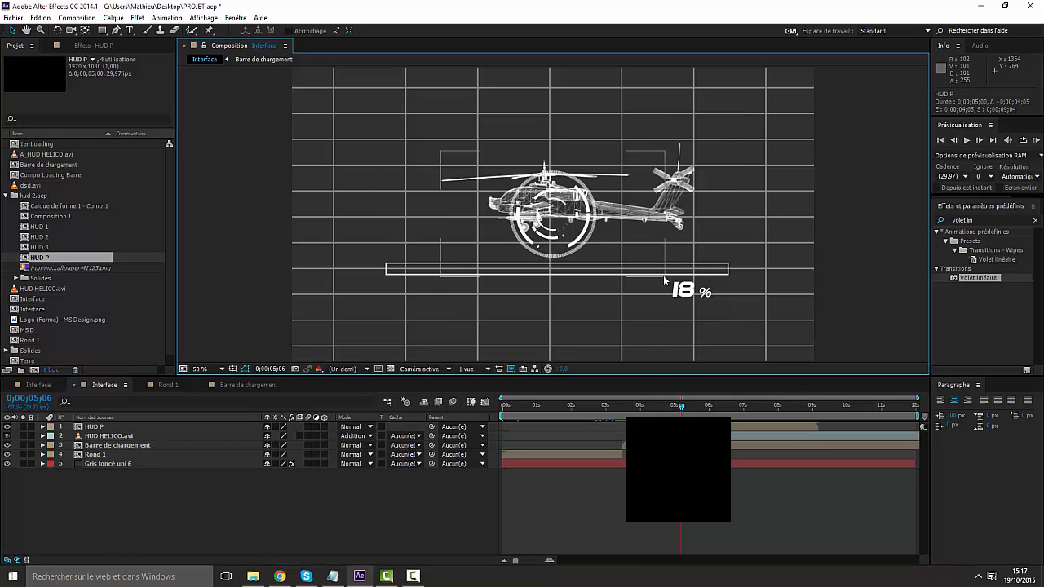
left_click_drag(665, 277, 588, 242)
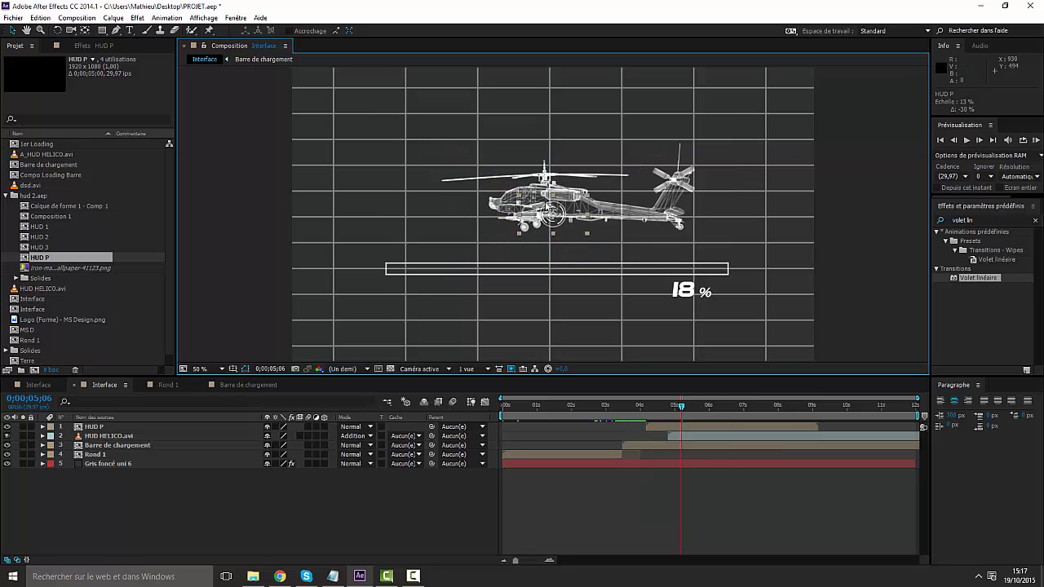
Step: Centre the HUD P element on the helicopter's main rotor hub and check its placement at 0;00;08;24
left_click_drag(550, 209, 556, 183)
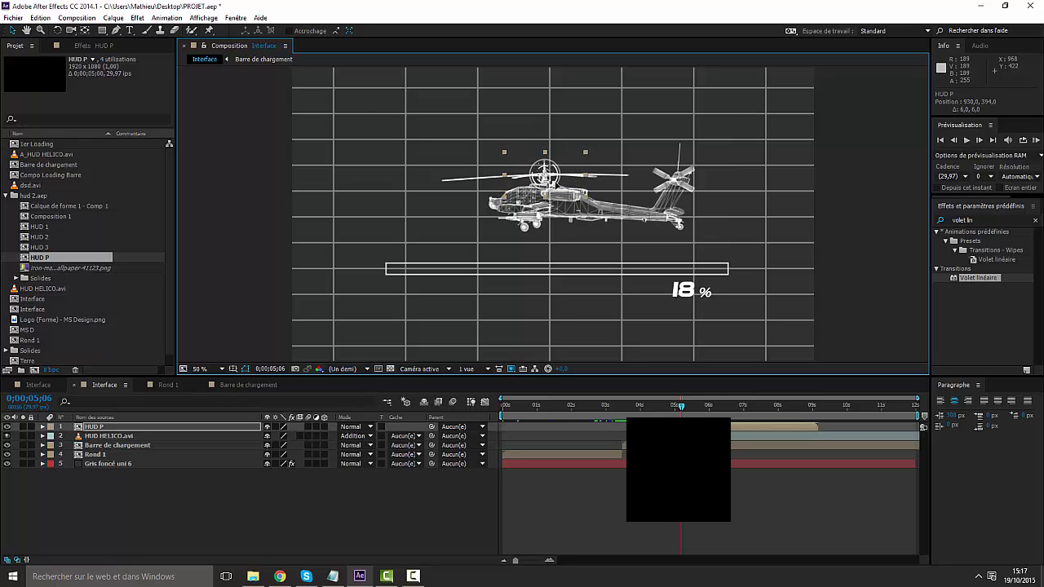
left_click_drag(677, 415, 806, 421)
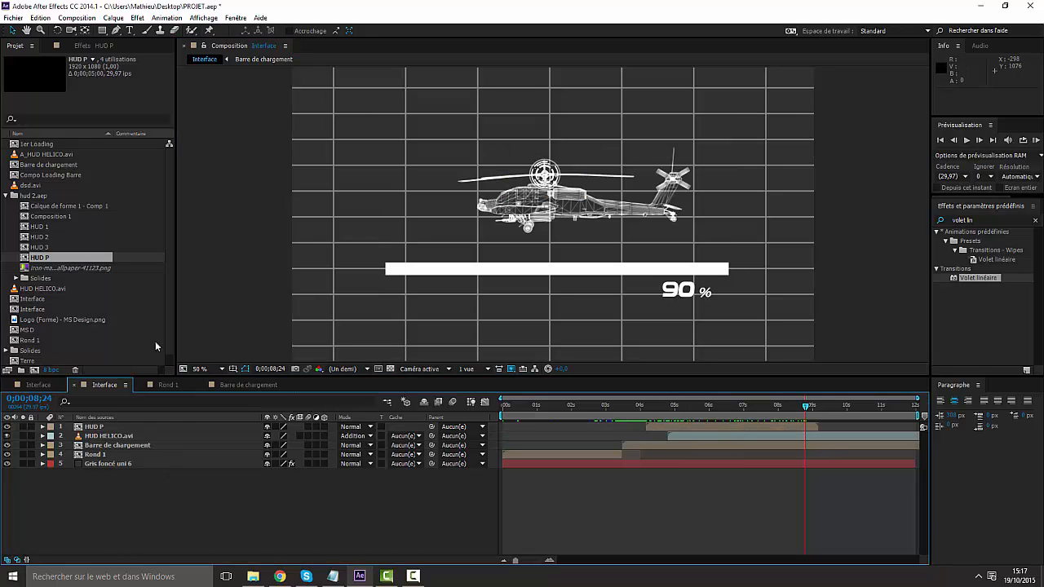
Step: Draw a straight sloping line with the Pen tool from the rotor hub to beyond the helicopter's tail
left_click(103, 31)
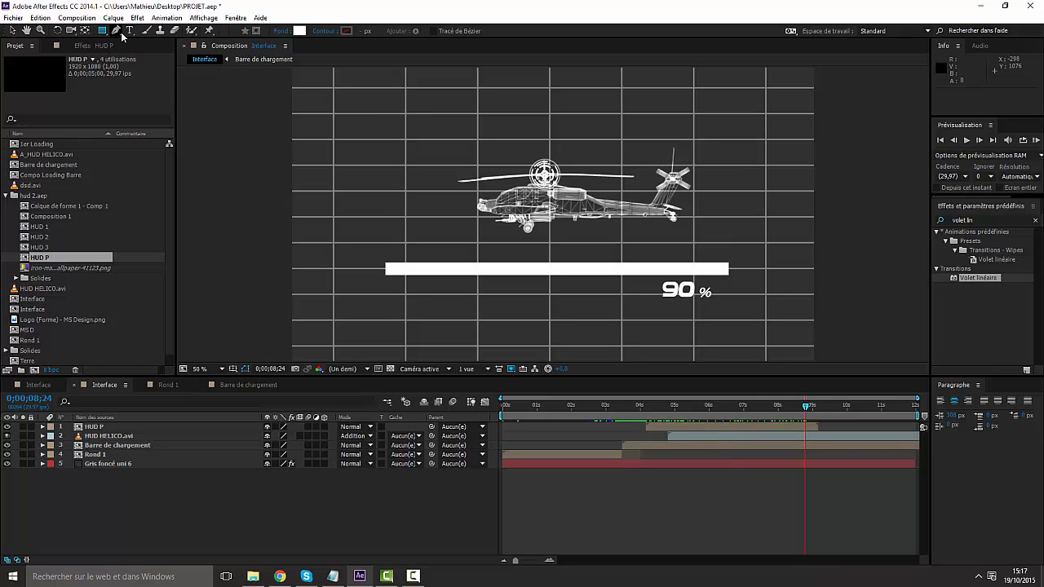
left_click(117, 31)
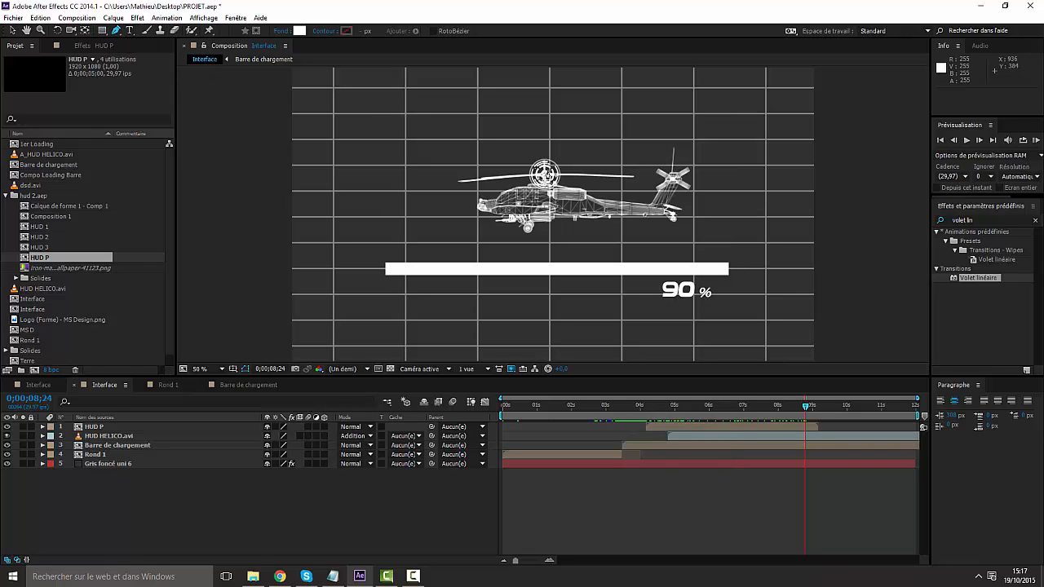
left_click(560, 179)
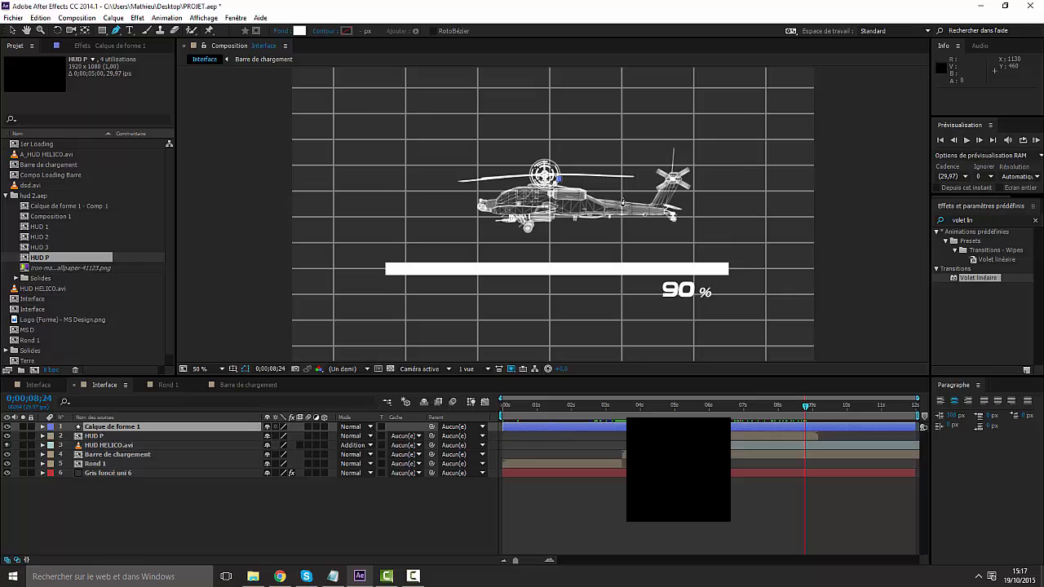
left_click(754, 223)
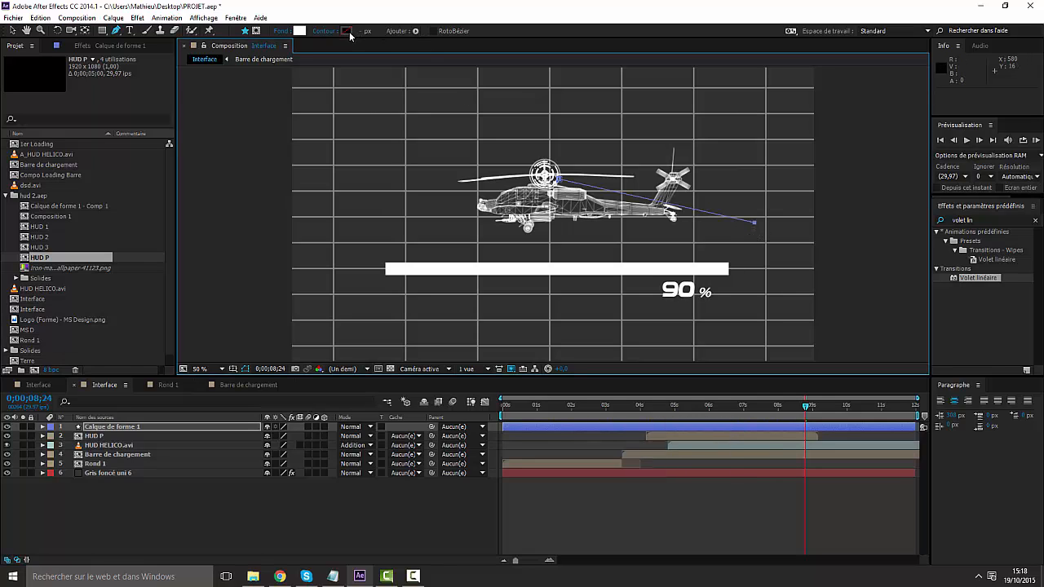
Step: Give the line a white stroke without a visible fill, and collapse its shape layer's properties
left_click(300, 31, "alt")
left_click(303, 32, "alt")
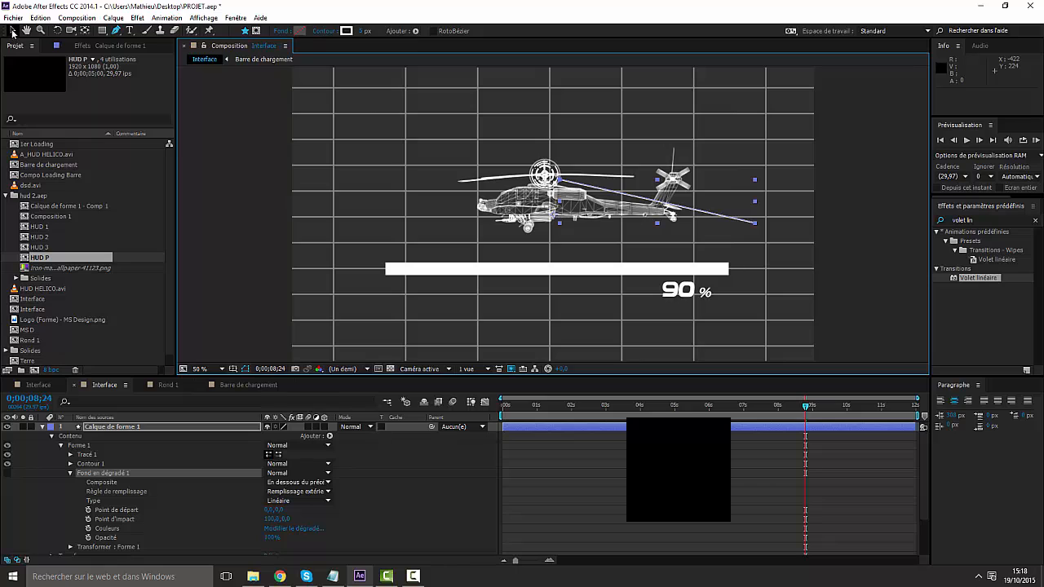
left_click(12, 30)
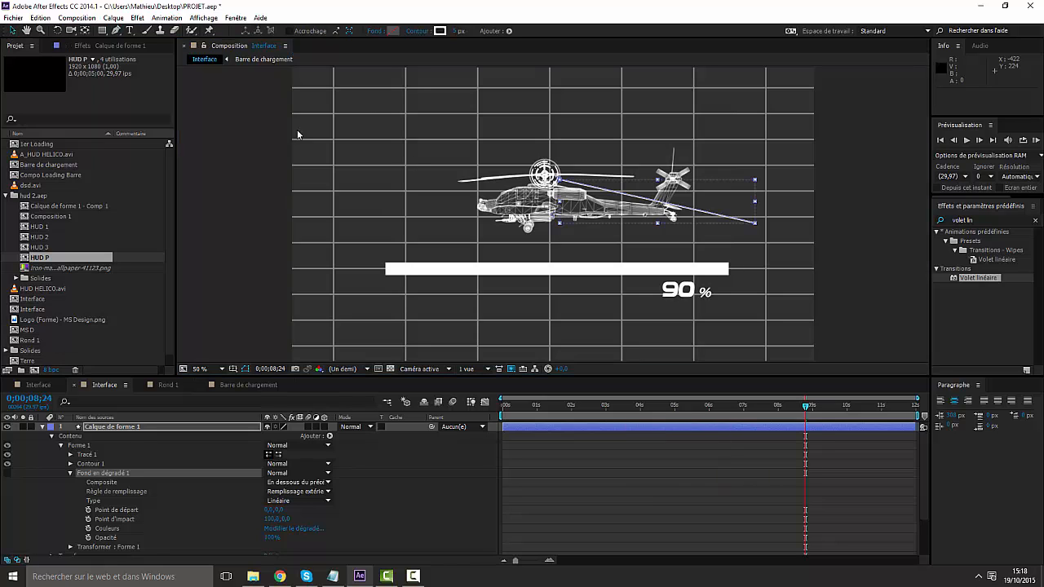
left_click(821, 283)
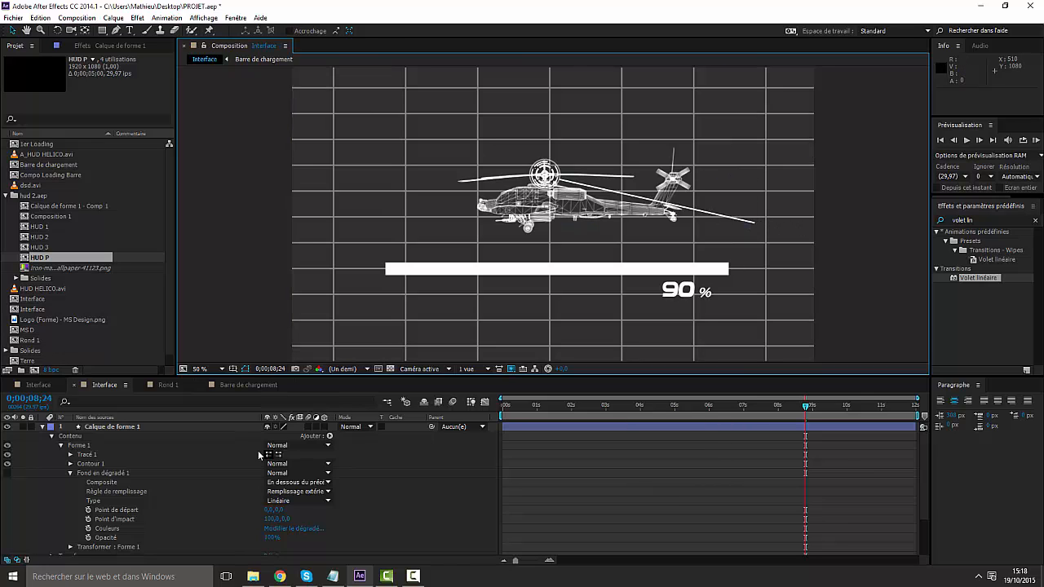
left_click(43, 427)
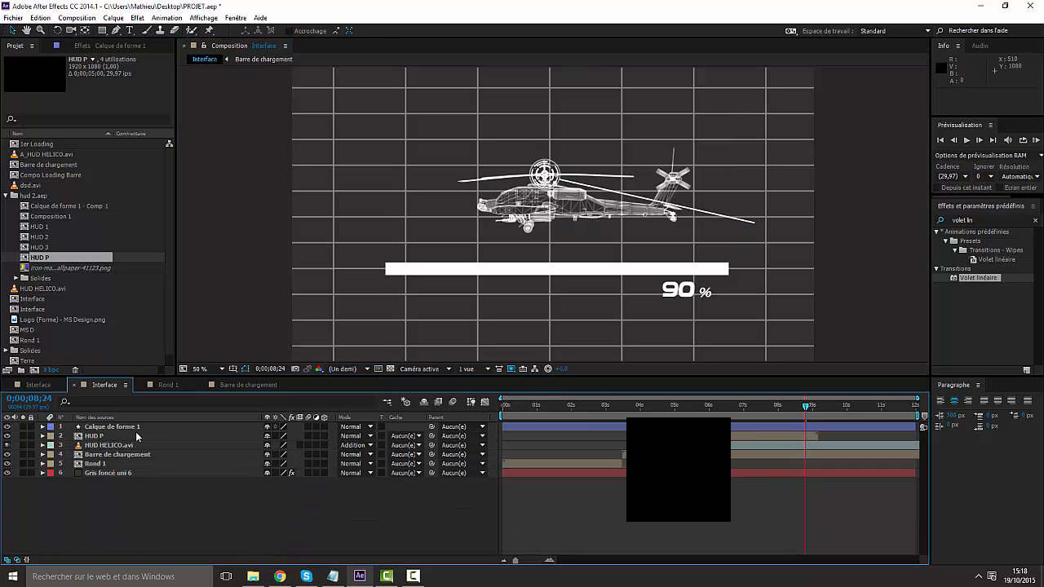
Step: Trim the Calque de forme 1 layer to start at 0;00;05;12 and run to the composition's end at 0;00;12;00
left_click(125, 429)
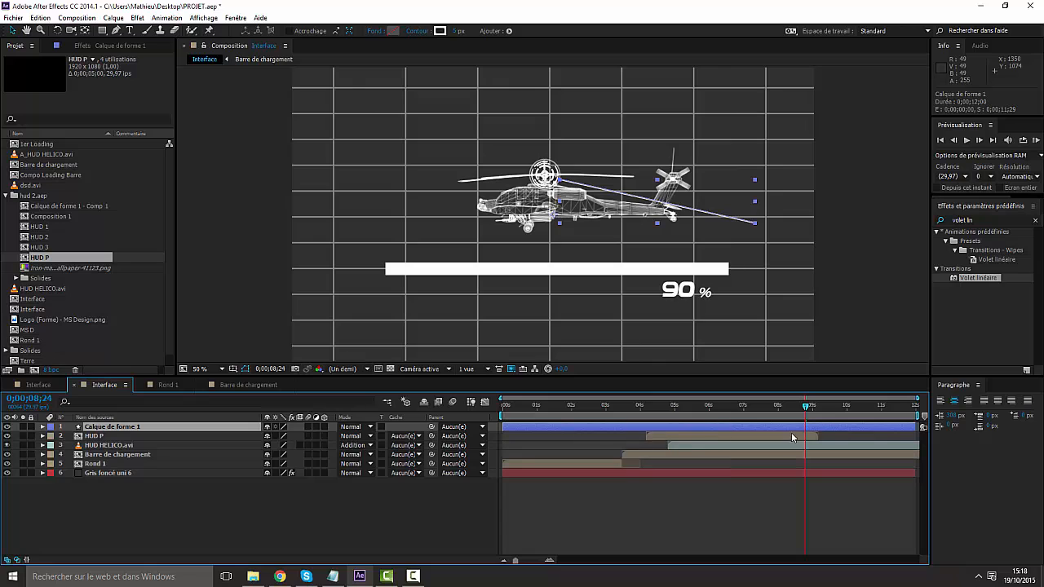
left_click_drag(805, 407, 736, 418)
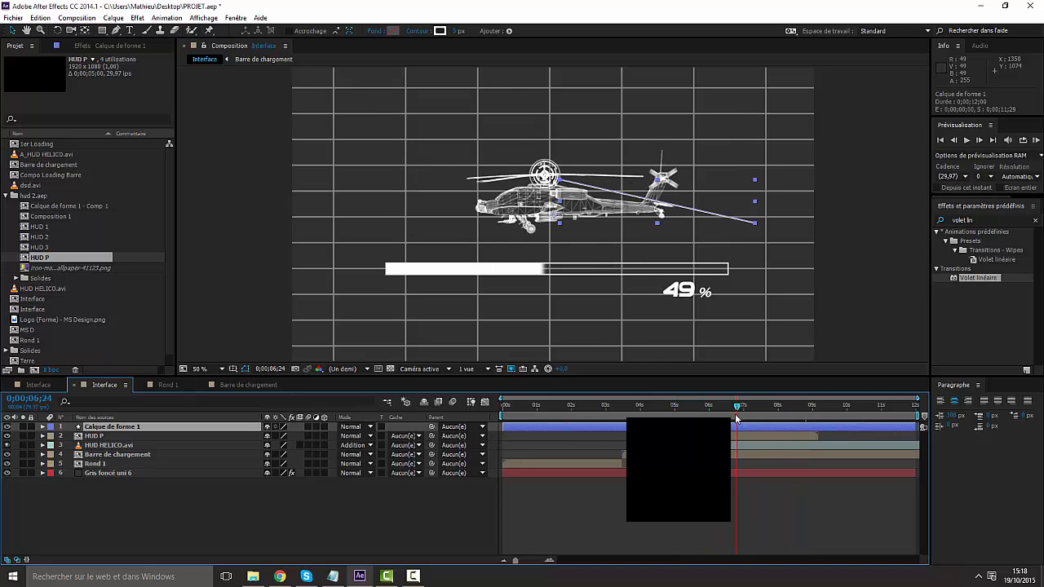
left_click_drag(503, 427, 696, 429)
left_click(656, 419)
left_click_drag(896, 427, 914, 429)
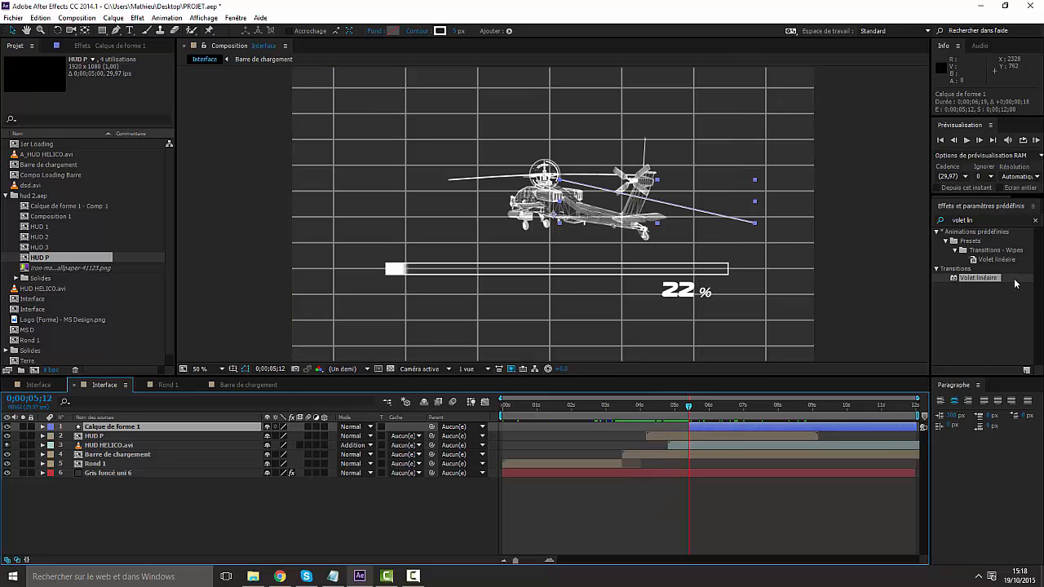
Step: Apply the Volet linéaire effect to Calque de forme 1 and set its angle to -90°
left_click_drag(992, 276, 143, 427)
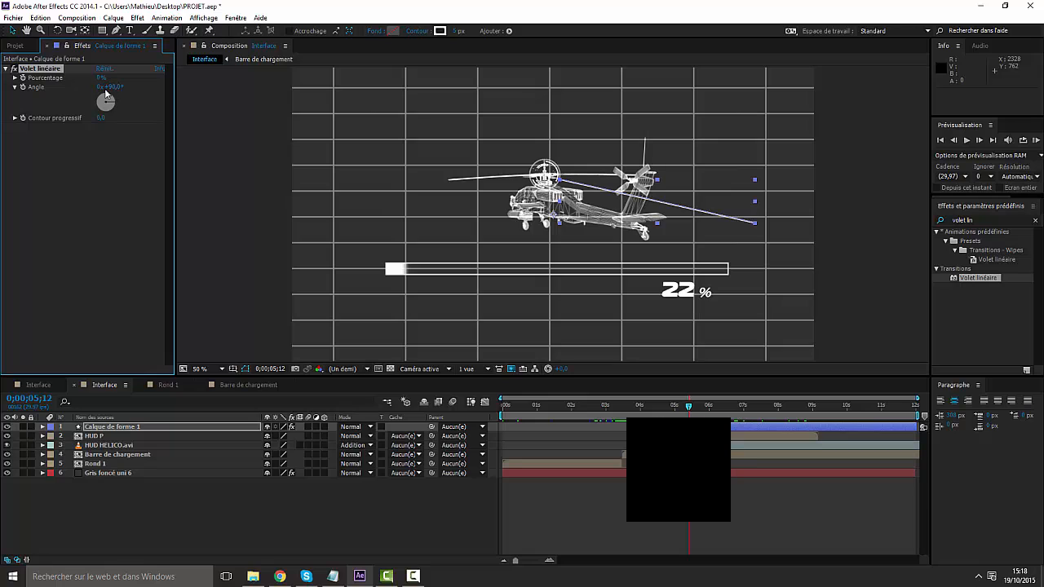
left_click_drag(689, 408, 694, 409)
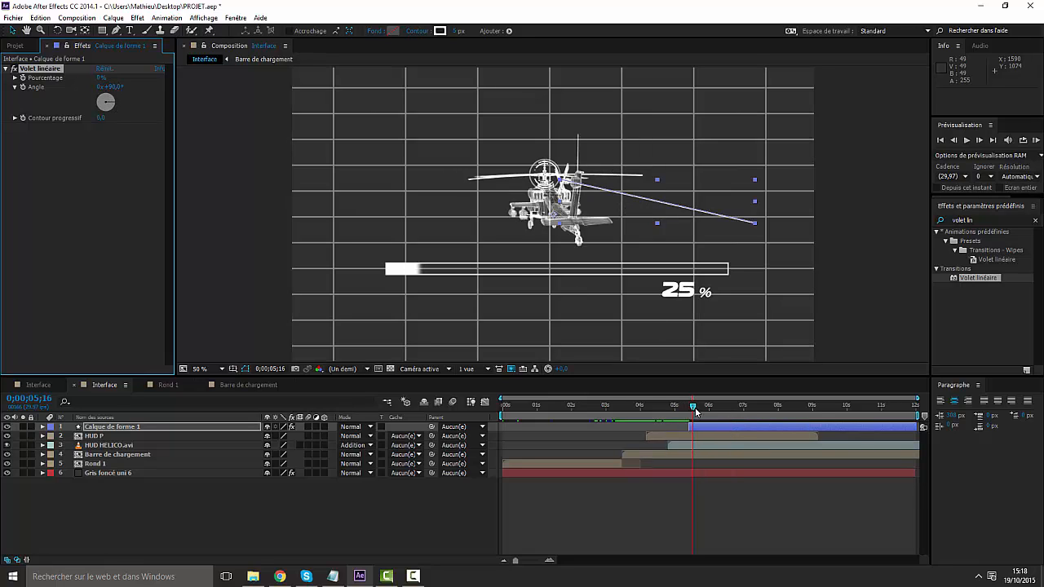
left_click_drag(100, 78, 69, 77)
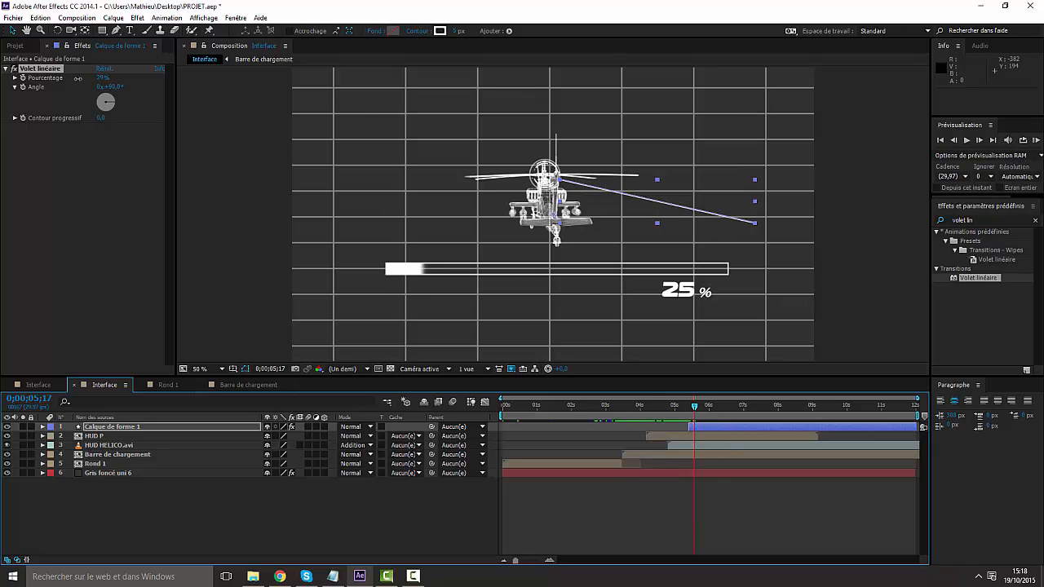
left_click(91, 83)
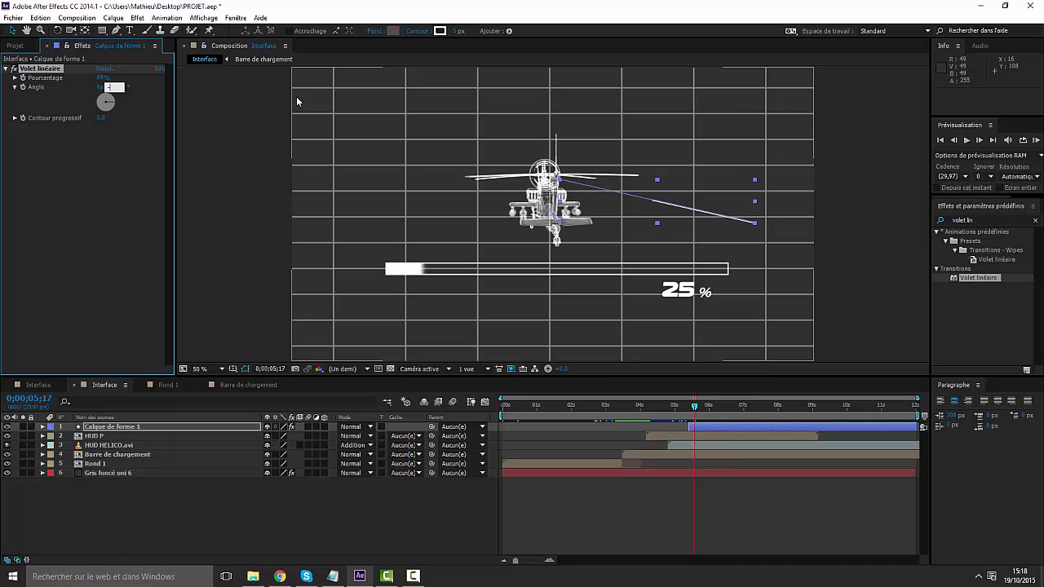
type("-90")
key("Return")
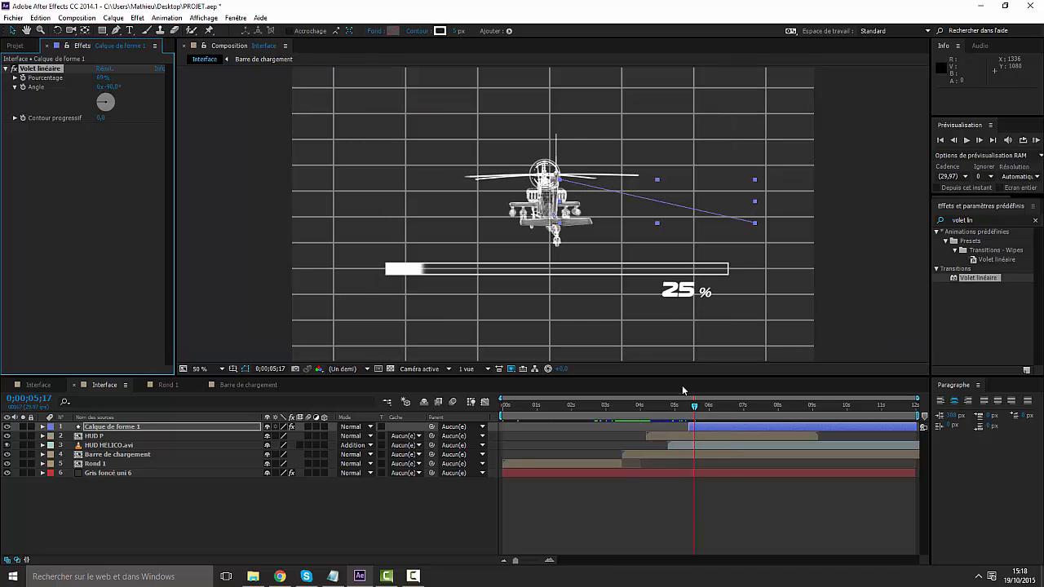
Step: Keyframe the line's Volet linéaire Pourcentage from 100% at 0;00;05;12 to 1% at 0;00;06;08
mouse_move(696, 407)
left_mouse_down()
mouse_move(706, 409)
mouse_move(688, 407)
left_mouse_up()
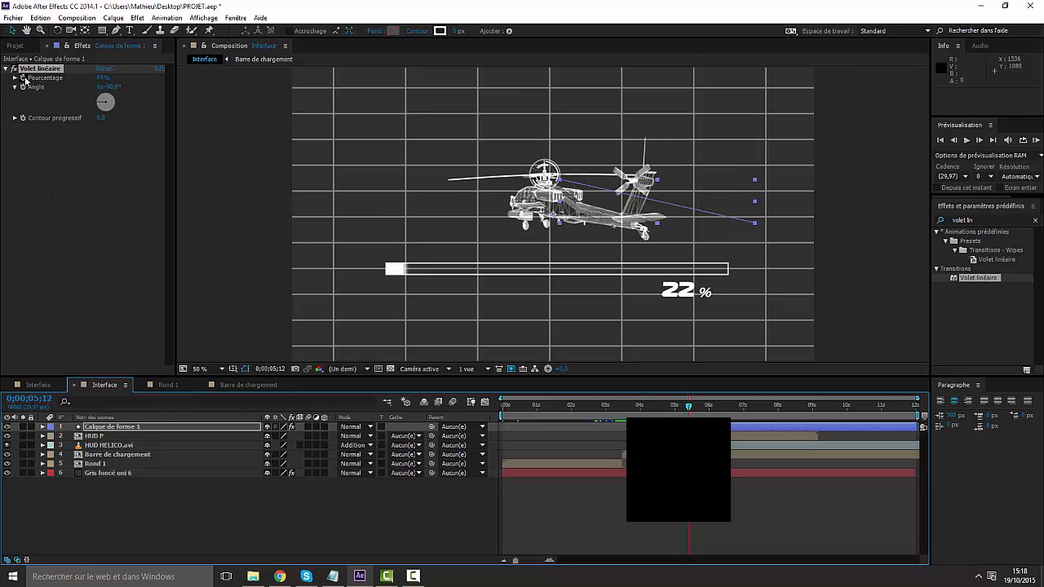
left_click_drag(100, 79, 160, 85)
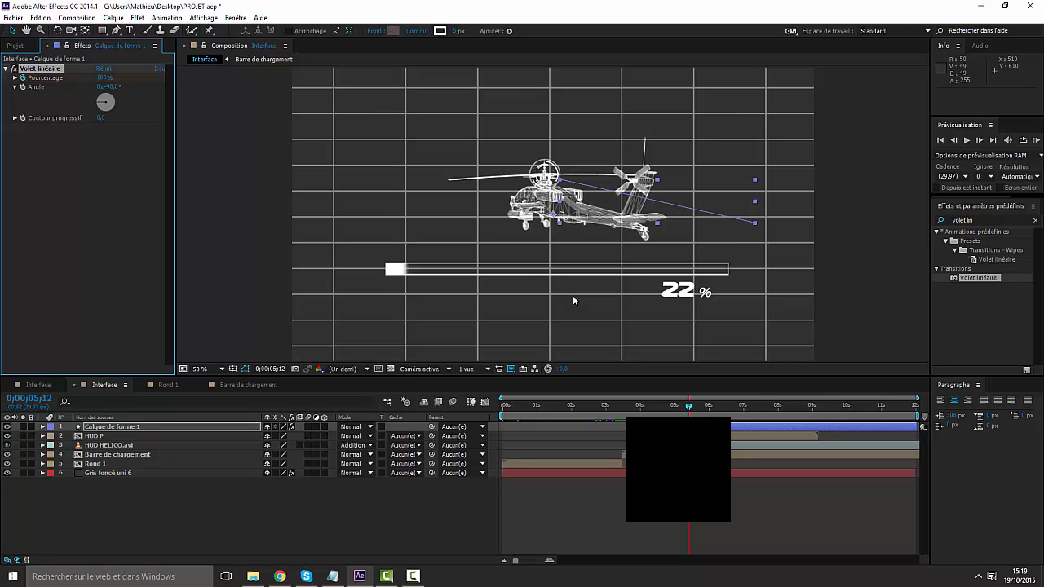
left_click_drag(102, 78, 1, 84)
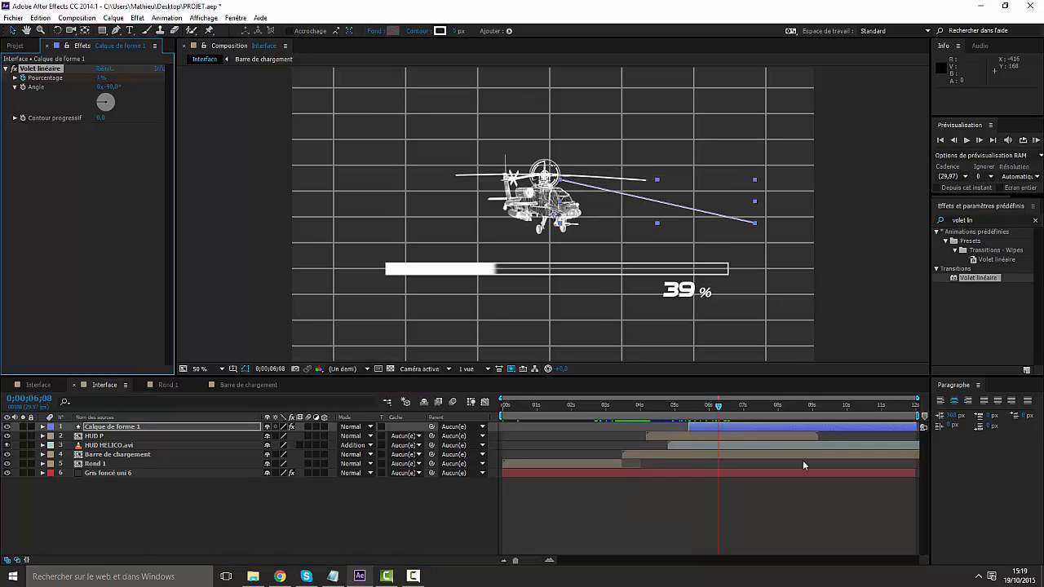
mouse_move(718, 407)
left_mouse_down()
mouse_move(689, 408)
mouse_move(740, 408)
mouse_move(687, 405)
mouse_move(754, 409)
mouse_move(706, 409)
mouse_move(729, 409)
mouse_move(716, 419)
left_mouse_up()
left_click(306, 500)
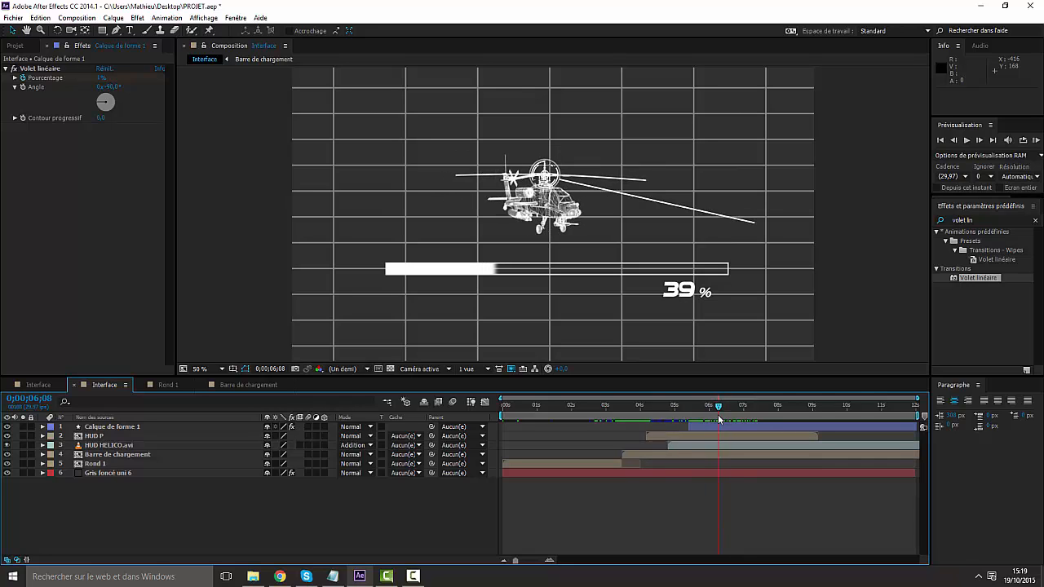
Step: Create a text layer in the Interface composition reading "Fonctionnal"
right_click(180, 394)
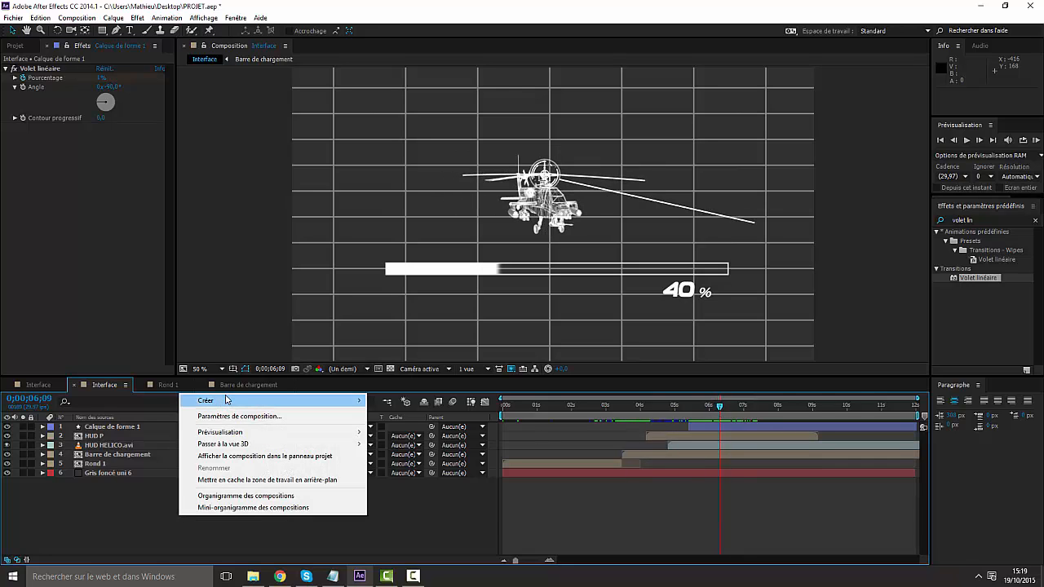
mouse_move(301, 406)
left_click(390, 416)
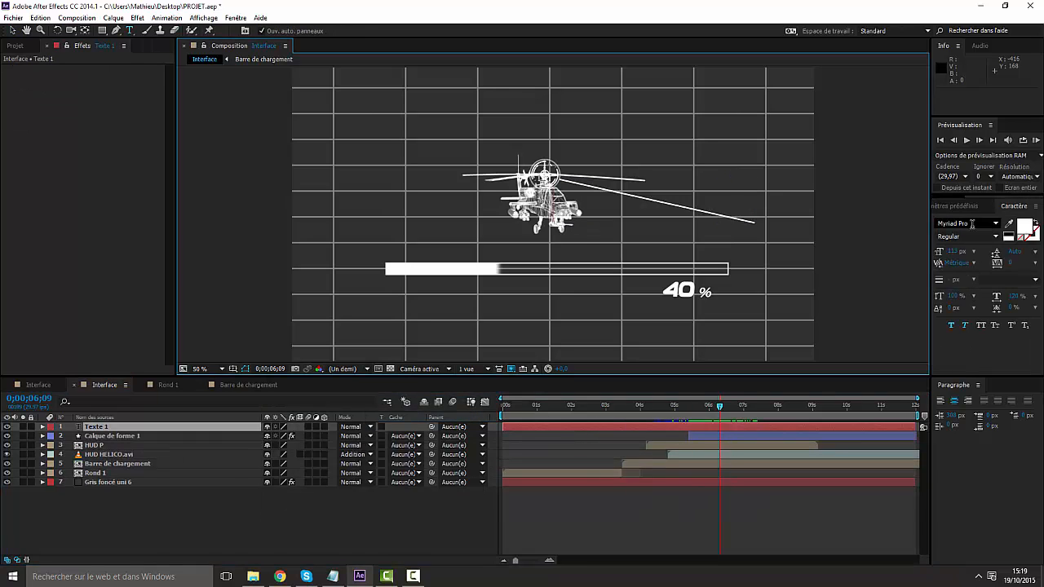
type("Fon")
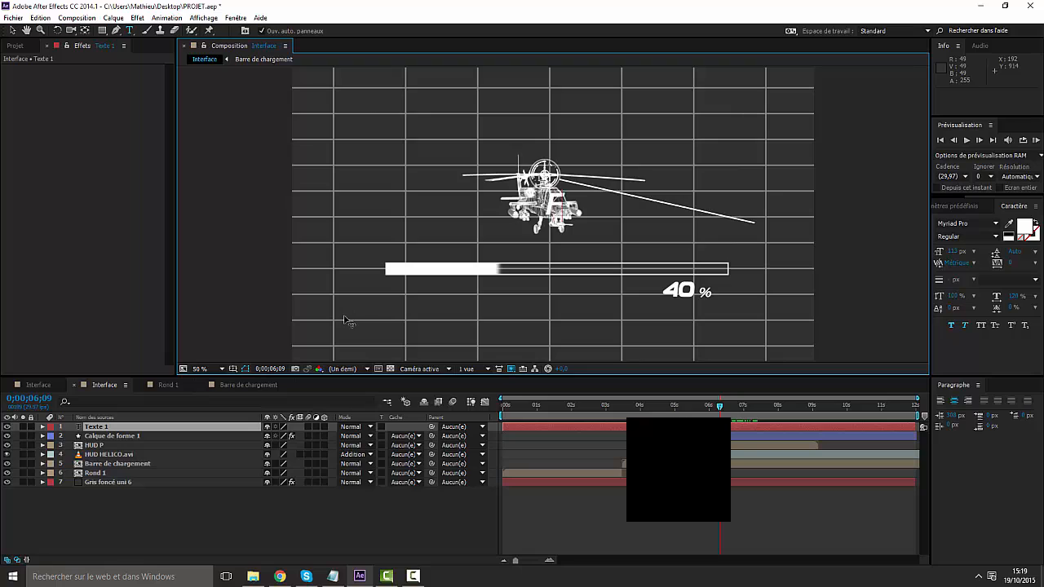
type("ctionnal")
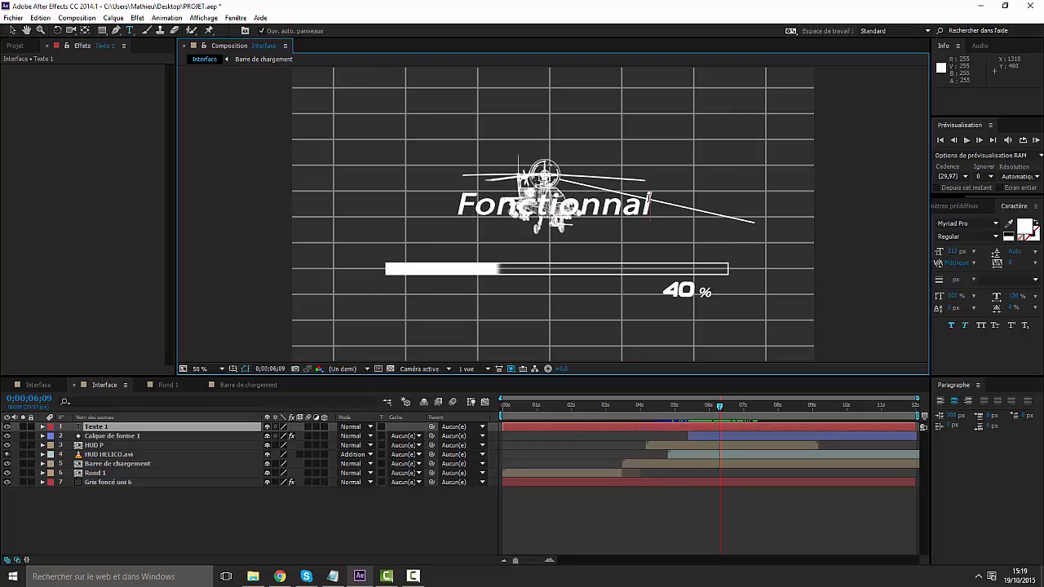
Step: Set the Fonctionnal text to Code Bold at 24 px and place it at the line's outer end
left_click_drag(665, 204, 314, 201)
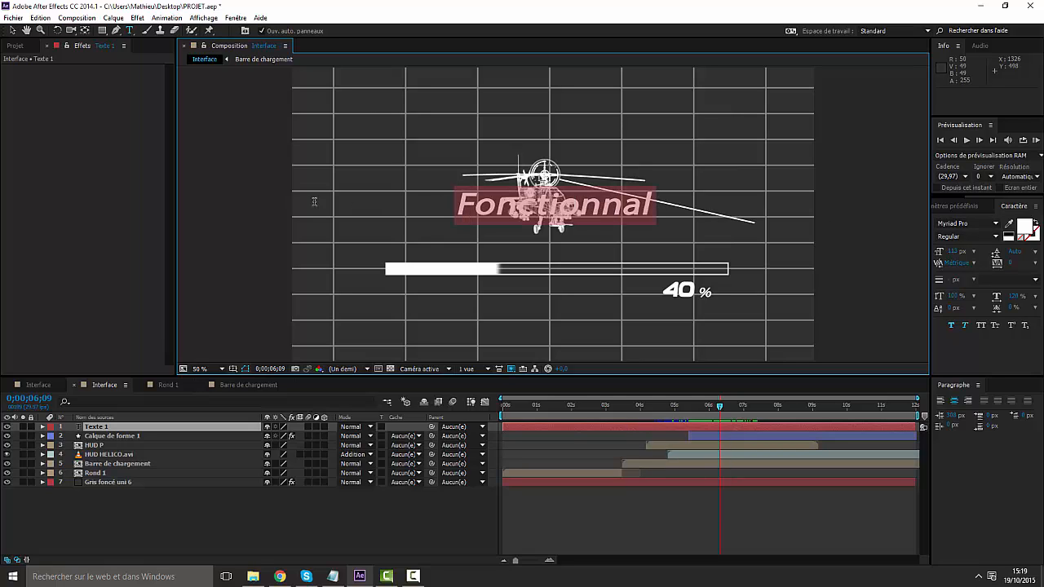
left_click(972, 222)
type("Code Bold")
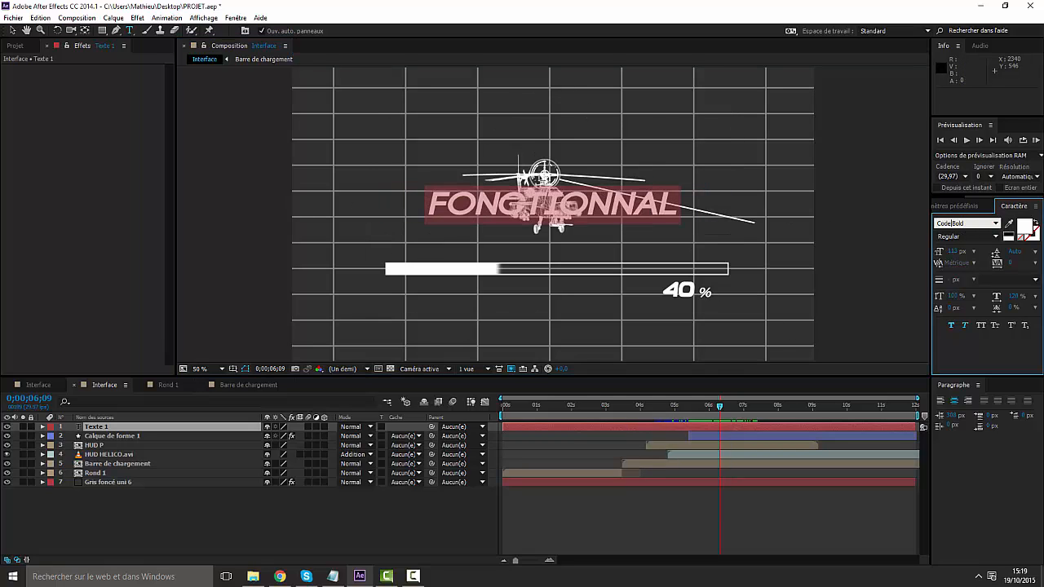
key("Return")
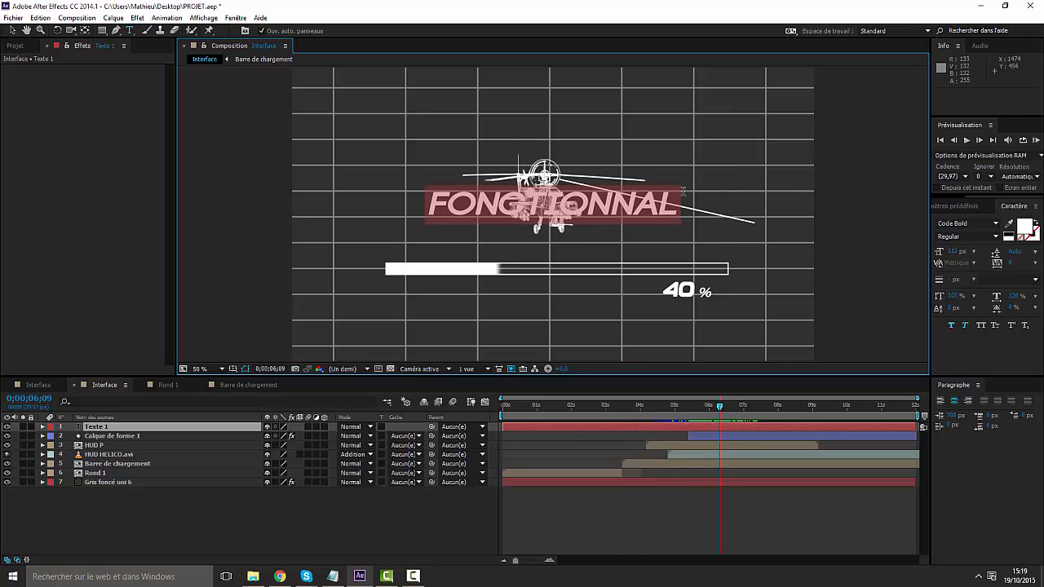
left_click_drag(951, 251, 913, 253)
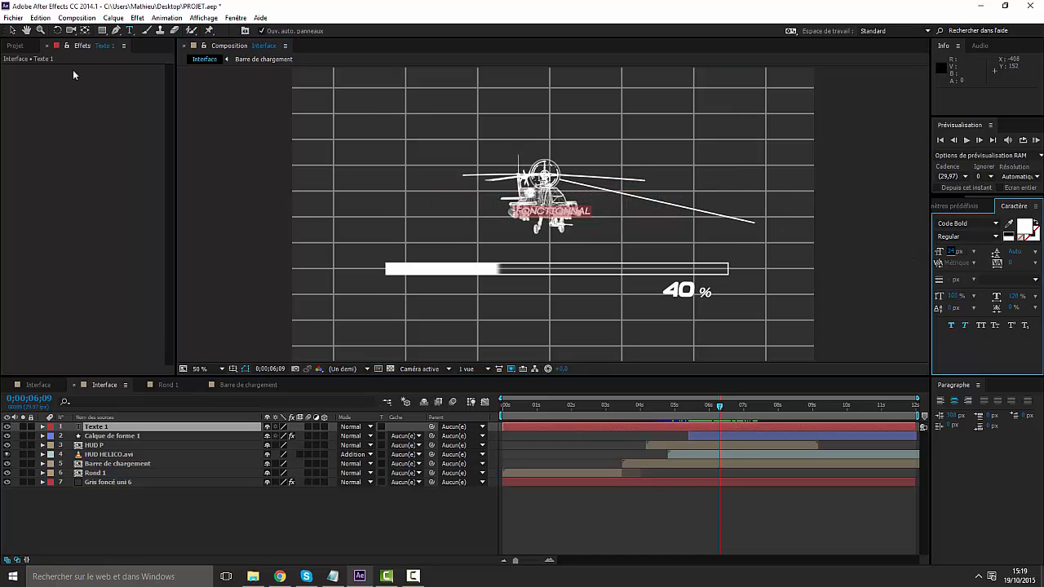
left_click(12, 30)
left_click_drag(576, 208, 797, 229)
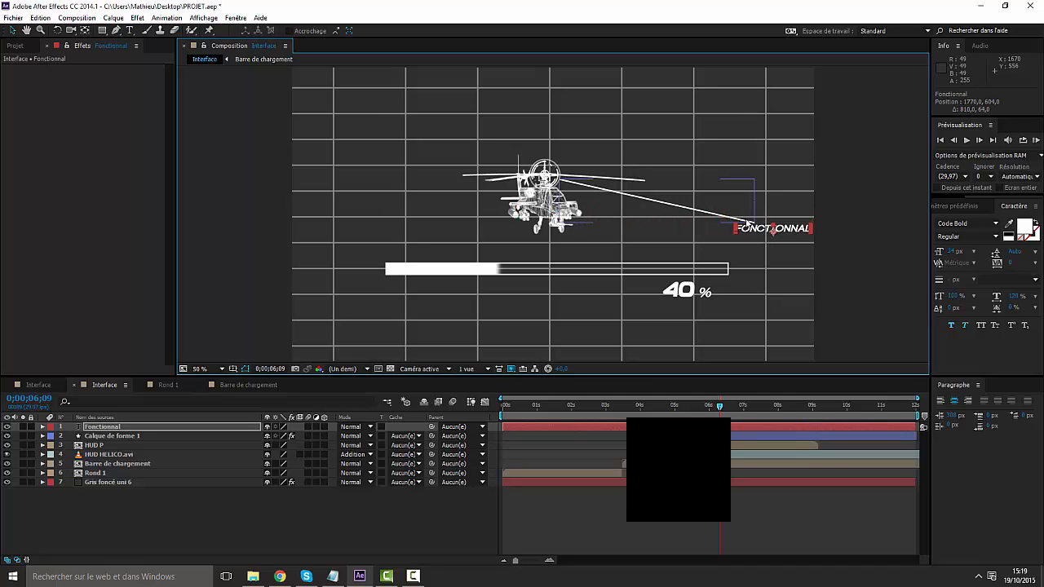
Step: Stretch the line layer to about 115% by 120% so it runs from the rotor hub to just above the Fonctionnal label
left_click(748, 224)
left_click_drag(755, 225, 736, 232)
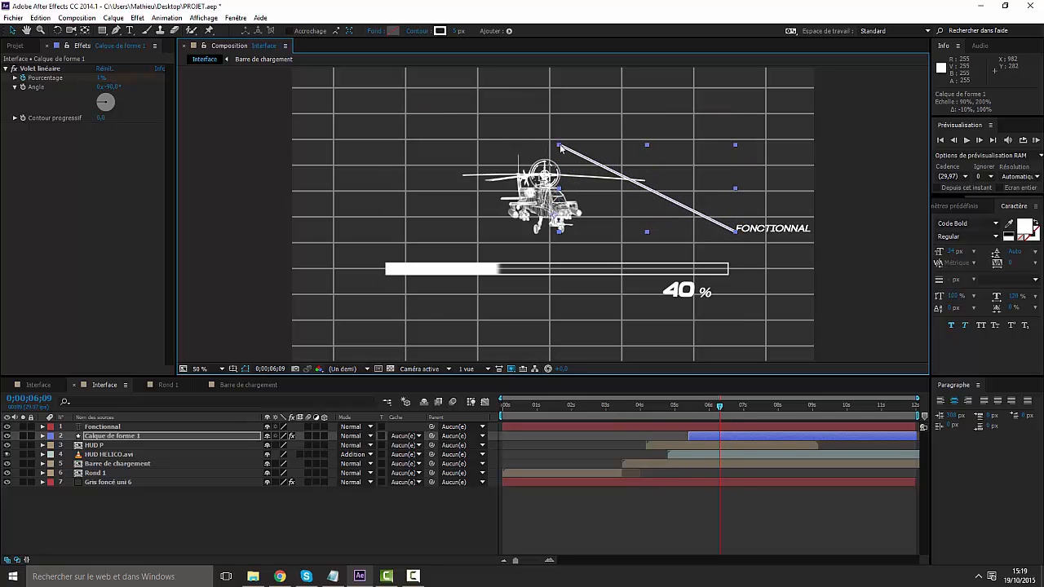
left_click_drag(559, 163, 561, 181)
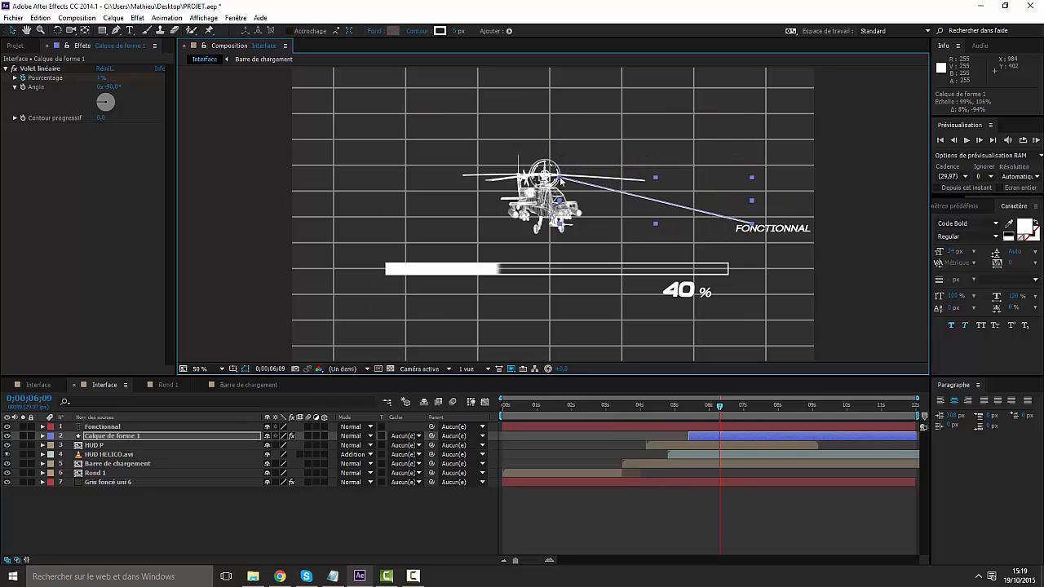
left_click_drag(751, 225, 735, 234)
left_click_drag(566, 149, 559, 174)
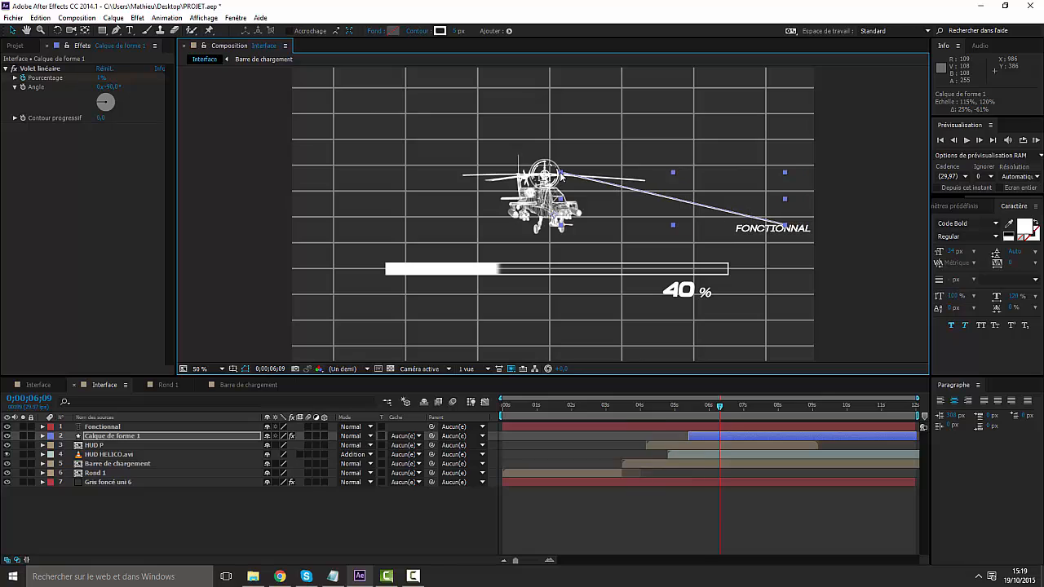
left_click(811, 272)
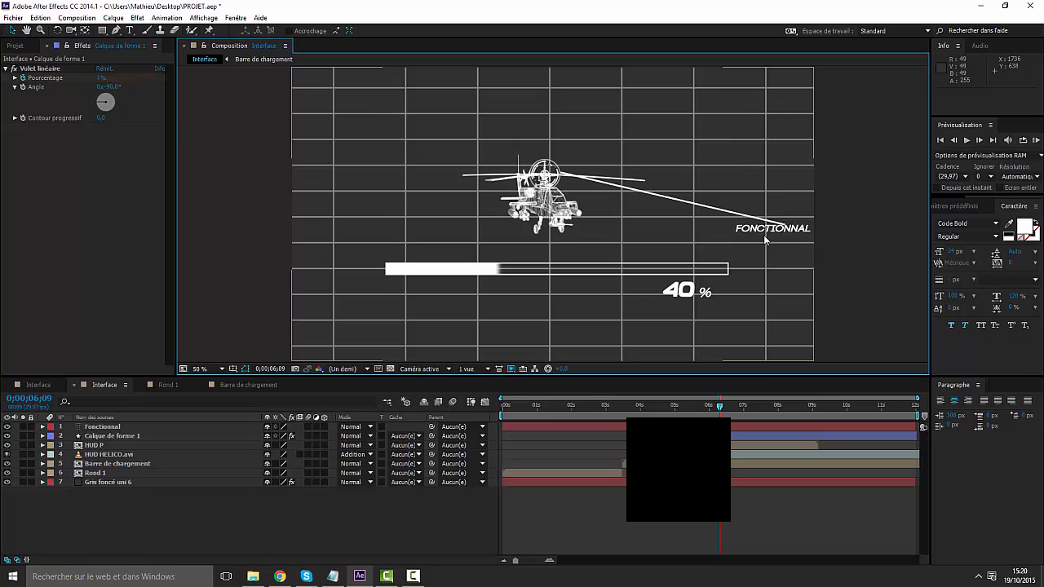
left_click(772, 234)
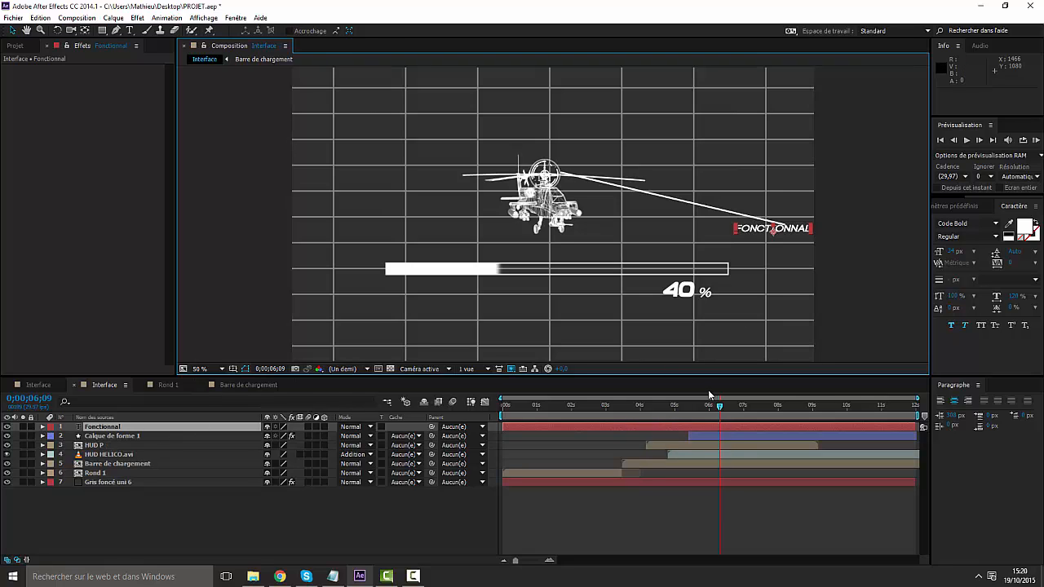
left_click(850, 238)
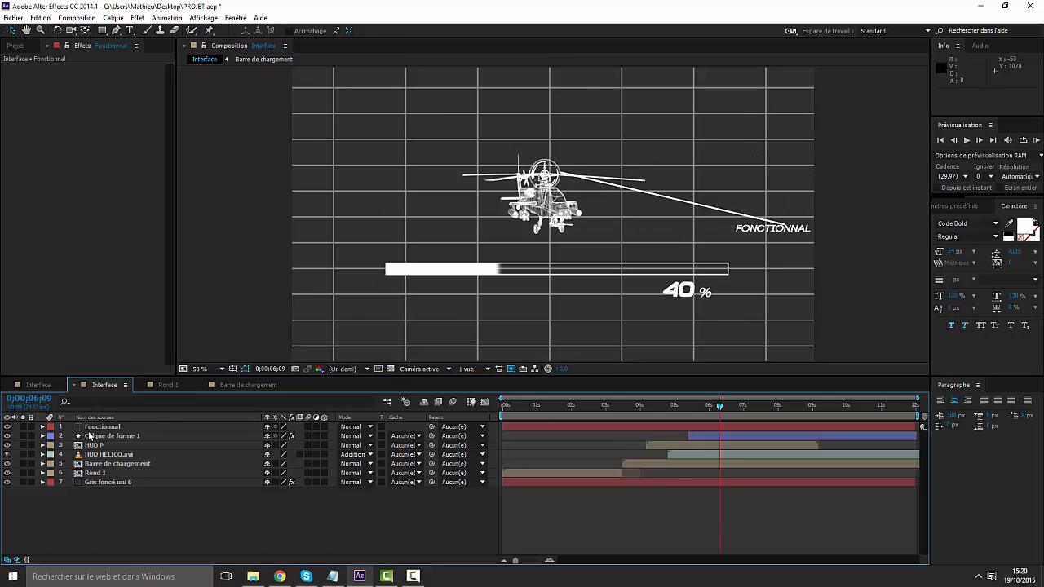
Step: Try the dsd.avi Earth footage as the top layer of the Interface composition with the Addition blend mode
left_click(16, 46)
left_click(6, 196)
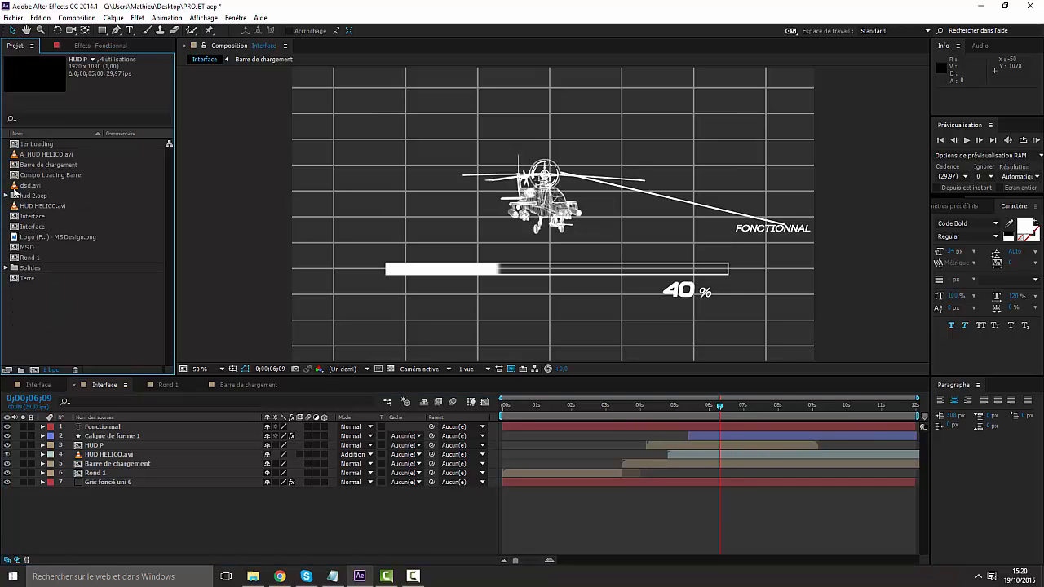
left_click_drag(90, 333, 122, 424)
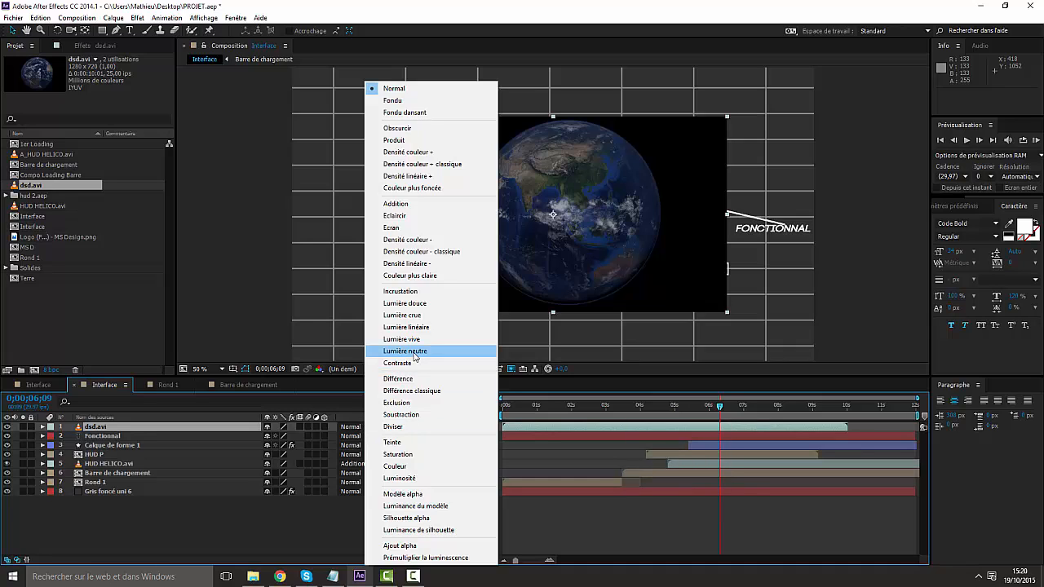
left_click(397, 204)
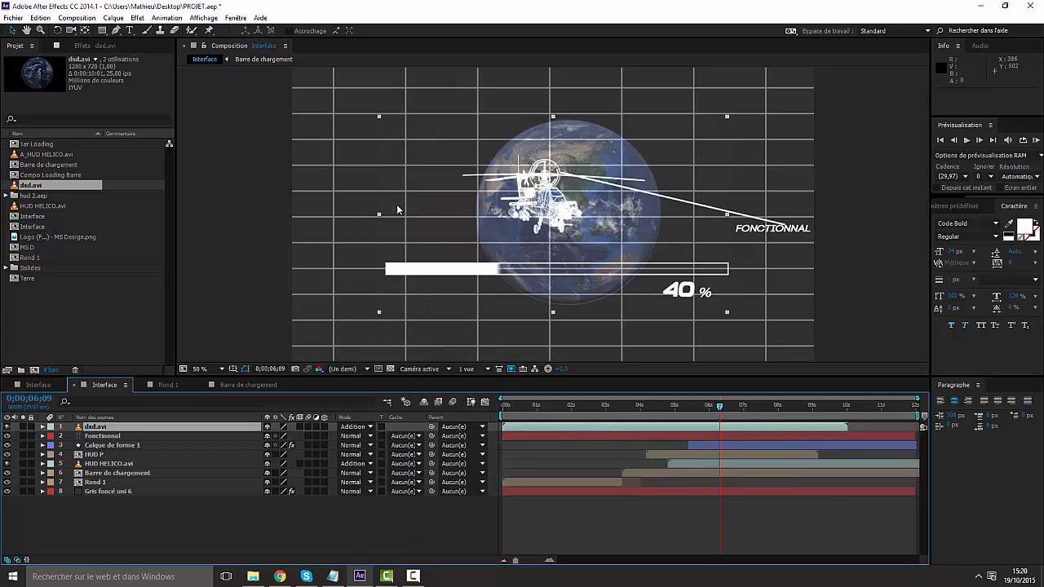
Step: Test the Soustraction and Différence blend modes on the dsd.avi layer and delete it from the Interface composition
left_click(365, 426)
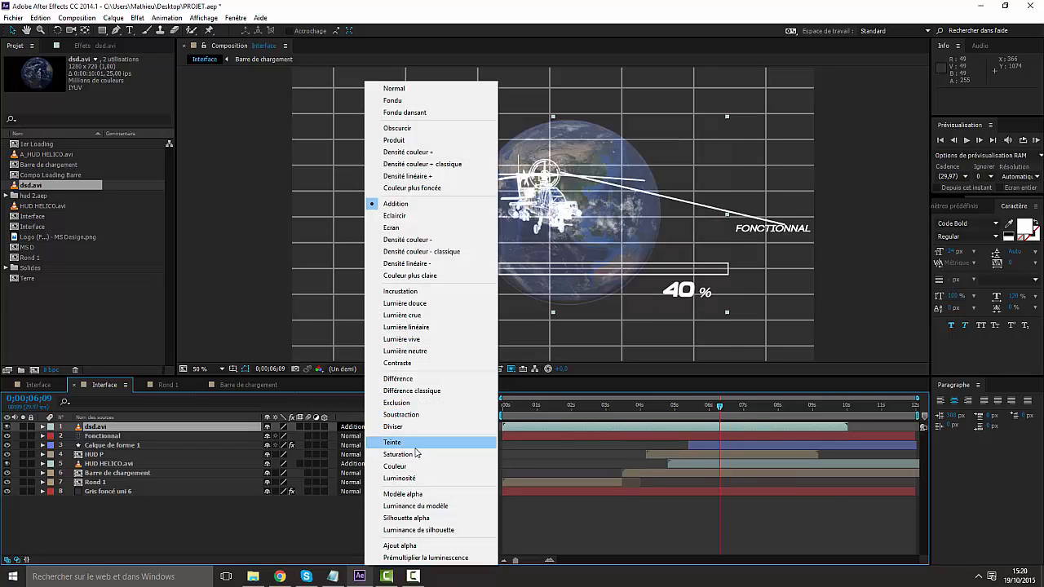
left_click(407, 415)
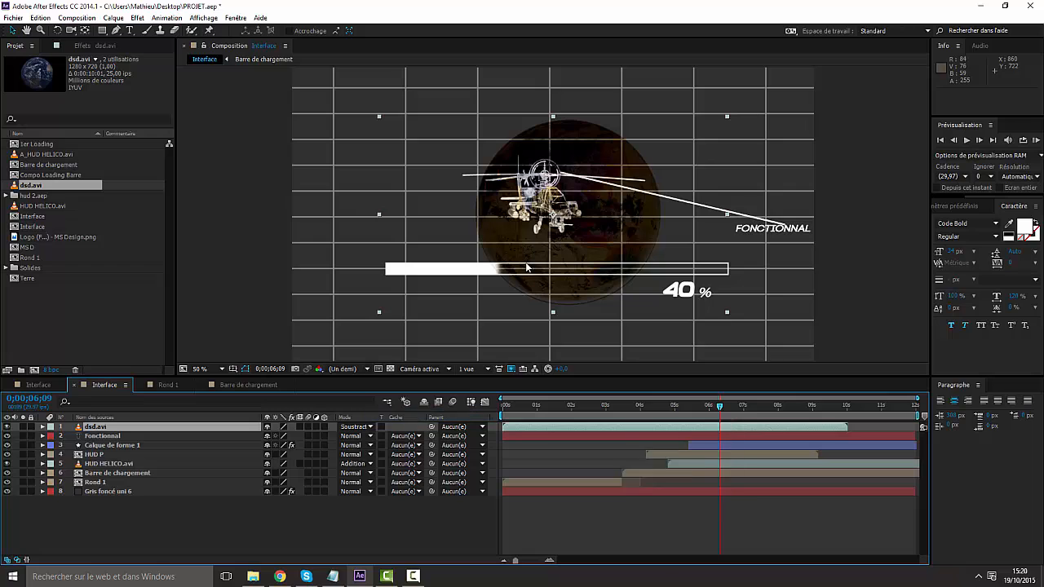
left_click(359, 427)
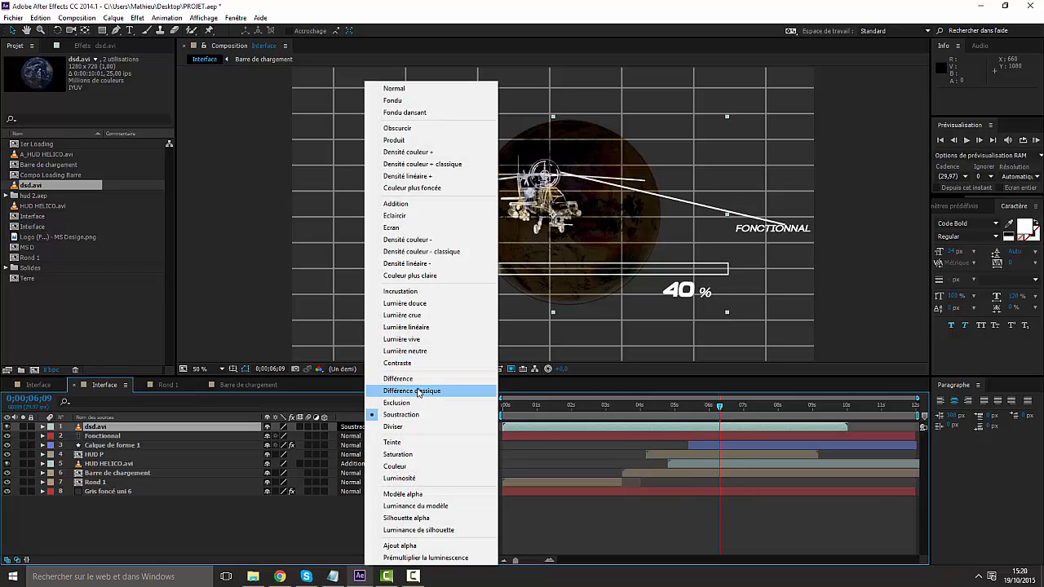
left_click(400, 378)
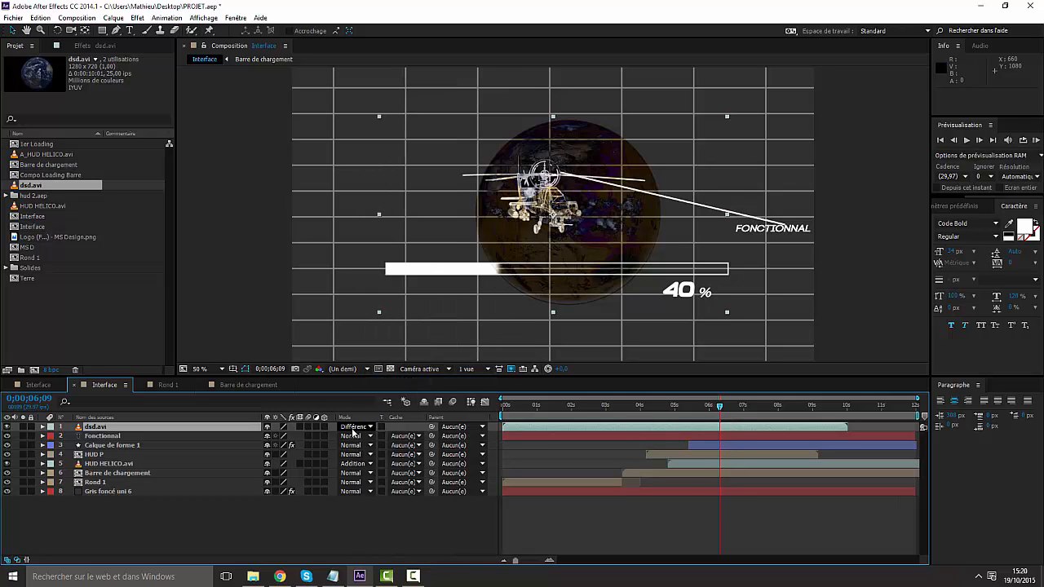
key("Delete")
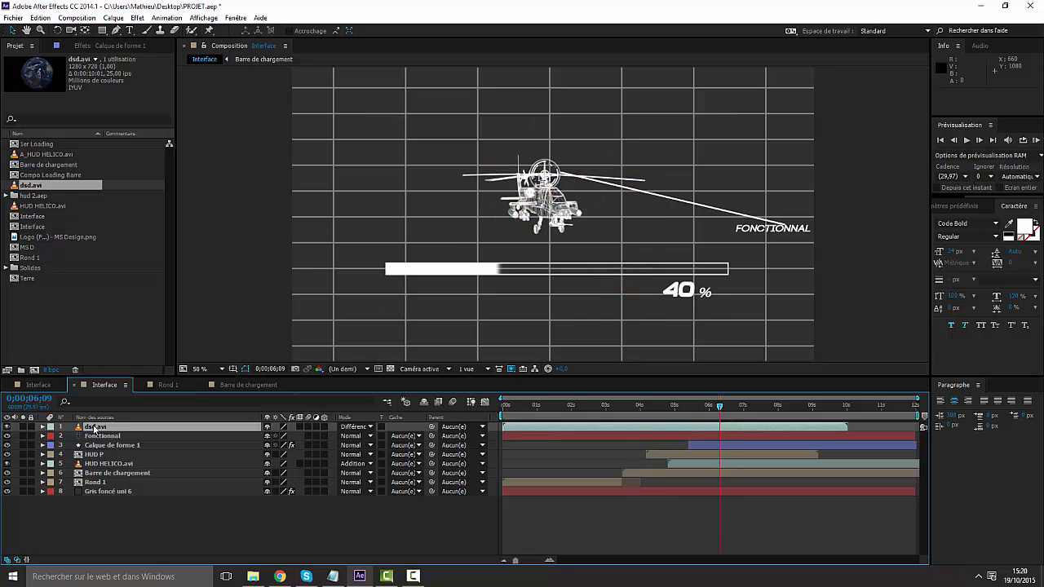
Step: Create a 1920 x 1080 composition named Terre at 29,97 fps with a duration of 0;00;08;00
right_click(70, 312)
left_click(151, 320)
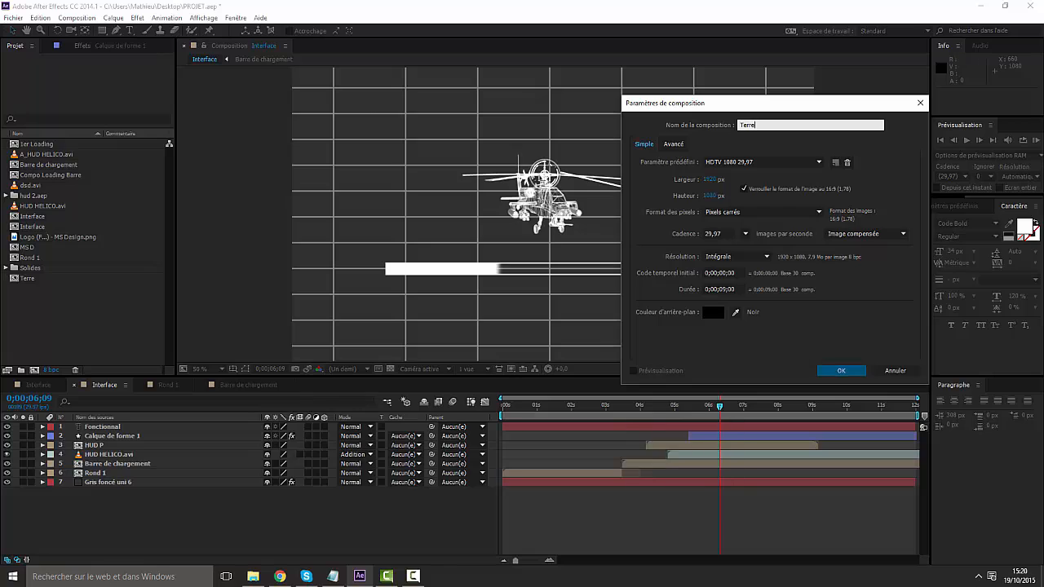
left_click(725, 289)
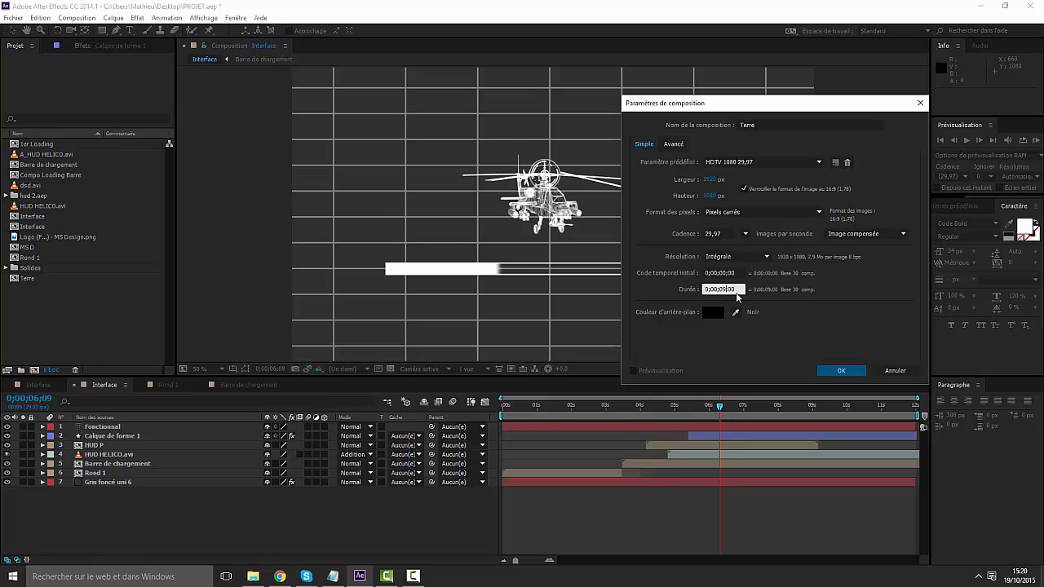
key("BackSpace")
left_click(843, 372)
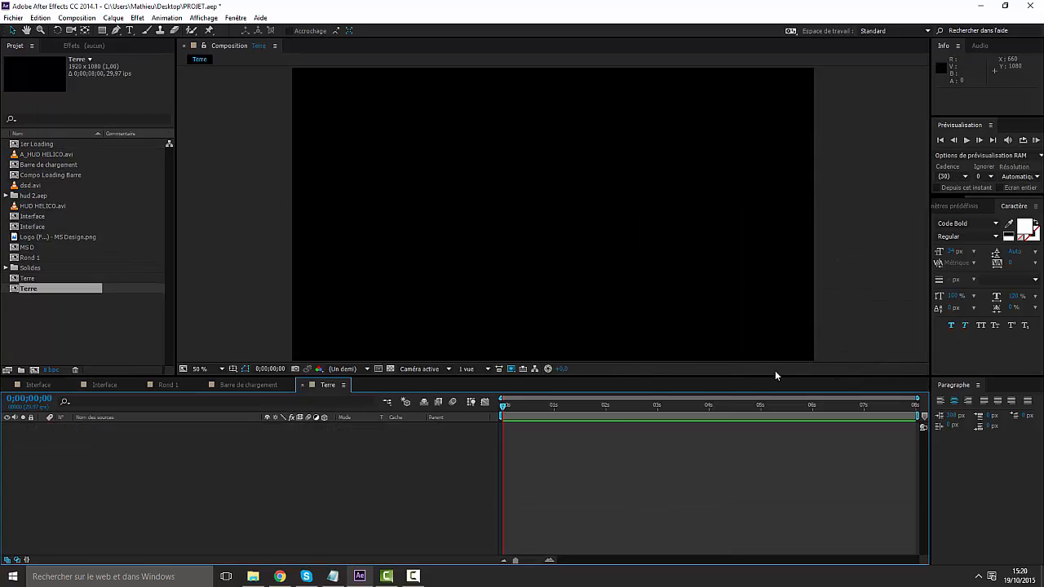
Step: Add the dsd.avi footage to the new Terre composition and scale it down to about 78% by 79%
left_click(27, 280)
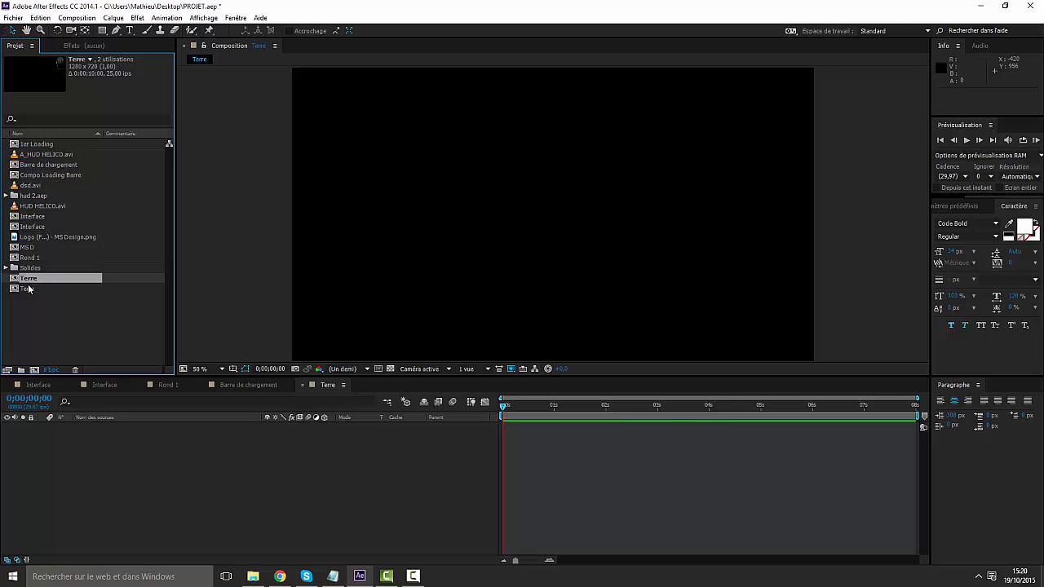
left_click(29, 289)
left_click(36, 188)
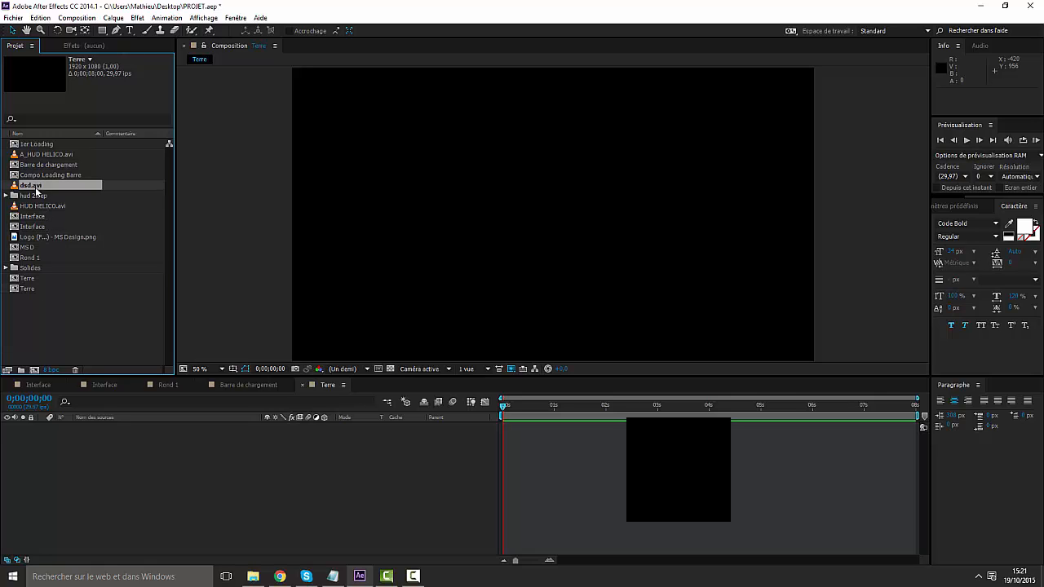
left_click_drag(36, 190, 150, 473)
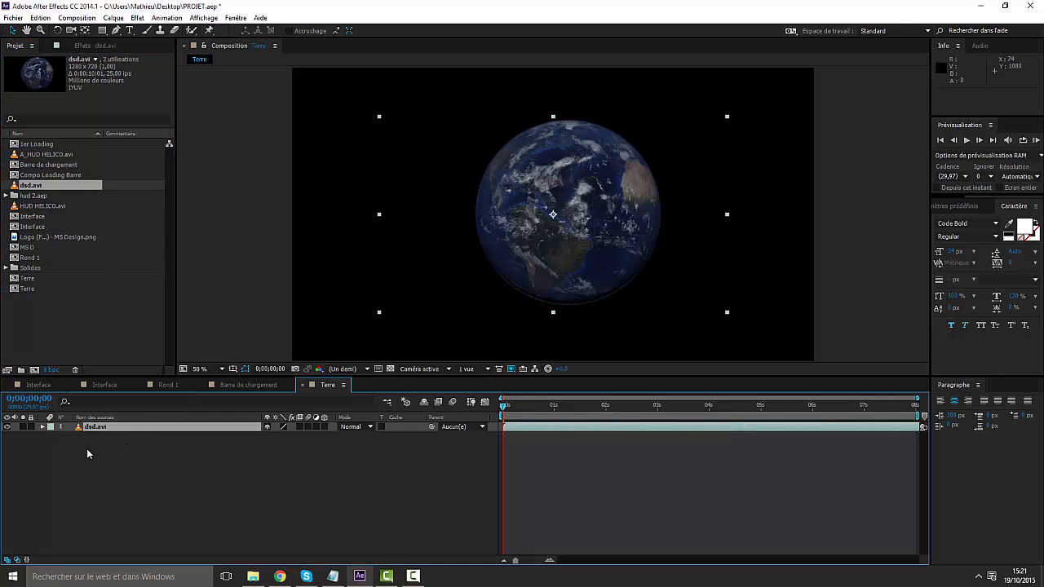
left_click_drag(727, 314, 691, 294)
key("Caps_Lock")
key("Tab")
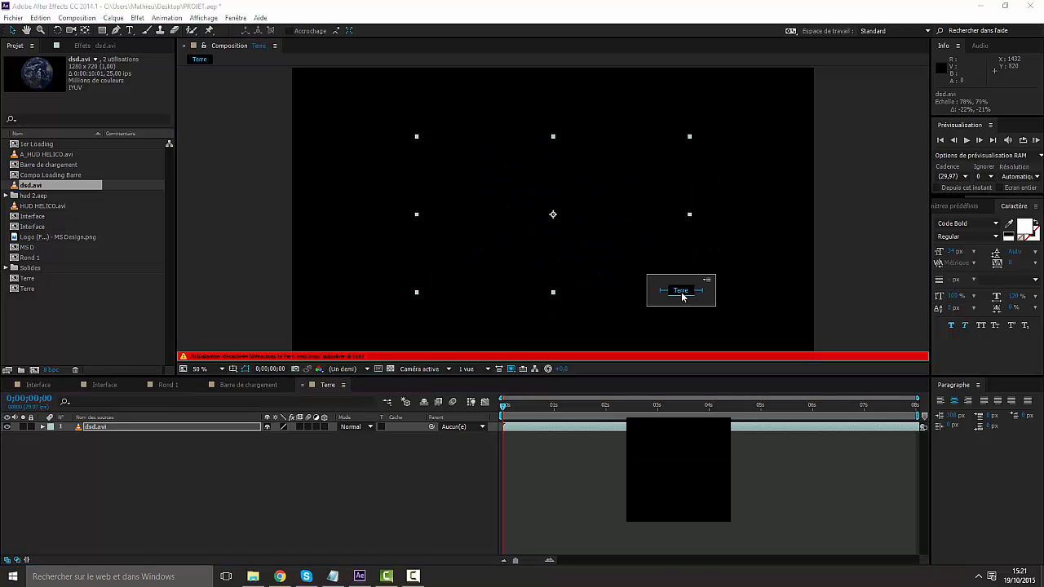
key("Caps_Lock")
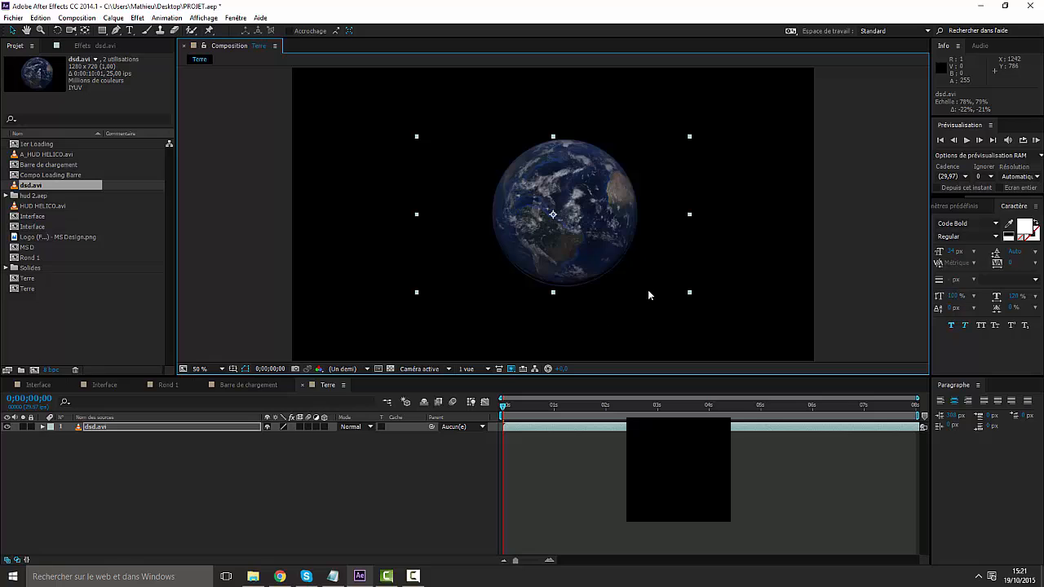
Step: Make dsd.avi a 3D layer in Différence blend mode and move the Earth to the upper right of the frame
left_click(376, 426)
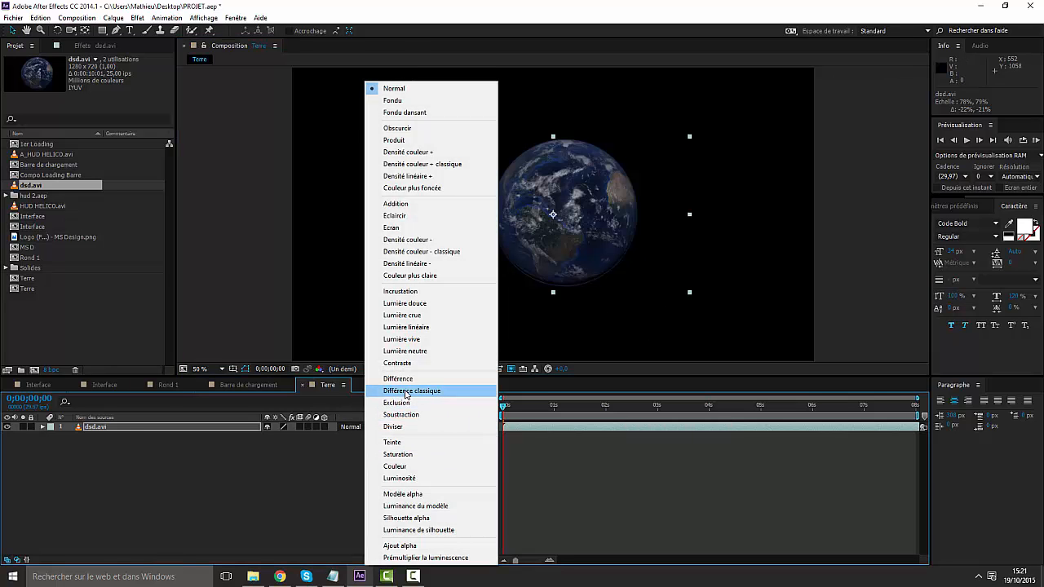
left_click(406, 415)
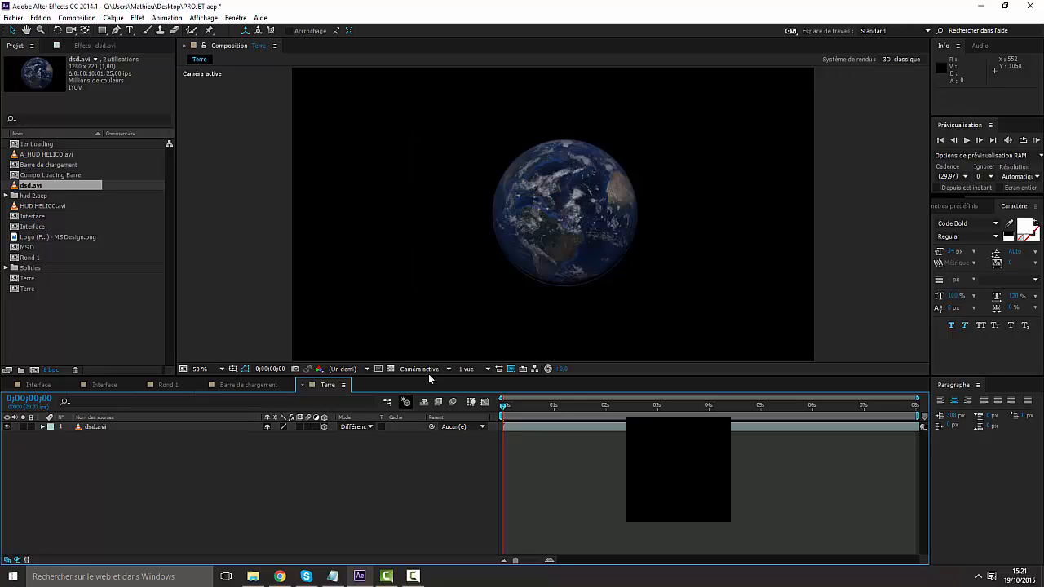
left_click_drag(551, 248, 674, 190)
left_click(217, 489)
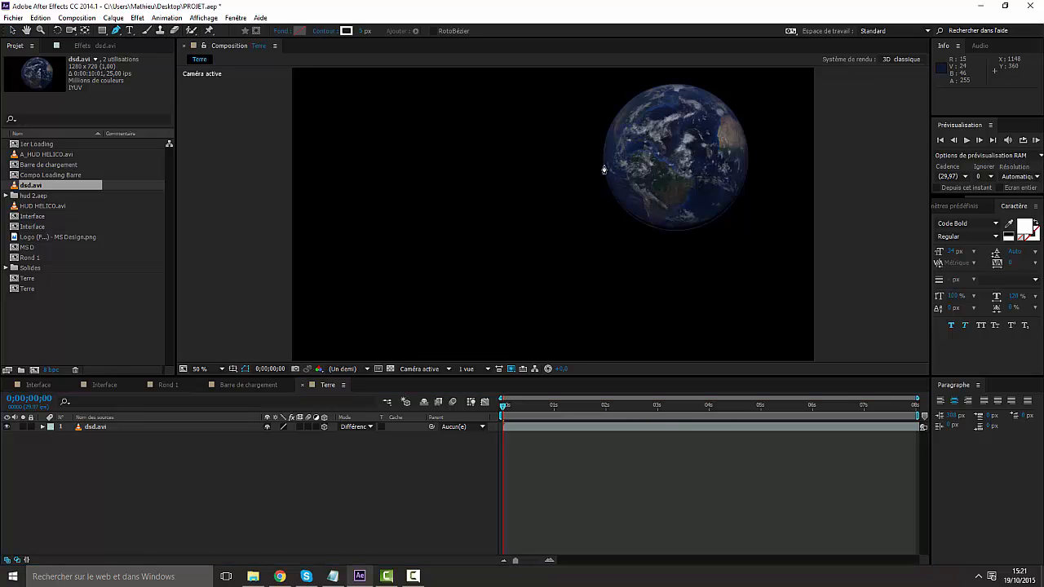
Step: Draw a vertical white line with a 5 px stroke downward from the Earth's left edge using the Pen tool
left_click_drag(603, 166, 594, 248)
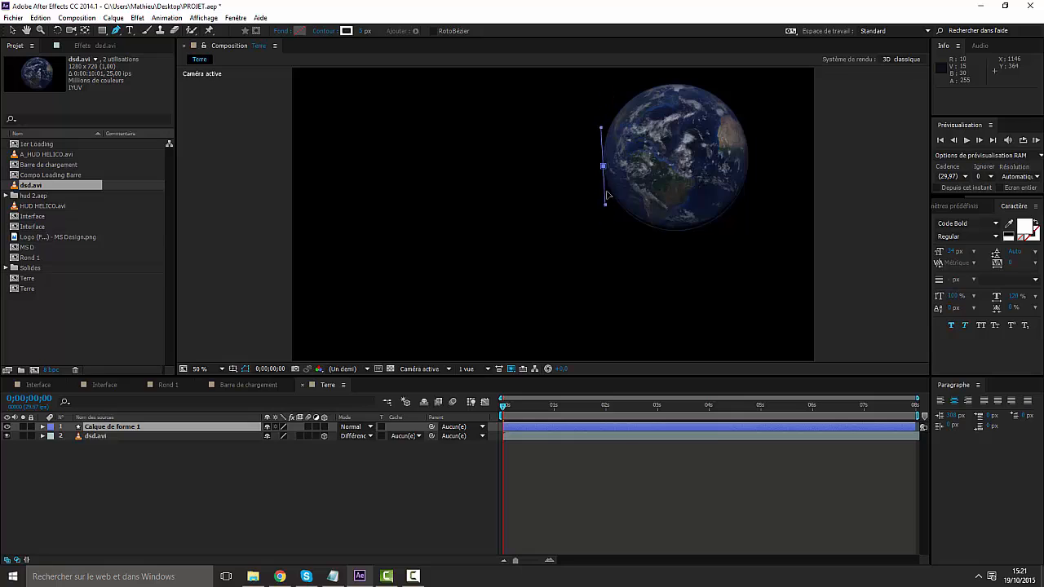
left_click(602, 261)
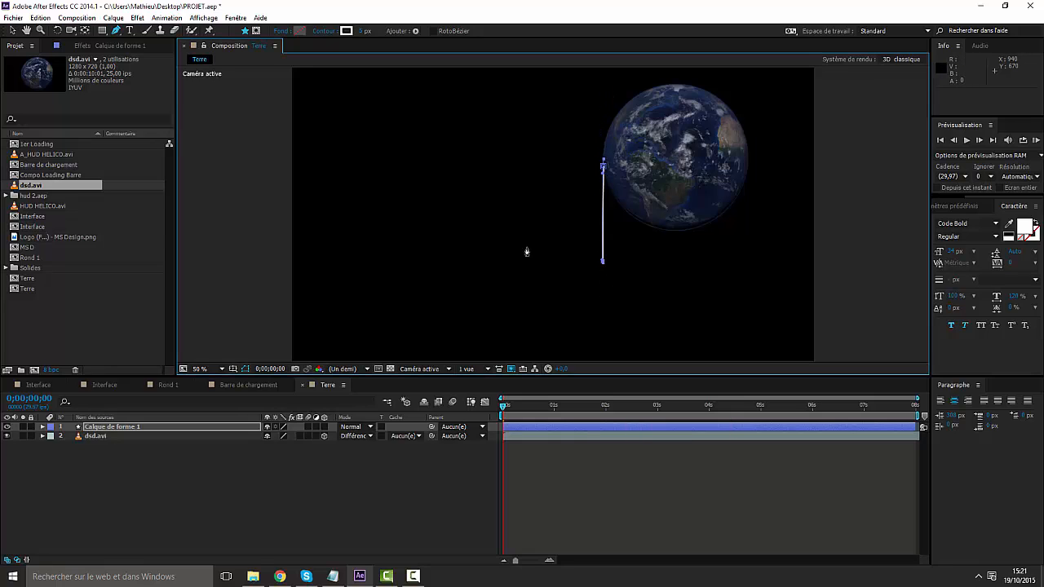
left_click(111, 470)
Step: Create a text layer reading "EARTH" and place it at the lower end of the vertical line
right_click(110, 455)
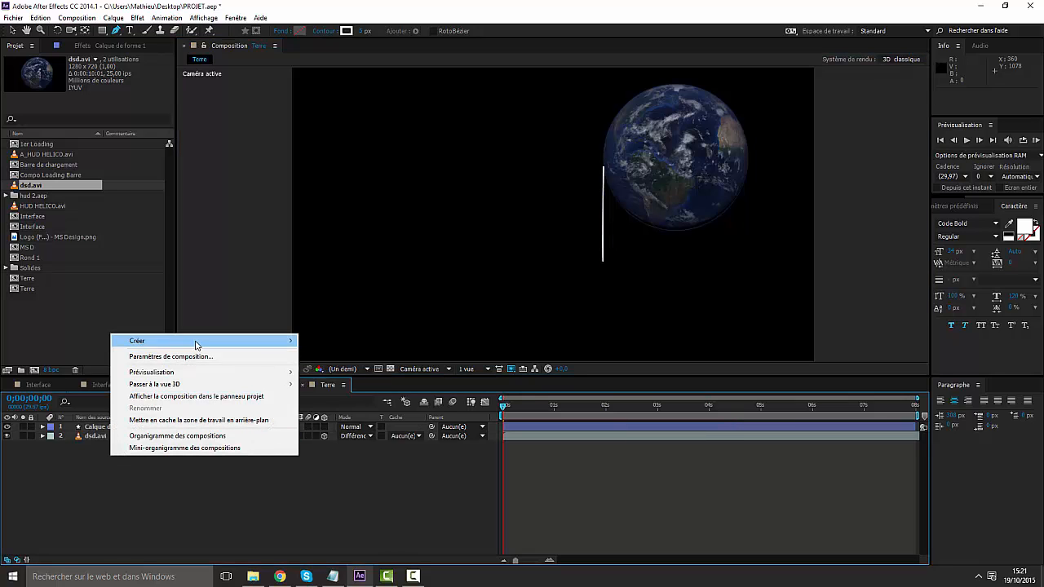
mouse_move(195, 345)
left_click(341, 355)
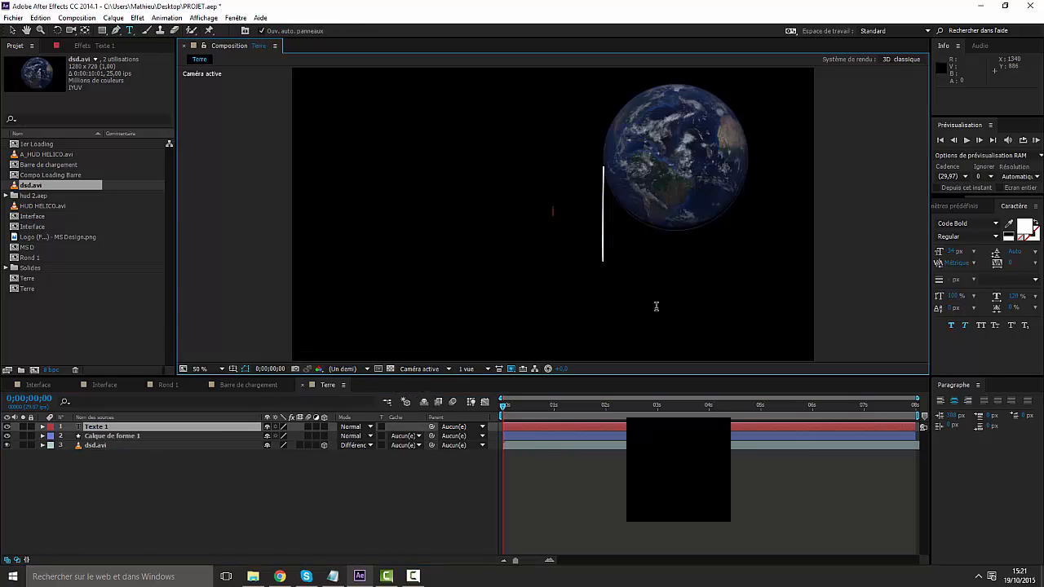
type("EARTH")
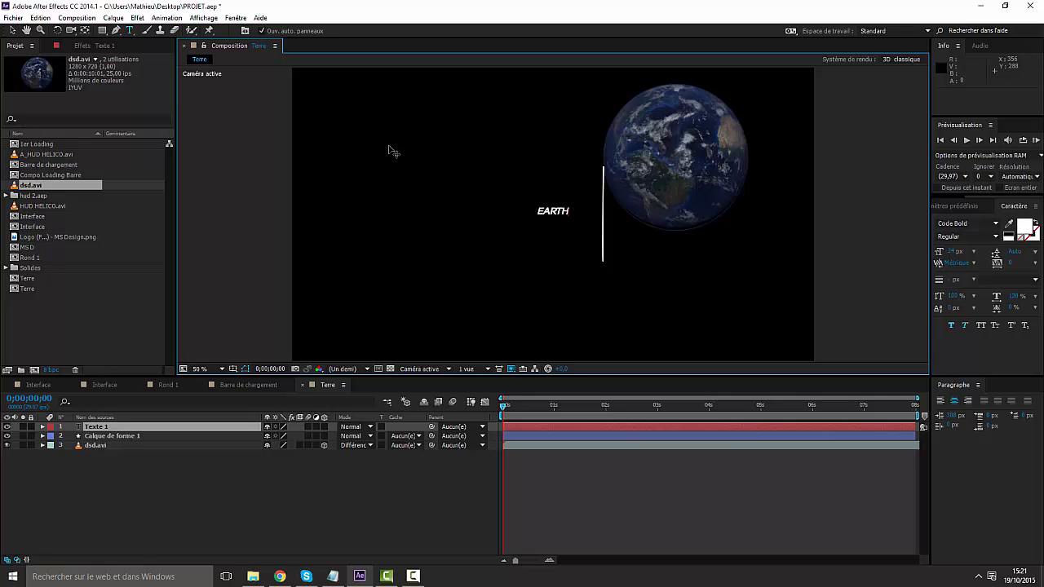
left_click(12, 31)
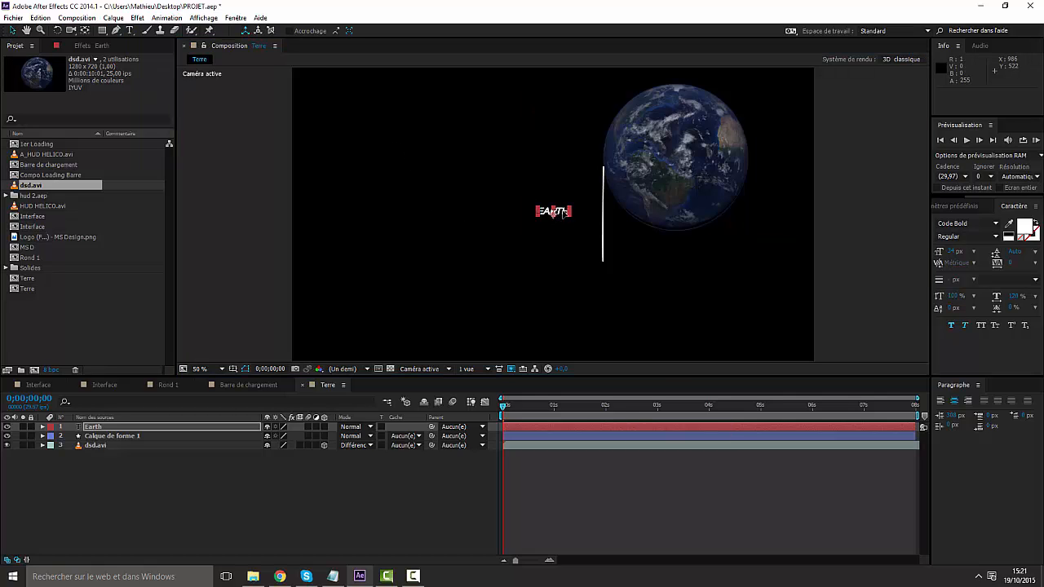
left_click_drag(563, 214, 628, 261)
left_click(427, 468)
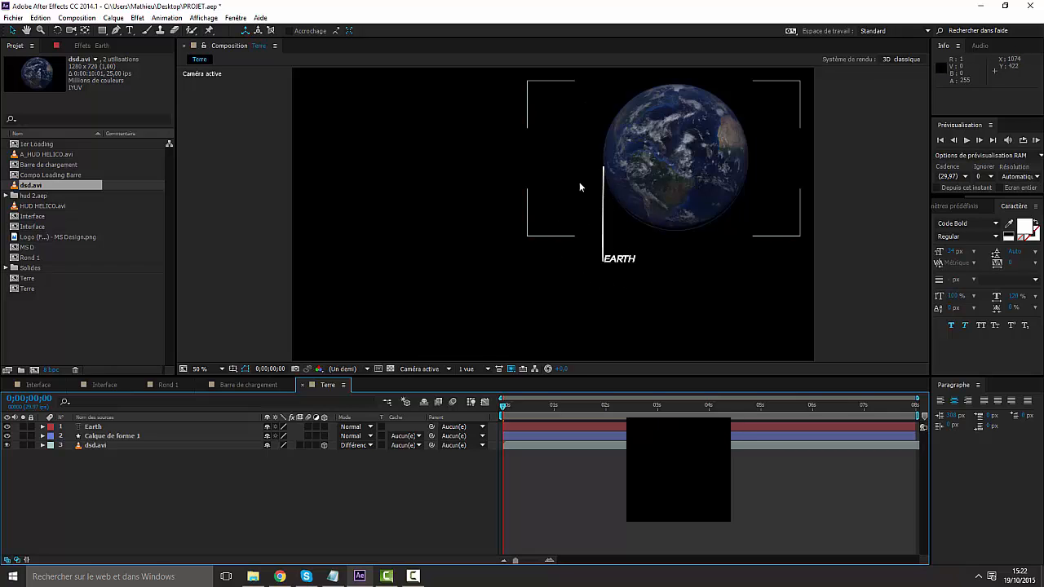
left_click(659, 189)
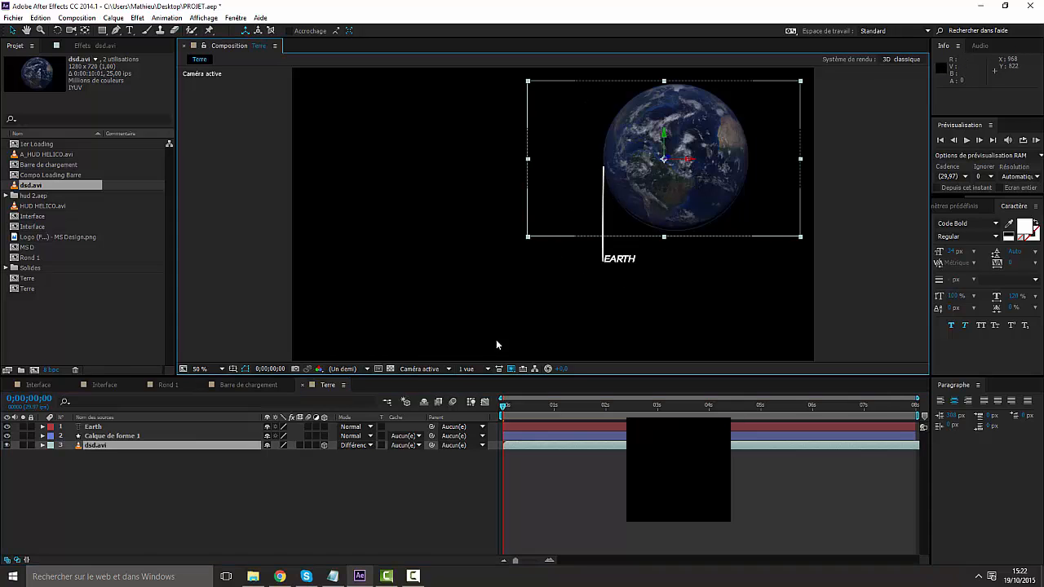
left_click(232, 523)
Step: Add the 1920 x 1080 Terre composition as the top layer of the Interface composition and move it to position 994, 512
left_click(104, 384)
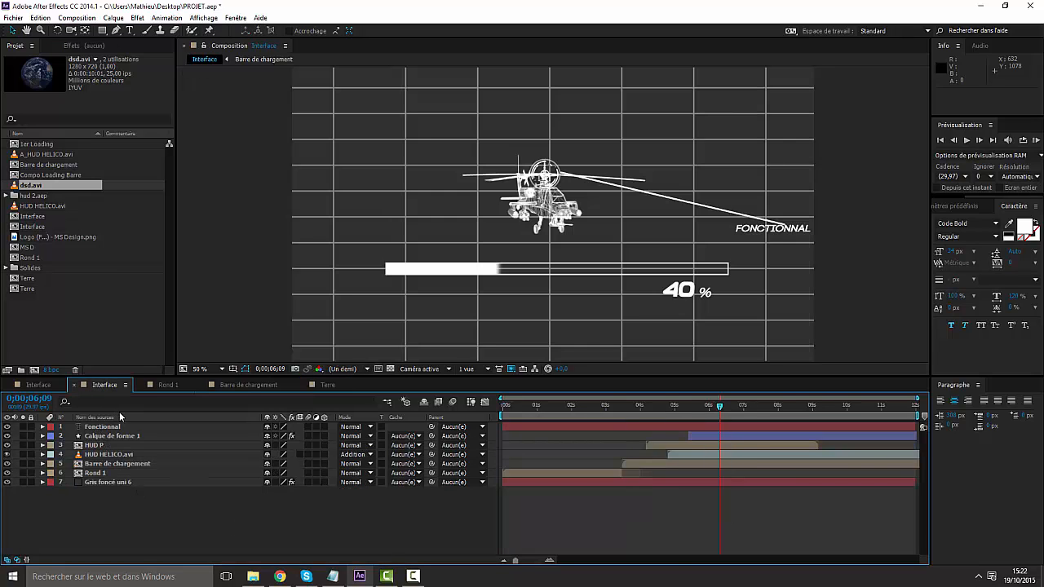
left_click(34, 288)
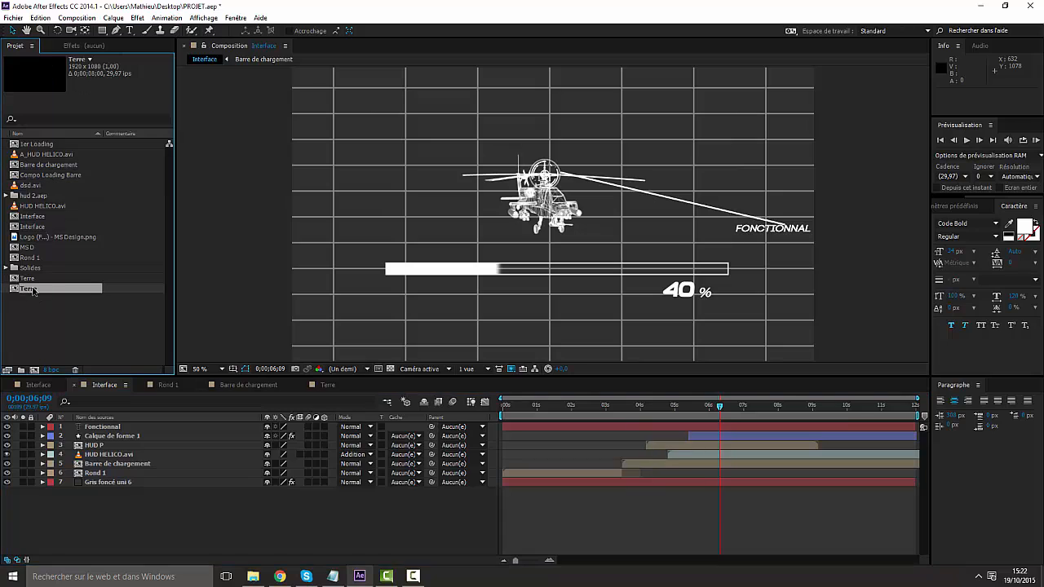
left_click_drag(32, 290, 104, 430)
left_click_drag(663, 206, 690, 181)
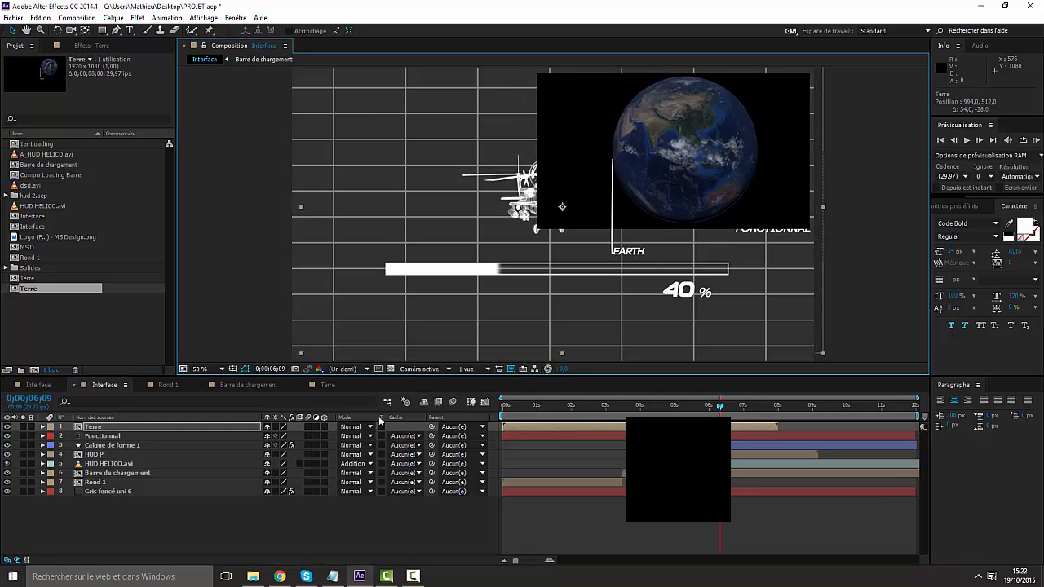
Step: Try Différence blending on the Terre layer, move it to position 1146, 442, and set its blend mode to Incrustation
left_click(369, 427)
left_click(398, 379)
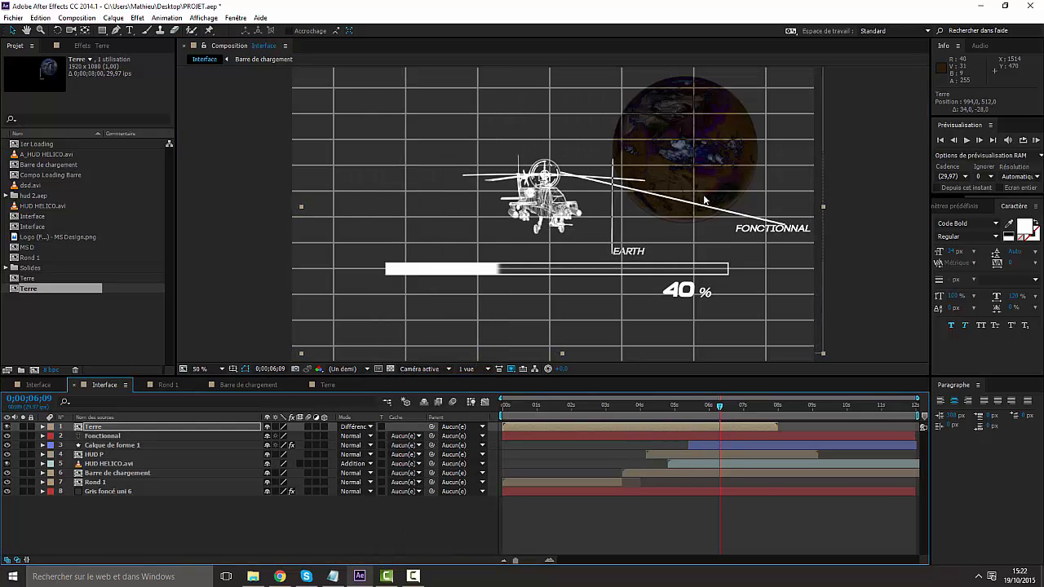
left_click_drag(720, 179, 760, 161)
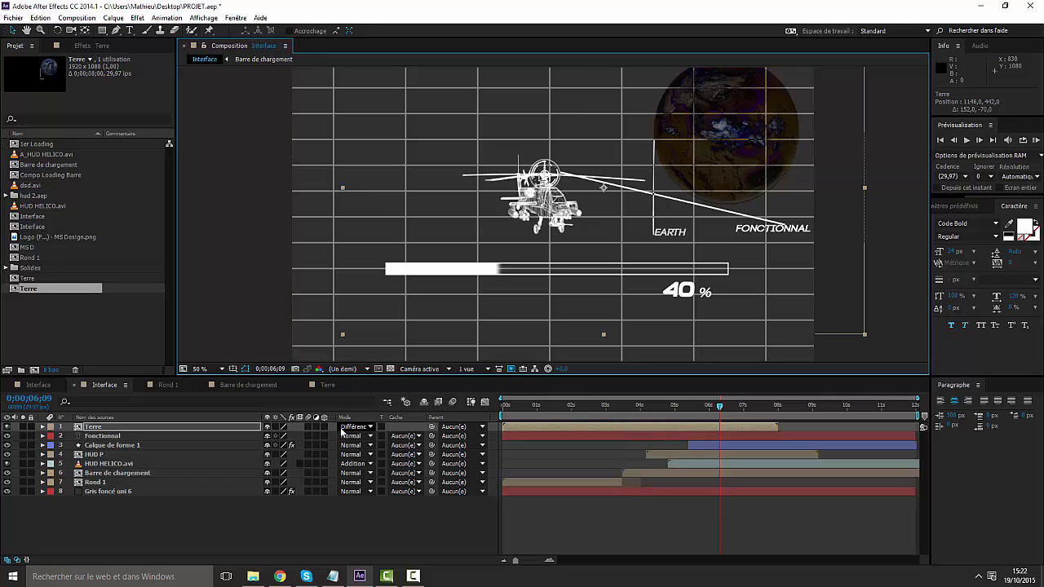
left_click(369, 427)
left_click(421, 292)
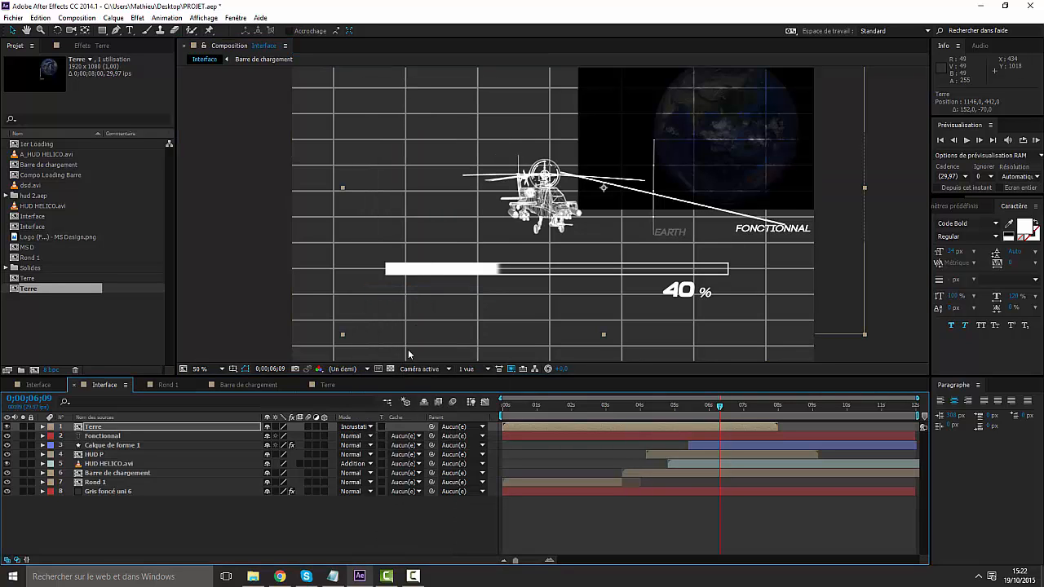
Step: Set the Terre layer's blend mode to Soustraction and move it to position 1174, 514
left_click(368, 428)
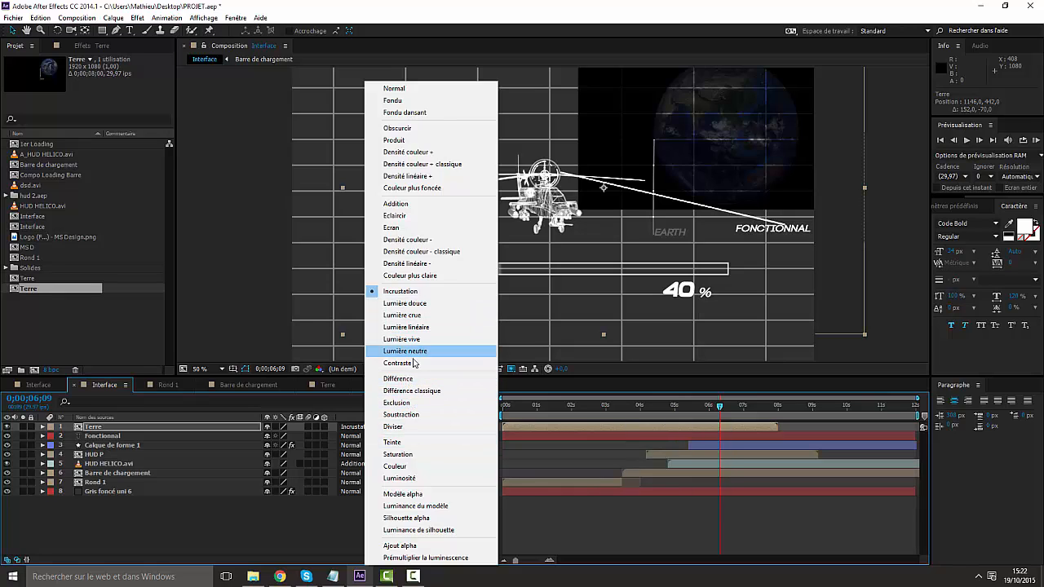
left_click(408, 415)
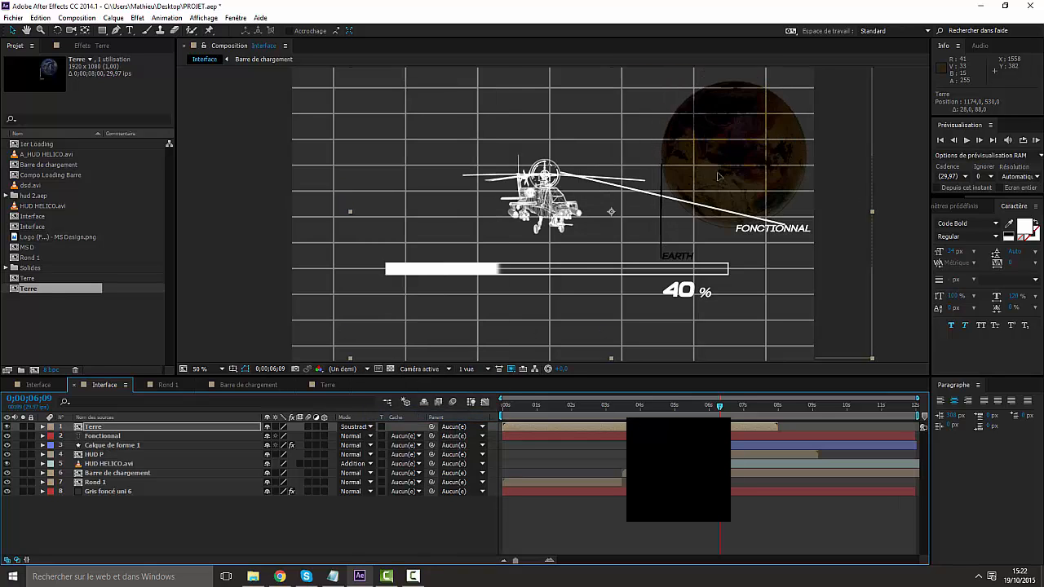
left_click_drag(723, 158, 716, 171)
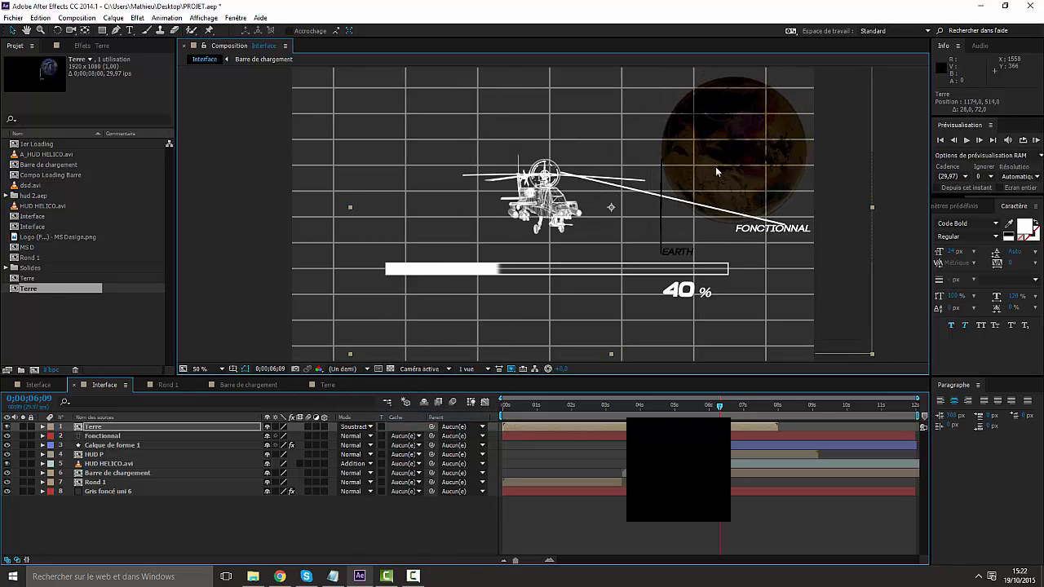
Step: Scale the Terre layer down to slightly under half its size and undo the accidental drags involving the Barre de chargement layer
left_click(871, 354)
left_click_drag(871, 354, 729, 273)
left_click_drag(729, 273, 729, 289)
key("ctrl+z")
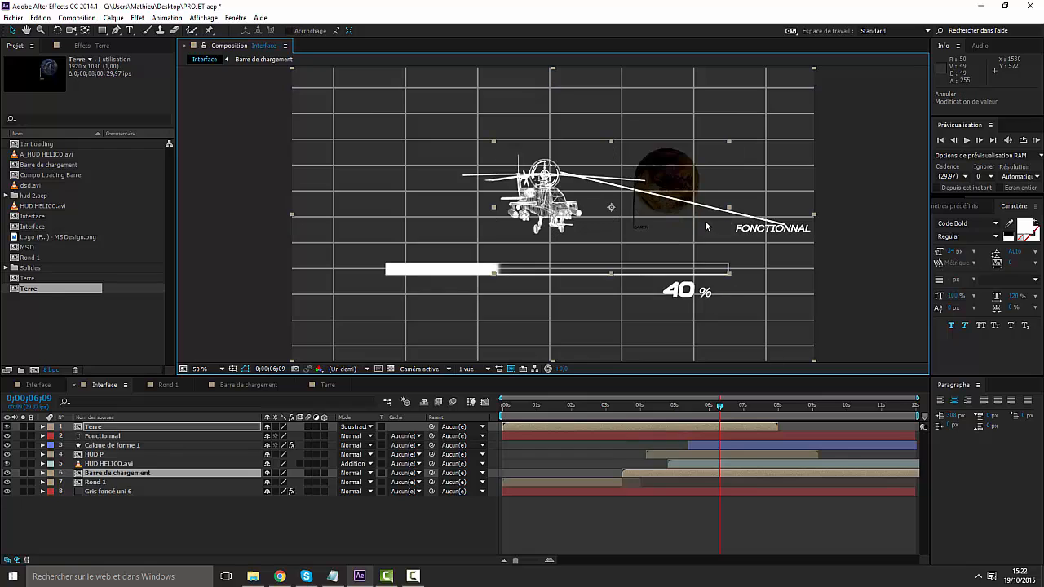
left_click_drag(682, 180, 697, 169)
key("ctrl+z")
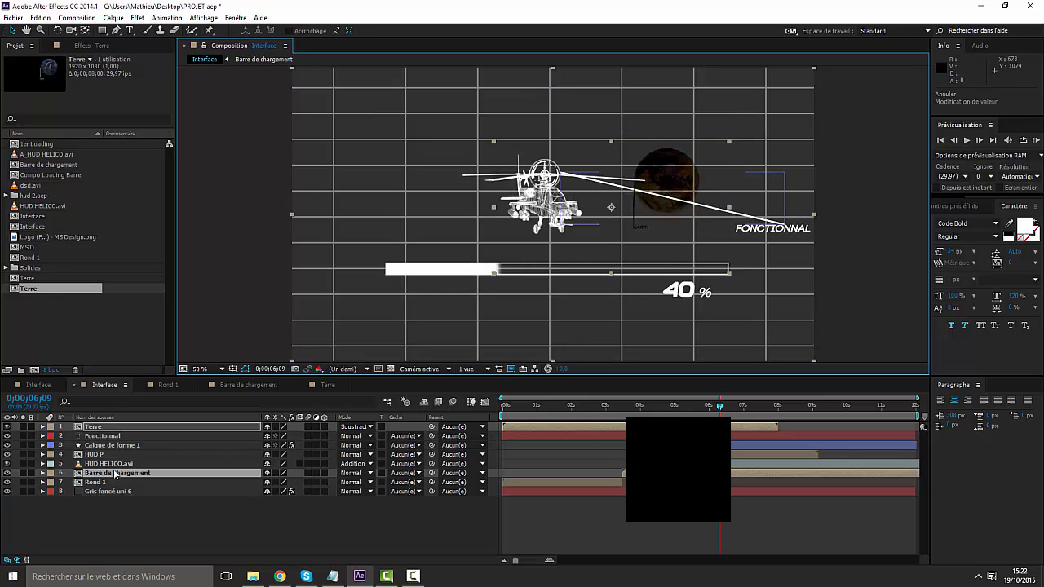
left_click(155, 556)
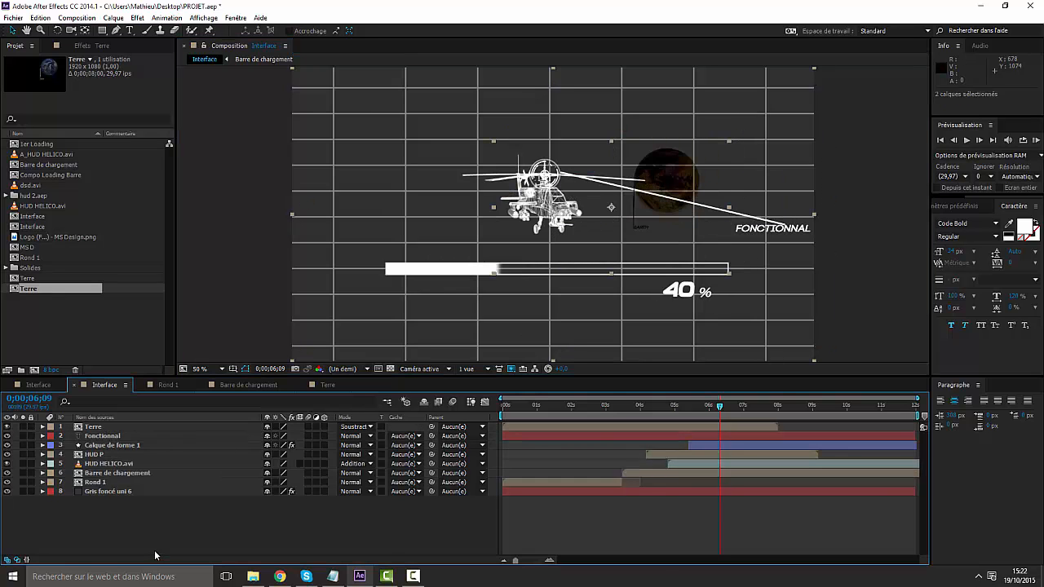
Step: Move the Terre layer into the composition's upper-right area, enlarge it slightly and place it at position 1504, 278
left_click(96, 426)
left_click_drag(673, 180, 765, 106)
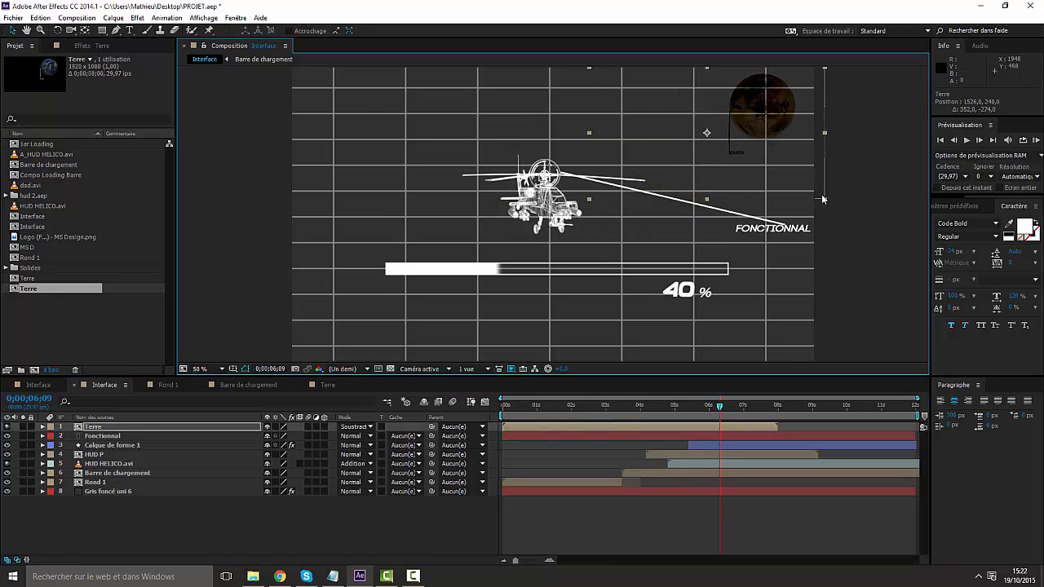
left_click_drag(825, 198, 844, 222)
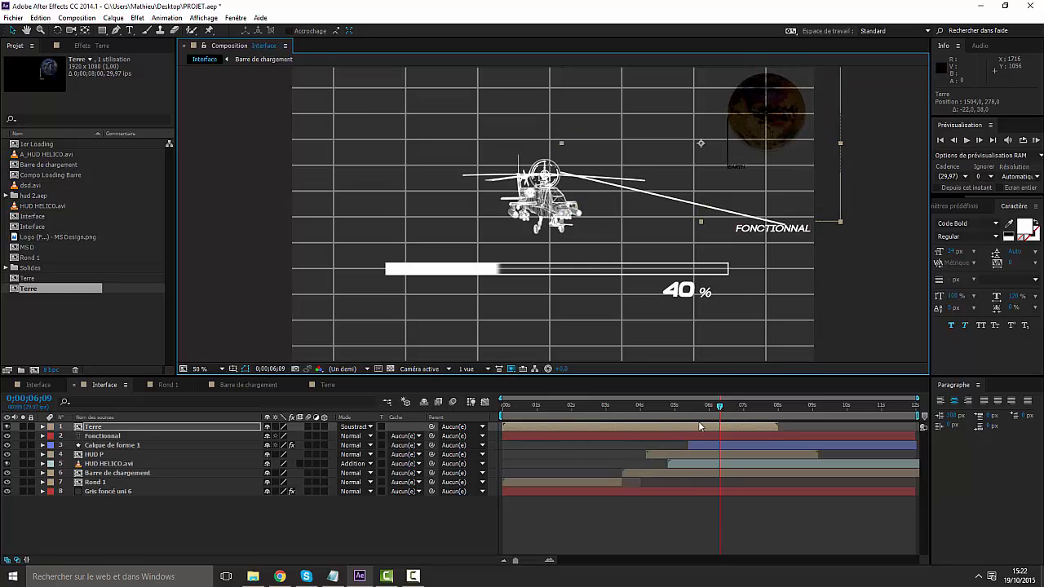
Step: Shift the Terre layer to start at 0;00;06;14, trim its in point to 0;00;06;25 and preview up to 0;00;08;13
left_click_drag(733, 426, 798, 427)
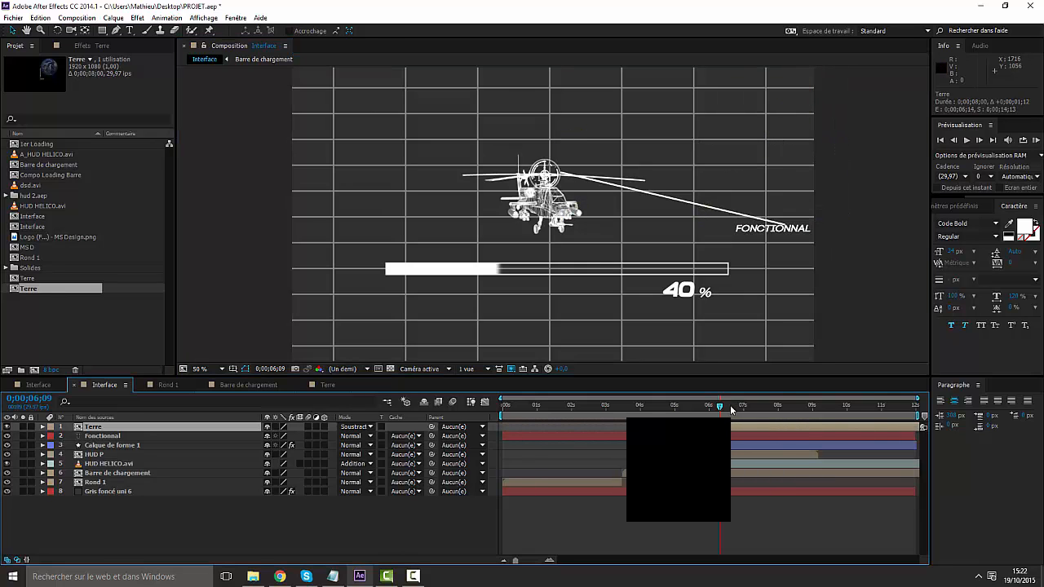
left_click(721, 405)
left_click_drag(707, 405, 740, 414)
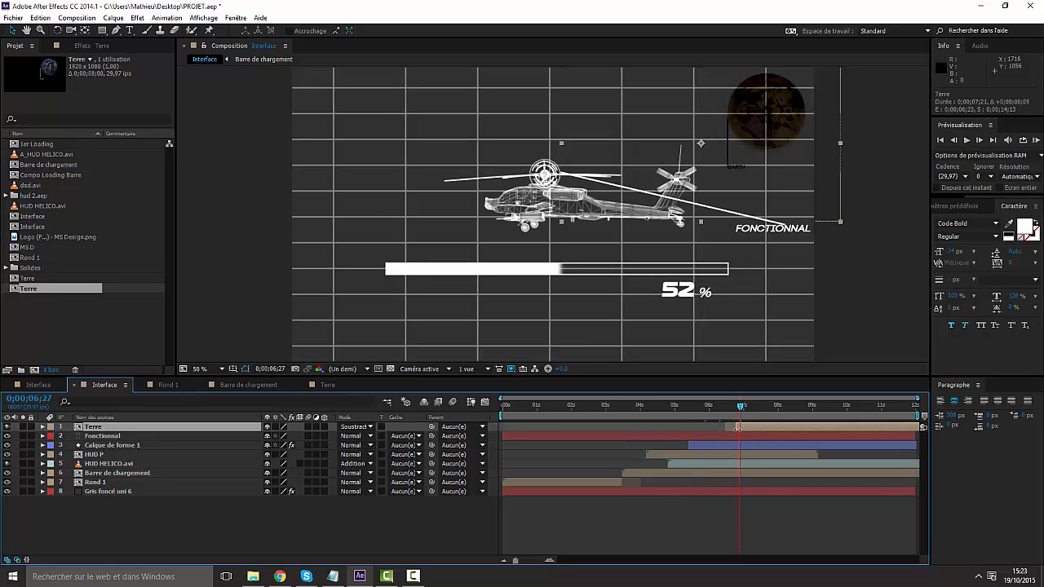
key("space")
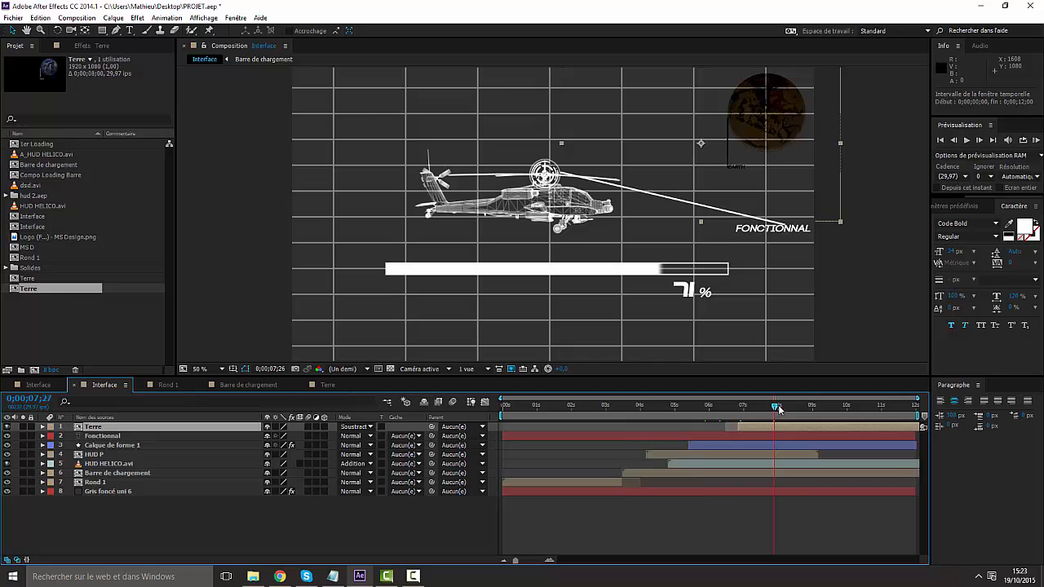
left_click_drag(778, 405, 793, 408)
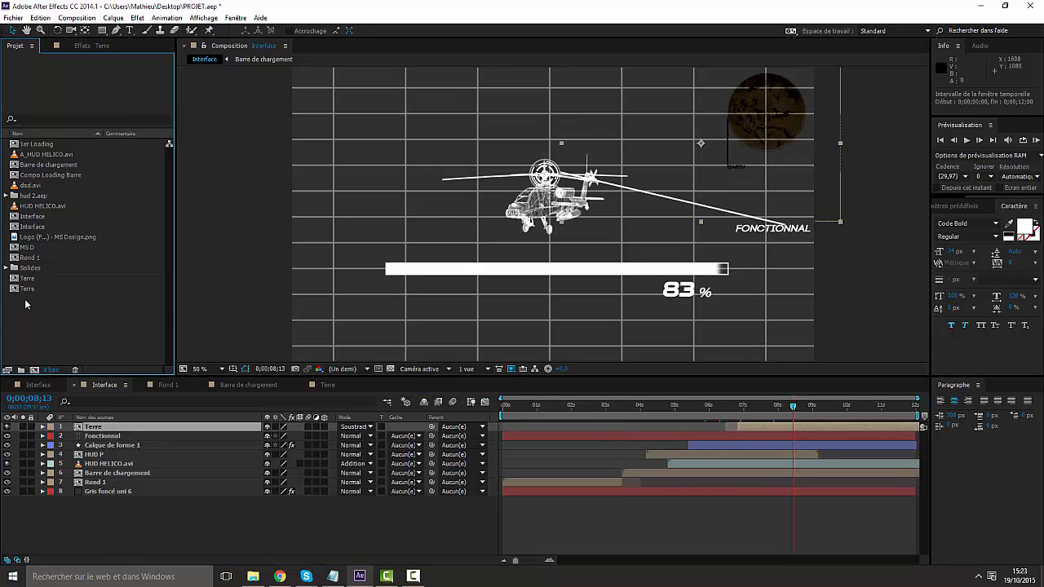
Step: Add A_HUD HELICO.avi as the top layer of the Interface composition, move it to position 632, 516 and set its blend mode to Addition
left_click_drag(29, 155, 105, 426)
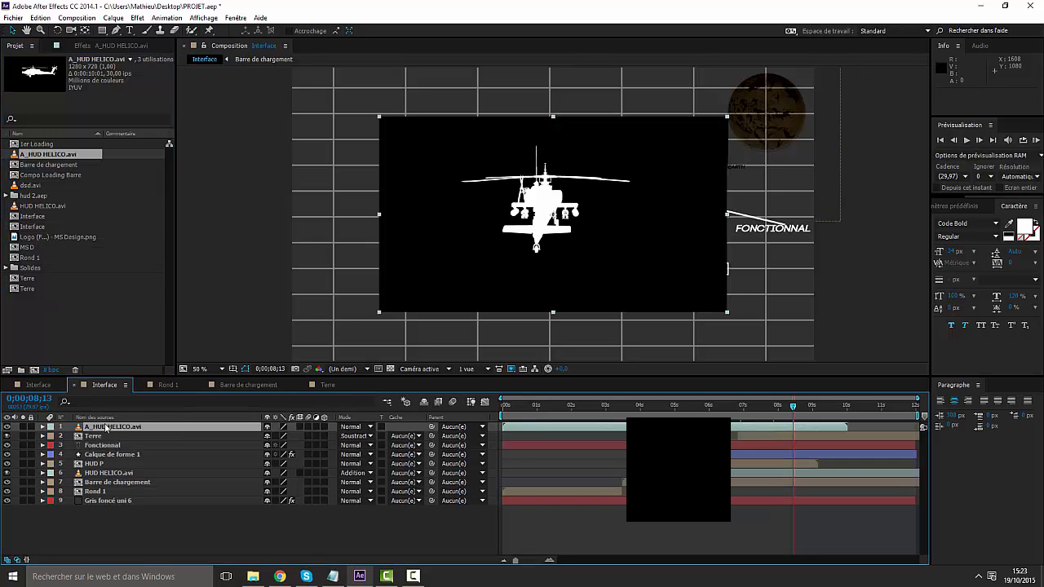
left_click(371, 445)
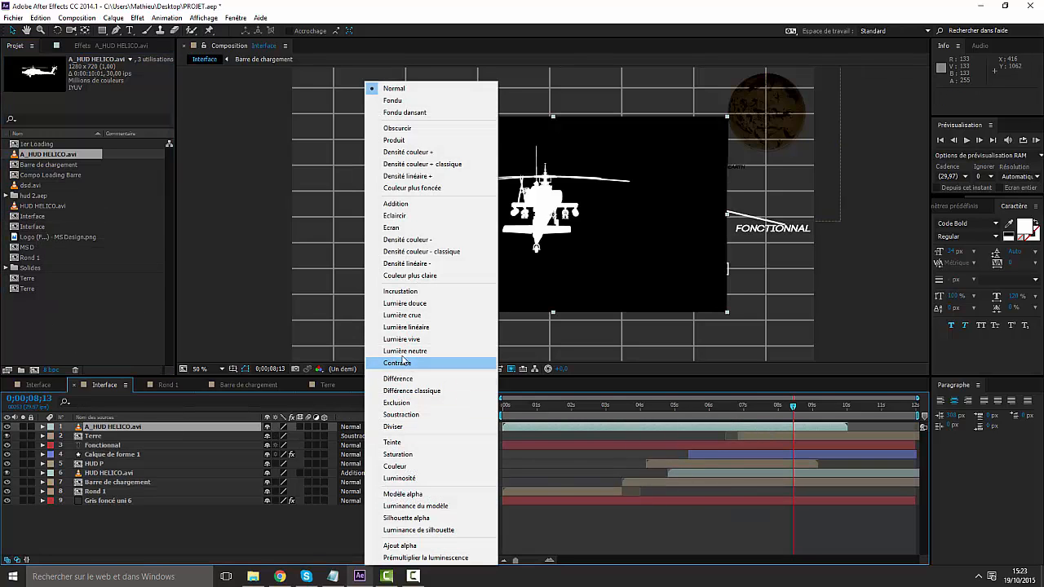
left_click(401, 414)
left_click_drag(531, 235, 392, 157)
left_click_drag(392, 194, 459, 275)
left_click(356, 426)
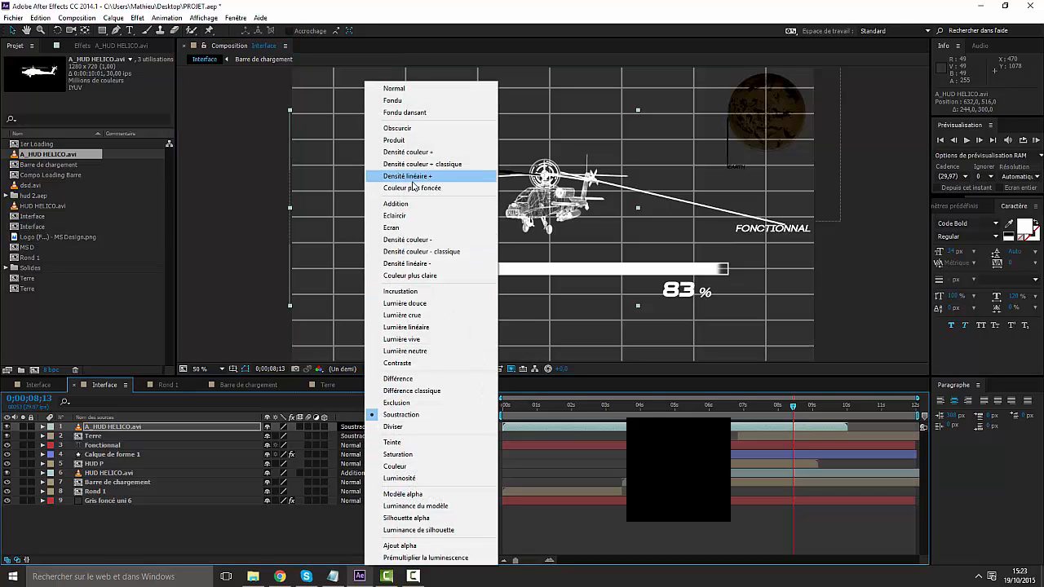
left_click(396, 204)
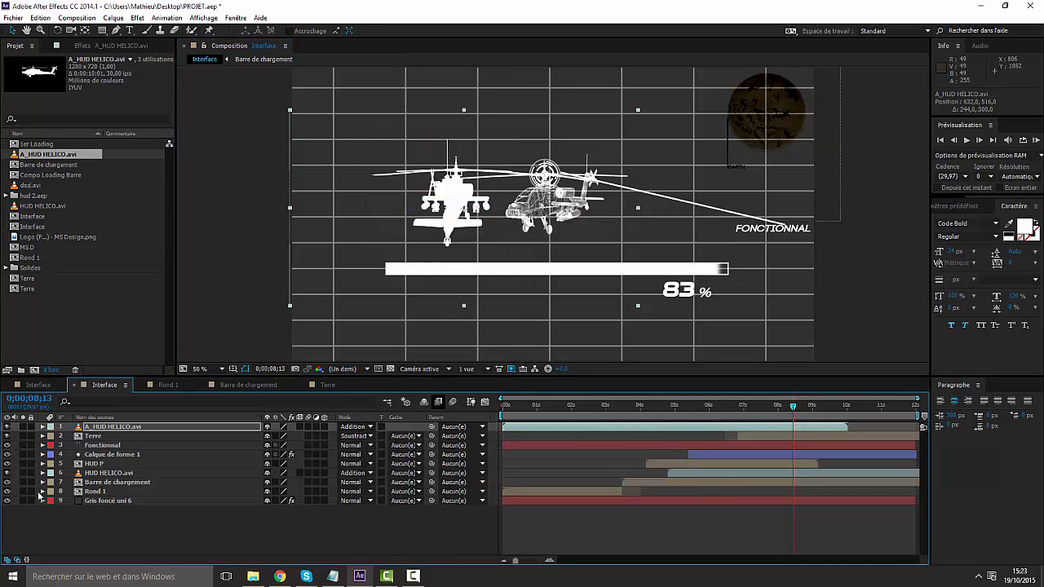
Step: Open the Terre composition from its layer in the Interface composition
double_click(92, 436)
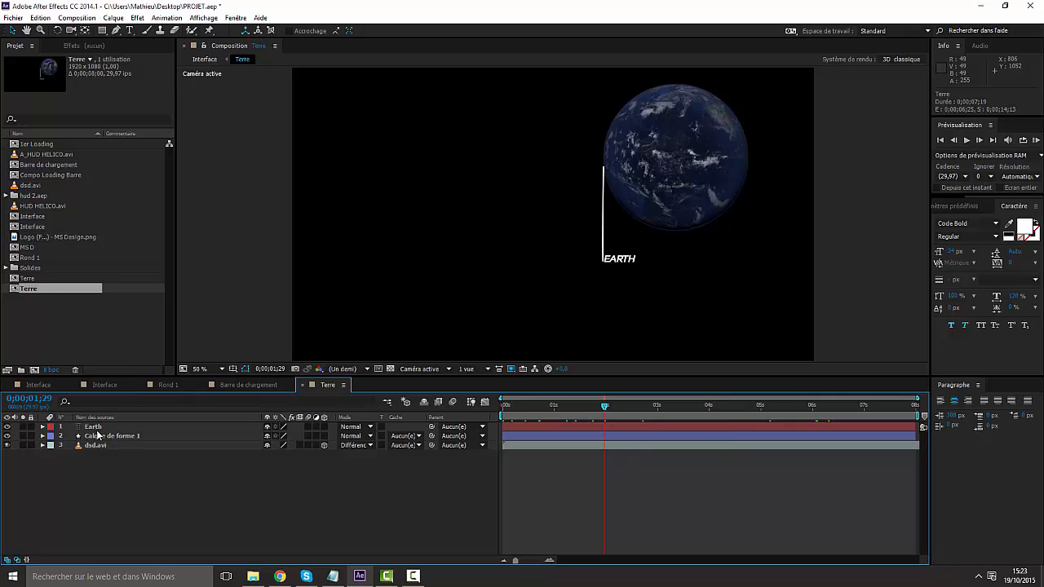
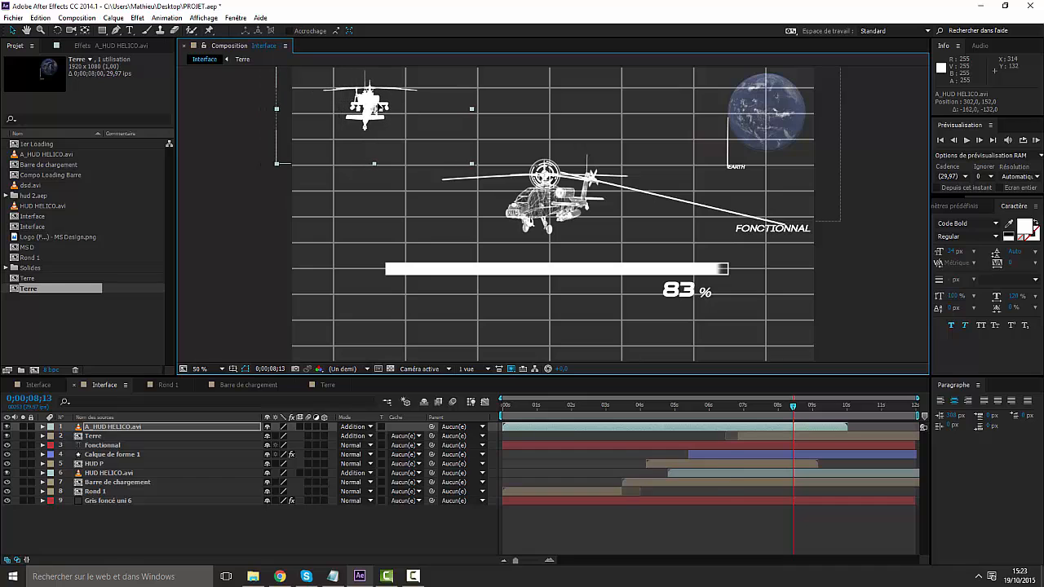
Step: Shift the A_HUD HELICO.avi layer to start at 0;00;08;00 and move it to position 352, 164
left_click_drag(793, 407, 823, 408)
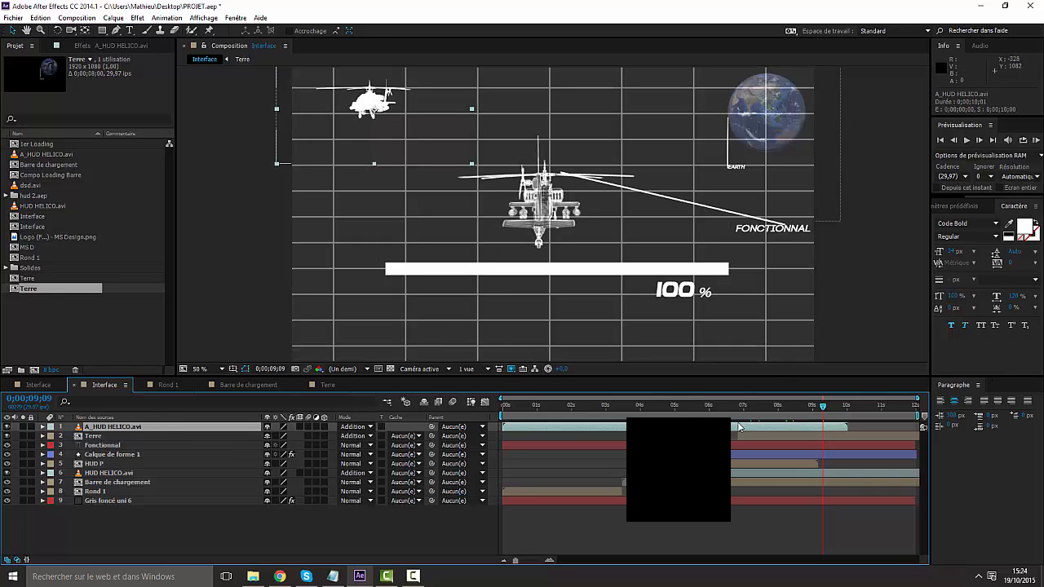
left_click_drag(708, 428, 971, 431)
mouse_move(810, 429)
left_mouse_down()
mouse_move(825, 408)
mouse_move(791, 419)
mouse_move(819, 419)
left_mouse_up()
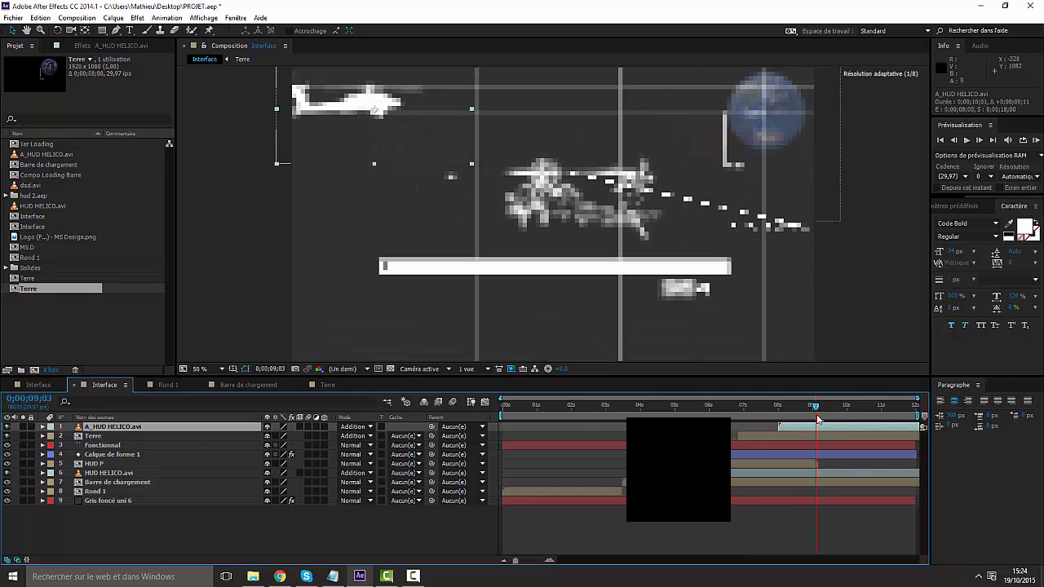
left_click_drag(393, 143, 407, 147)
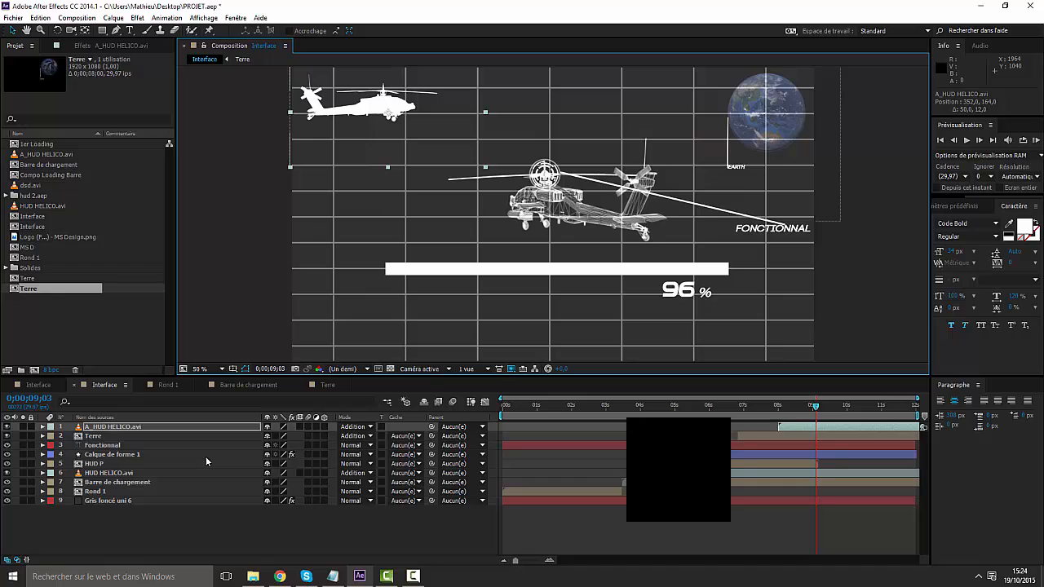
Step: Create a text layer reading "APACHE" and place it just below the small white helicopter
right_click(116, 537)
mouse_move(198, 424)
left_click(334, 438)
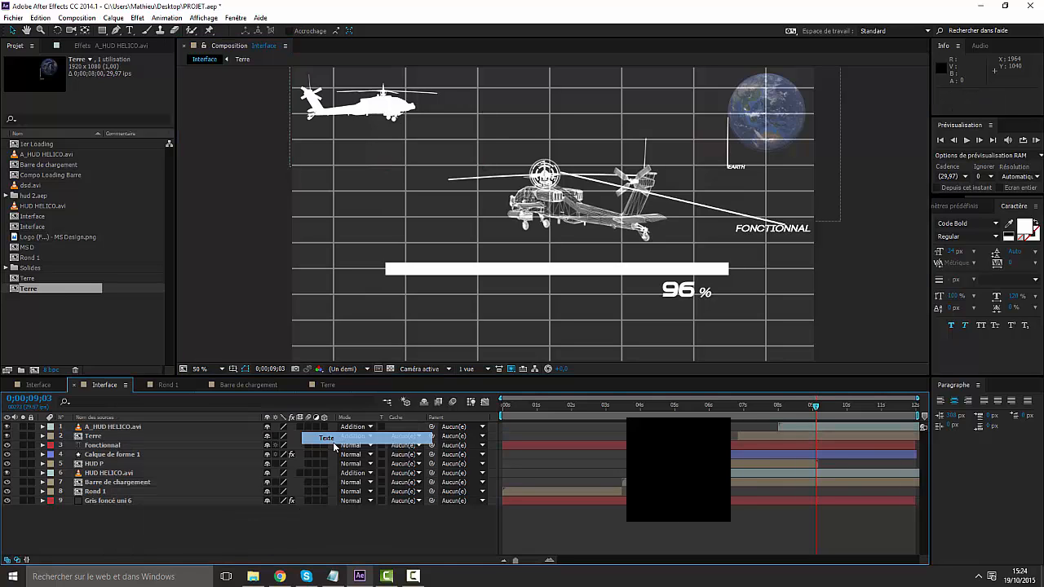
type("A")
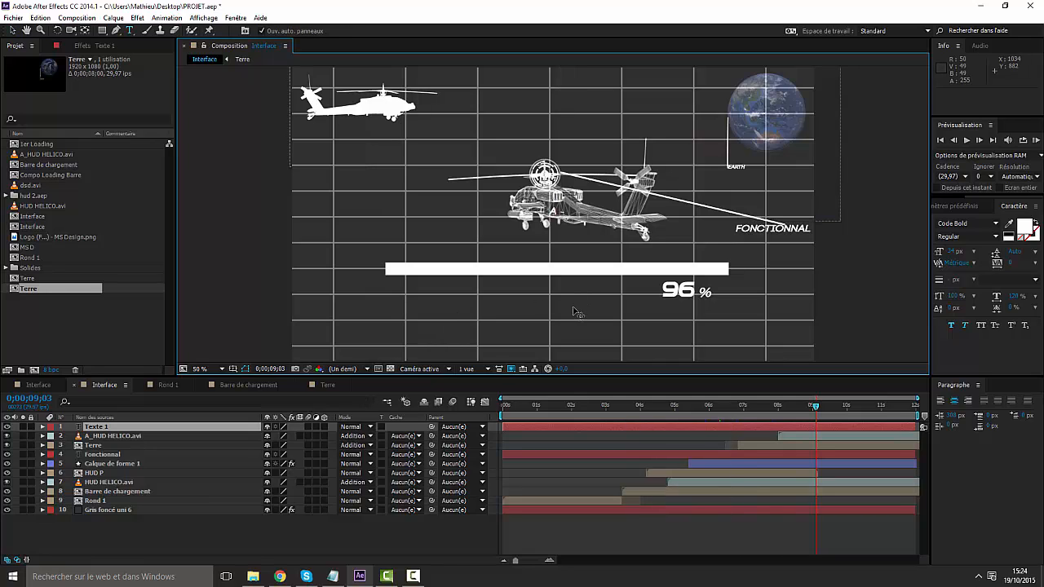
type("PACHE")
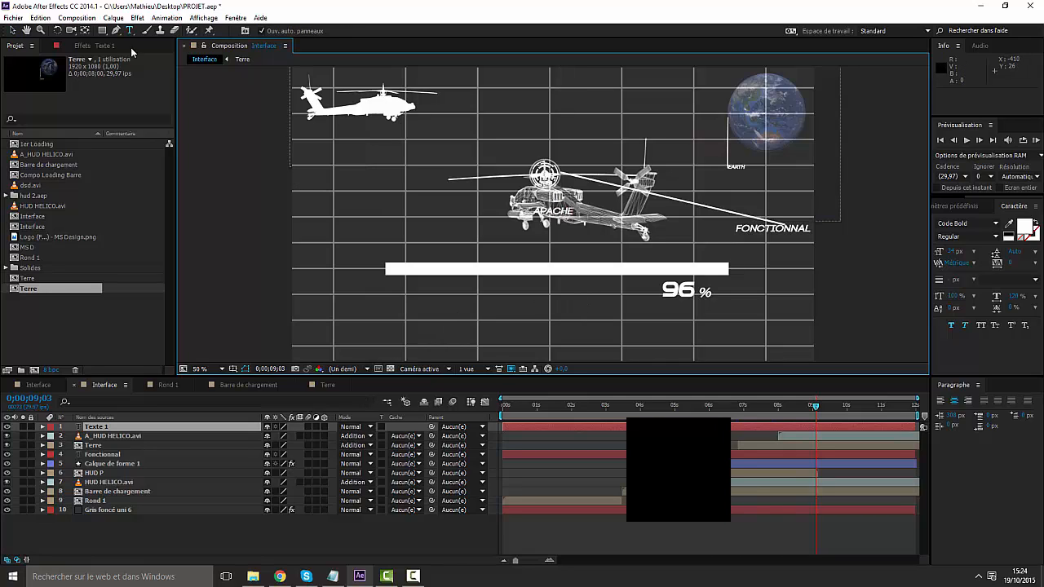
left_click(13, 30)
left_click_drag(554, 210, 345, 140)
key("F2")
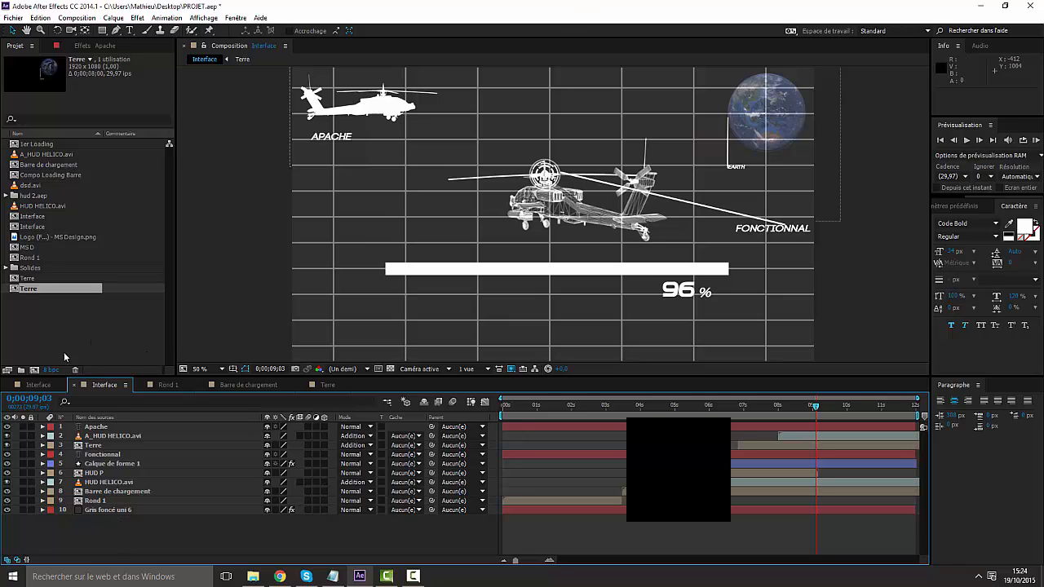
Step: Create a new 1920 x 1080 composition named MSD at 29,97 frames per second with a duration of 0;00;08;00
right_click(80, 335)
left_click(147, 338)
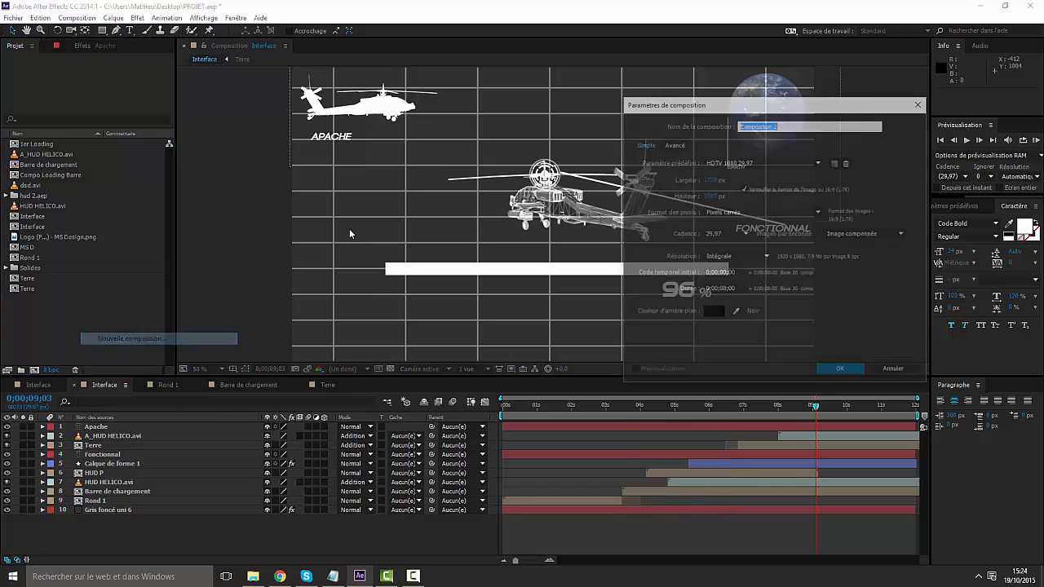
key("BackSpace")
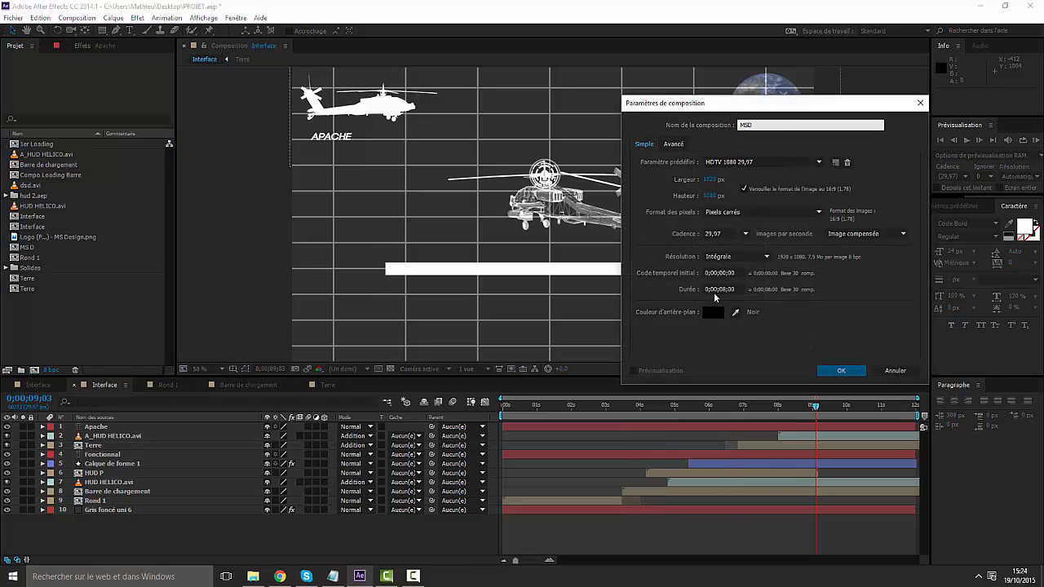
left_click(843, 371)
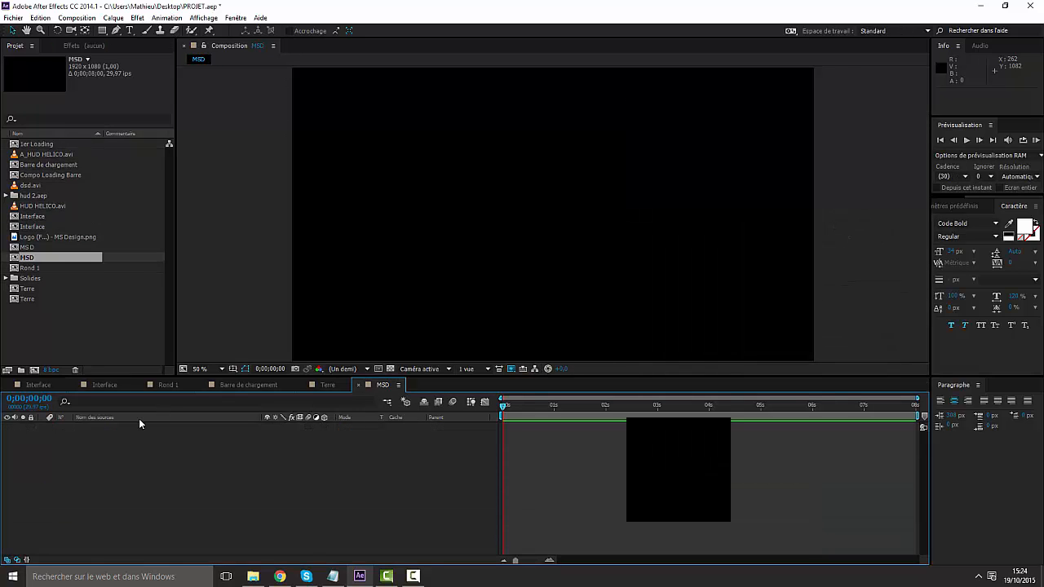
Step: Add the Logo (Forme) - MS Design.png image to the MSD composition and scale it down to fit inside the frame
left_click_drag(47, 235, 147, 421)
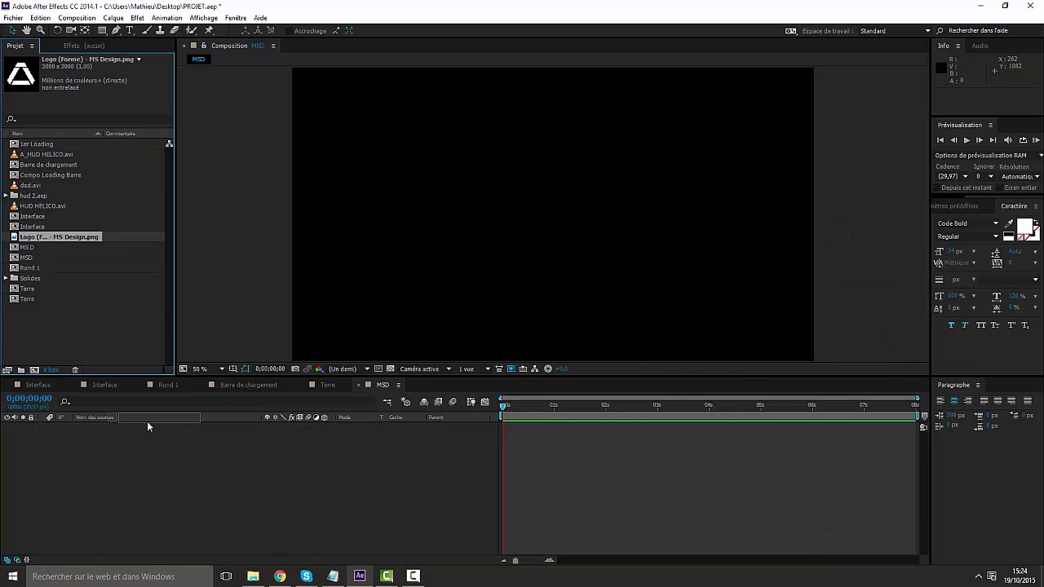
scroll(613, 222, "down", 6)
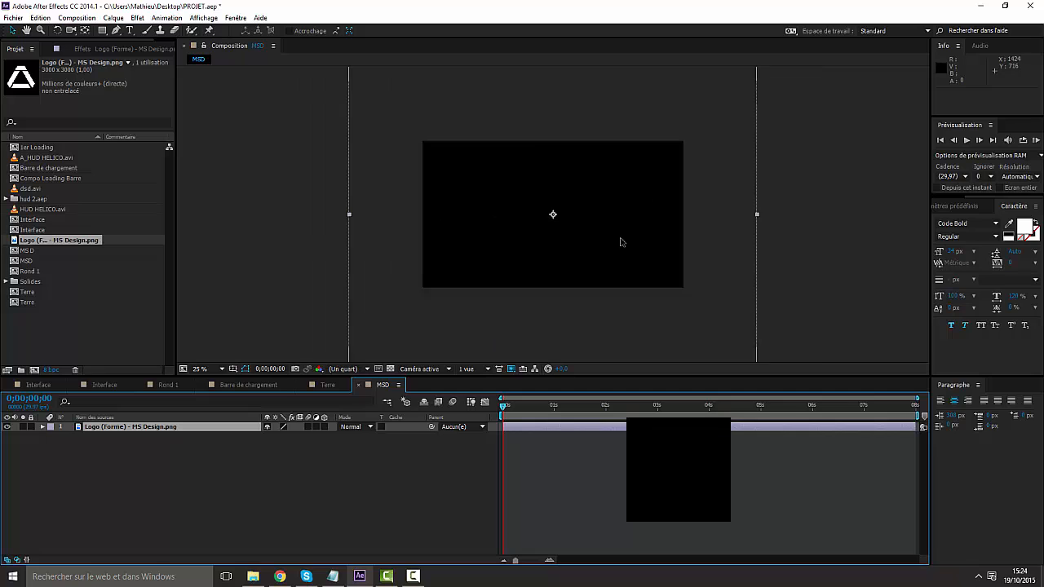
left_click_drag(604, 265, 577, 241)
scroll(615, 259, "up", 6)
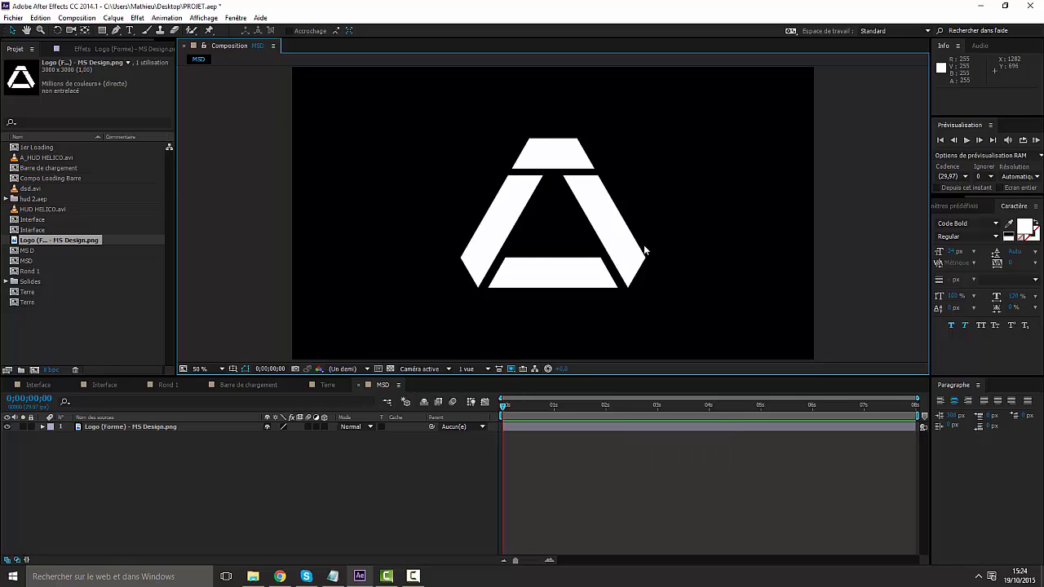
Step: Trace the logo's left slanted bar with the Pen tool as a closed four-corner shape on its own layer
left_click(116, 30)
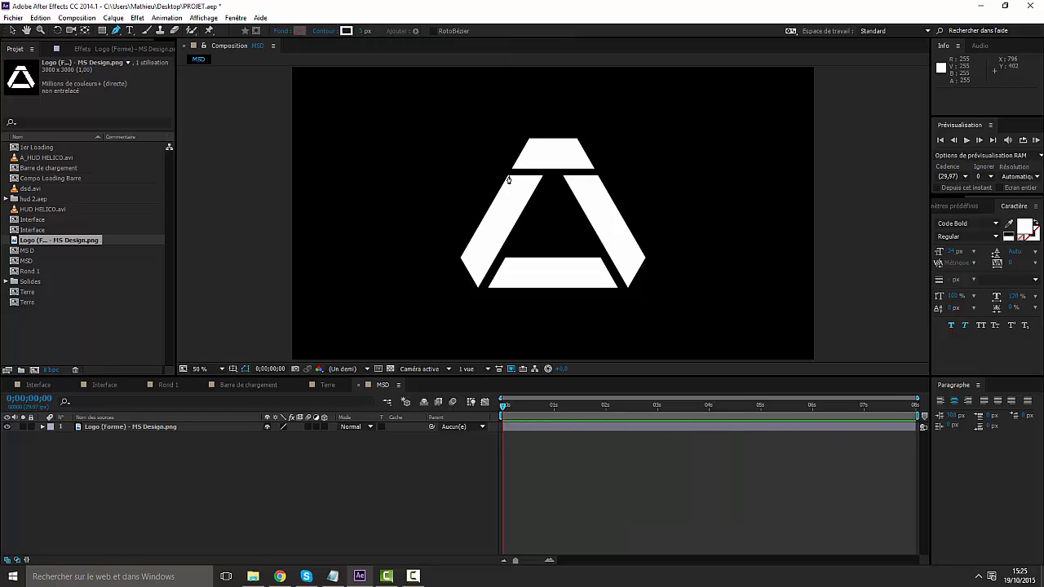
key("period")
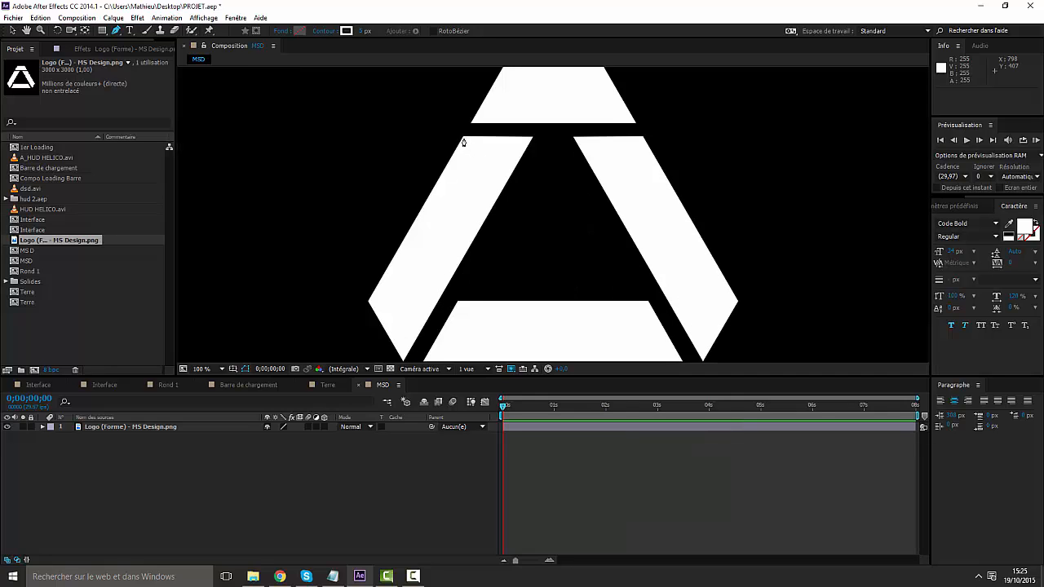
left_click(462, 137)
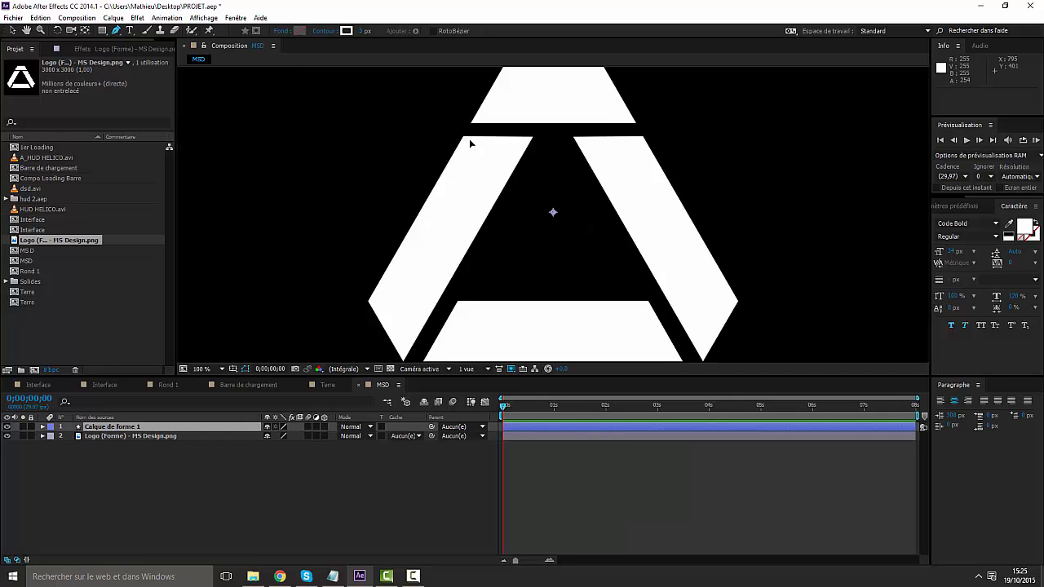
left_click(533, 137)
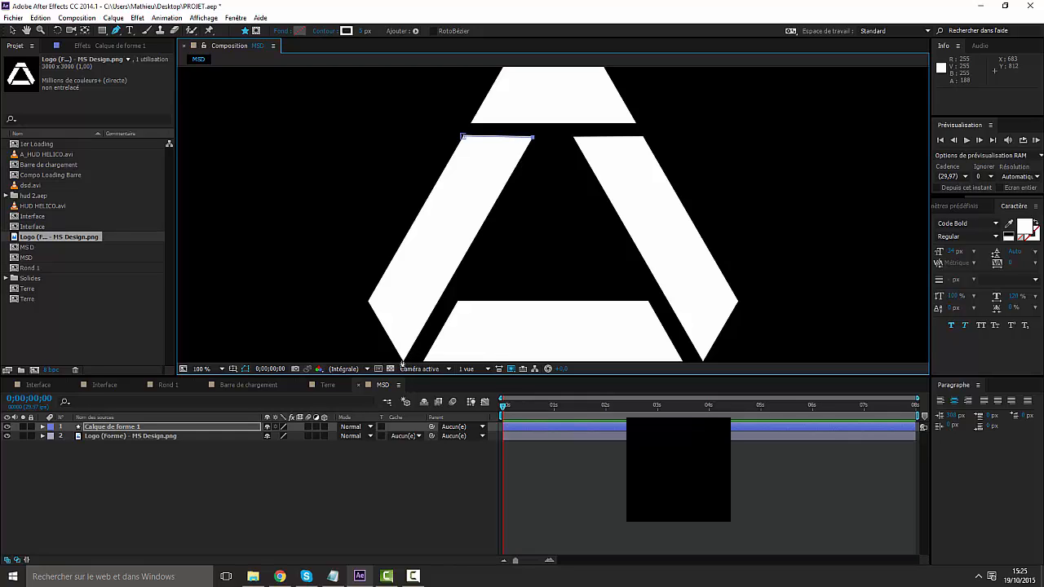
left_click(368, 305)
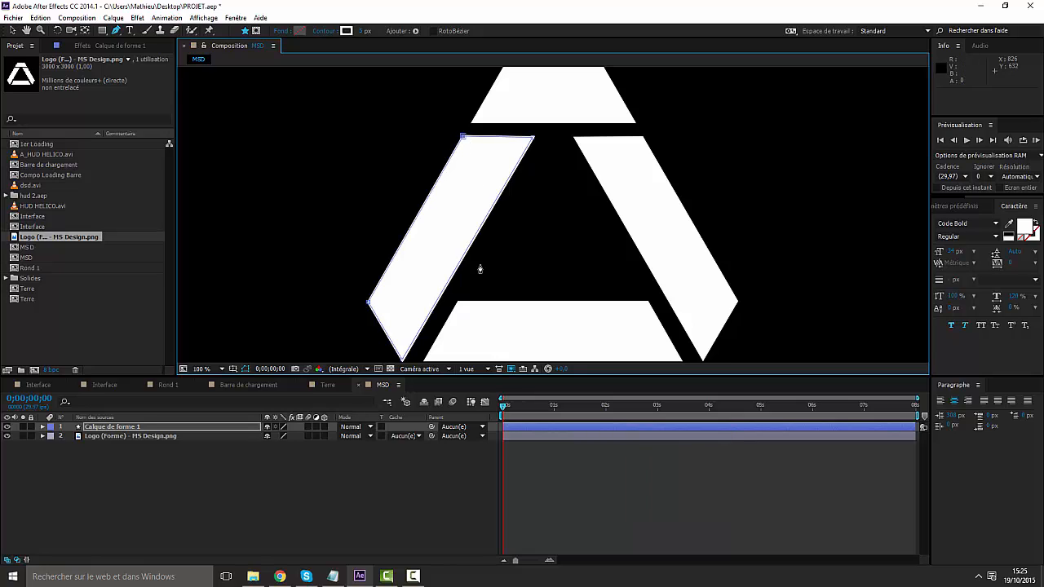
left_click(157, 446)
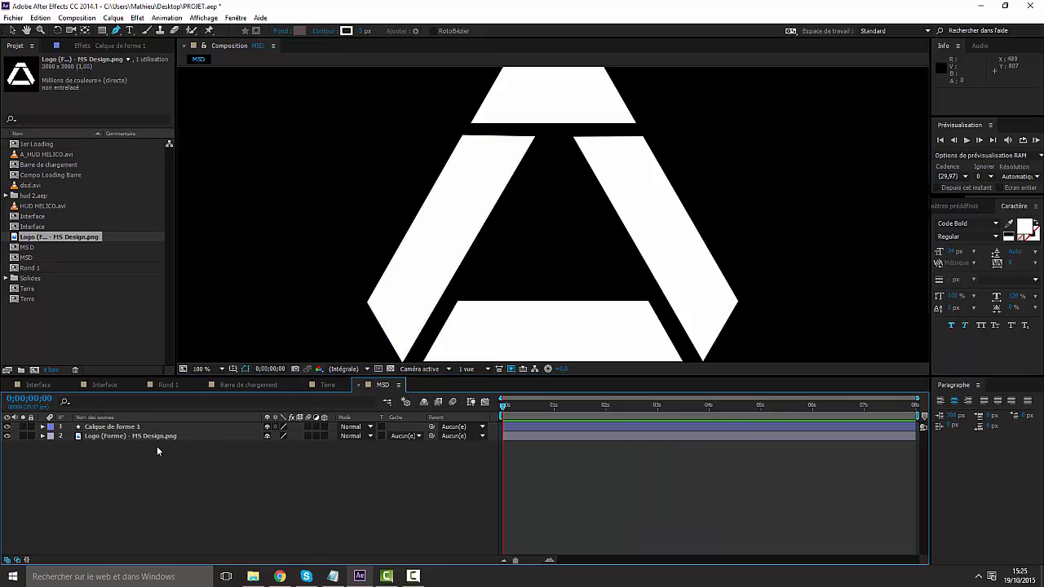
Step: Trace the logo's bottom trapezoid with the Pen tool as a closed shape on a second shape layer
left_click(457, 302)
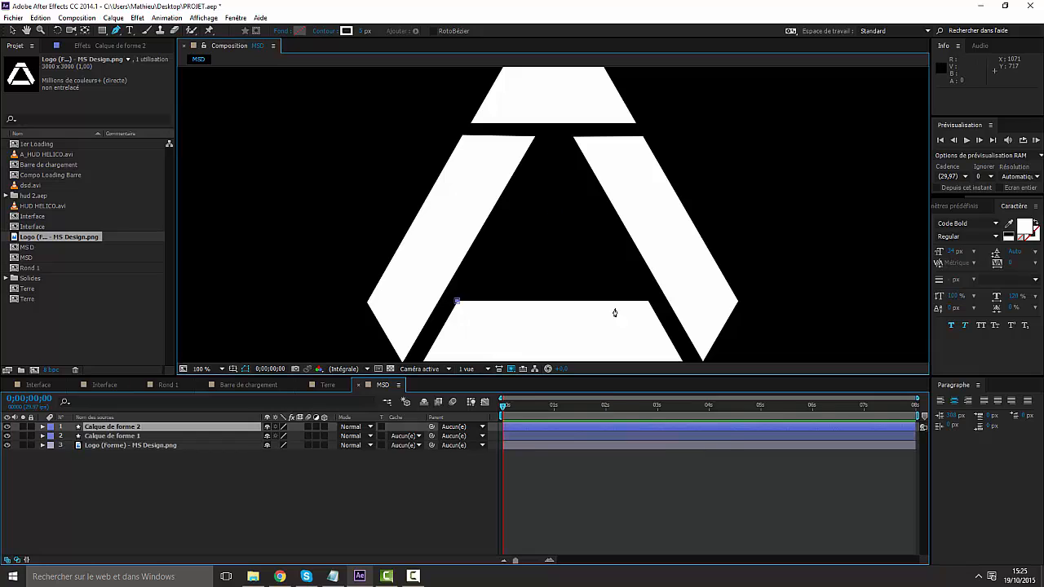
left_click(649, 302)
key("comma")
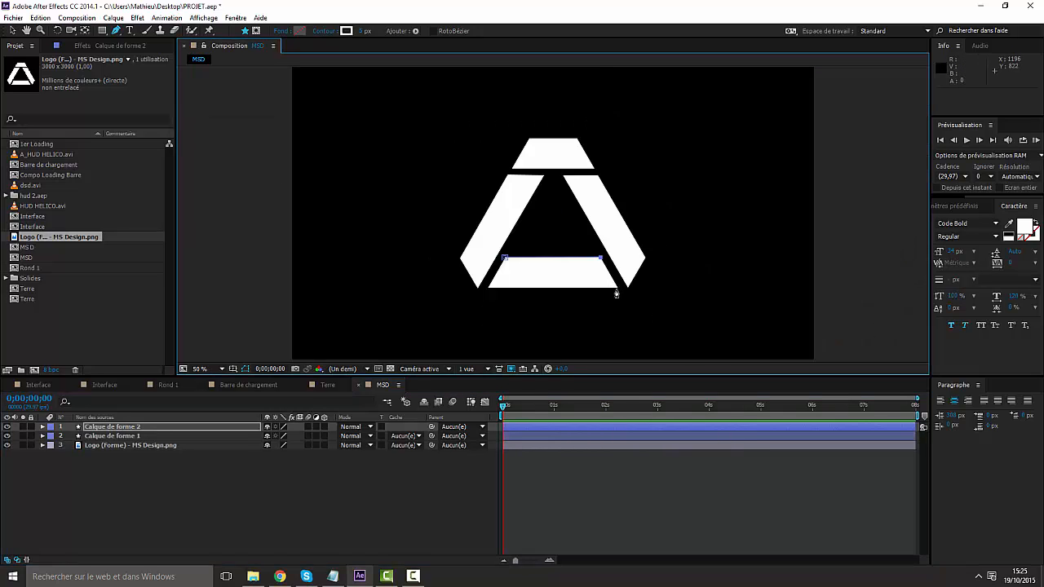
left_click(616, 288)
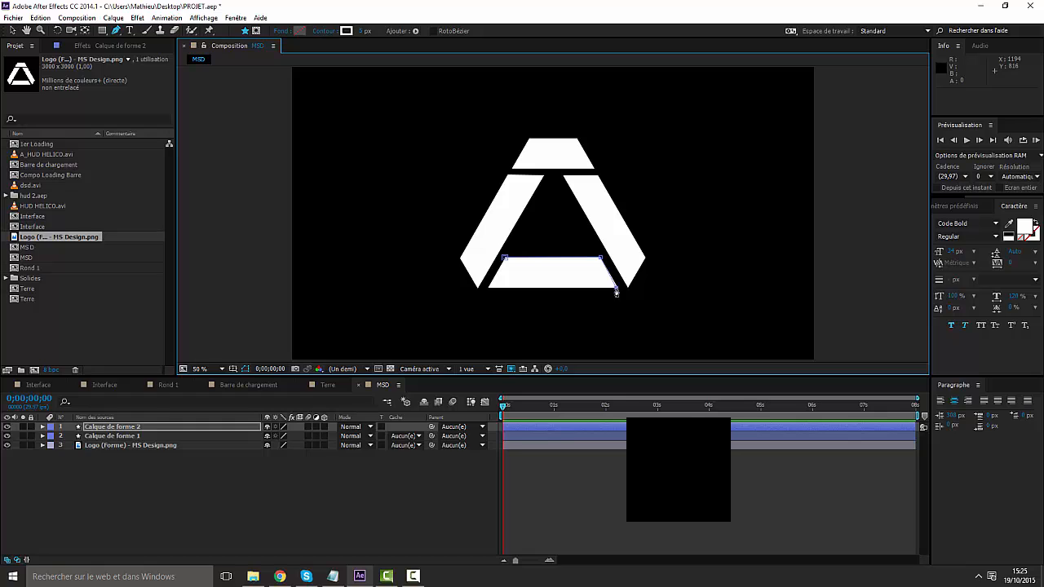
left_click(488, 289)
left_click(505, 260)
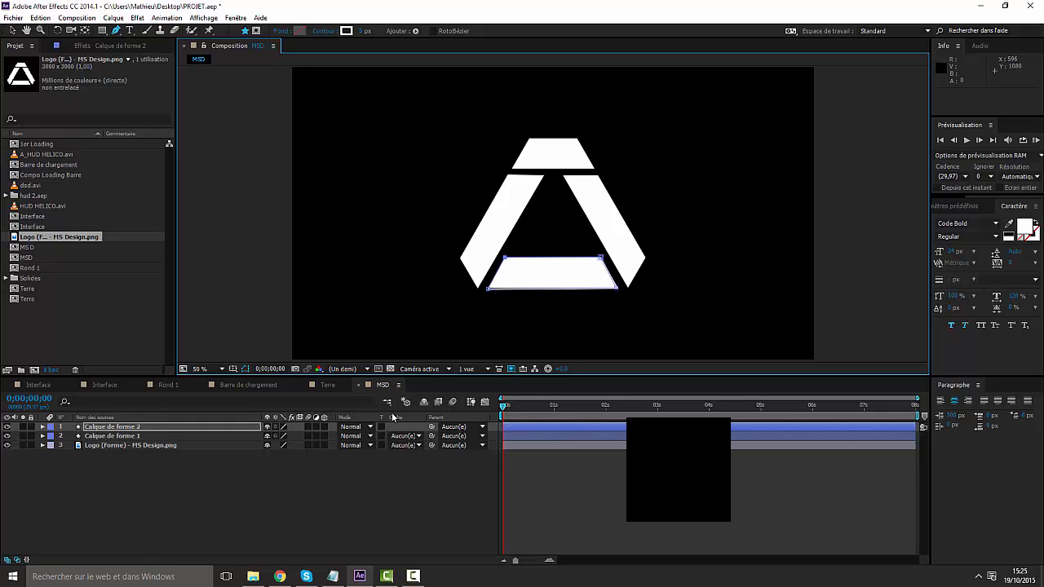
left_click(176, 490)
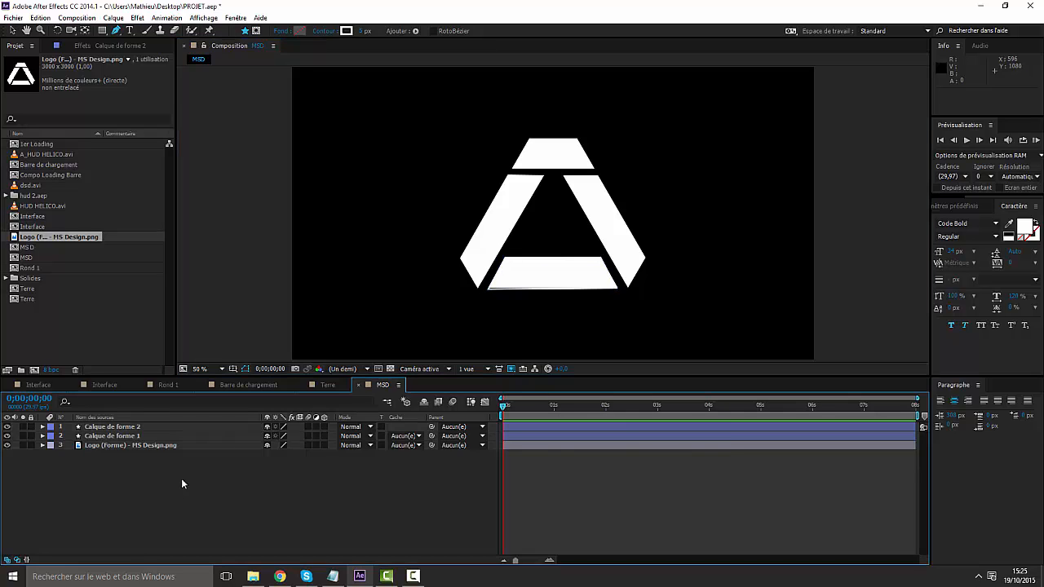
Step: Trace the logo's right slanted bar with the Pen tool as a closed shape on a third shape layer
left_click(563, 175)
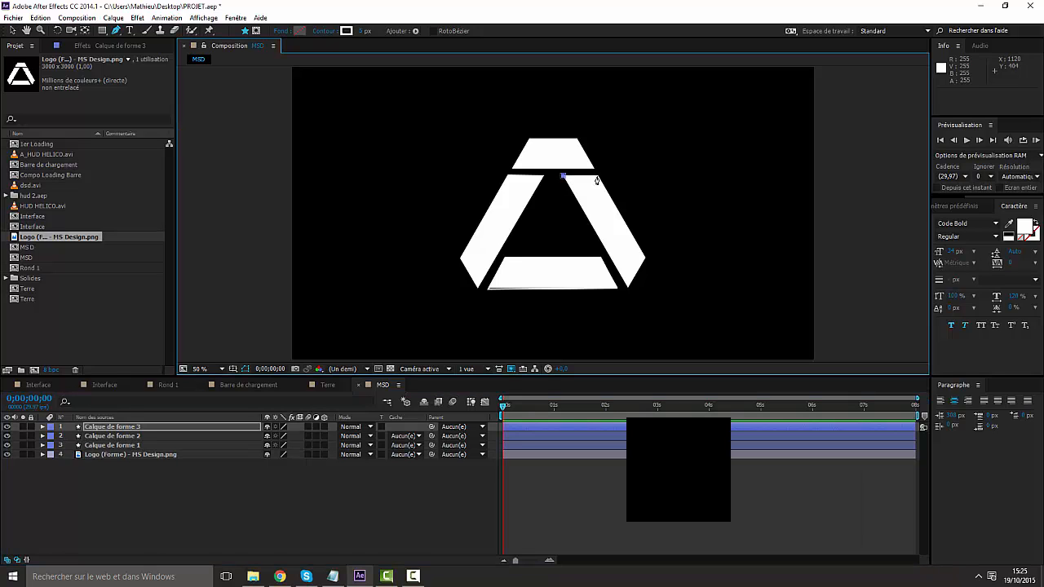
left_click(598, 175)
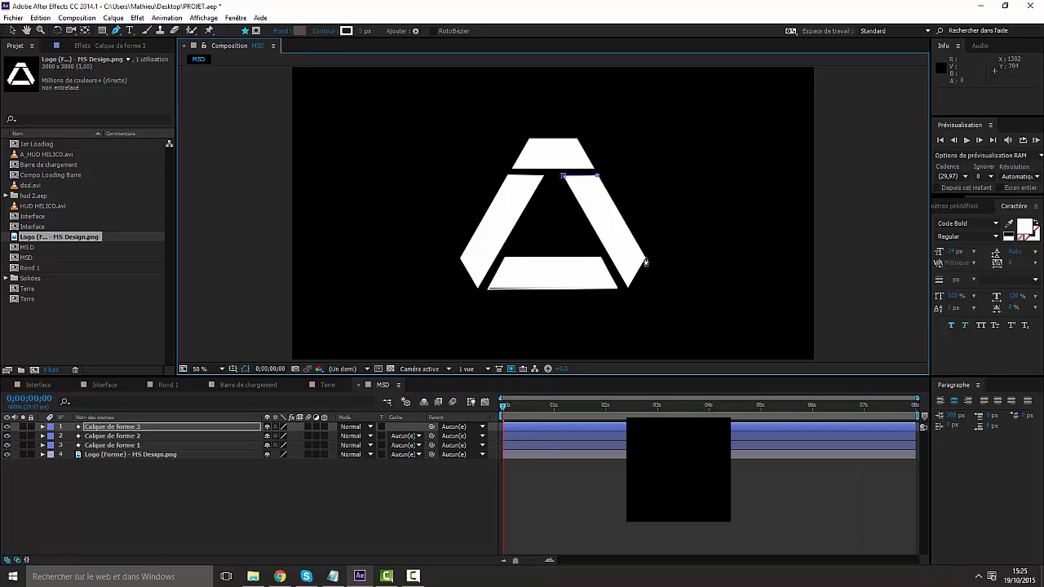
left_click(627, 290)
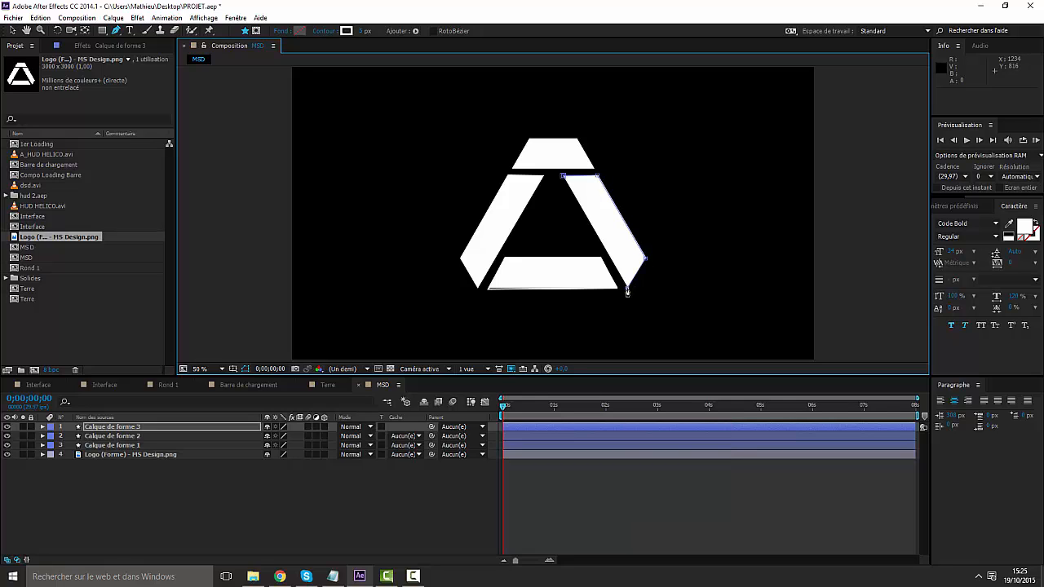
left_click(563, 175)
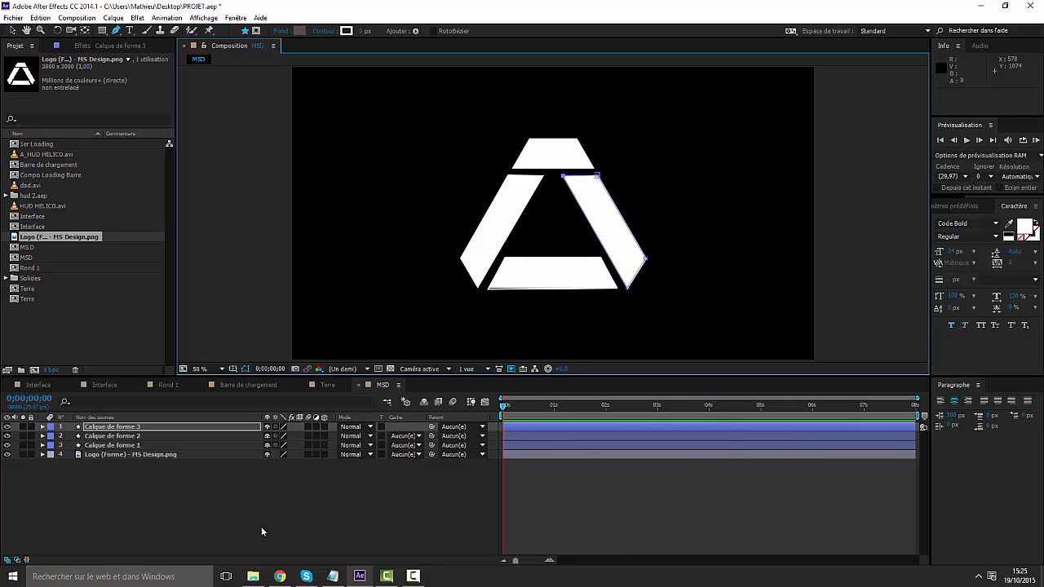
left_click(261, 526)
Step: Trace the logo's top trapezoid with the Pen tool as a closed shape on a fourth shape layer
left_click(522, 174)
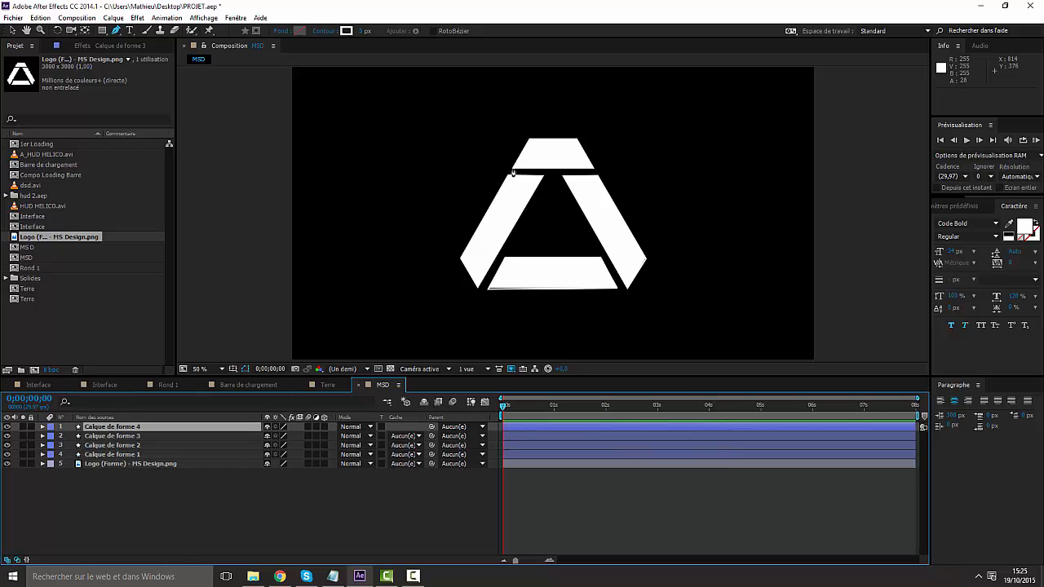
scroll(527, 244, "up", 2)
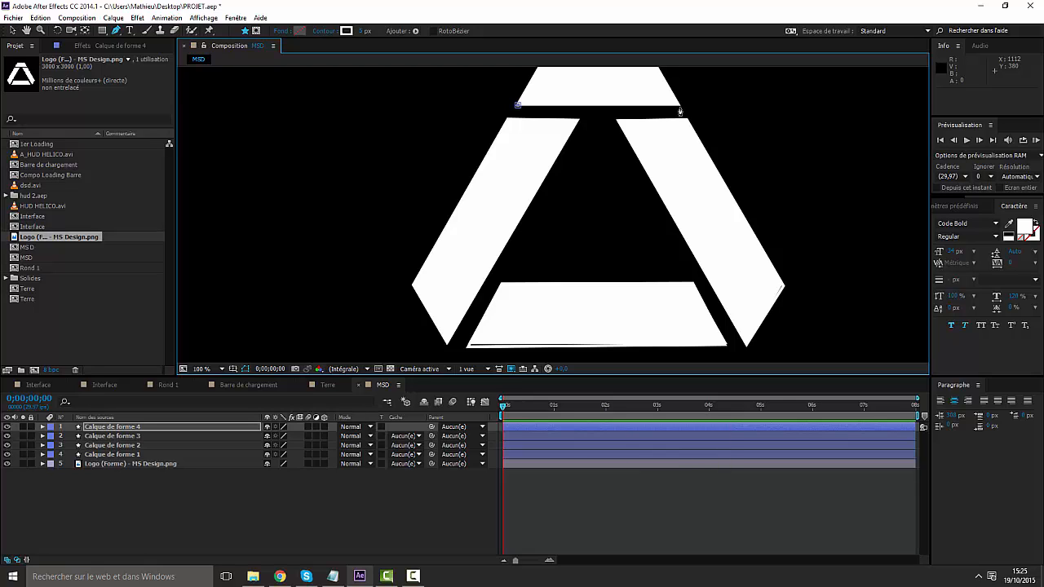
left_click(681, 107)
scroll(680, 107, "down", 1)
left_click(599, 130)
left_click(552, 131)
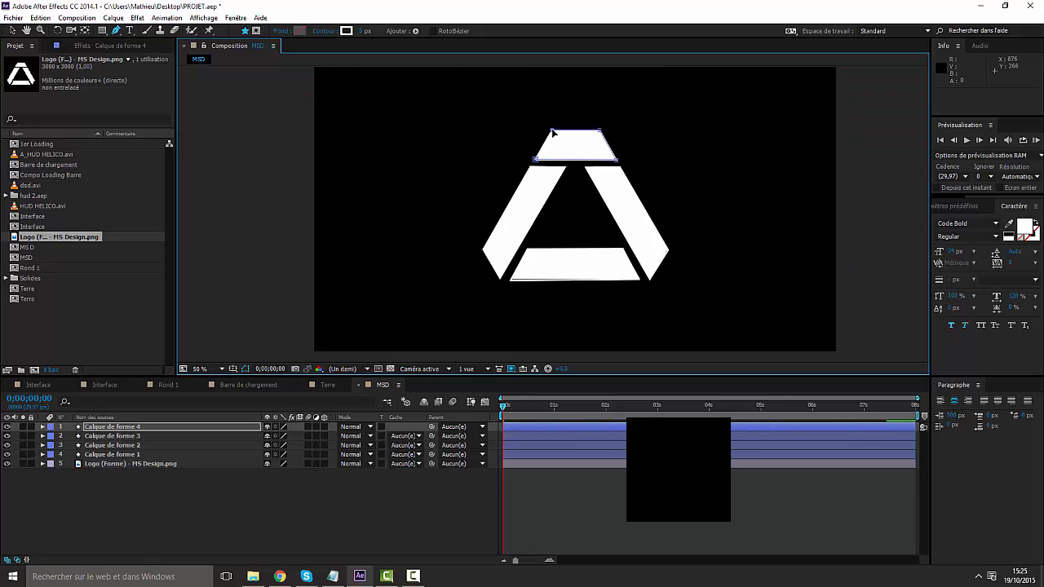
left_click(534, 161)
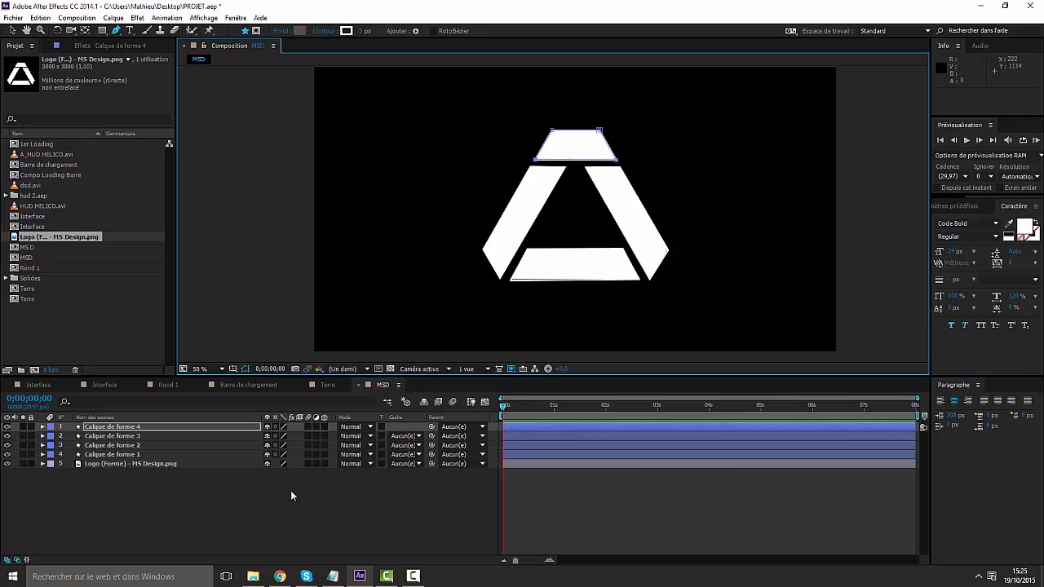
left_click(166, 514)
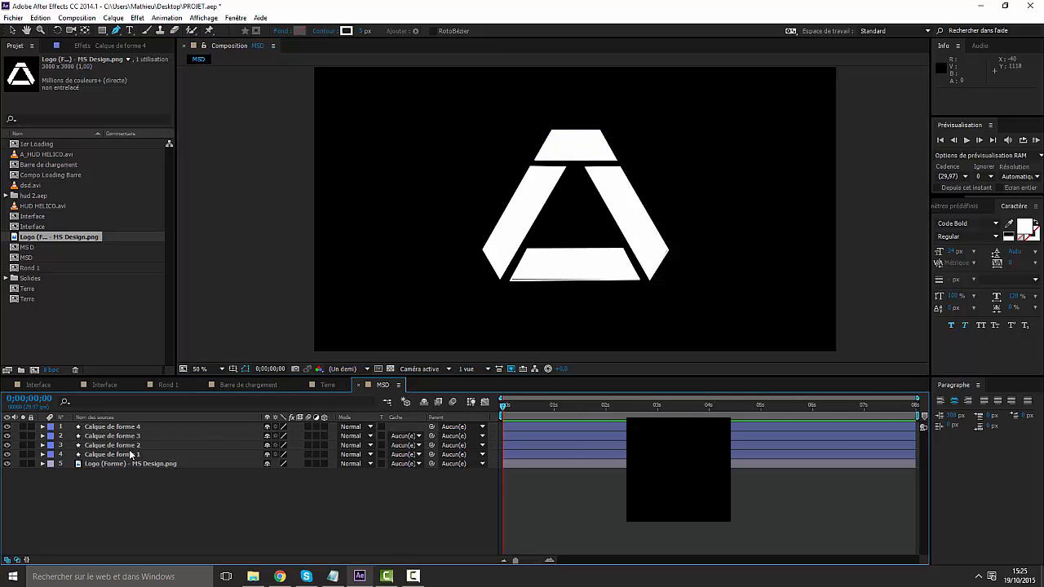
Step: Delete the Logo (Forme) - MS Design.png layer and make all four traced shape layers 3D
left_click(97, 464)
key("Delete")
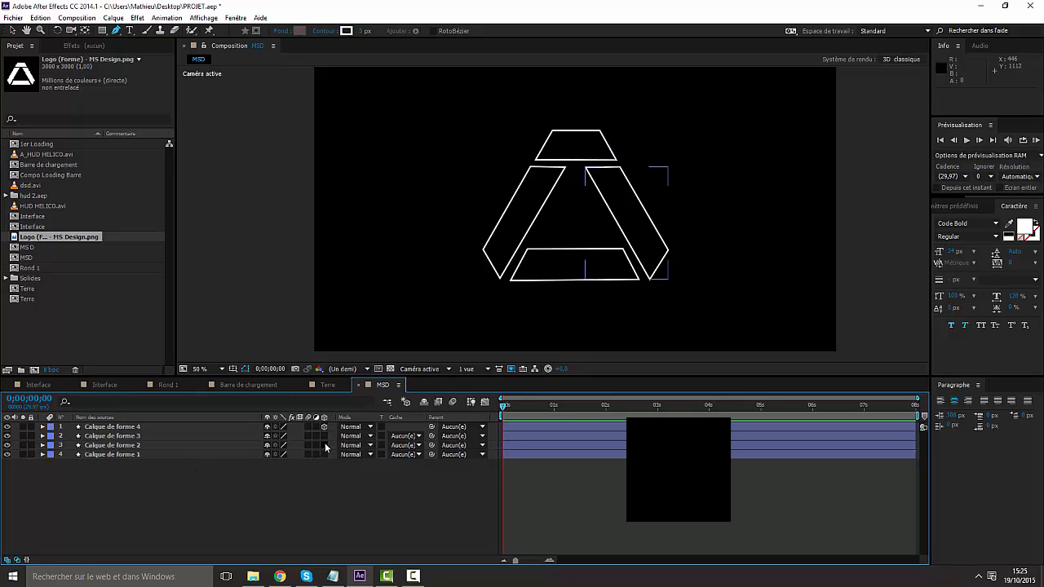
left_click_drag(325, 437, 324, 454)
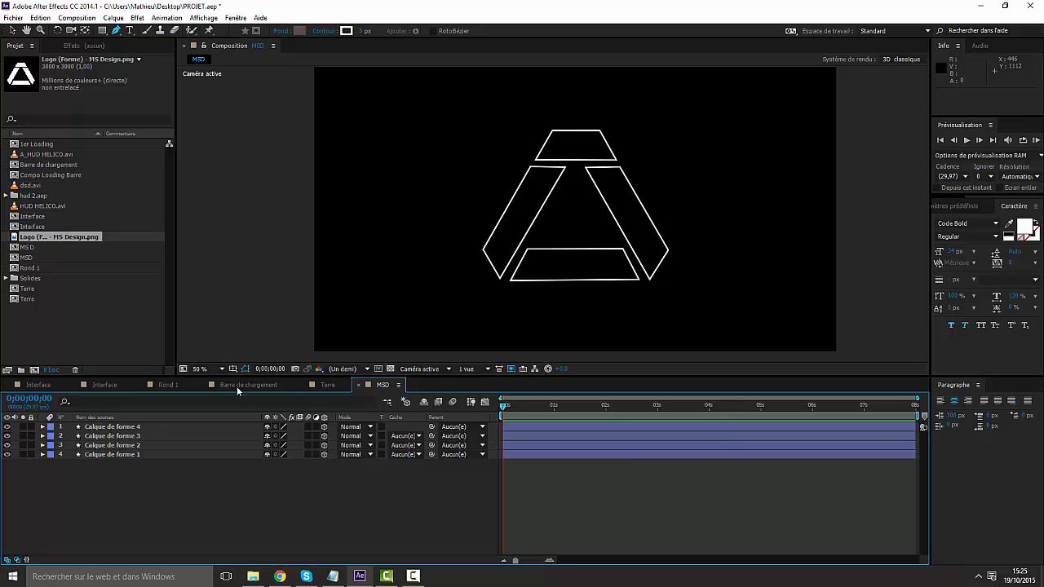
Step: Add the MSD composition as the topmost layer of the Interface composition containing the helicopters and Earth
left_click(39, 387)
left_click(91, 384)
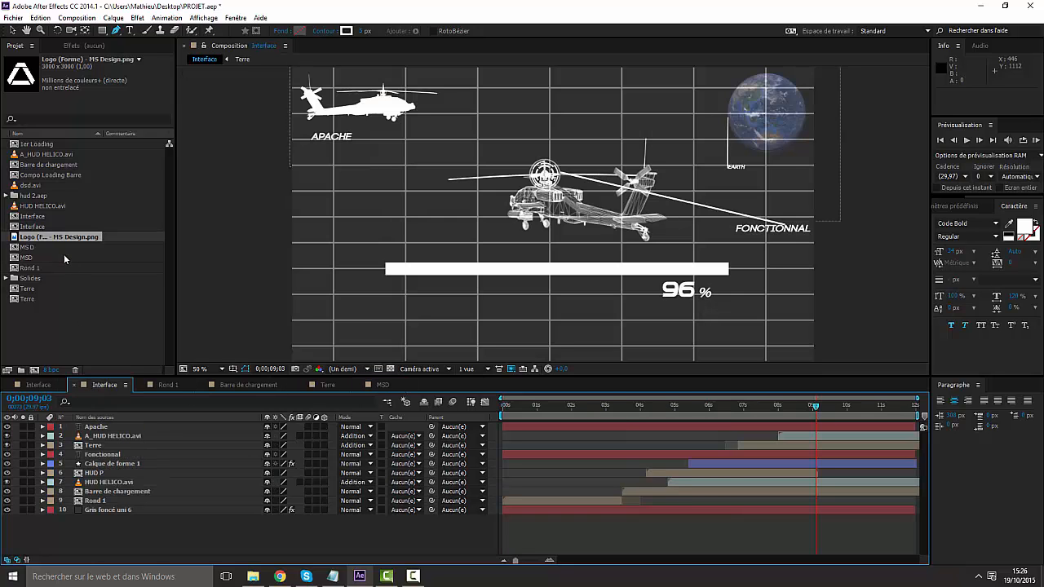
left_click_drag(27, 258, 117, 417)
scroll(582, 228, "down", 2)
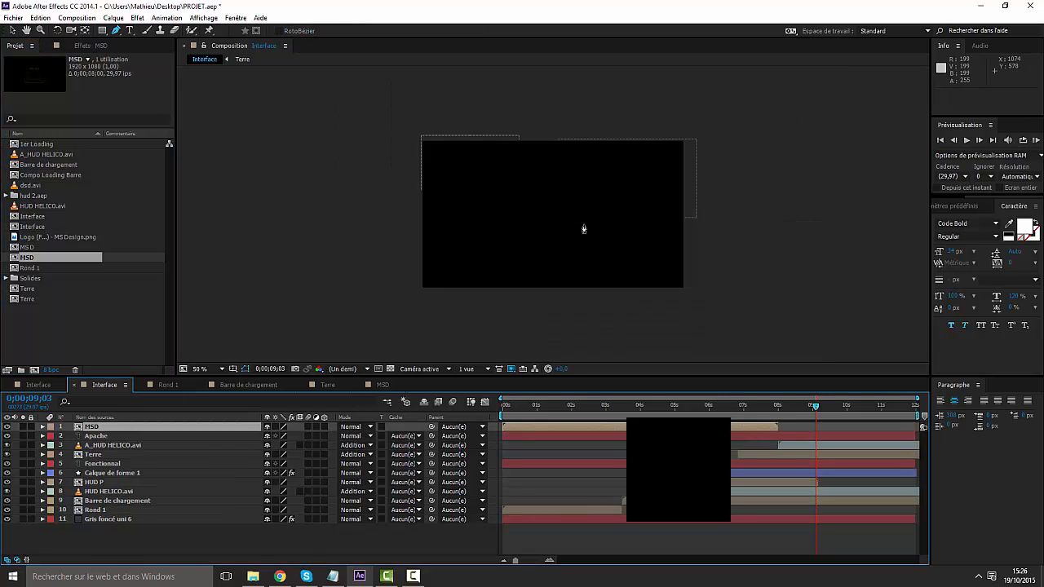
Step: Shift the MSD layer to start at 0;00;09;07 and set the current time to 0;00;09;25
left_click(695, 406)
left_click_drag(603, 427, 812, 430)
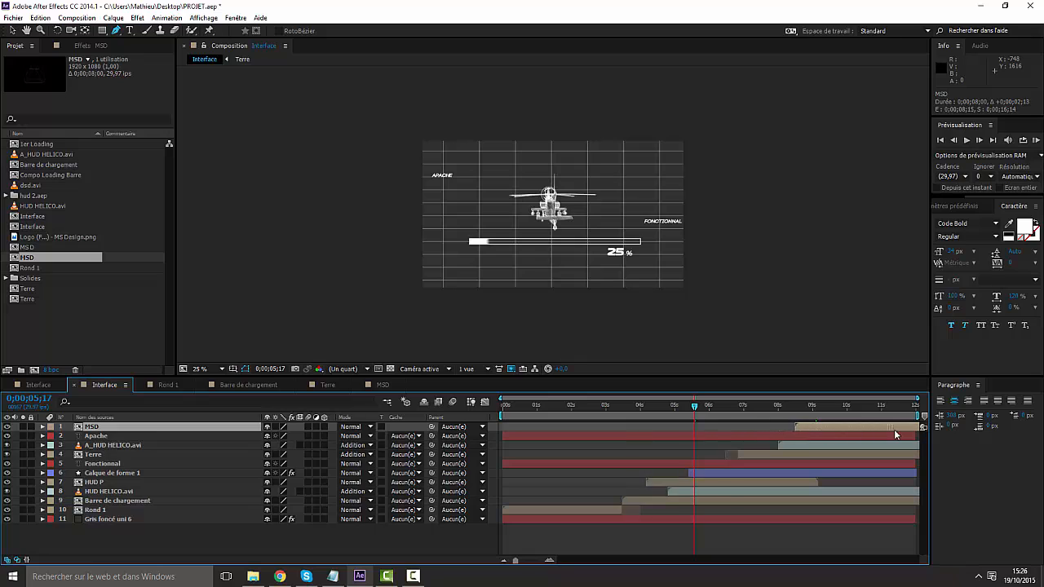
left_click_drag(895, 431, 894, 429)
left_click_drag(693, 406, 832, 407)
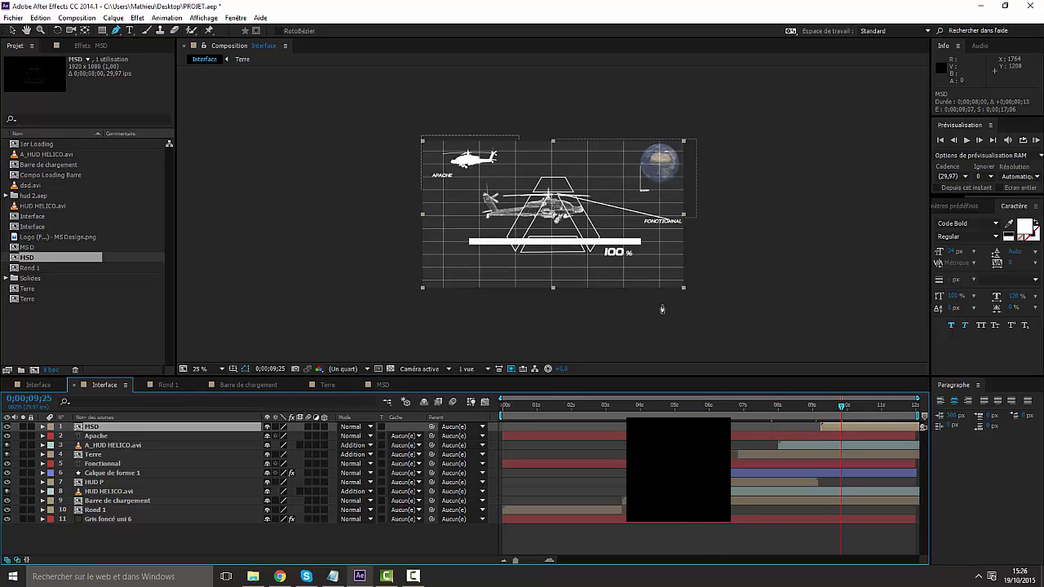
Step: Scale the MSD layer down to 32.5% and move it to position 176, 924 in the frame's lower-left corner
left_click(11, 31)
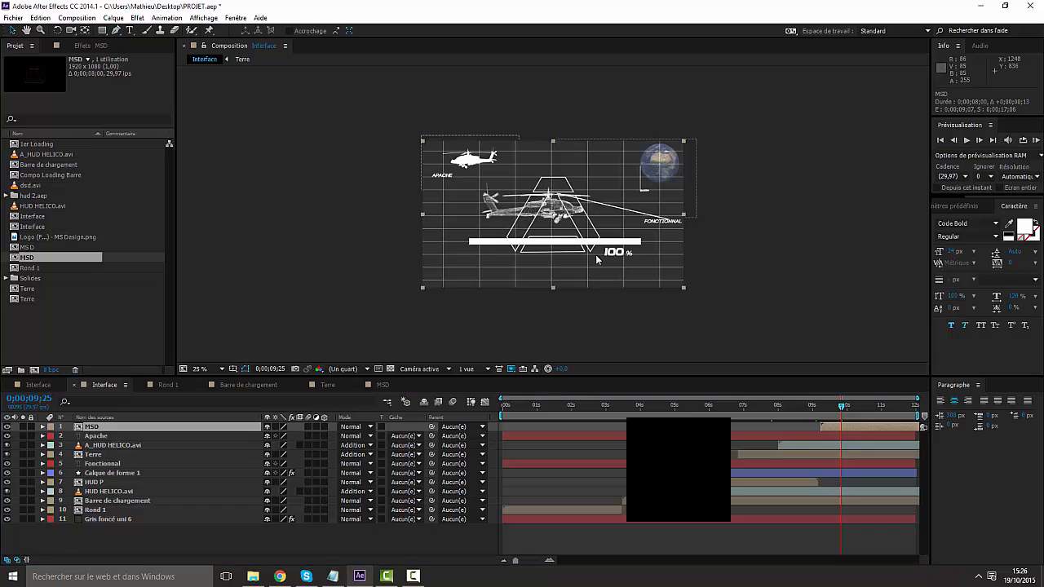
left_click(679, 283)
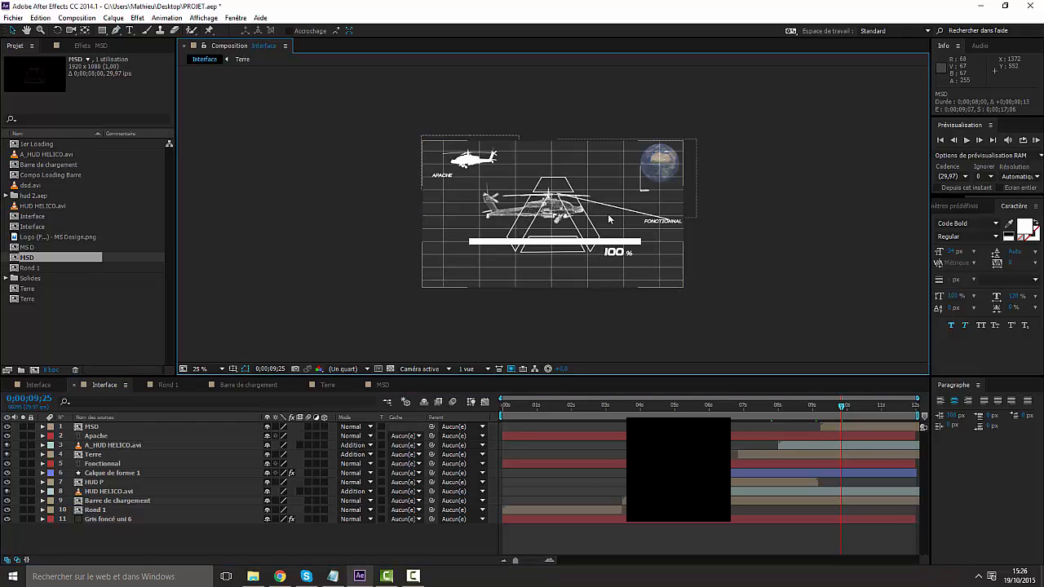
left_click_drag(547, 225, 532, 228)
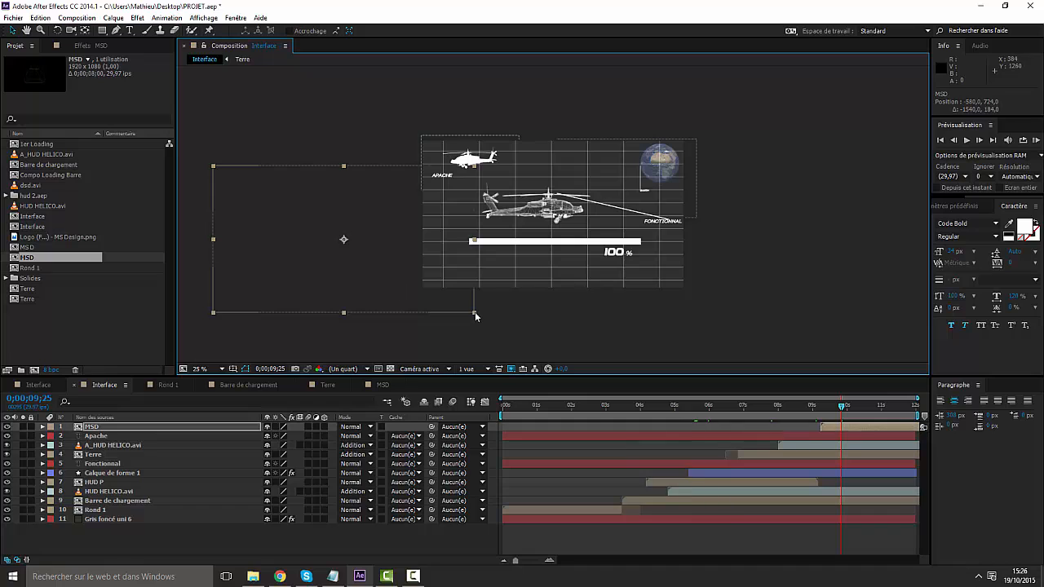
left_click_drag(474, 312, 437, 298)
left_click_drag(376, 257, 402, 263)
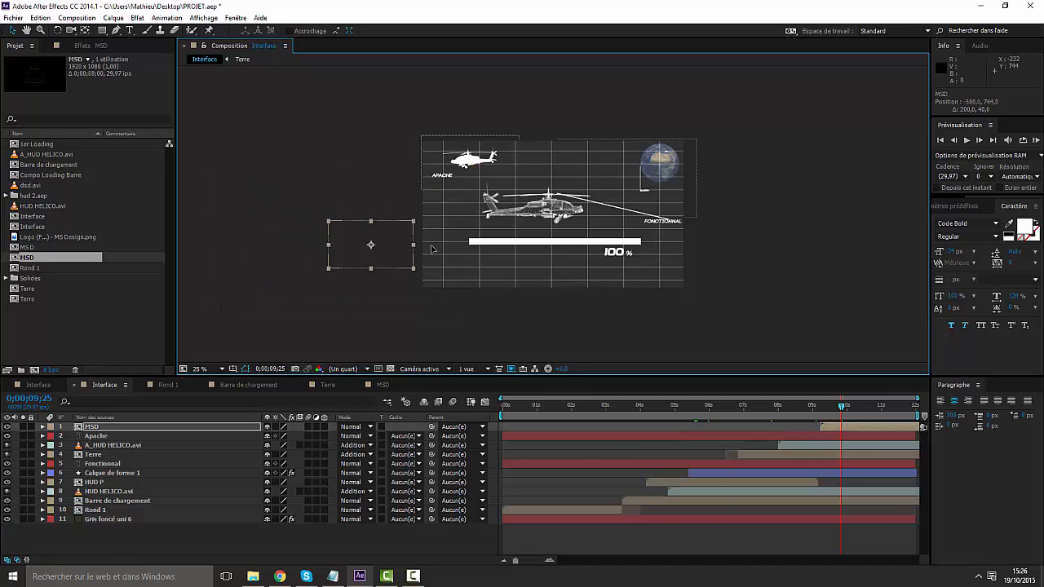
key("period")
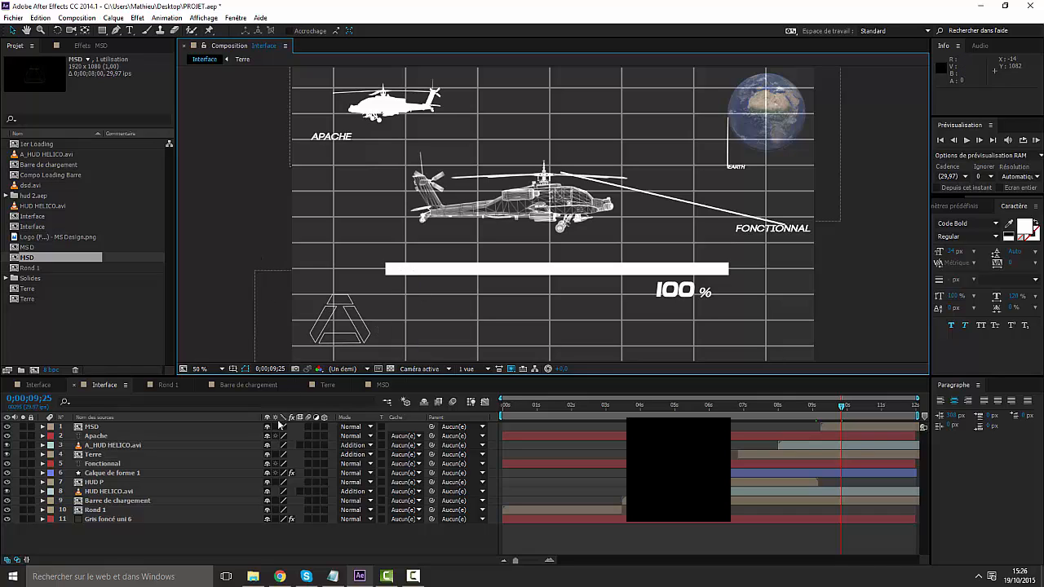
Step: Make the MSD layer 3D and expand its transform properties
left_click(324, 427)
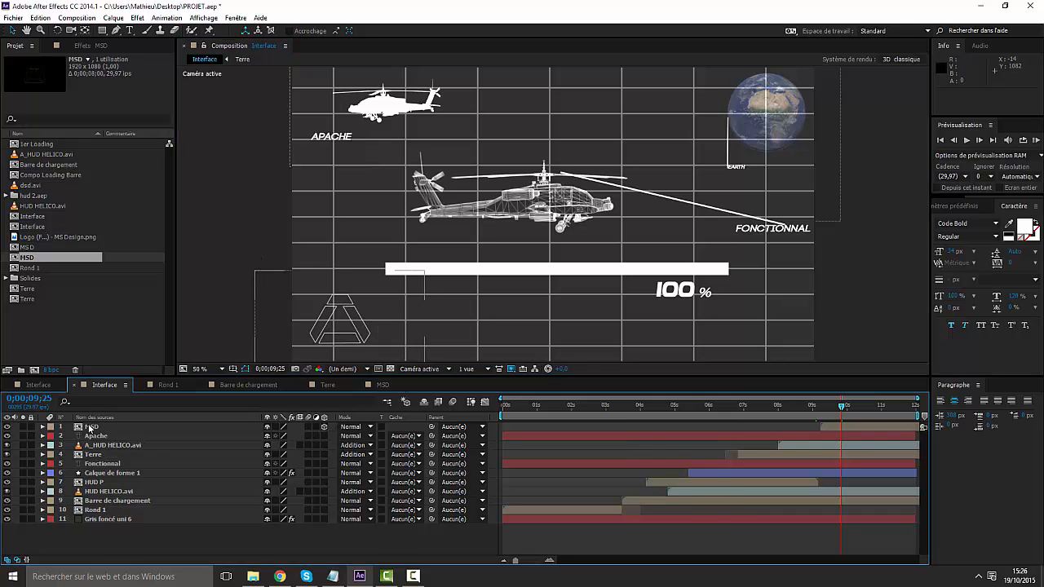
left_click(43, 427)
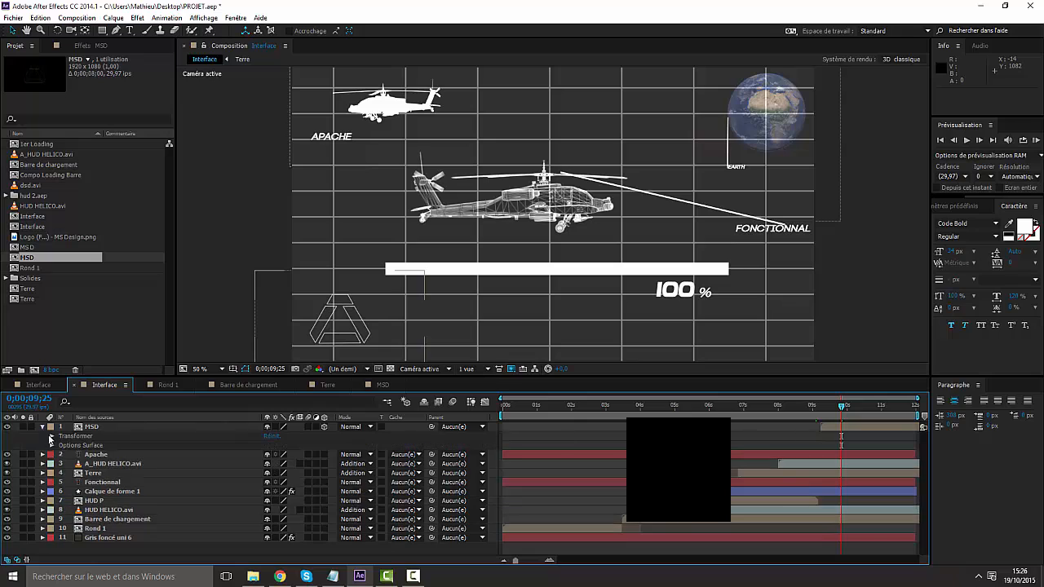
left_click(52, 436)
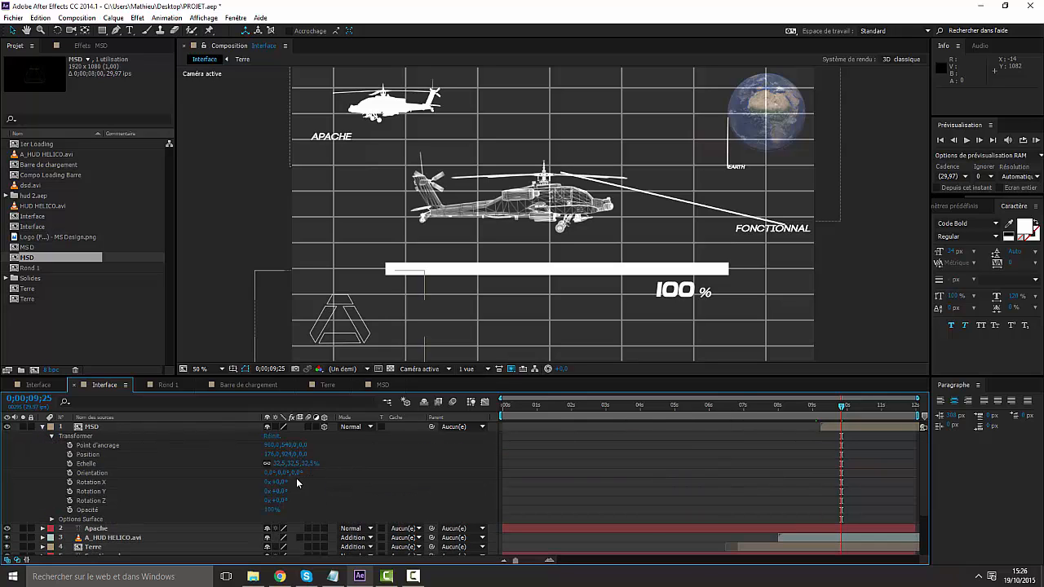
Step: Try rotating the MSD layer around its Y axis, and undo the rotation
left_click_drag(277, 491, 287, 498)
key("ctrl+z")
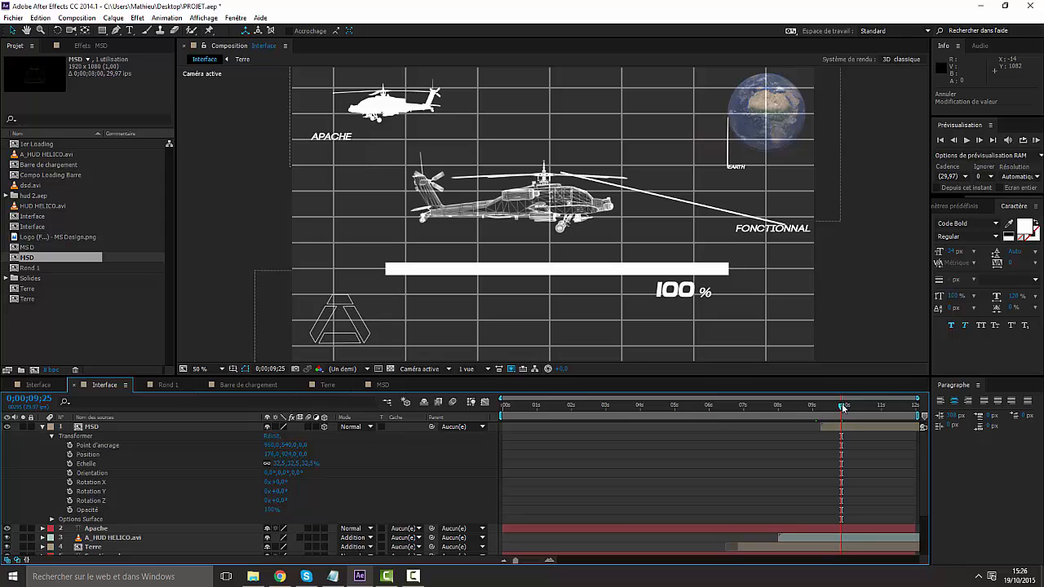
Step: Keyframe the MSD layer's Y rotation from 0 at 0;00;09;07 to -2 revolutions at 0;00;11;29, and collapse the layer's properties
left_click_drag(843, 407, 821, 409)
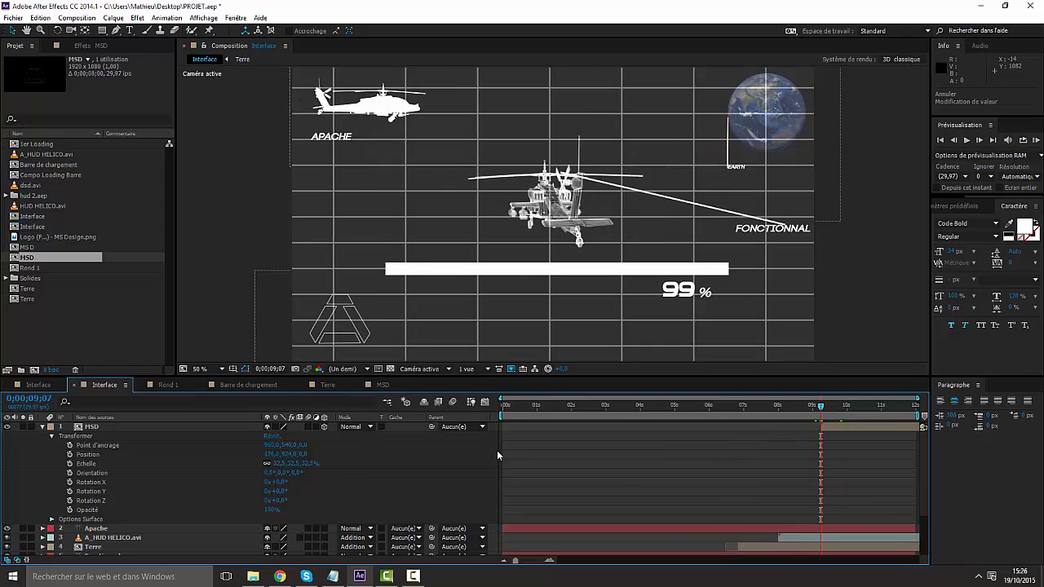
left_click(70, 492)
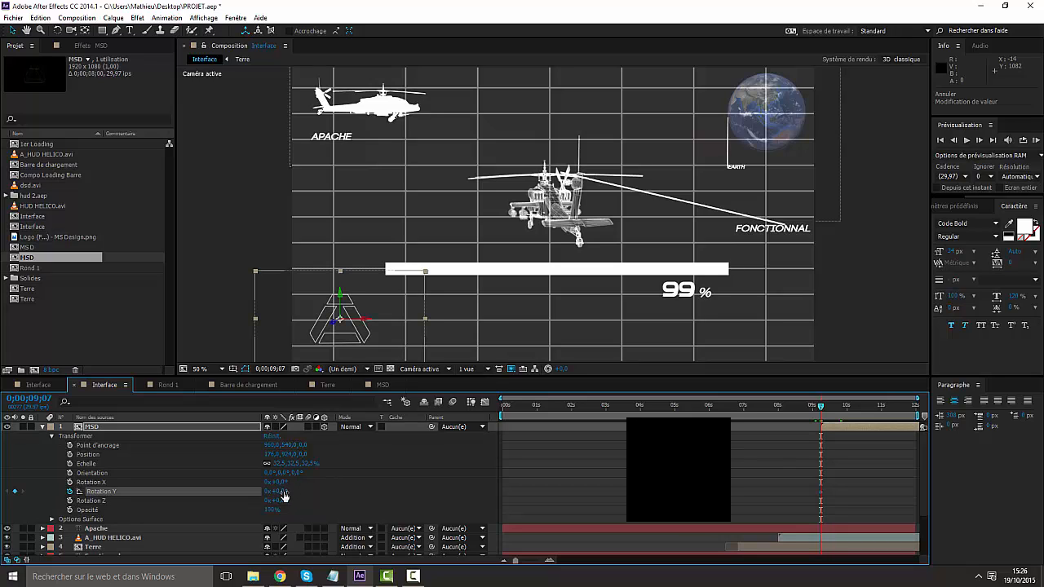
left_click_drag(822, 407, 924, 418)
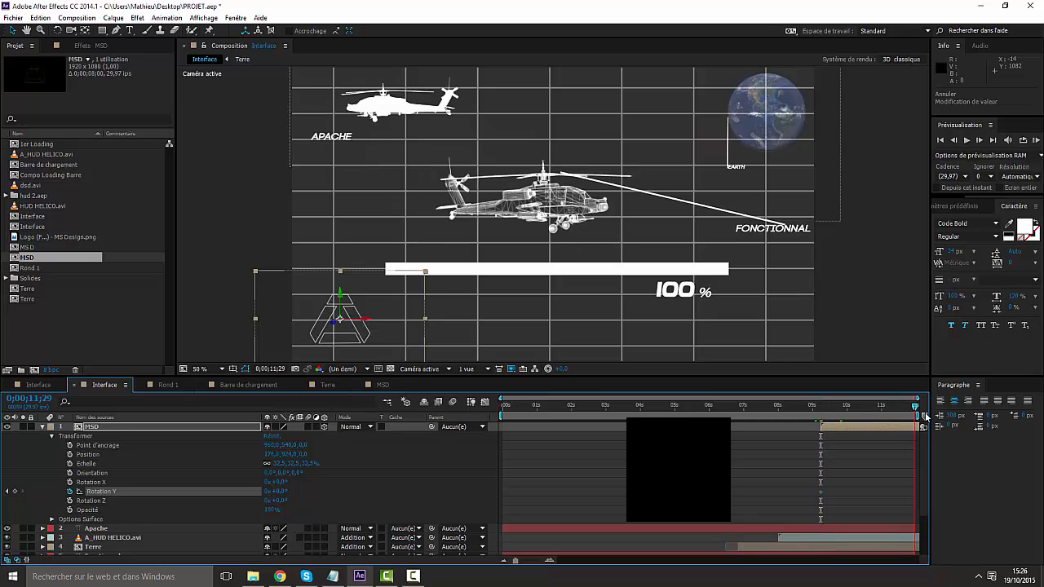
left_click(267, 492)
type("-4")
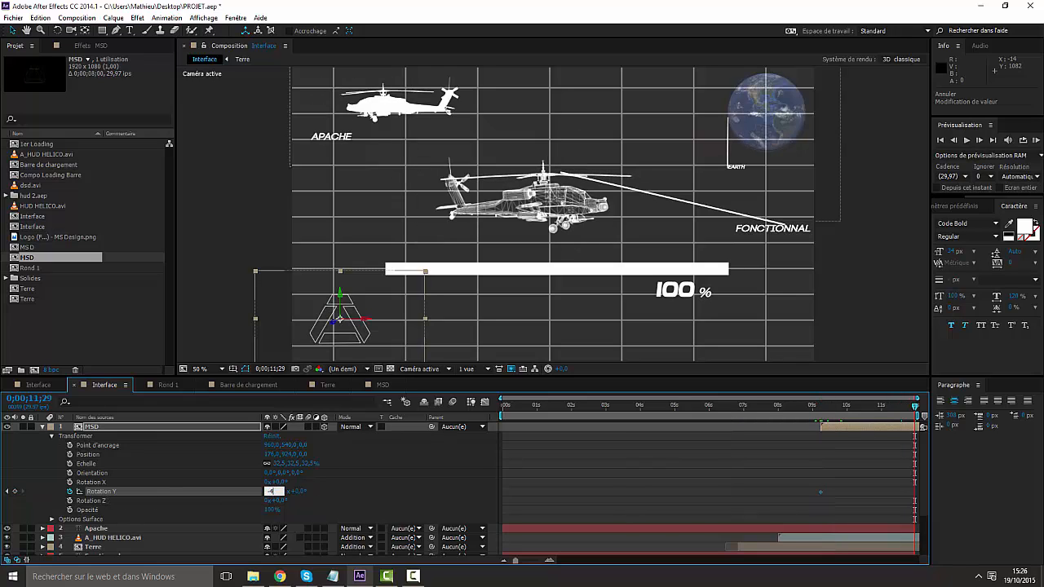
key("BackSpace")
type("2")
left_click_drag(915, 406, 916, 441)
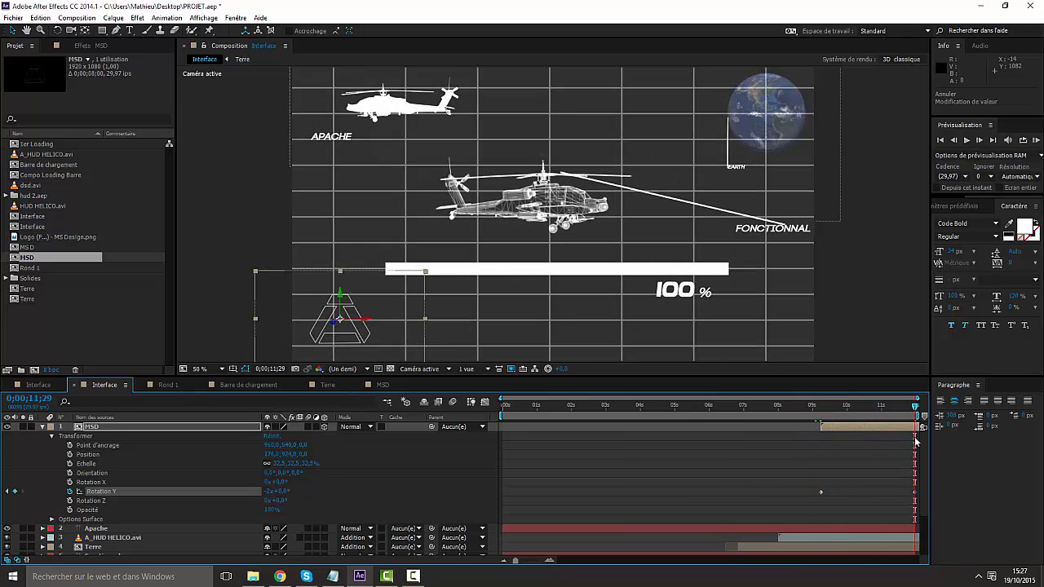
left_click(43, 427)
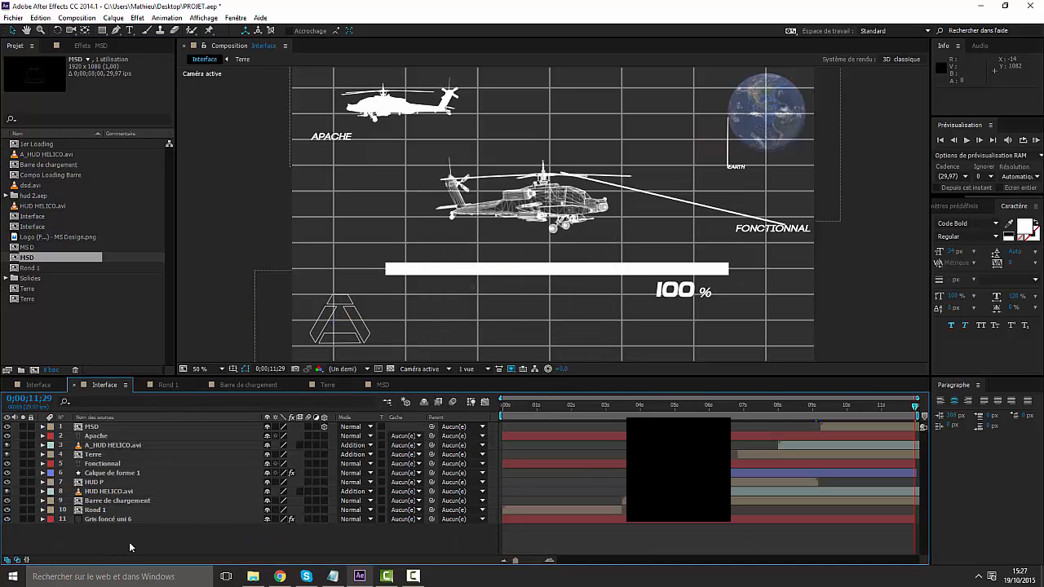
Step: Trim the Apache text layer to start at 0;00;09;06 and the Fonctionnal text layer to start at 0;00;06;25
left_click(552, 406)
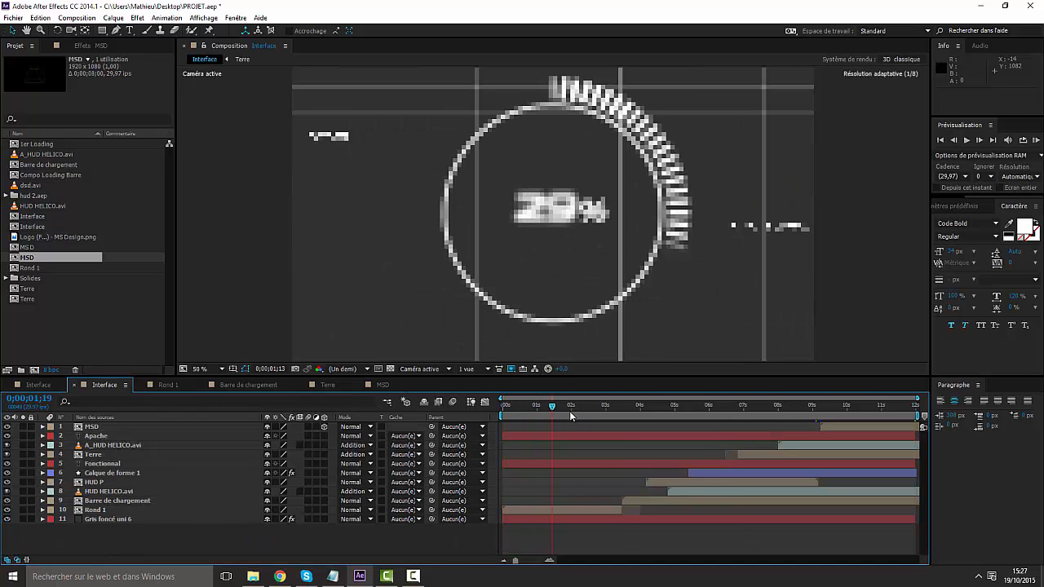
left_click_drag(571, 416, 684, 417)
left_click_drag(750, 431, 753, 431)
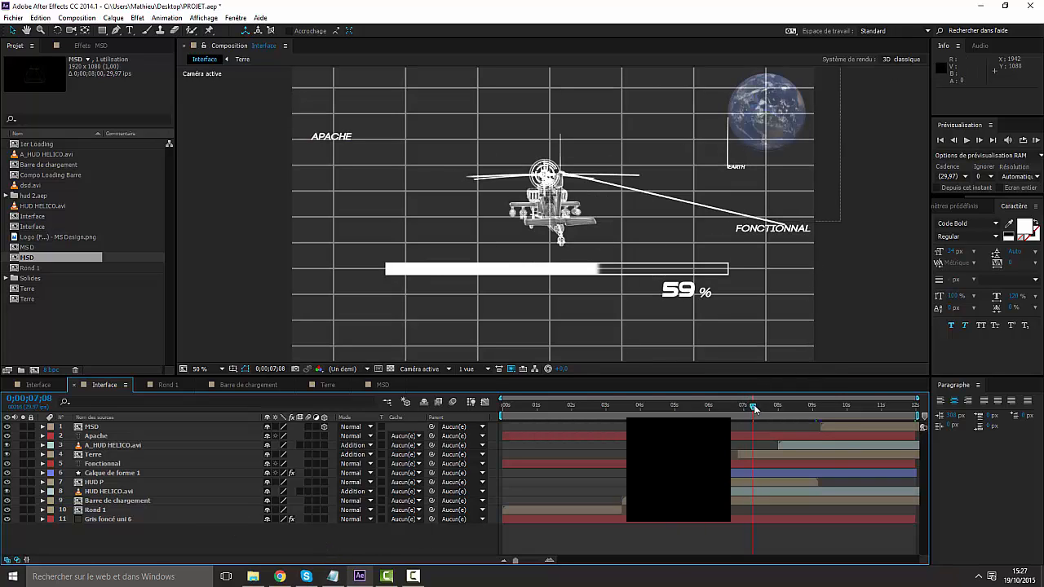
mouse_move(754, 405)
left_mouse_down()
mouse_move(738, 406)
mouse_move(760, 416)
left_mouse_up()
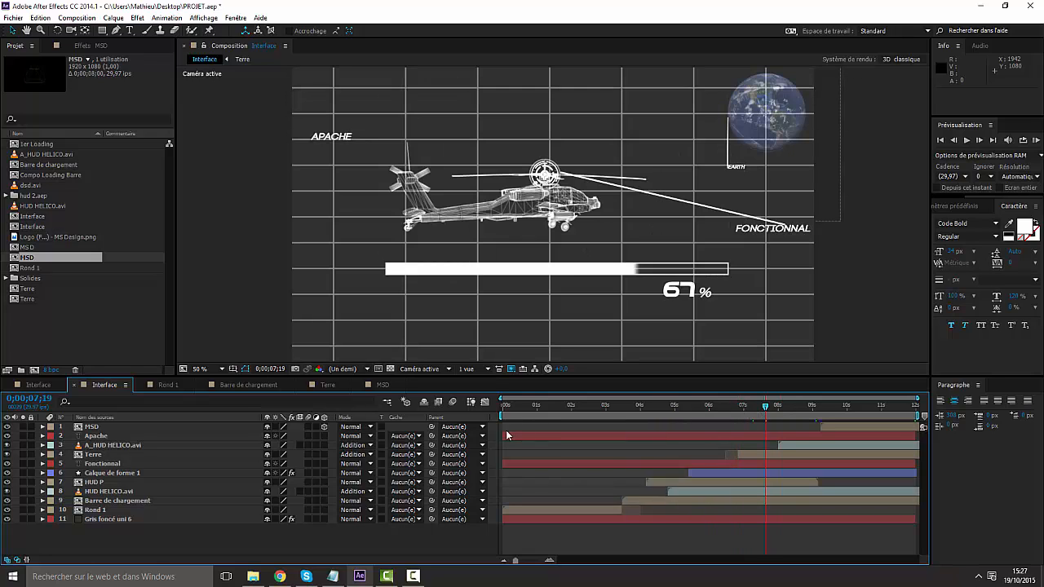
left_click_drag(504, 437, 799, 438)
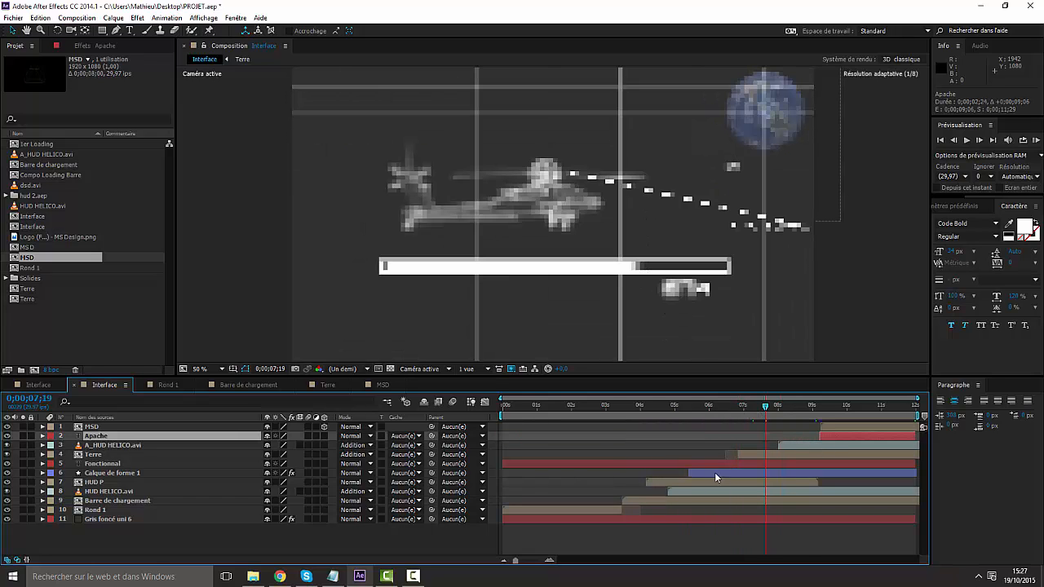
left_click_drag(503, 463, 738, 464)
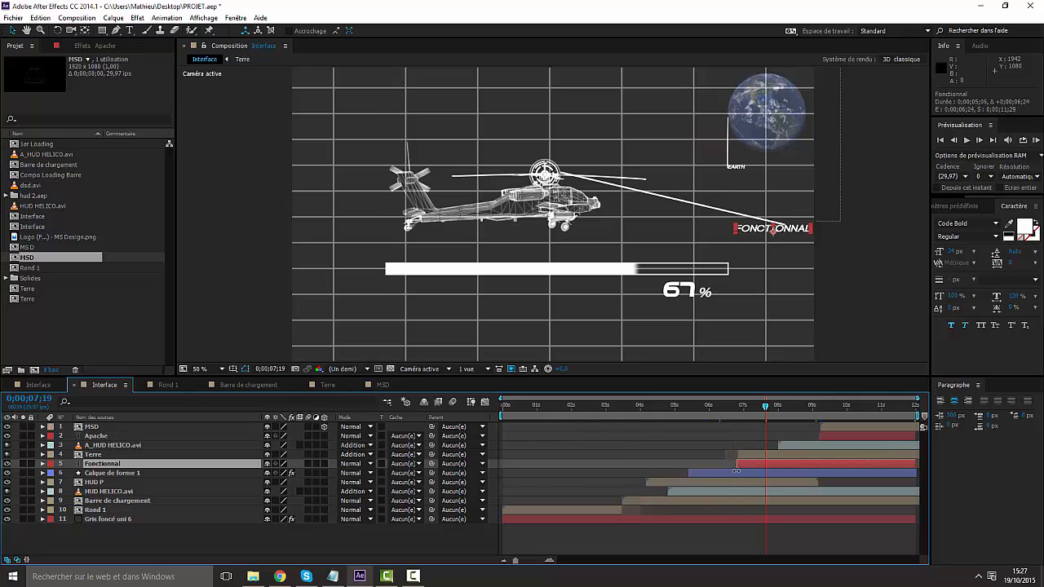
left_click_drag(765, 411, 803, 425)
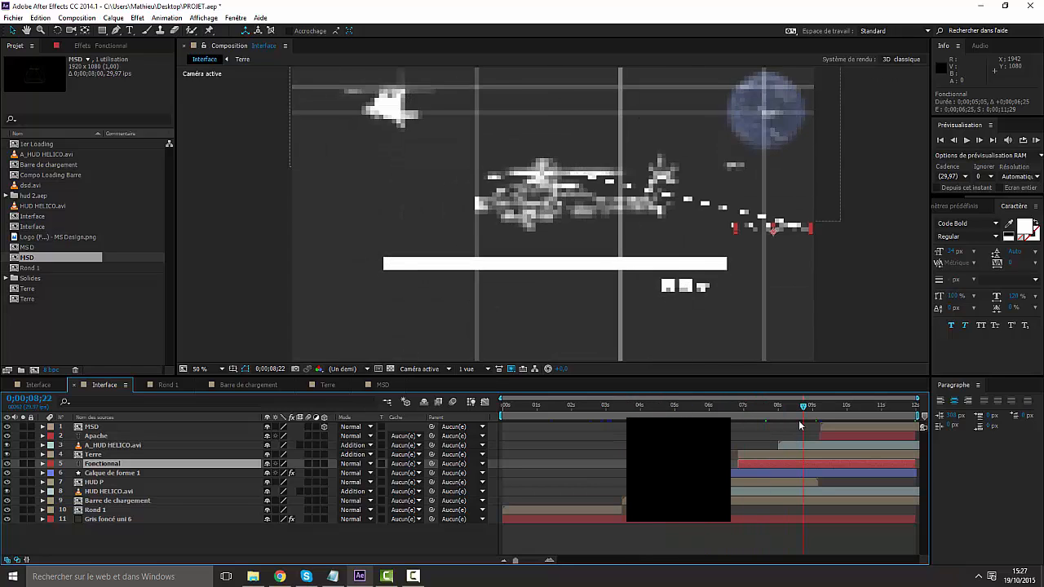
left_click(195, 555)
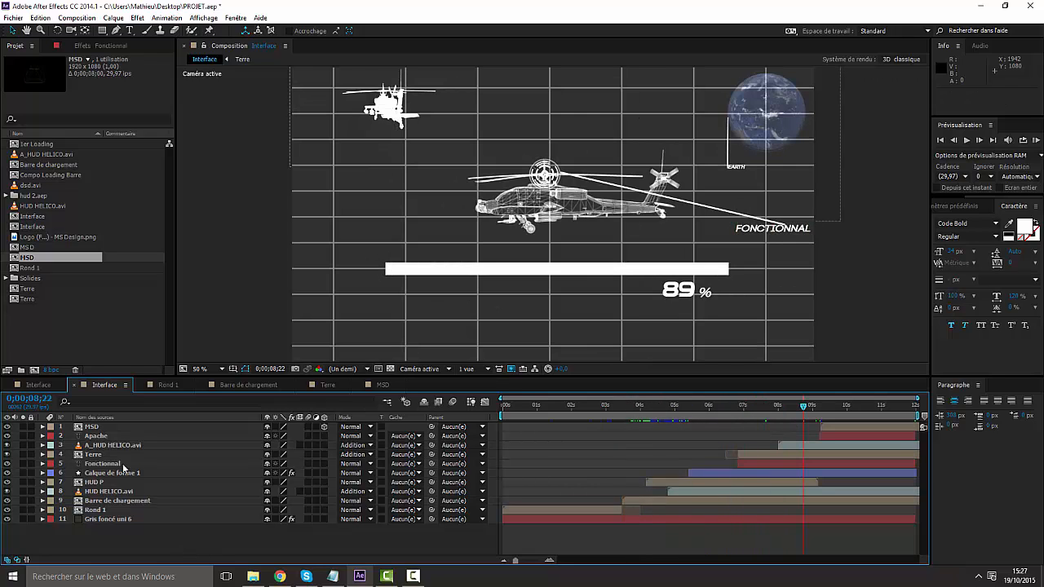
Step: Add an adjustment layer above all layers of the Interface composition and apply the Magic Bullet Looks effect to it
right_click(170, 548)
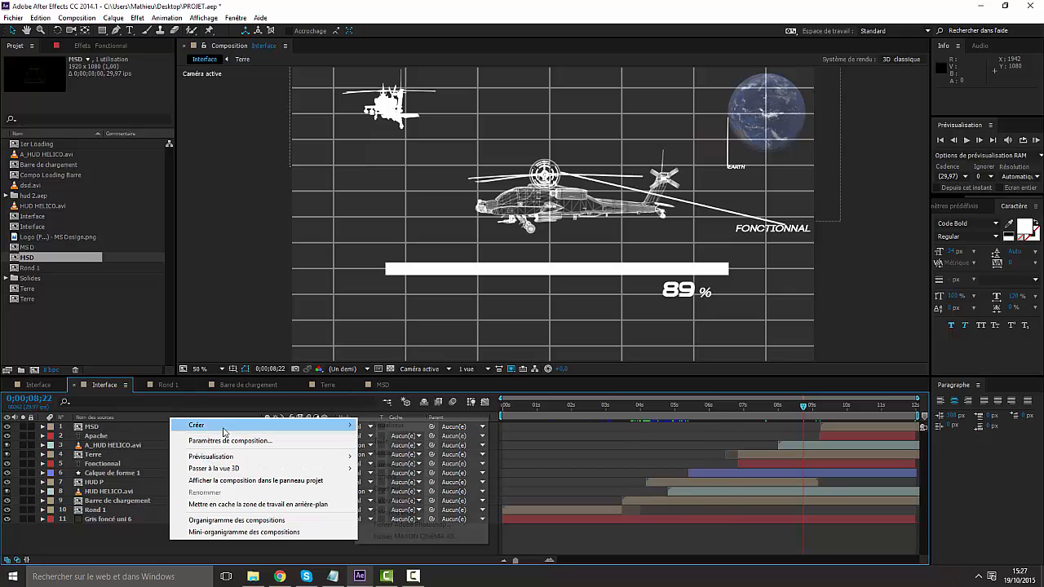
mouse_move(224, 426)
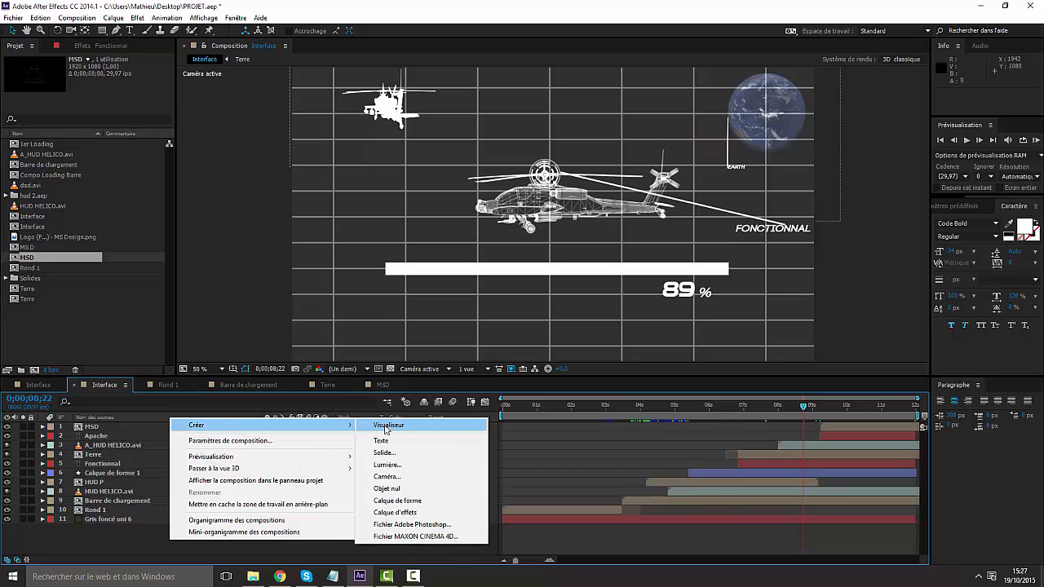
left_click(398, 511)
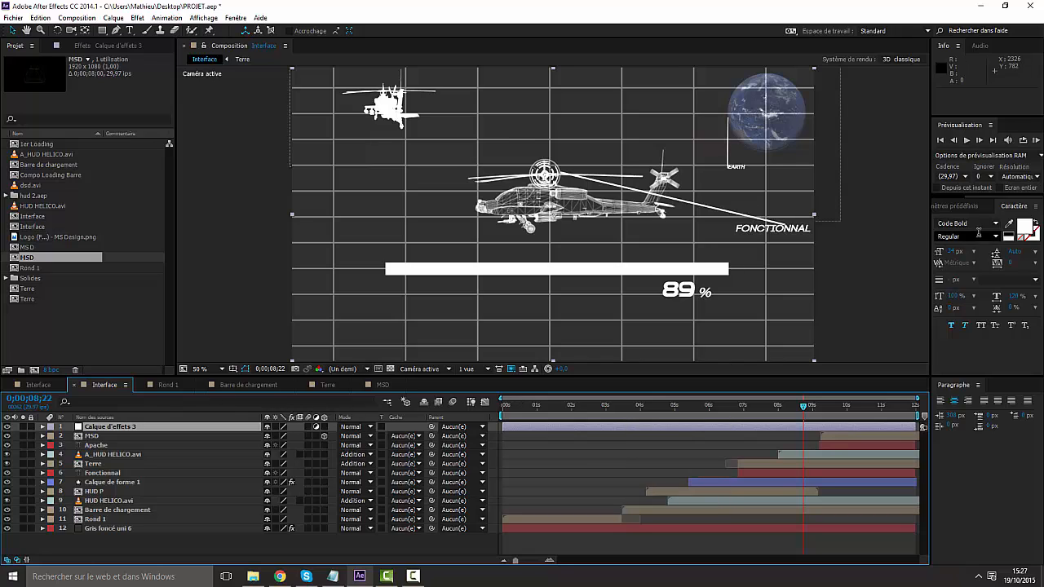
left_click(967, 208)
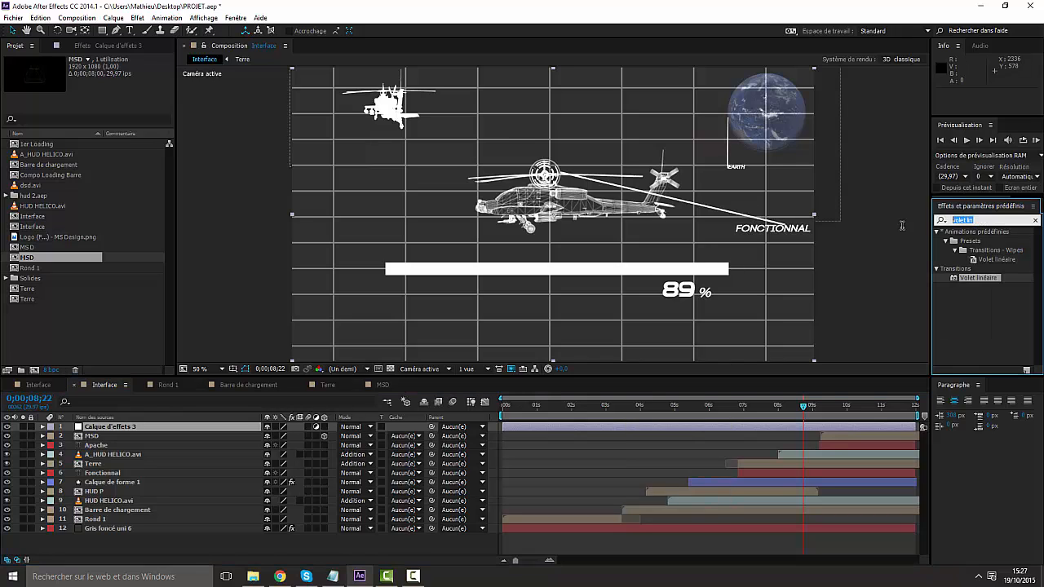
type("look")
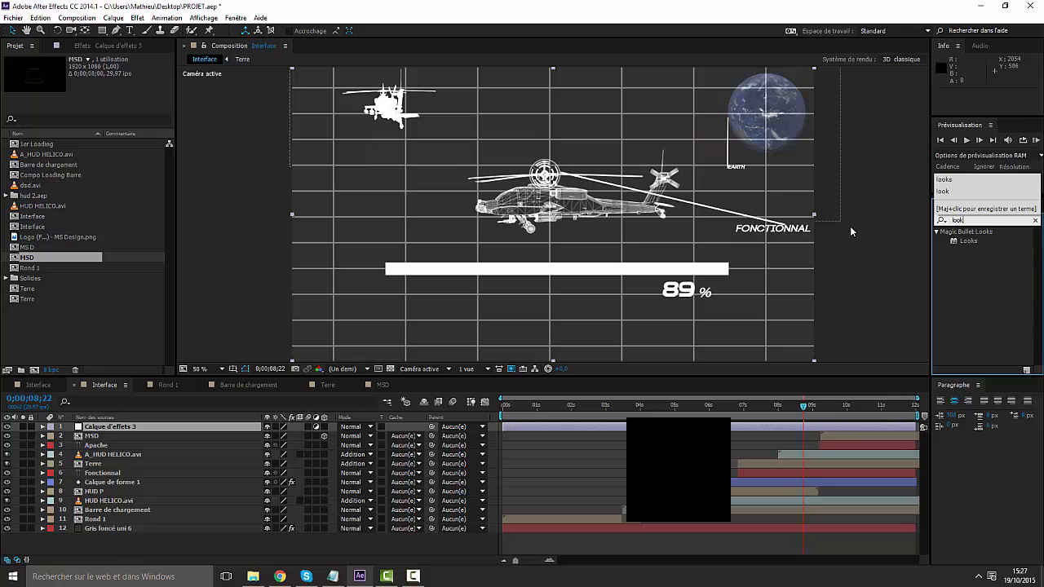
type("s")
left_click_drag(968, 241, 89, 427)
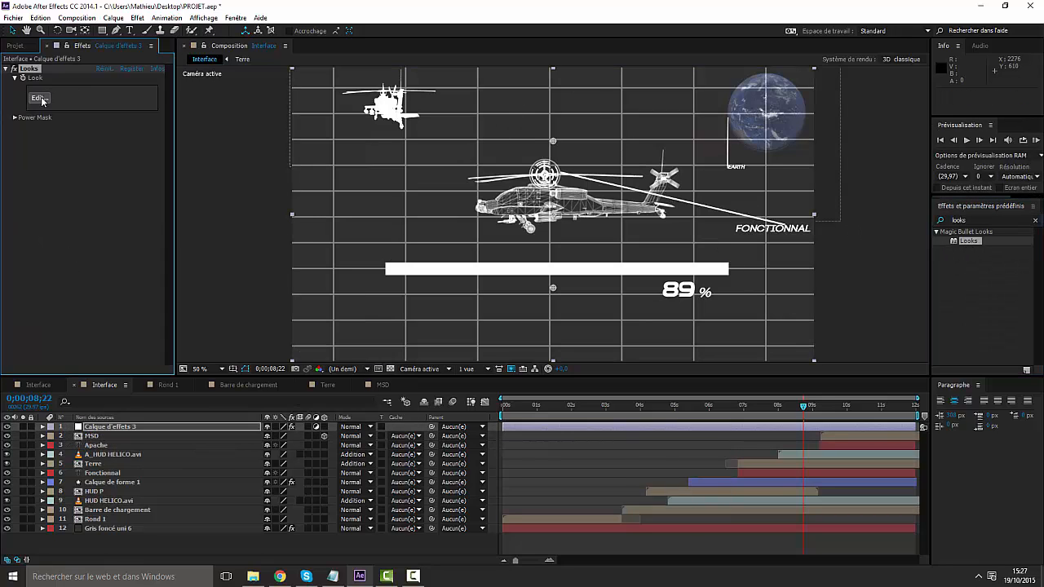
Step: Edit the adjustment layer's look, trying the Blockbuster preset before applying a blue-violet look with vertical light streaks
left_click(39, 97)
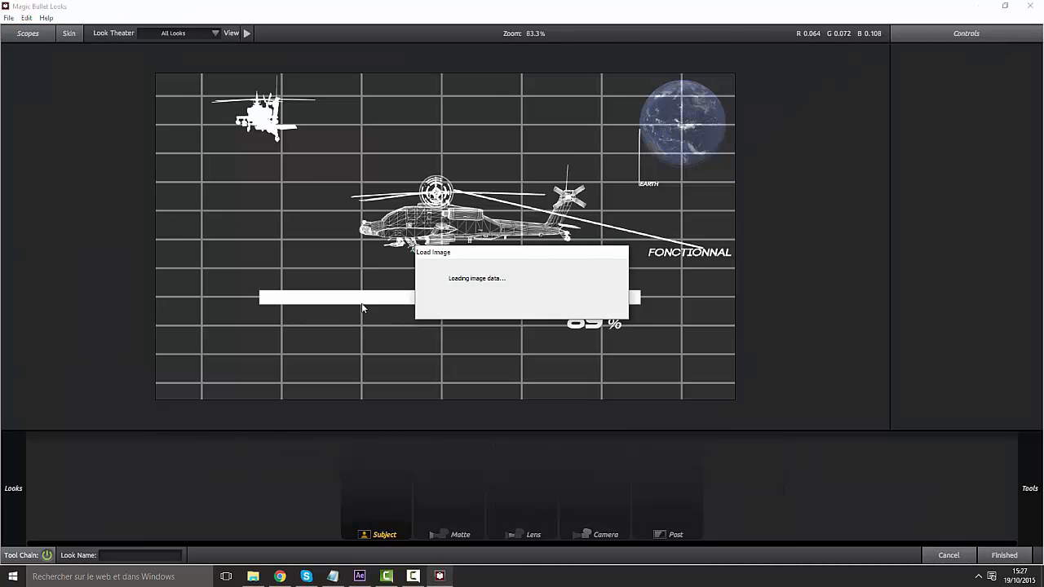
mouse_move(4, 477)
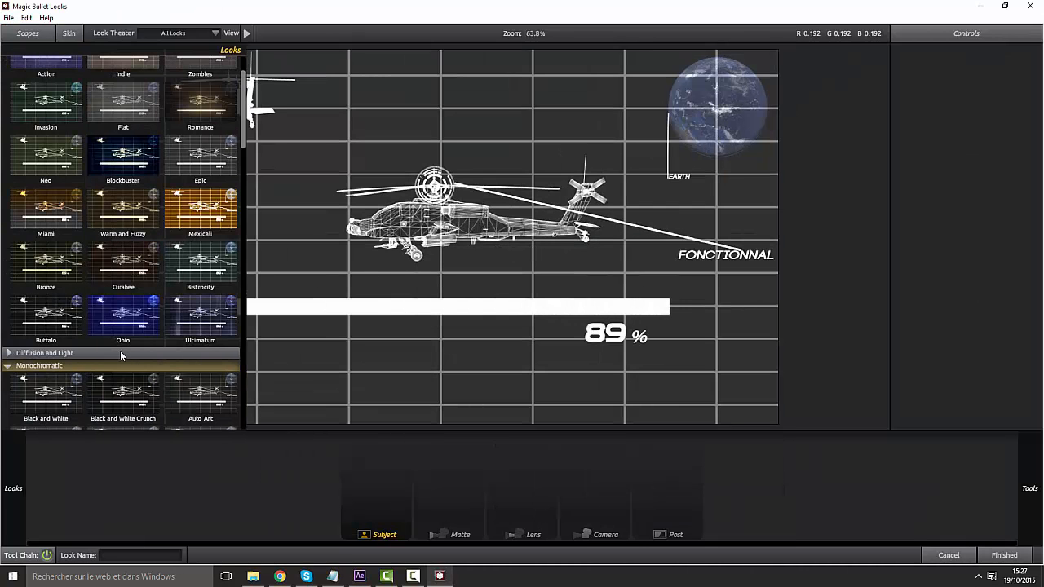
left_click(122, 158)
scroll(164, 204, "up", 3)
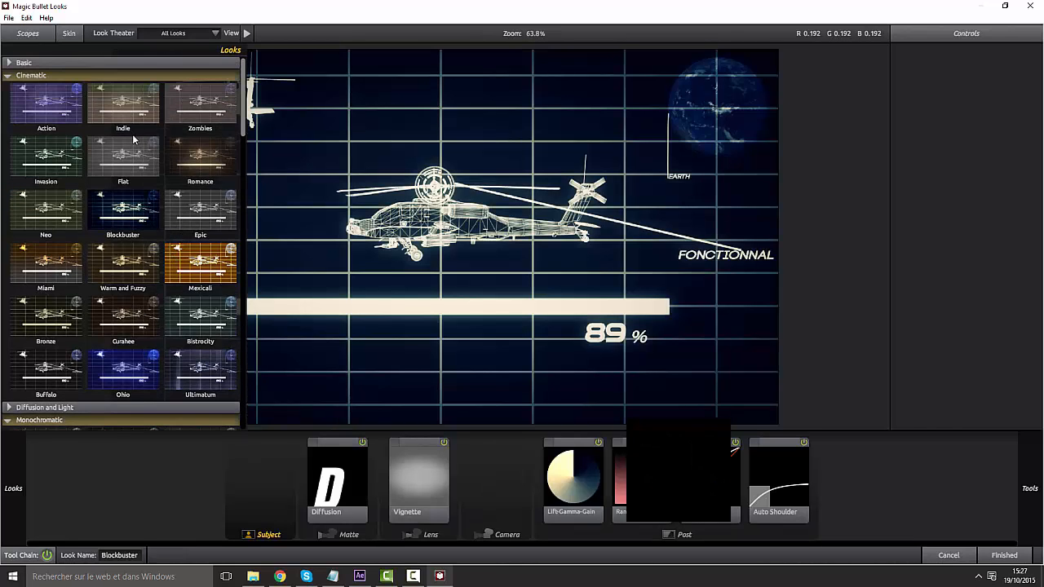
left_click(134, 166)
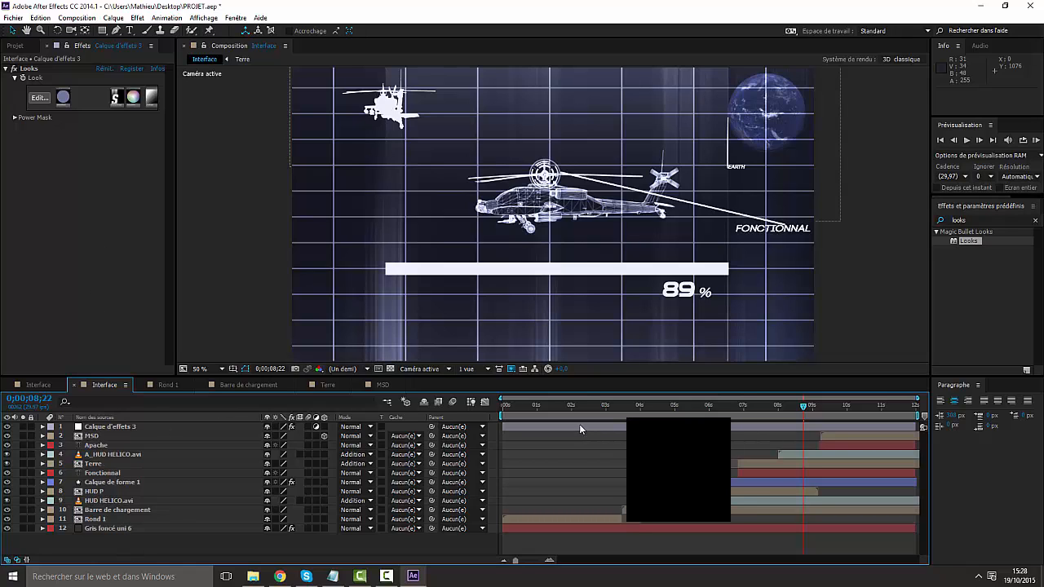
Step: Apply the Lueur diffuse effect to the MSD layer and lower its threshold to 0.4% while viewing 0;00;11;14
left_click_drag(971, 220, 906, 219)
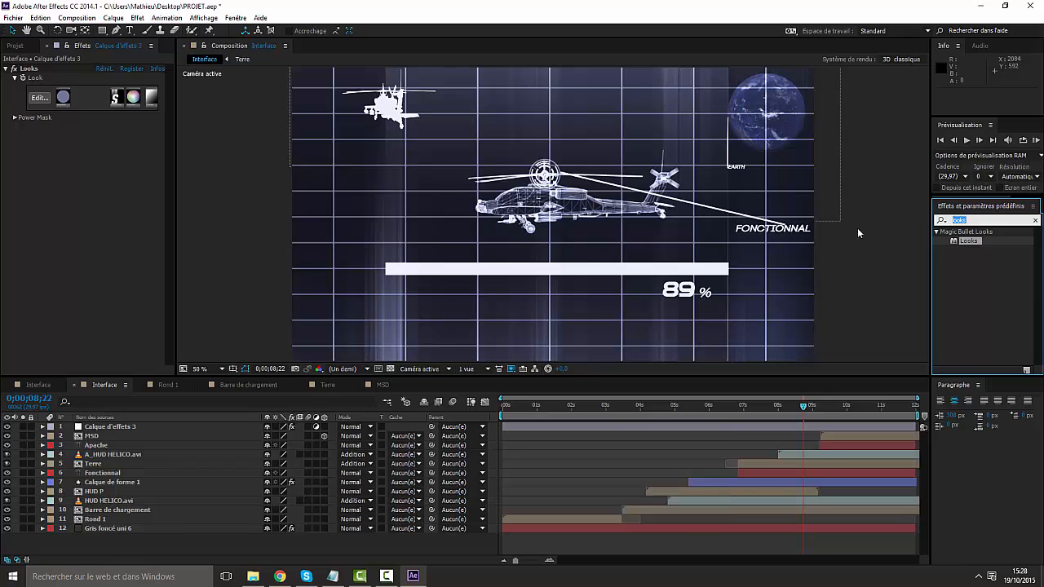
type("lueur")
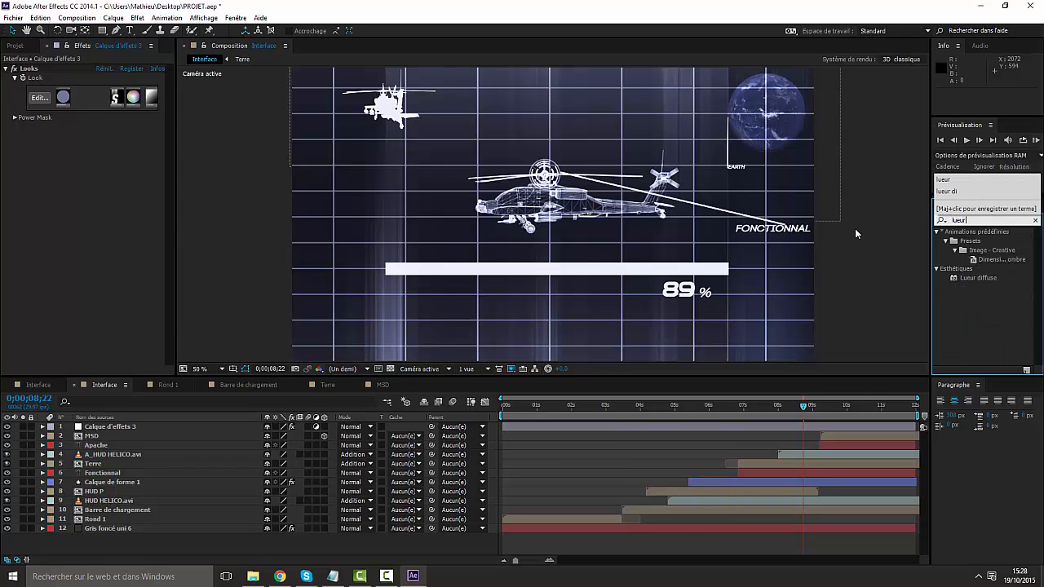
left_click_drag(996, 283, 125, 437)
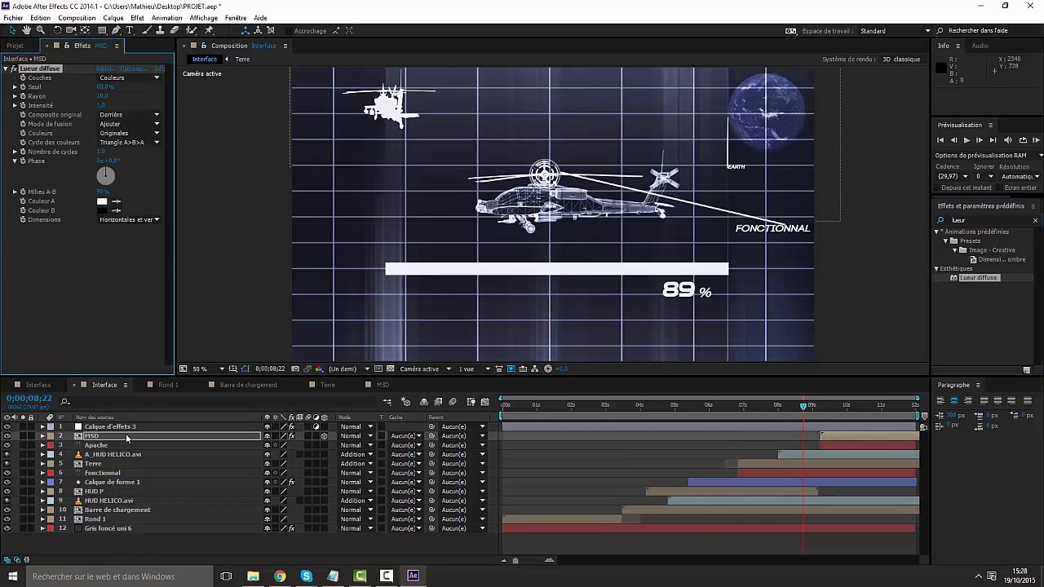
left_click(897, 407)
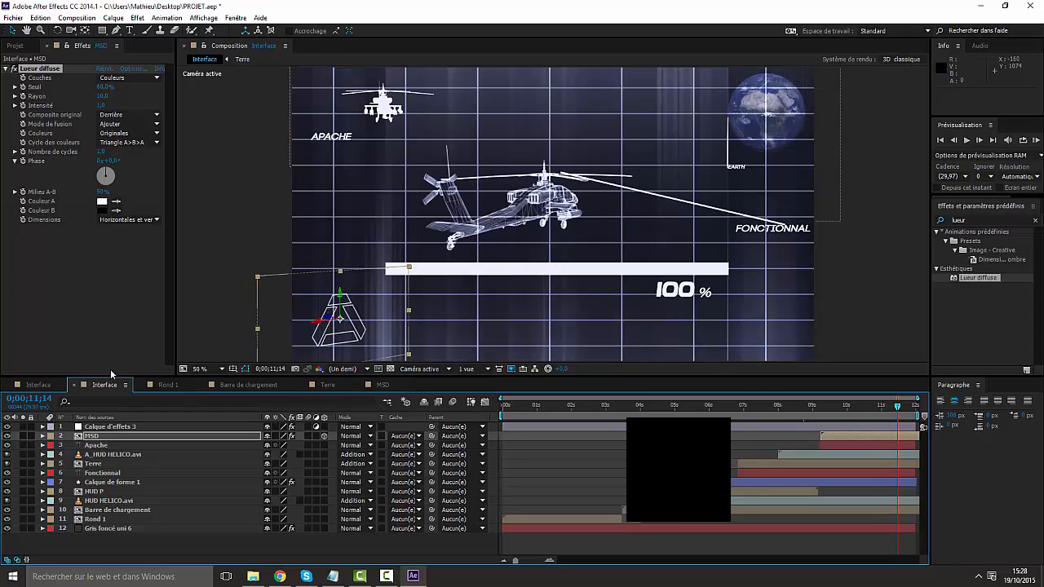
left_click_drag(100, 86, 35, 84)
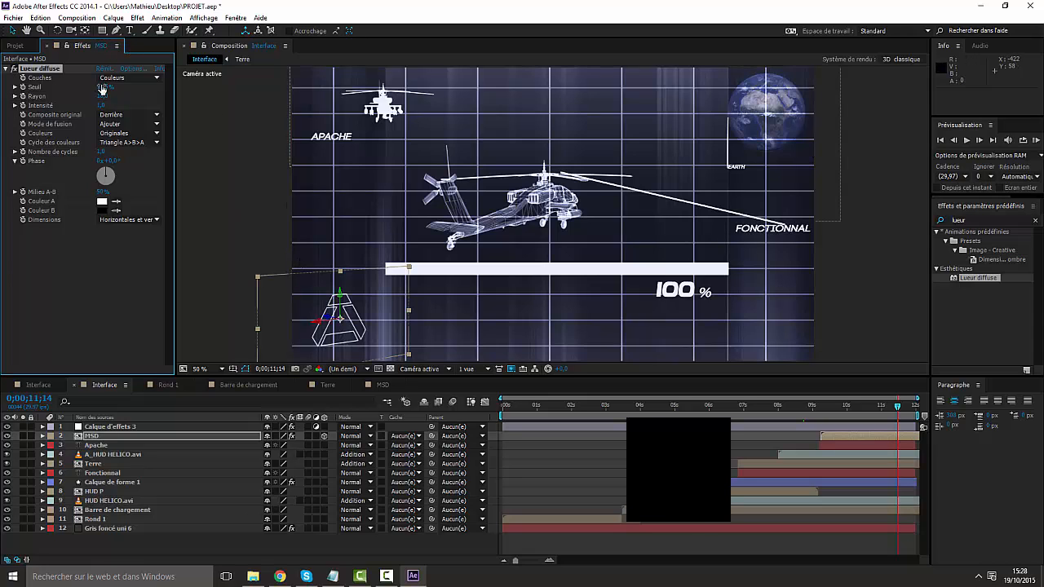
left_click_drag(102, 90, 99, 88)
Step: Apply Lueur diffuse to the Apache text with a 75.3% threshold and to A_HUD HELICO.avi with a lowered threshold
left_click_drag(979, 278, 236, 394)
left_click_drag(107, 445, 107, 446)
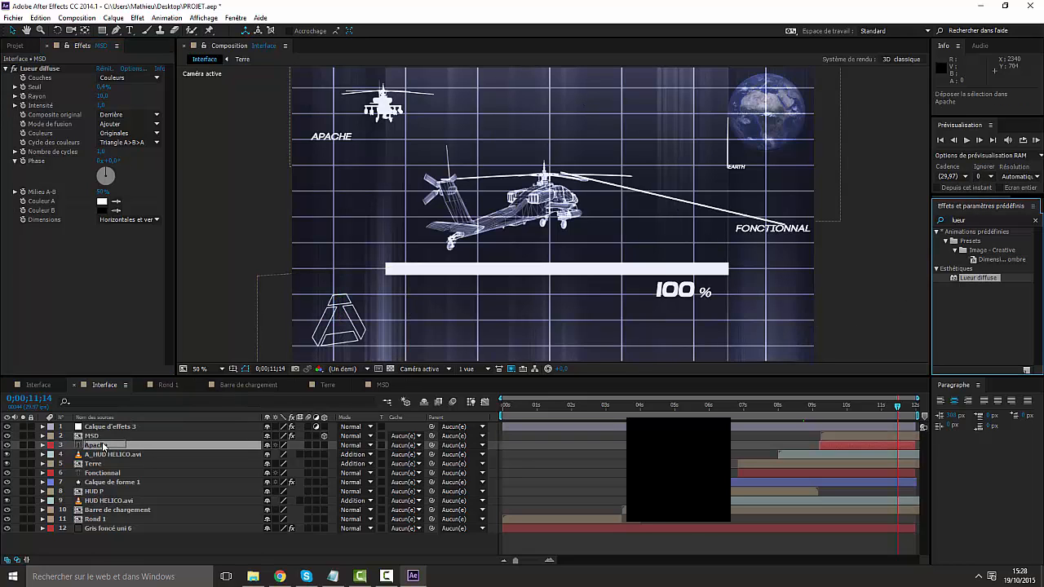
left_click_drag(99, 84, 146, 86)
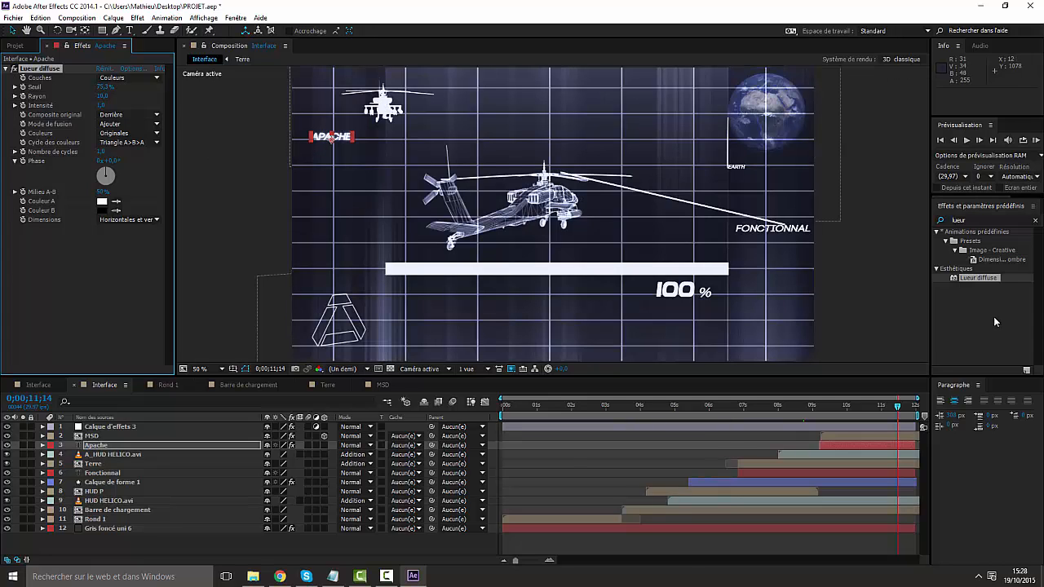
left_click_drag(975, 276, 108, 453)
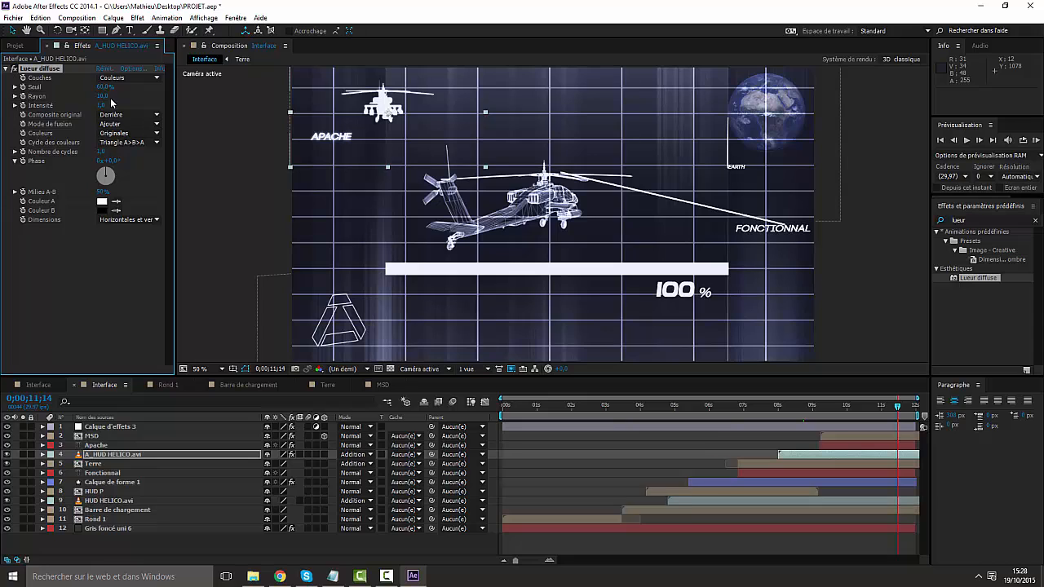
left_click_drag(102, 87, 72, 86)
Step: Apply Lueur diffuse with its default settings to the Terre, Fonctionnal, Calque de forme 1 and HUD P layers
left_click_drag(973, 281, 100, 466)
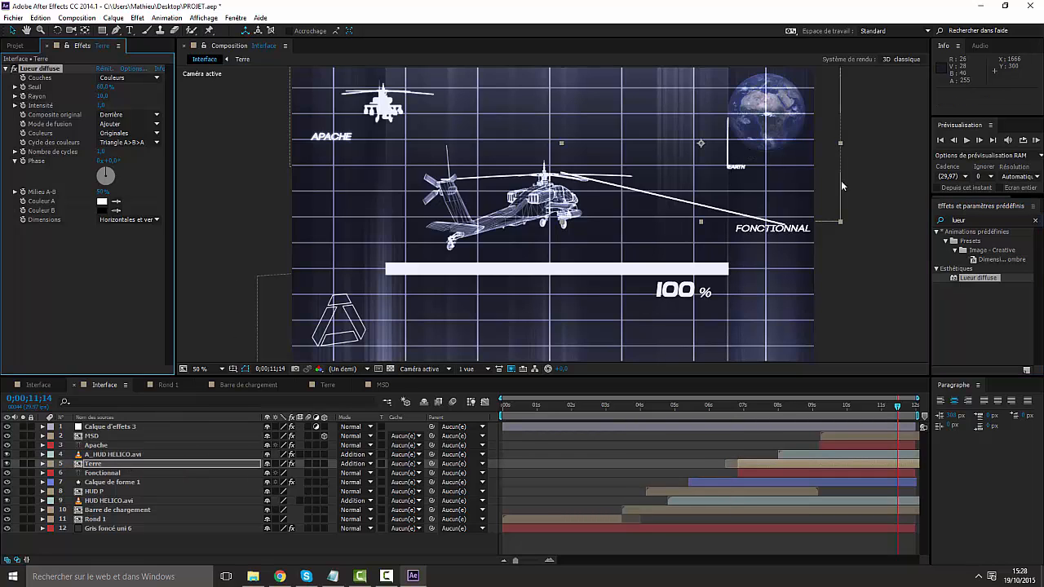
left_click_drag(129, 475, 127, 474)
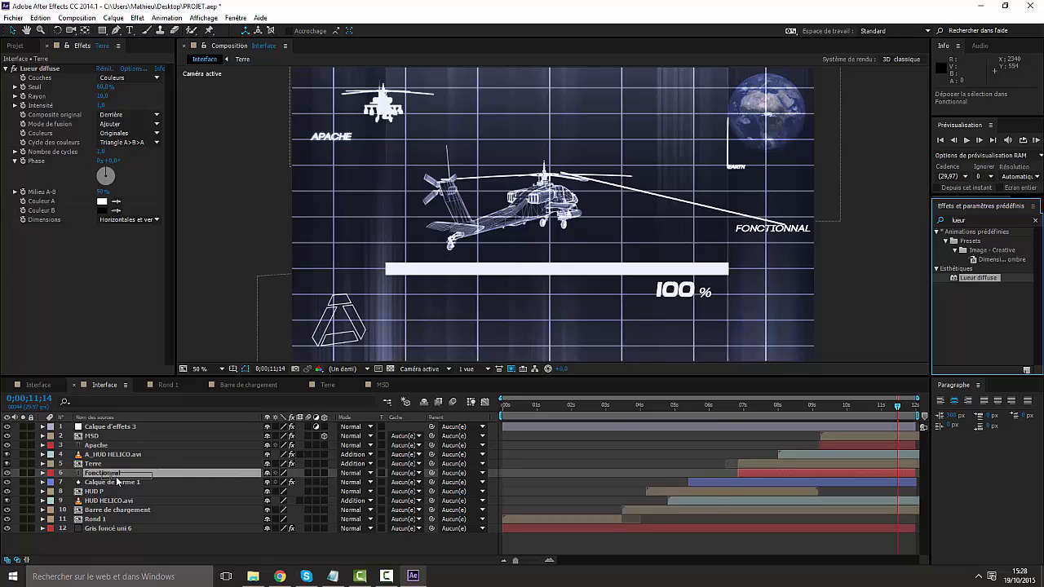
left_click_drag(431, 436, 143, 483)
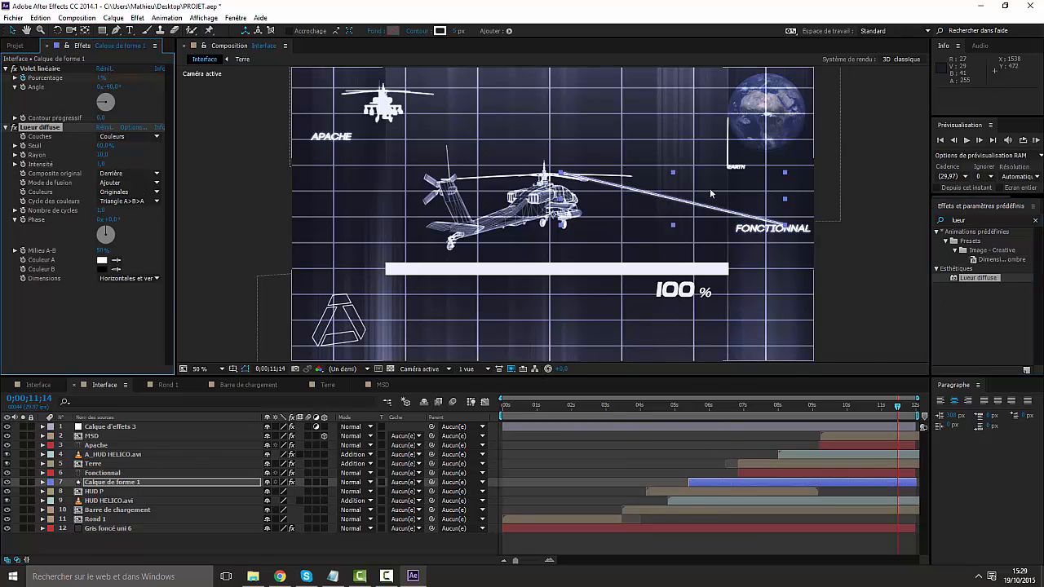
left_click_drag(985, 276, 173, 497)
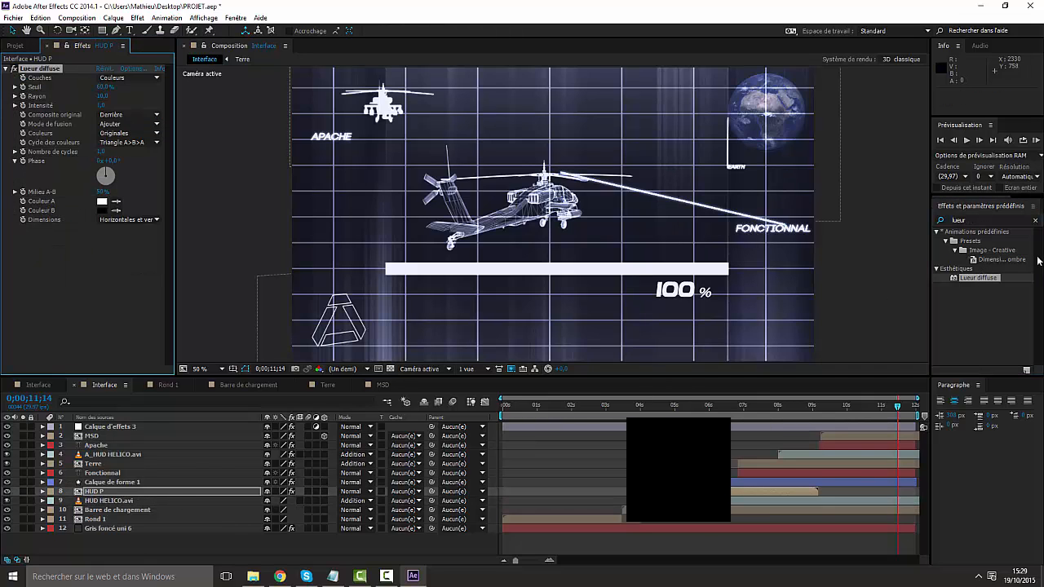
Step: Apply Lueur diffuse with its default settings to the HUD HELICO.avi, Barre de chargement and Rond 1 layers
left_click_drag(980, 276, 135, 500)
left_click_drag(979, 276, 329, 505)
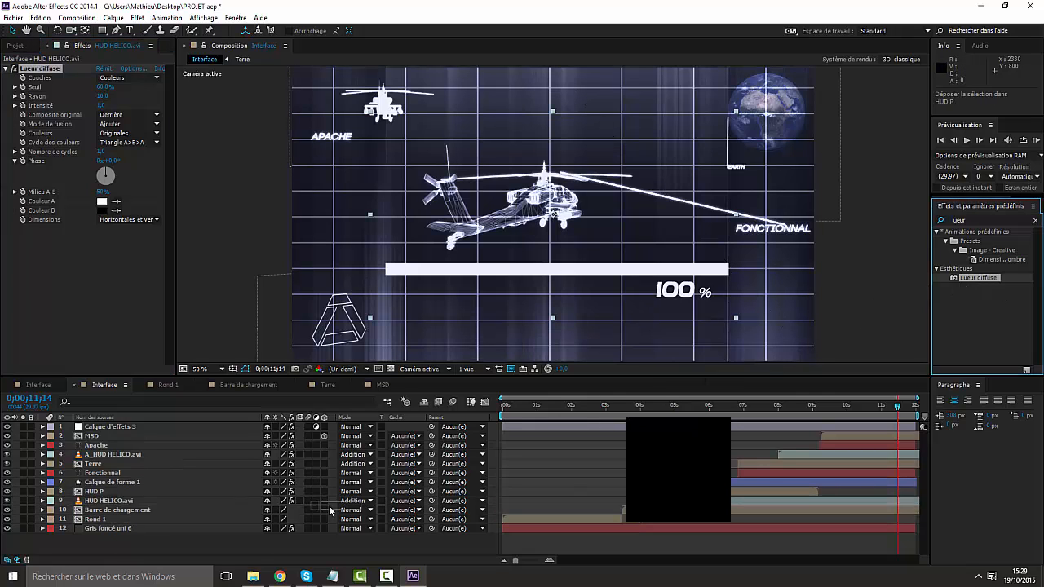
left_click_drag(132, 516, 135, 509)
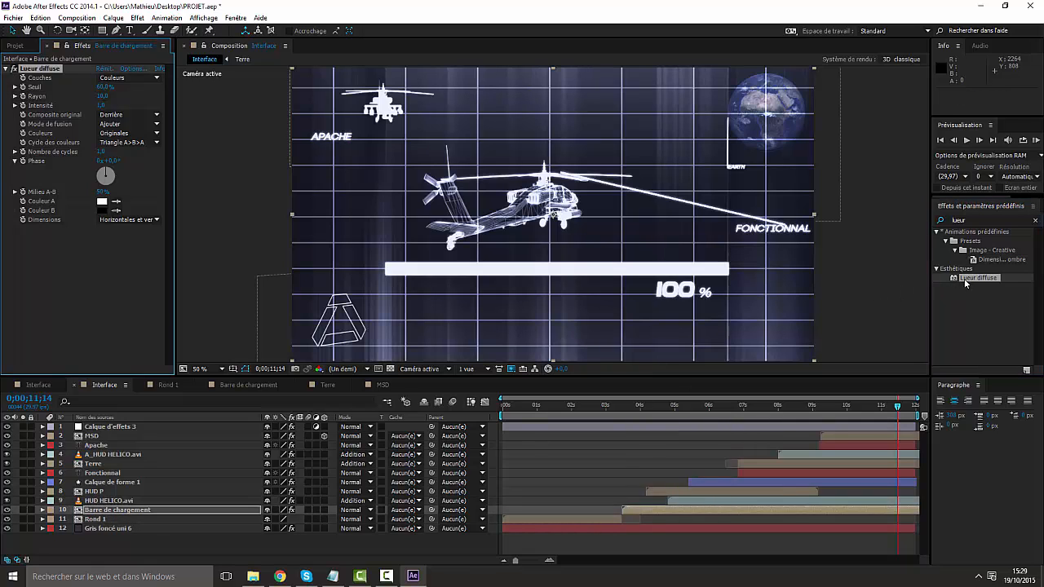
left_click_drag(966, 283, 90, 522)
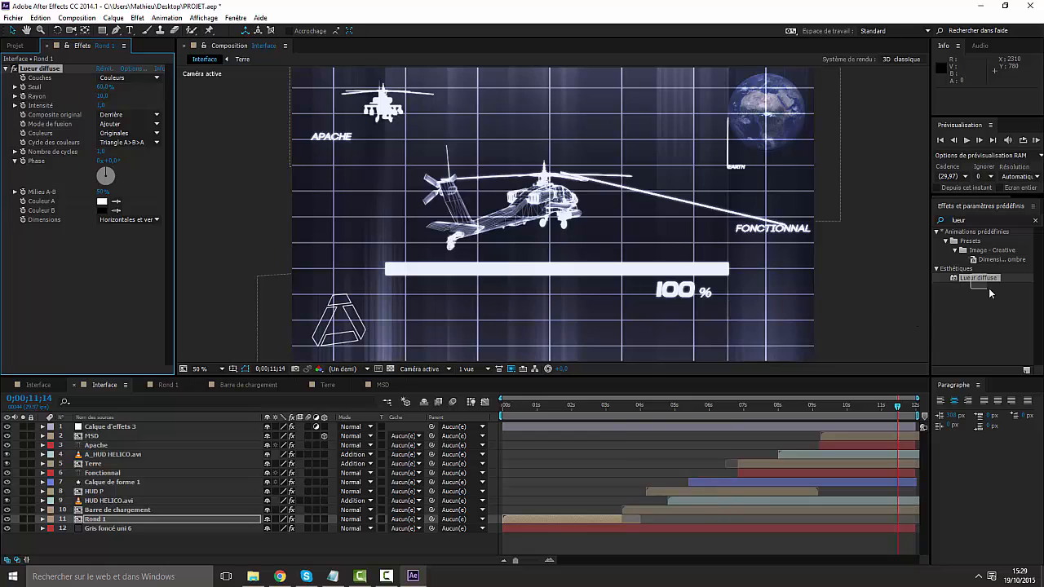
left_click(977, 326)
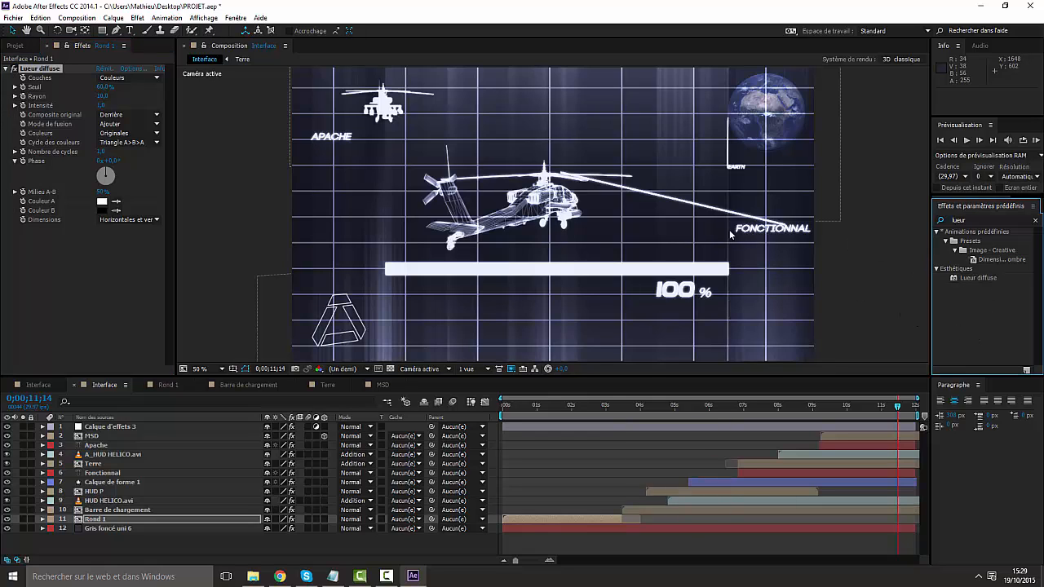
Step: Duplicate the HUD P layer, place the copy directly after the original with its in point at 0;00;09;04, and preview the composition from the start
left_click(762, 494)
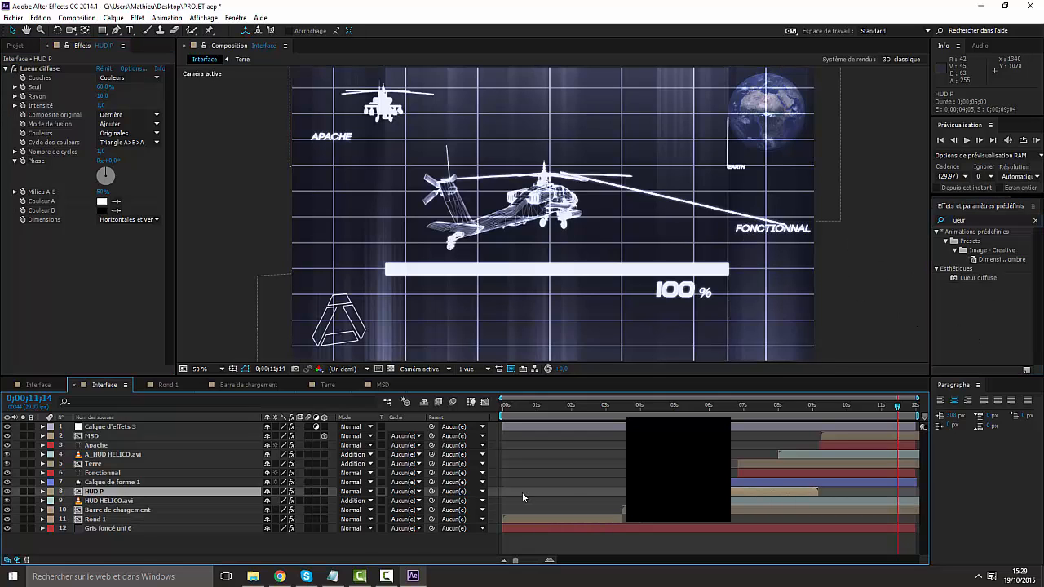
key("ctrl+c")
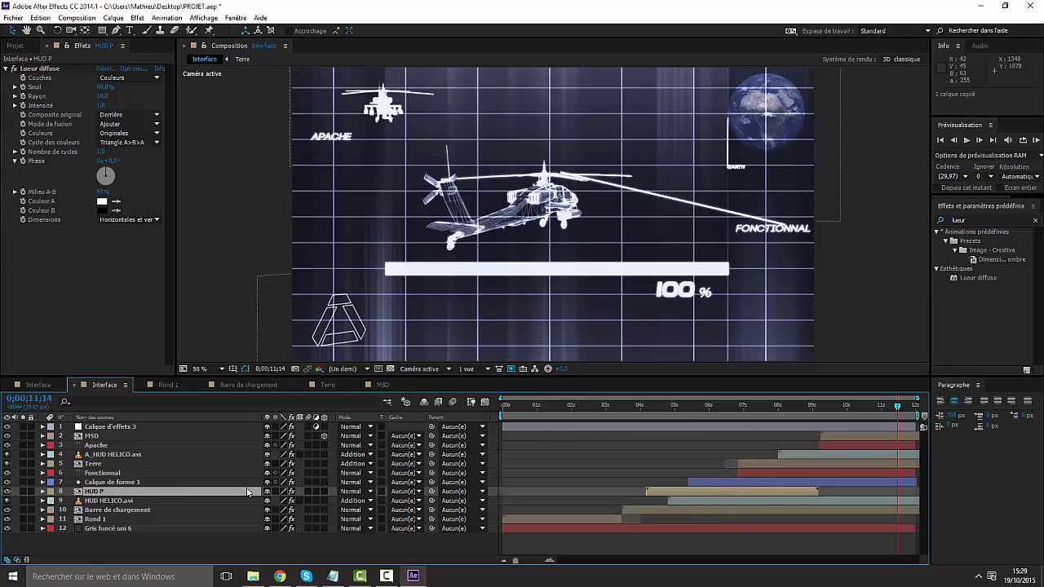
key("ctrl+v")
left_click_drag(764, 492, 861, 493)
left_click_drag(749, 492, 816, 491)
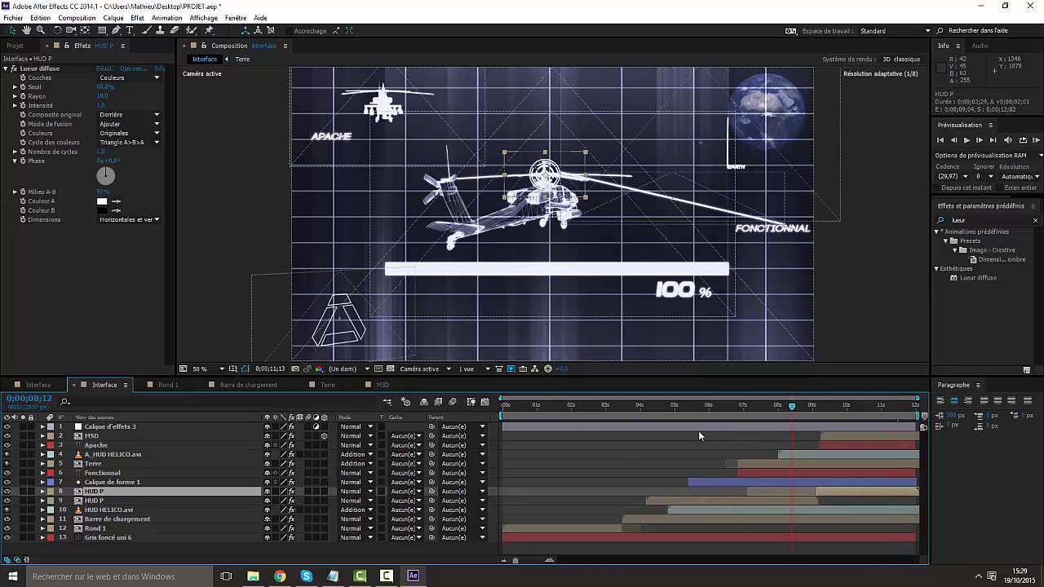
key("Home")
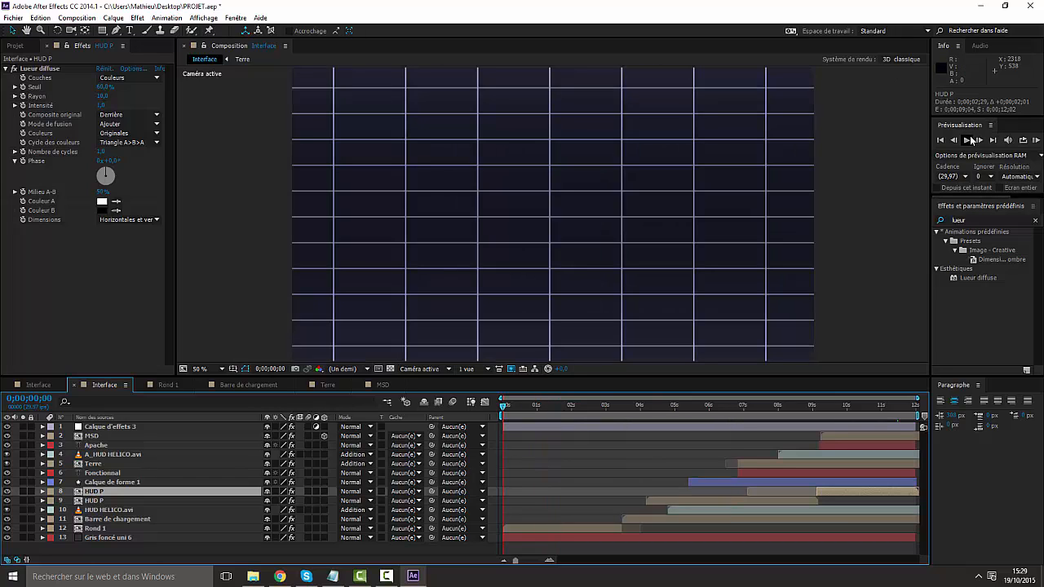
left_click(968, 141)
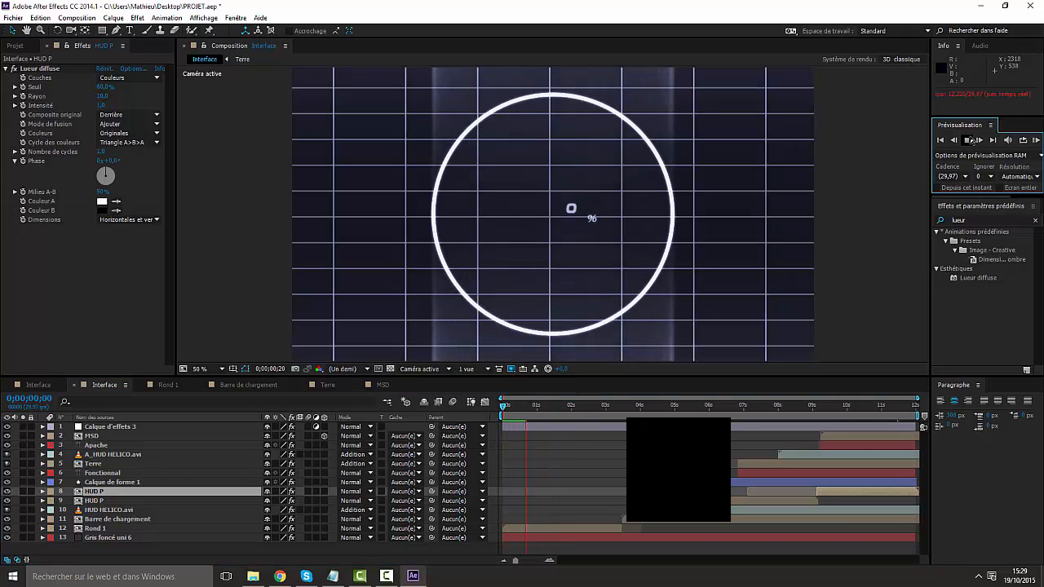